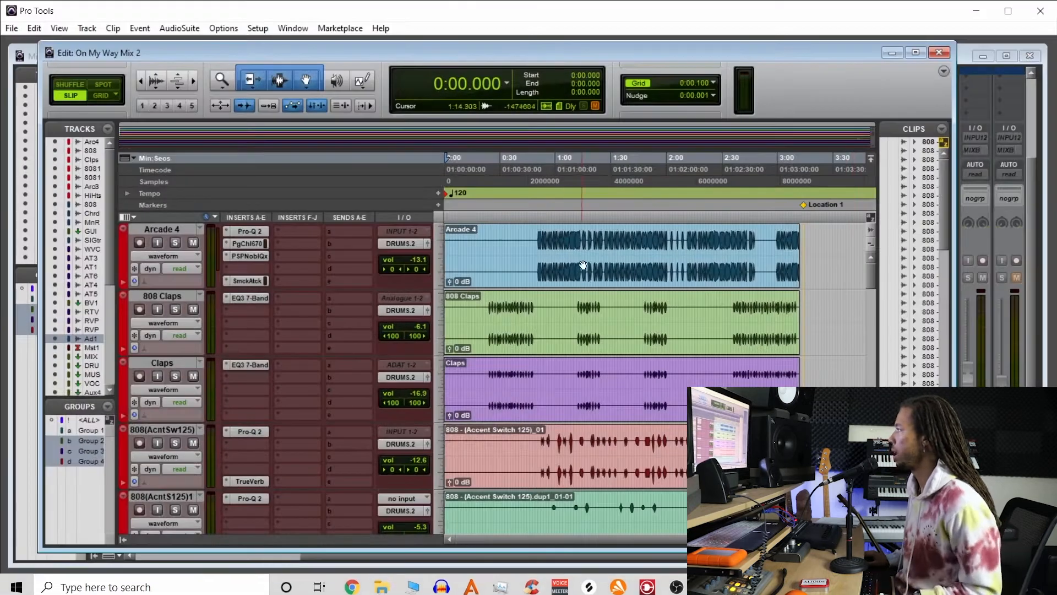
Play back part of the mix and bring the Edit window back to the front.
{"action": "key", "text": "space"}
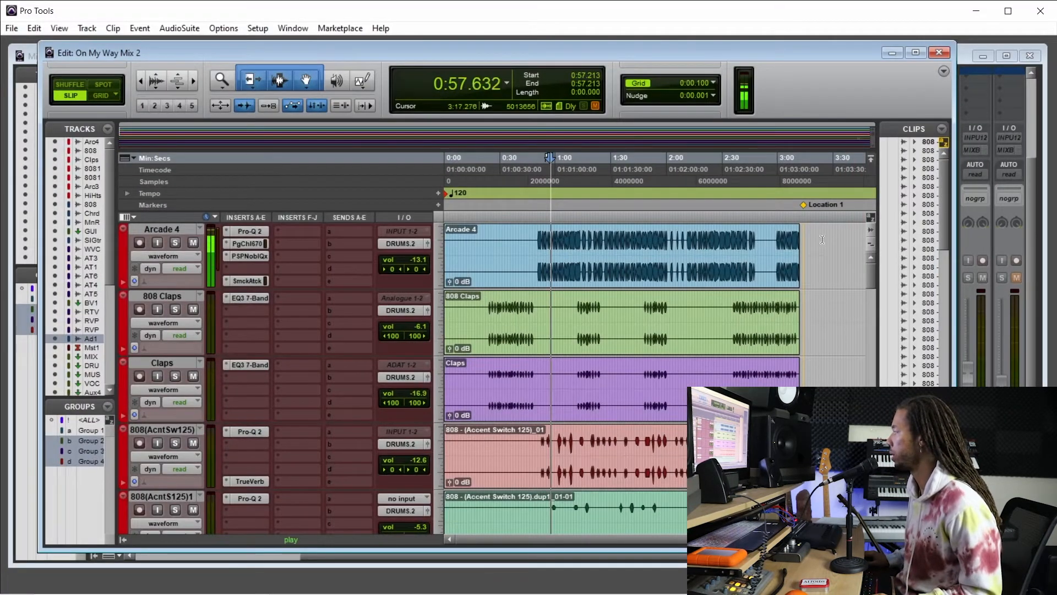
{"action": "left_click", "coordinate": [979, 242]}
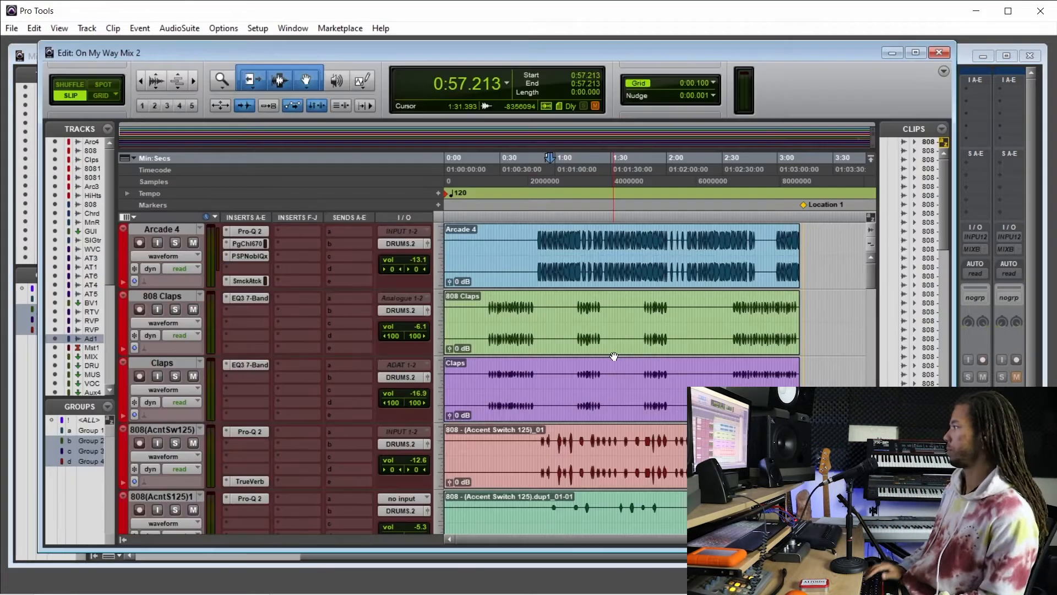
{"action": "key", "text": "ctrl+equal"}
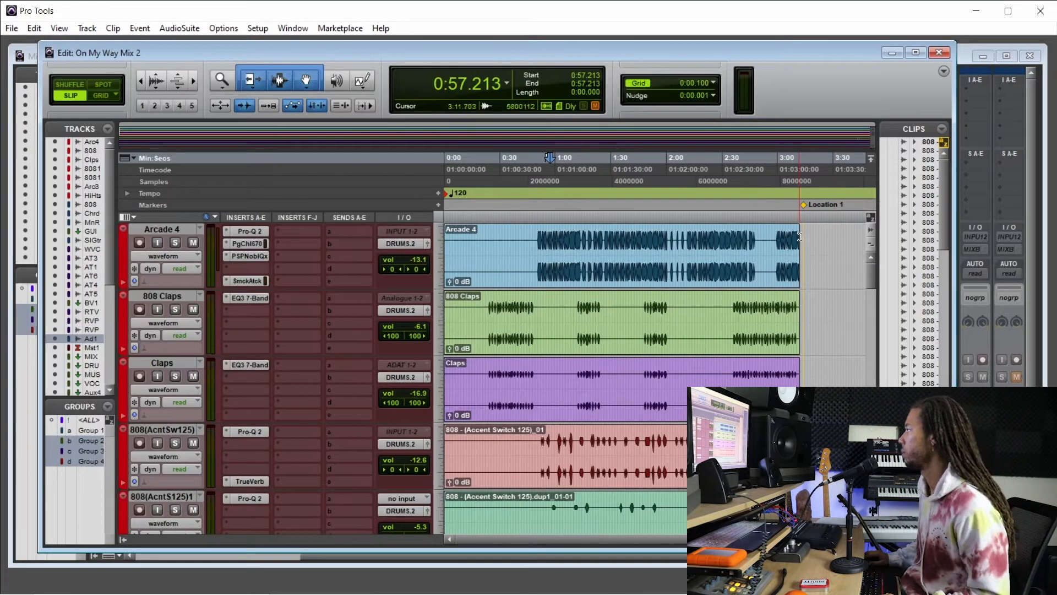
Select the Arcade 4 track from past its clip's end back to the session start, and set up a bounce at 32 Bit Float.
{"action": "left_click_drag", "start_coordinate": [802, 235], "coordinate": [358, 252]}
{"action": "key", "text": "ctrl+alt+b"}
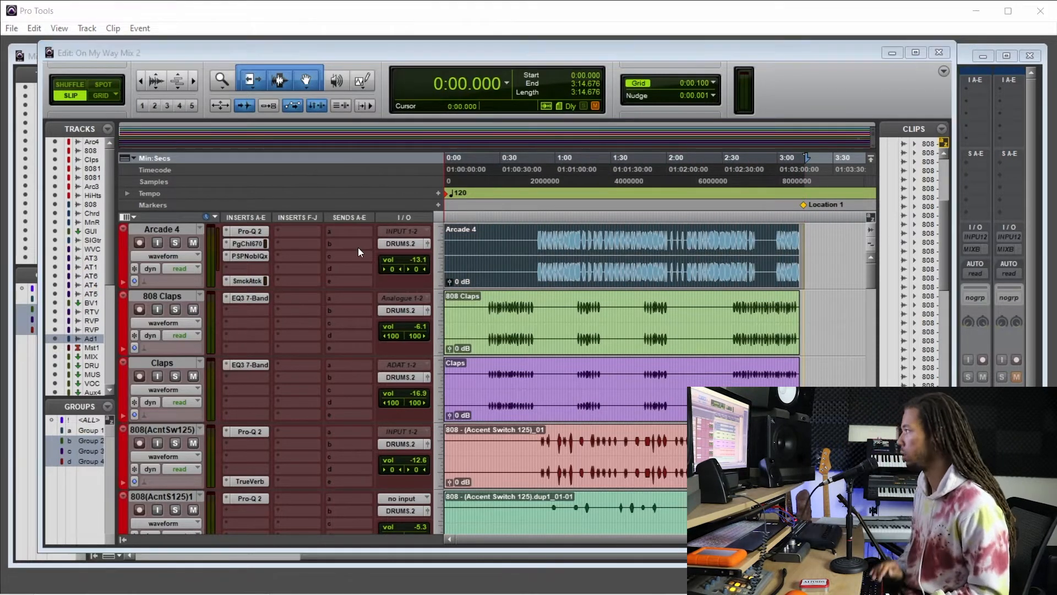
{"action": "left_click", "coordinate": [523, 202]}
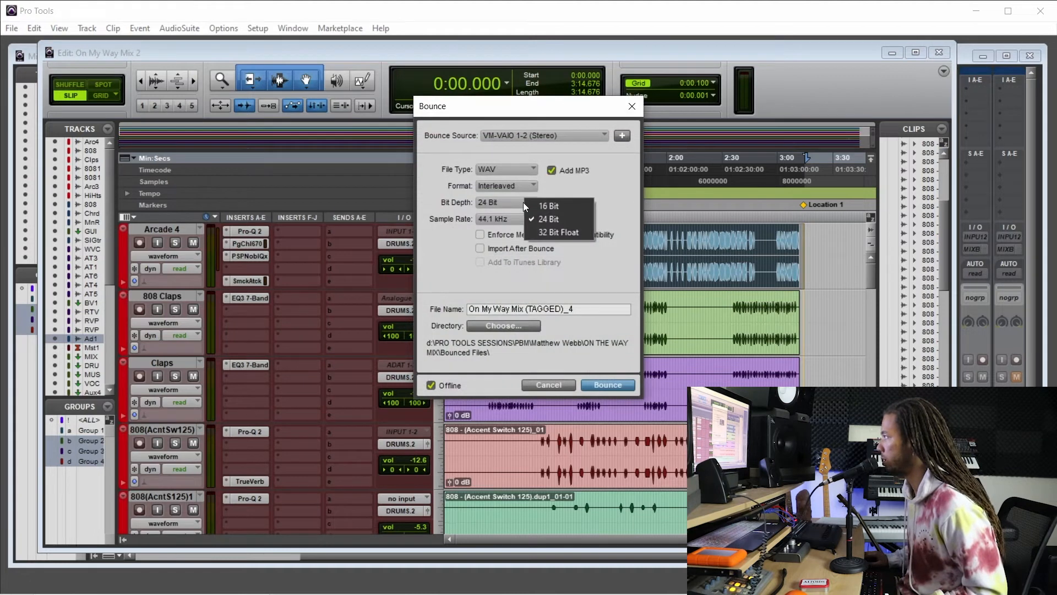
{"action": "left_click", "coordinate": [559, 230]}
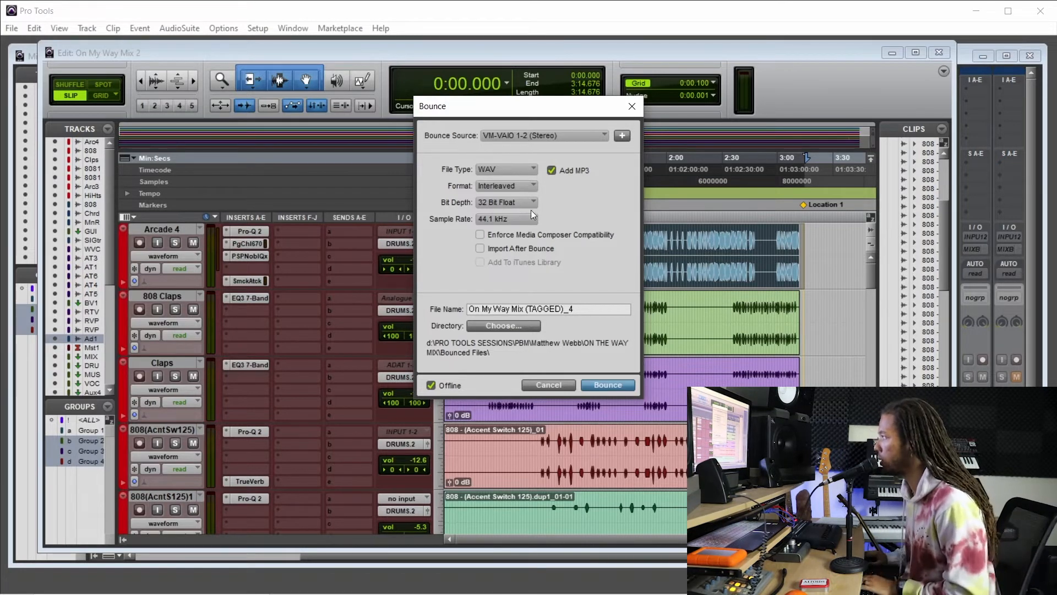
Name the bounce file On My Way Mix (TBM) and turn off the additional MP3.
{"action": "left_click_drag", "start_coordinate": [578, 309], "coordinate": [514, 312]}
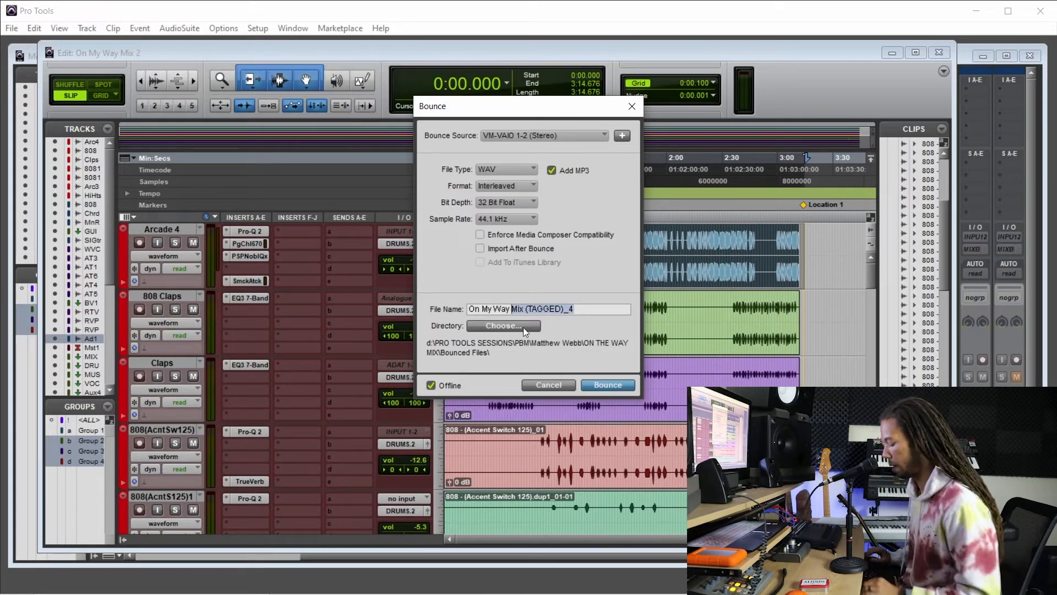
{"action": "key", "text": "Right"}
{"action": "key", "text": "BackSpace"}
{"action": "key", "text": "BackSpace"}
{"action": "key", "text": "BackSpace"}
{"action": "key", "text": "BackSpace"}
{"action": "key", "text": "BackSpace"}
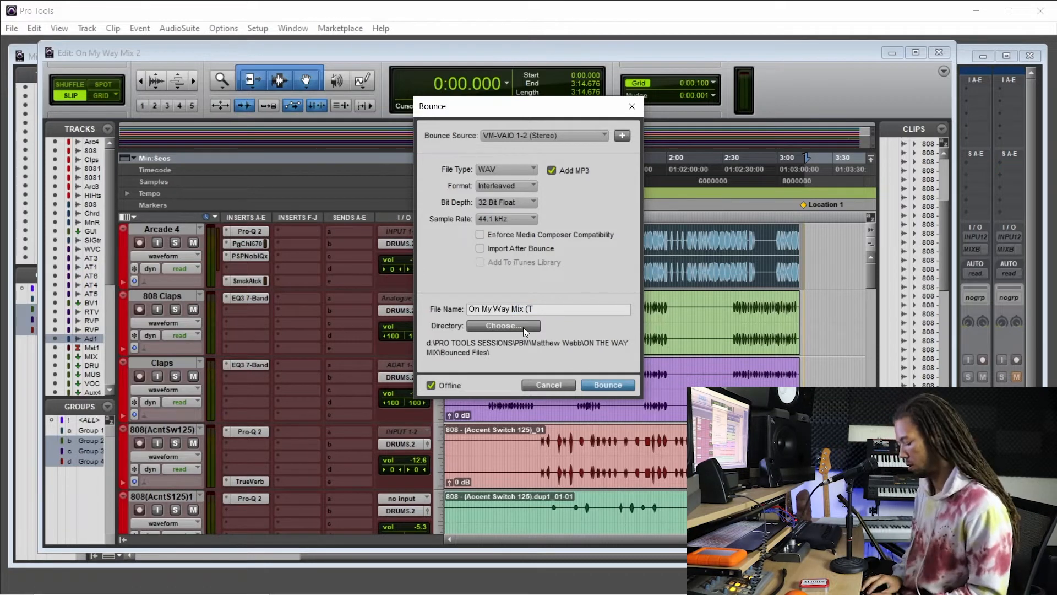
{"action": "type", "text": "B"}
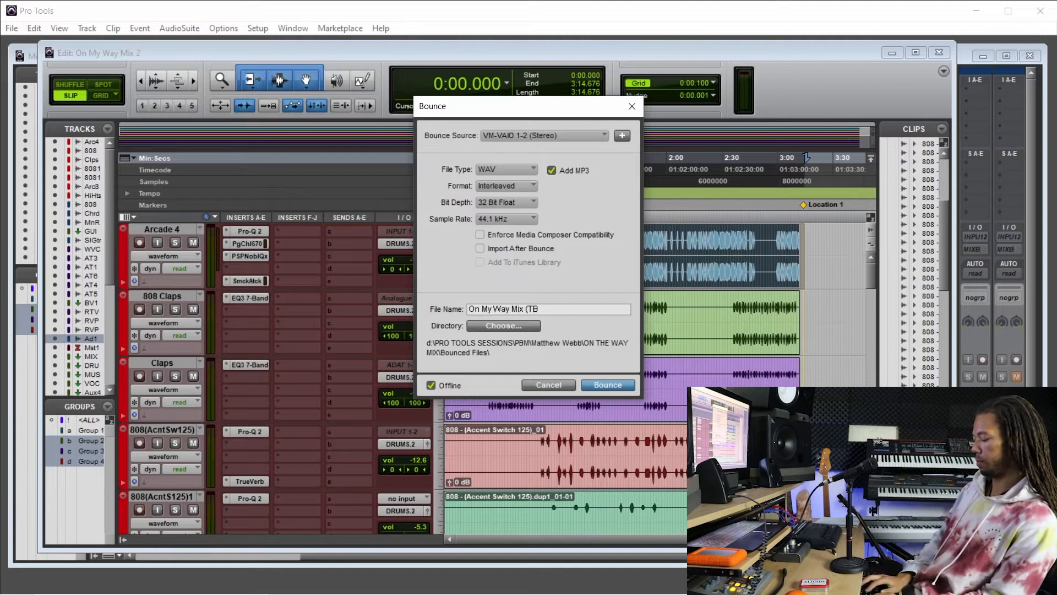
{"action": "type", "text": "M)"}
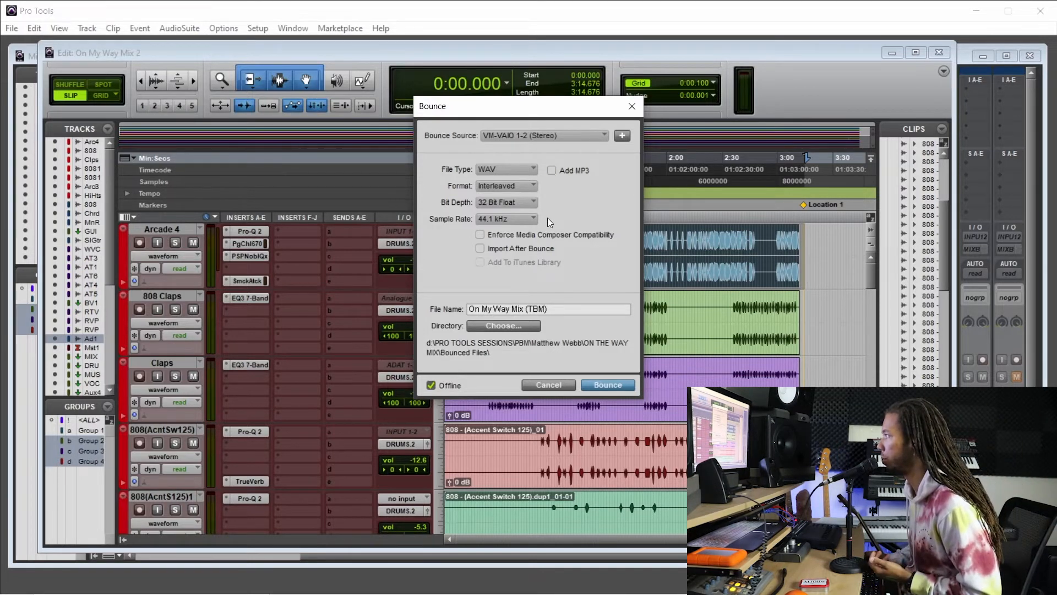
Set the bounce source to the Out 1-2 (Stereo) output and run the offline bounce.
{"action": "left_click", "coordinate": [548, 141]}
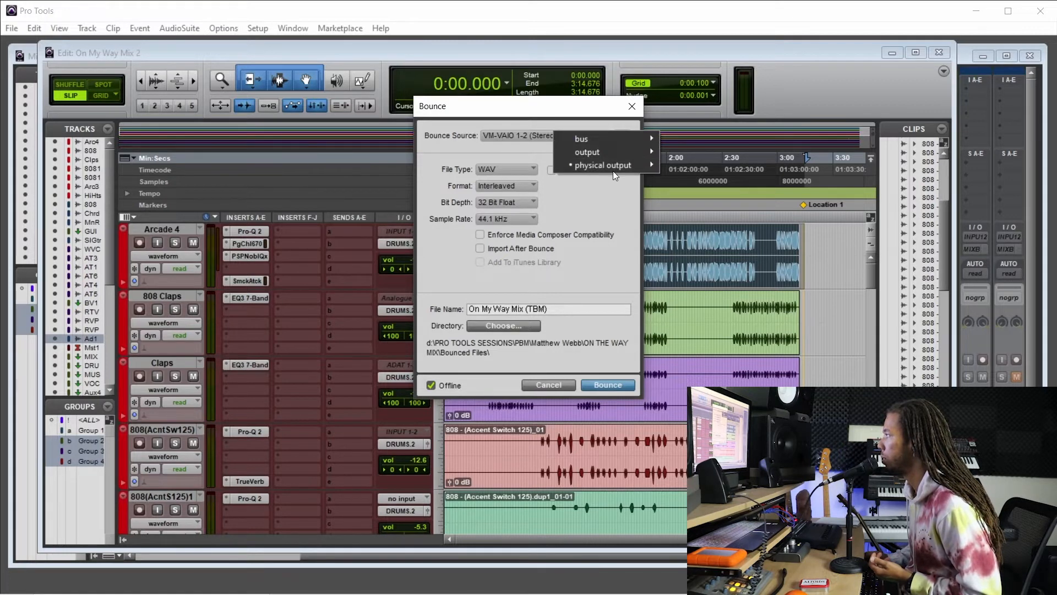
{"action": "mouse_move", "coordinate": [637, 151]}
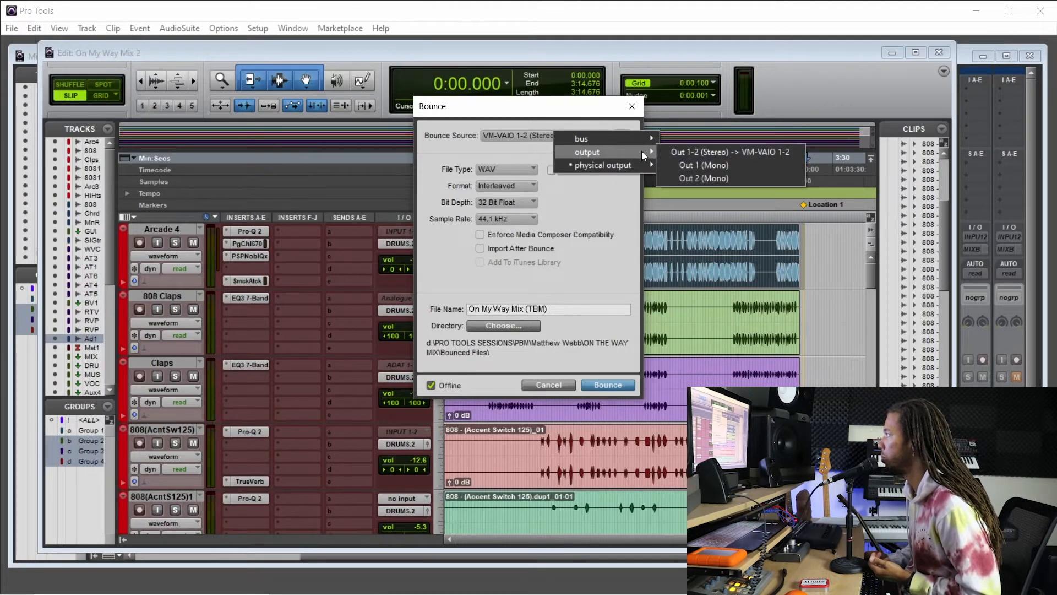
{"action": "left_click", "coordinate": [681, 151]}
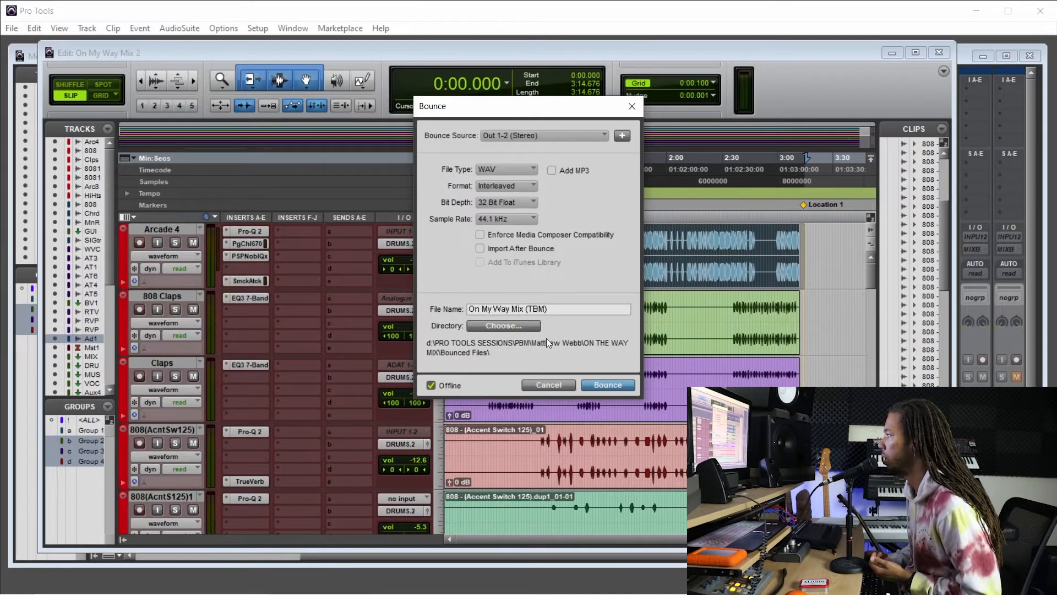
{"action": "left_click", "coordinate": [602, 384]}
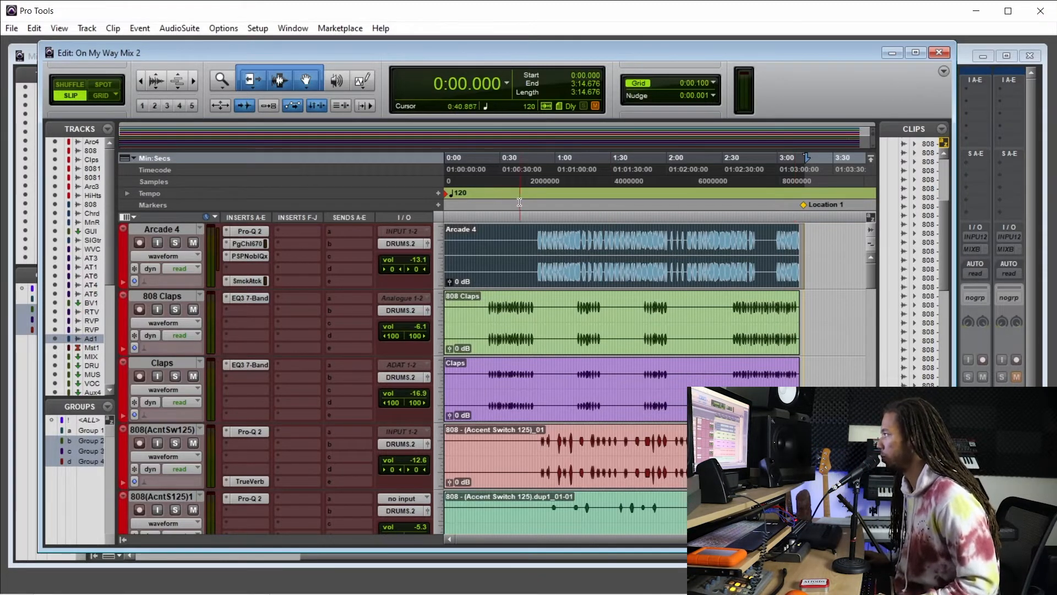
Clear the timeline selection and start a new session named On The Way Master.
{"action": "left_click", "coordinate": [521, 248]}
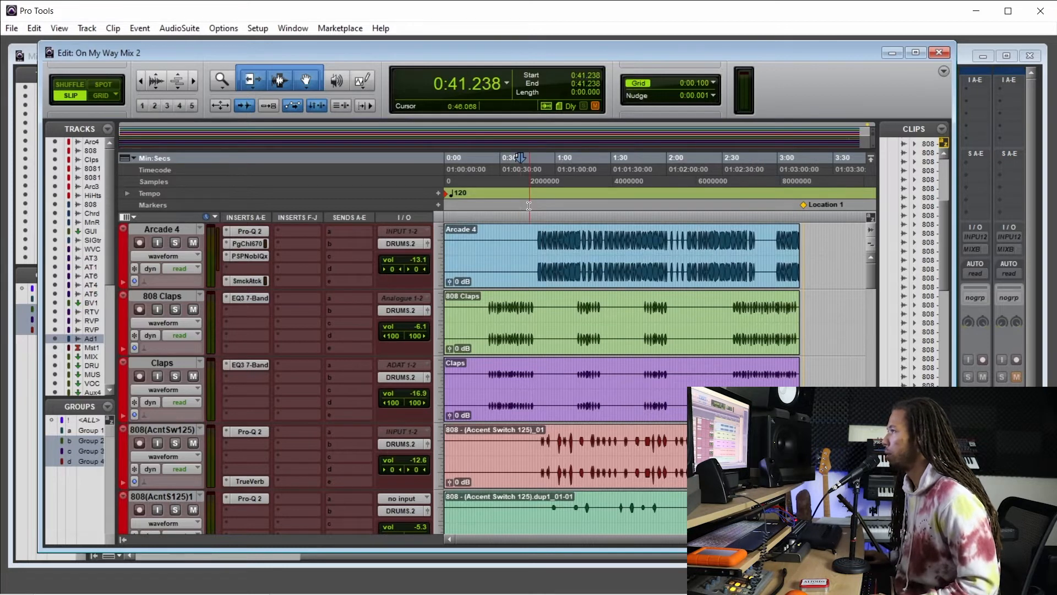
{"action": "left_click", "coordinate": [12, 28]}
{"action": "left_click", "coordinate": [26, 43]}
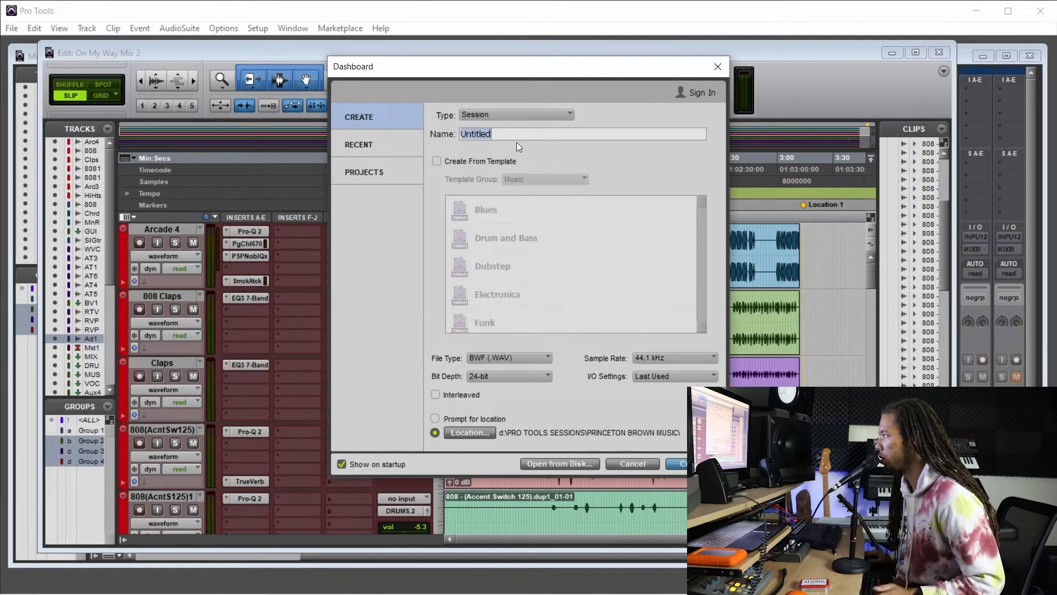
{"action": "type", "text": "On The Wat"}
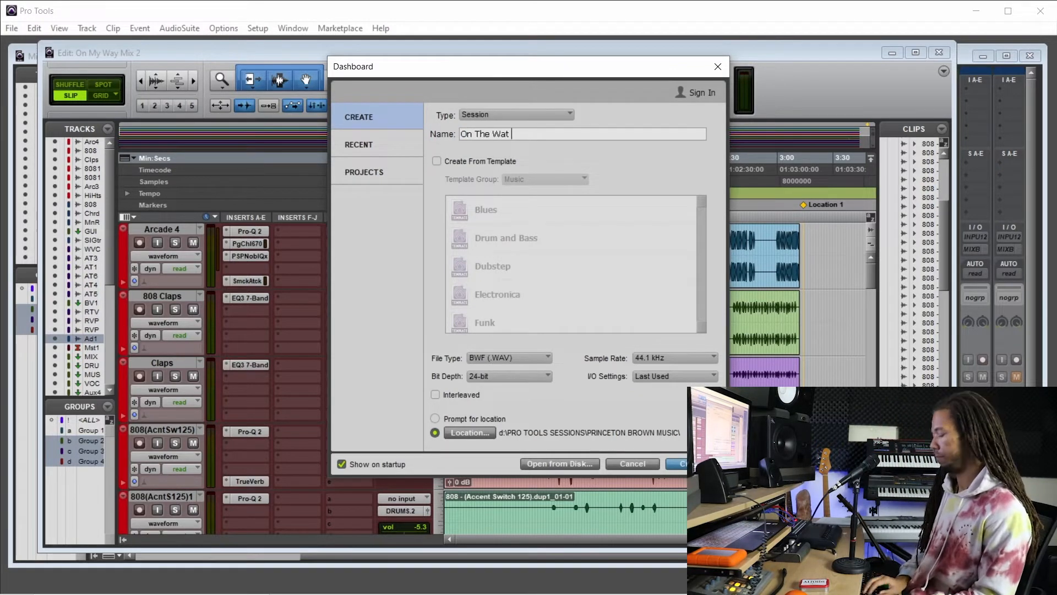
{"action": "key", "text": "BackSpace"}
{"action": "type", "text": "y Mas"}
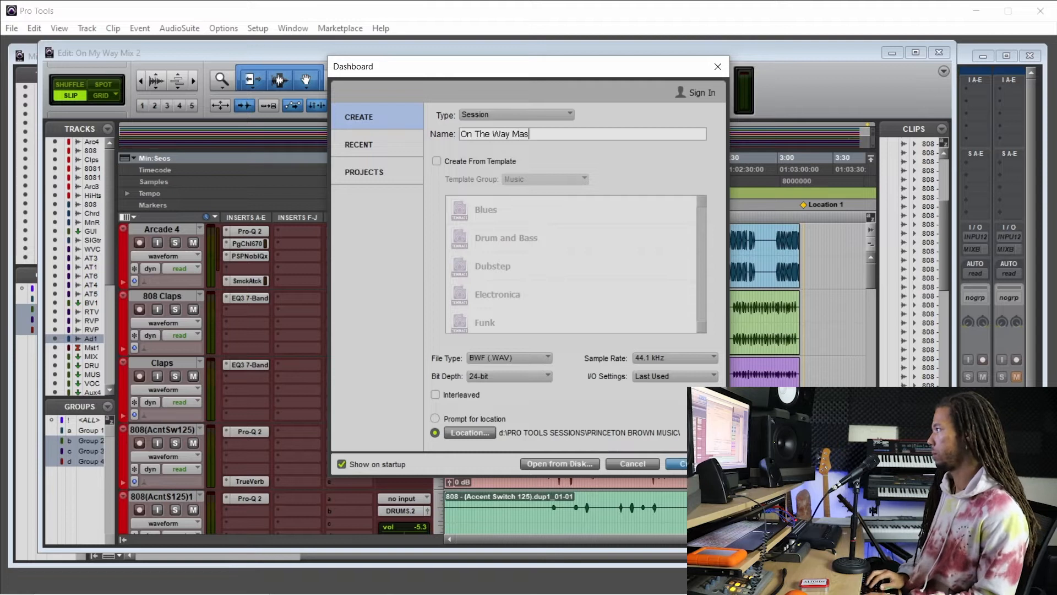
{"action": "type", "text": "er"}
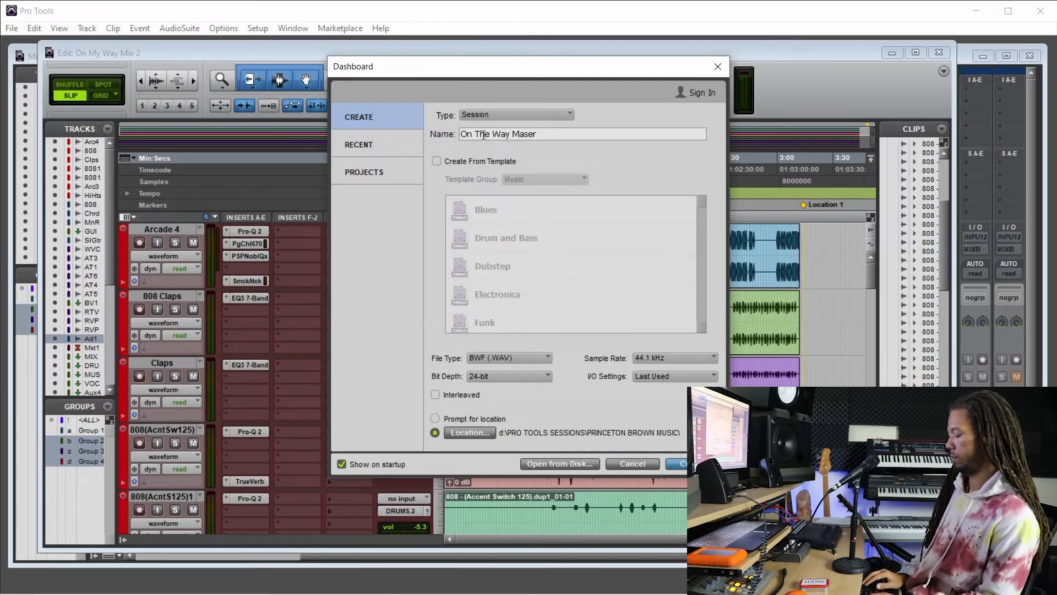
{"action": "key", "text": "BackSpace"}
{"action": "key", "text": "BackSpace"}
{"action": "type", "text": "ter"}
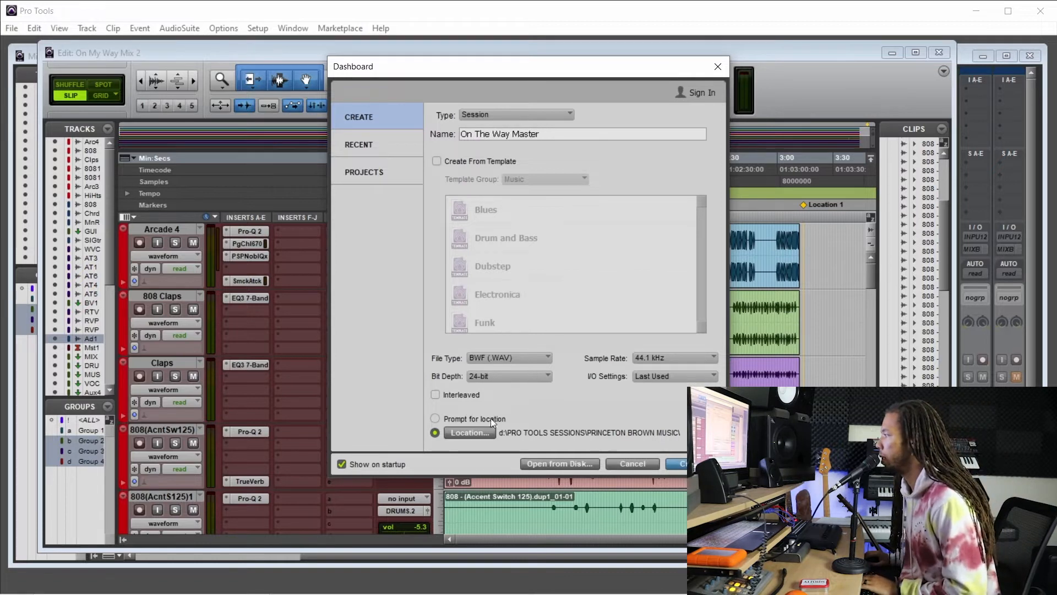
Set the session location to the client's folder inside PBM and create the session.
{"action": "left_click", "coordinate": [474, 435]}
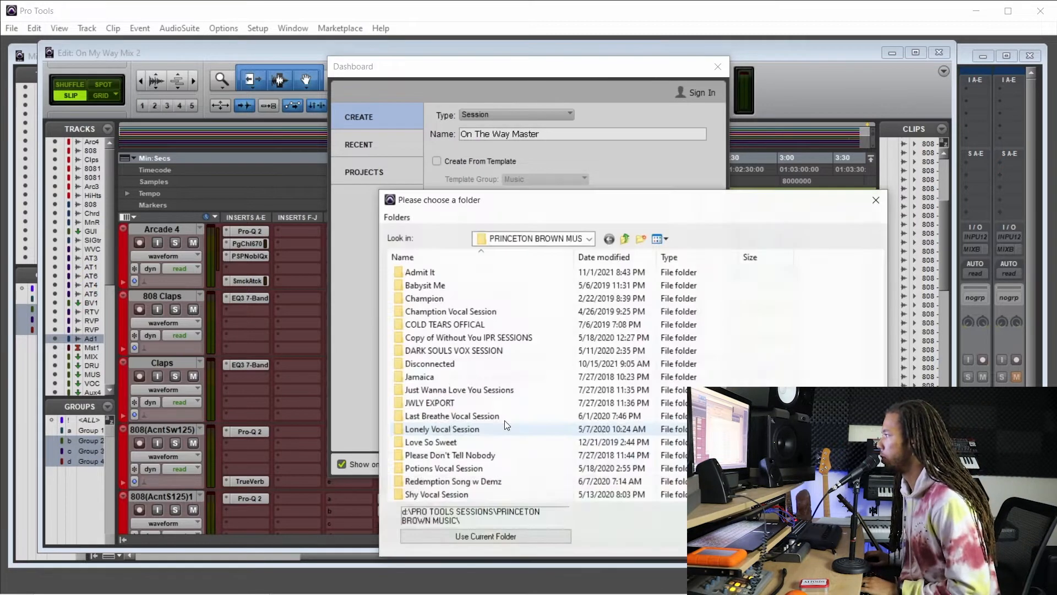
{"action": "left_click", "coordinate": [624, 239]}
{"action": "double_click", "coordinate": [449, 276]}
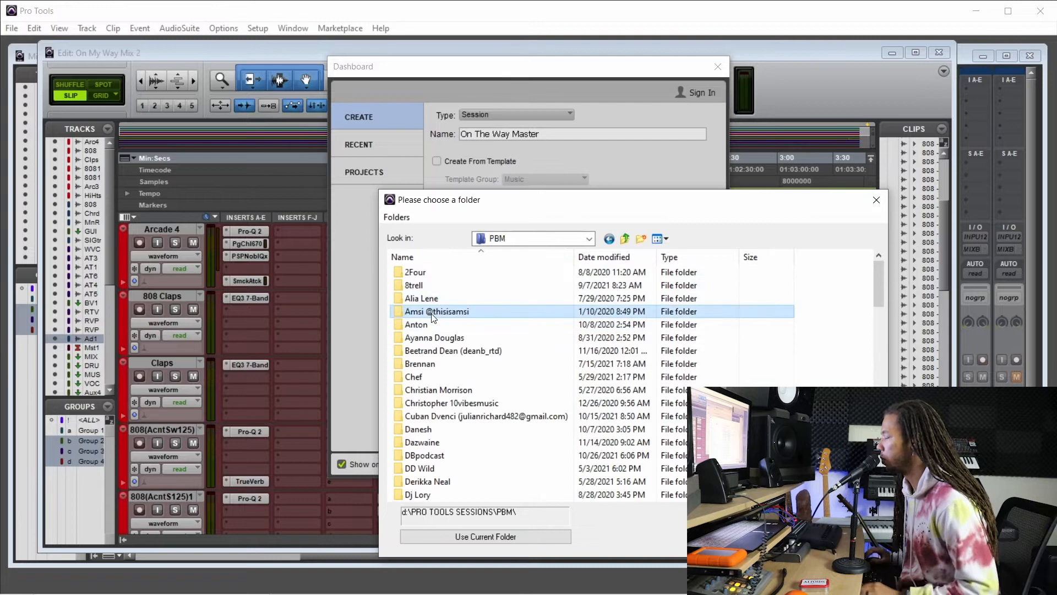
{"action": "type", "text": "mat"}
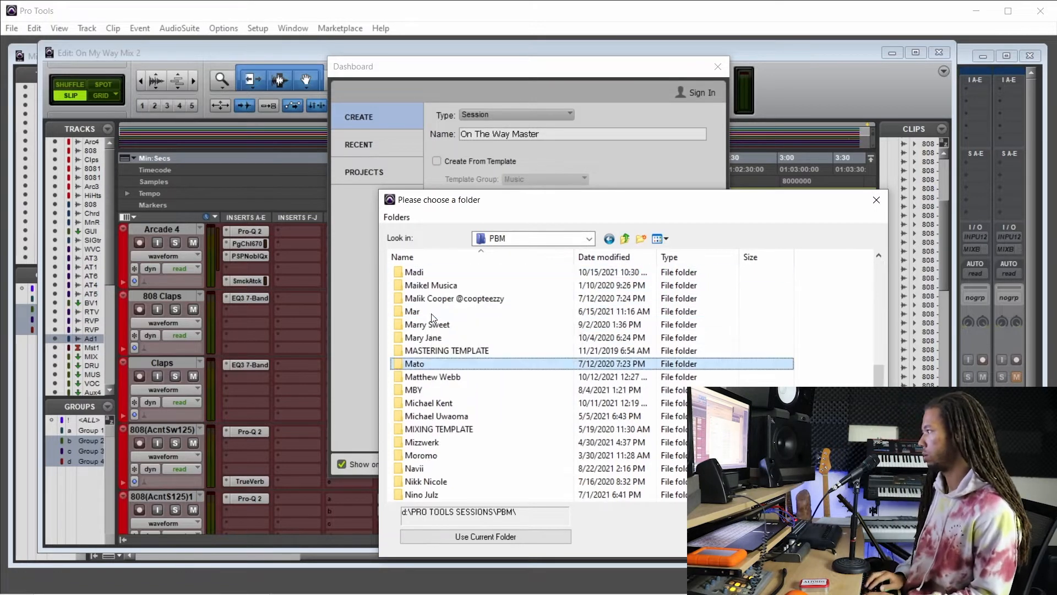
{"action": "type", "text": "t"}
{"action": "key", "text": "Return"}
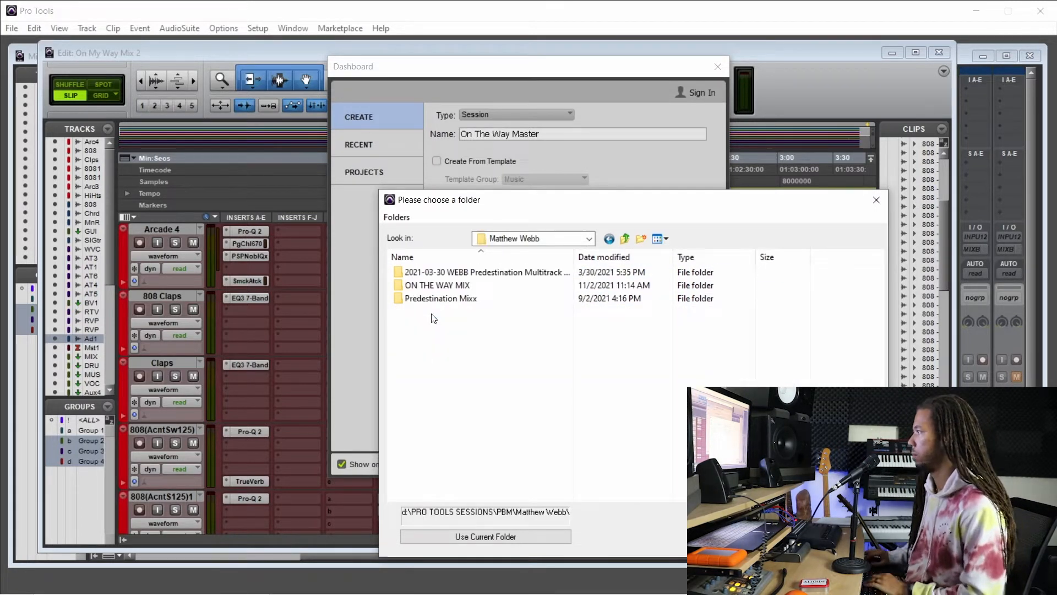
{"action": "left_click", "coordinate": [431, 285]}
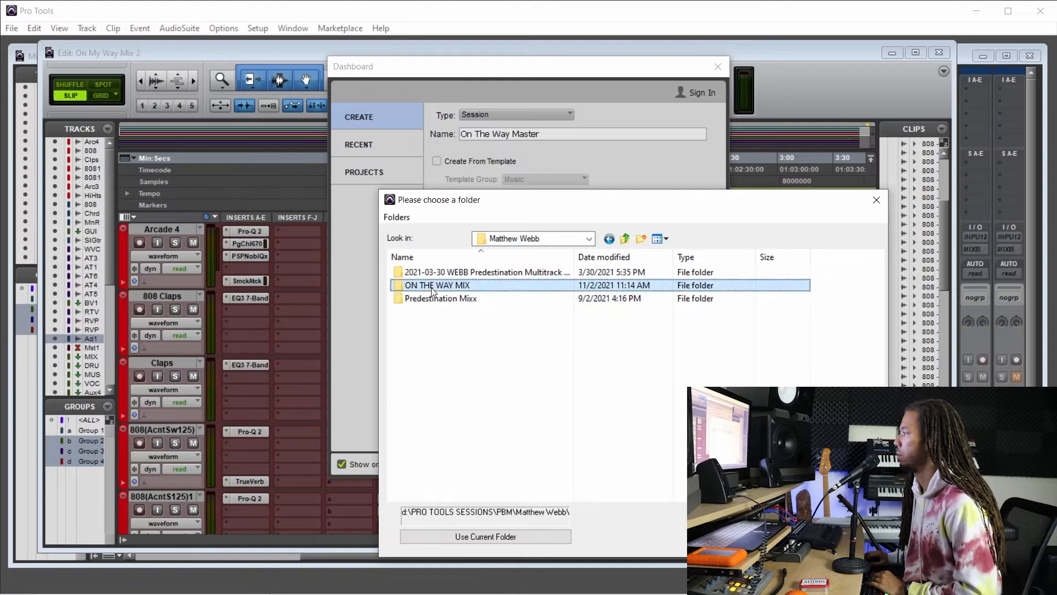
{"action": "left_click", "coordinate": [501, 538]}
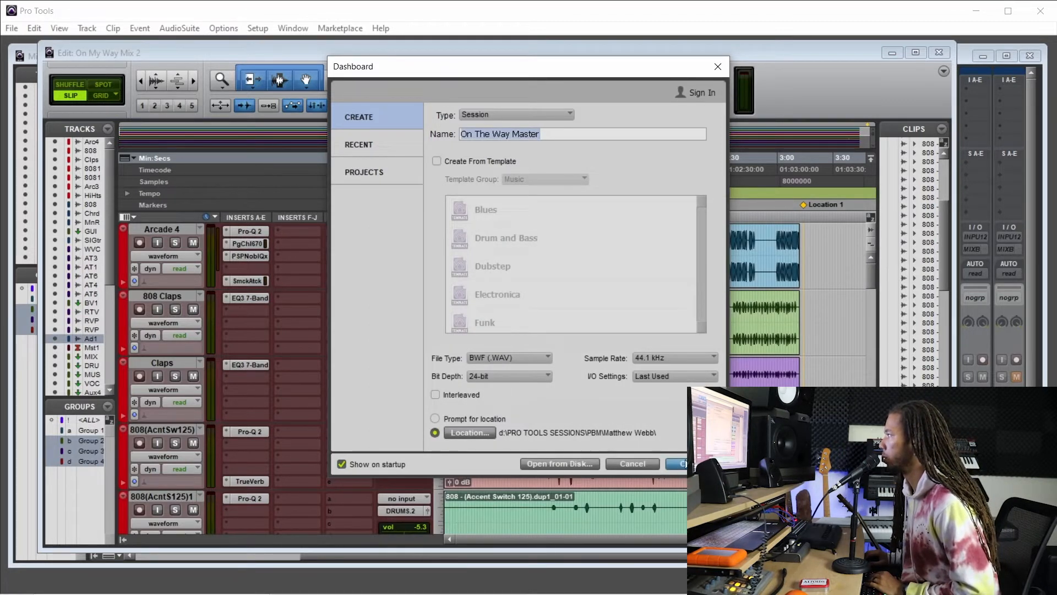
{"action": "left_click", "coordinate": [686, 463]}
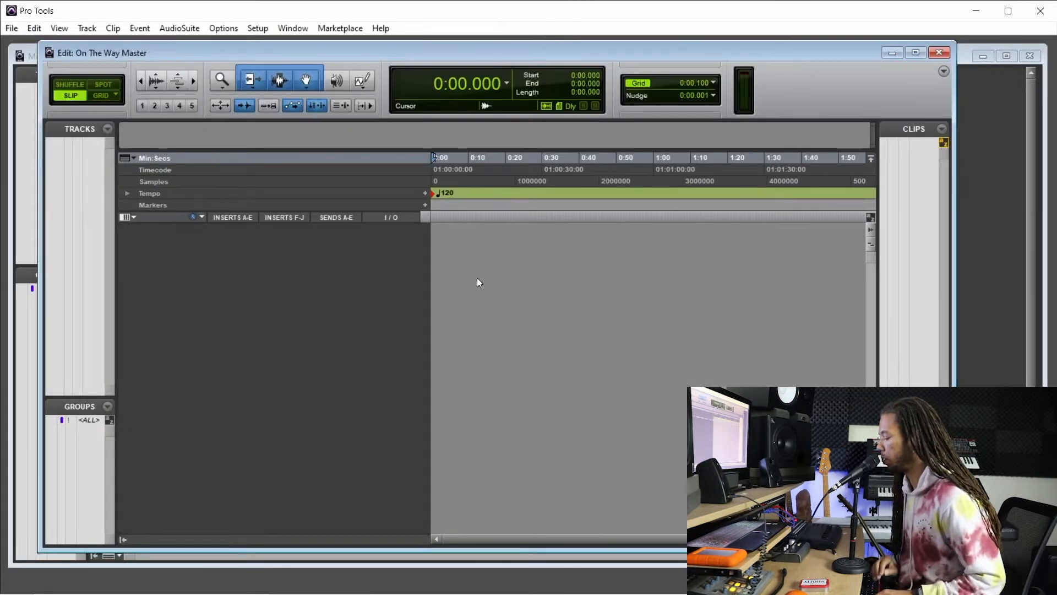
Start an audio import and browse to the client's folder inside PBM.
{"action": "key", "text": "ctrl+shift+i"}
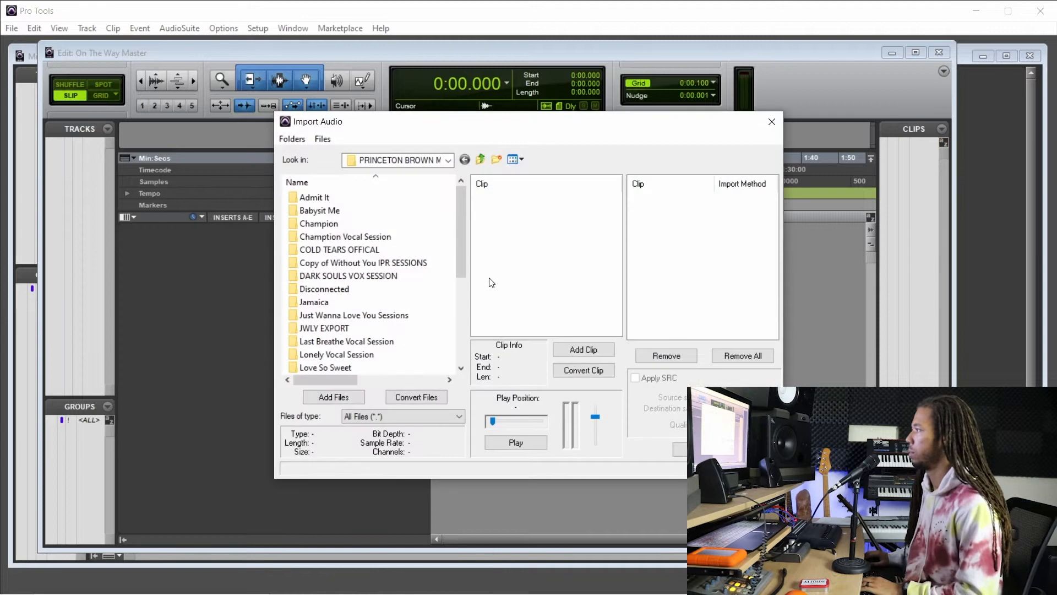
{"action": "left_click", "coordinate": [480, 160]}
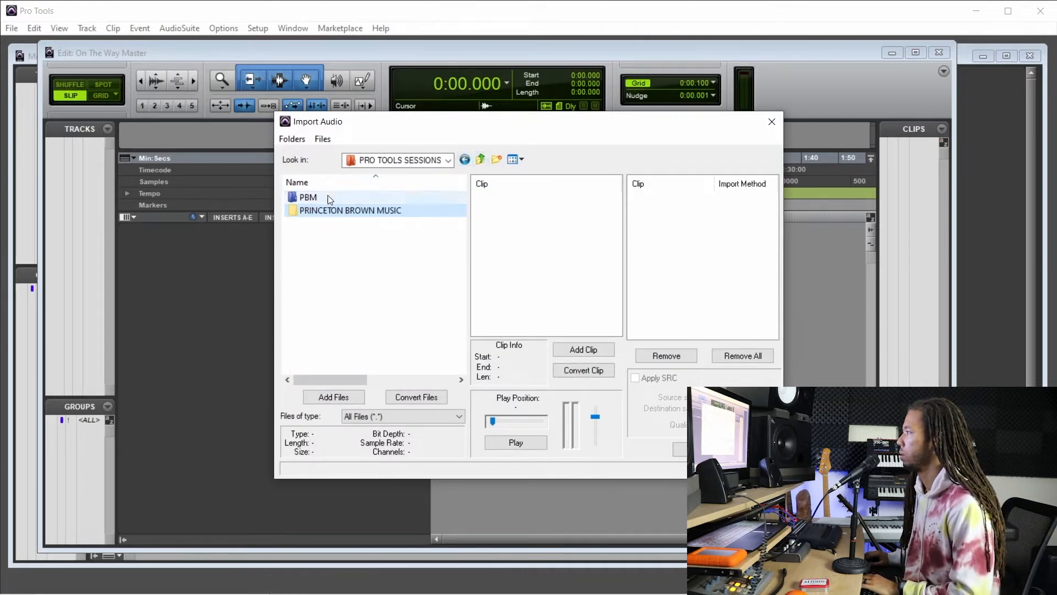
{"action": "double_click", "coordinate": [308, 197]}
{"action": "type", "text": "mato"}
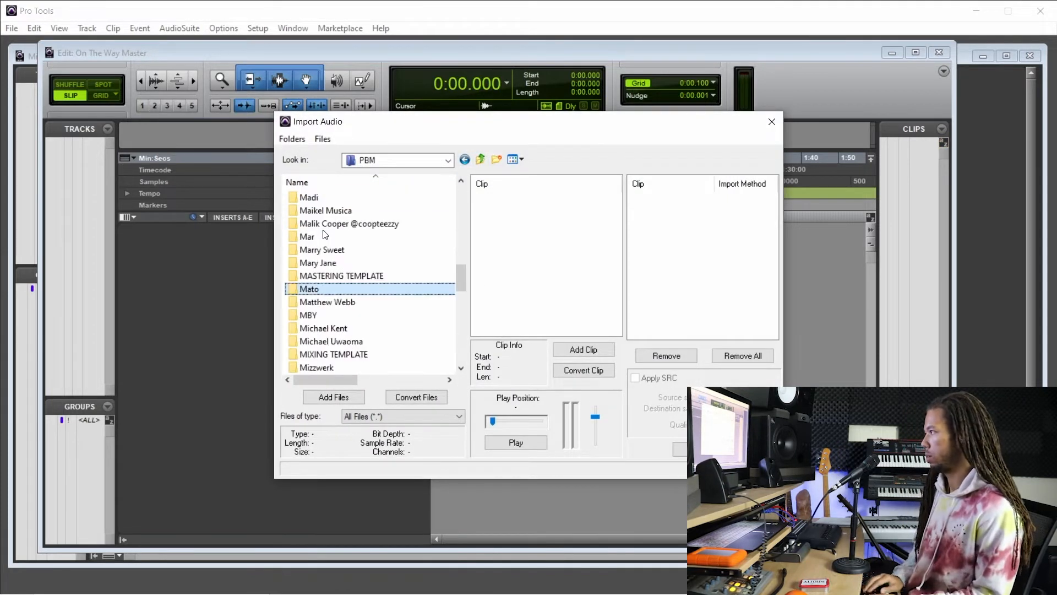
{"action": "key", "text": "Down"}
{"action": "key", "text": "Return"}
Open the Bounced Files folder inside ON THE WAY MIX.
{"action": "key", "text": "Down"}
{"action": "key", "text": "Down"}
{"action": "key", "text": "Down"}
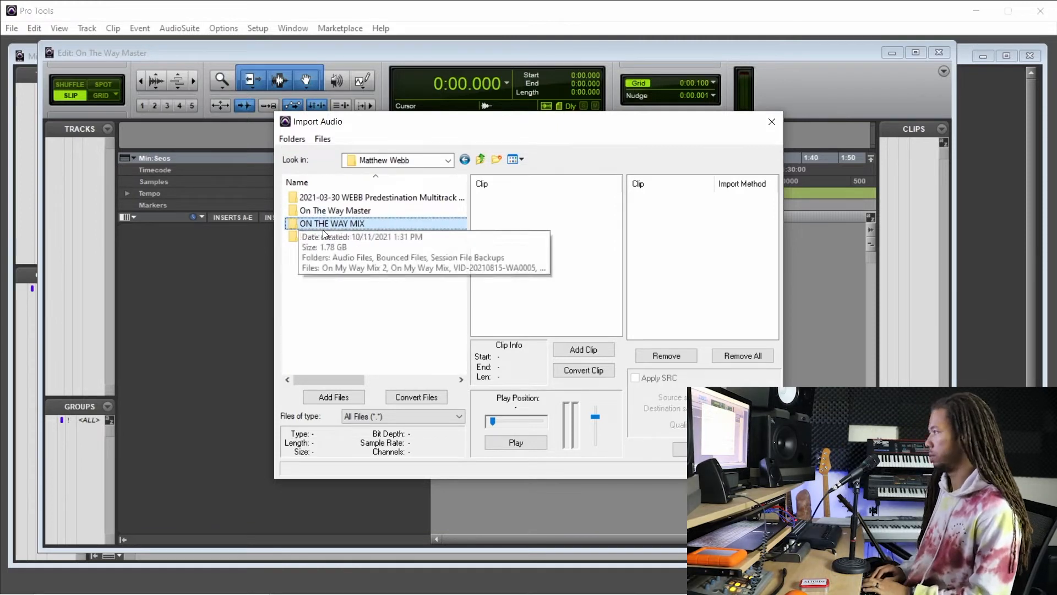
{"action": "key", "text": "Return"}
{"action": "key", "text": "Down"}
{"action": "key", "text": "Down"}
{"action": "key", "text": "Return"}
Import the bounced file On My Way Mix (TBM) onto a new track at Session Start.
{"action": "left_click", "coordinate": [323, 236]}
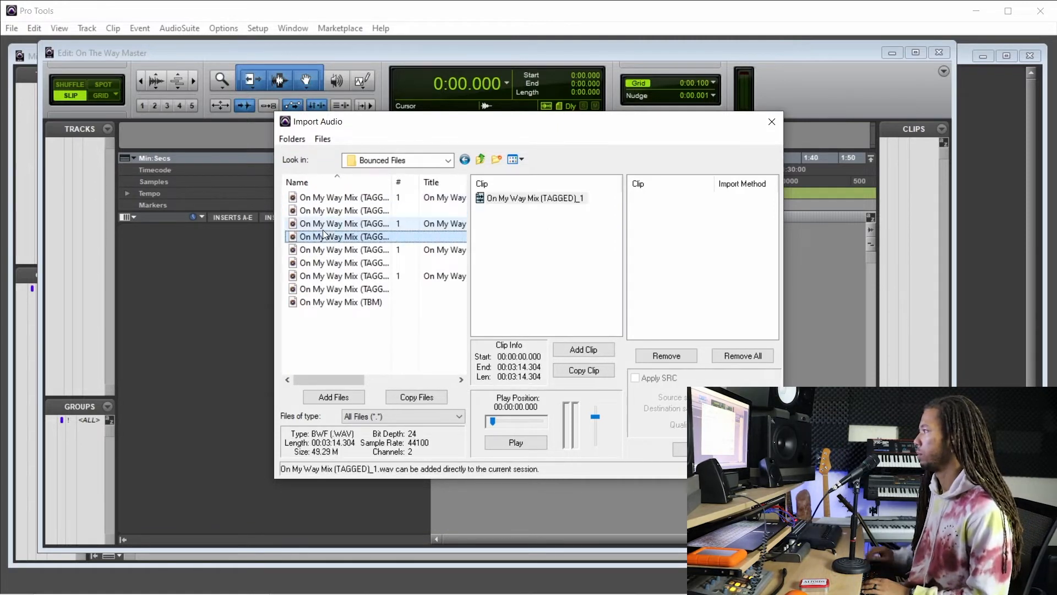
{"action": "left_click_drag", "start_coordinate": [391, 180], "coordinate": [451, 181]}
{"action": "left_click", "coordinate": [408, 276]}
{"action": "left_click", "coordinate": [408, 288]}
{"action": "left_click", "coordinate": [380, 302]}
{"action": "left_click", "coordinate": [417, 398]}
{"action": "left_click", "coordinate": [701, 449]}
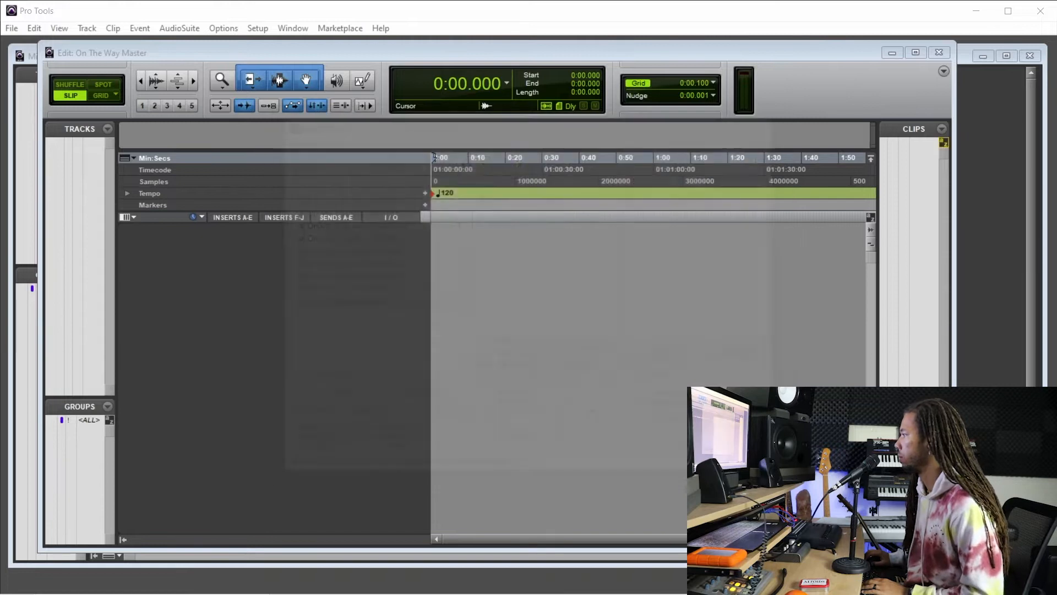
{"action": "left_click", "coordinate": [448, 456]}
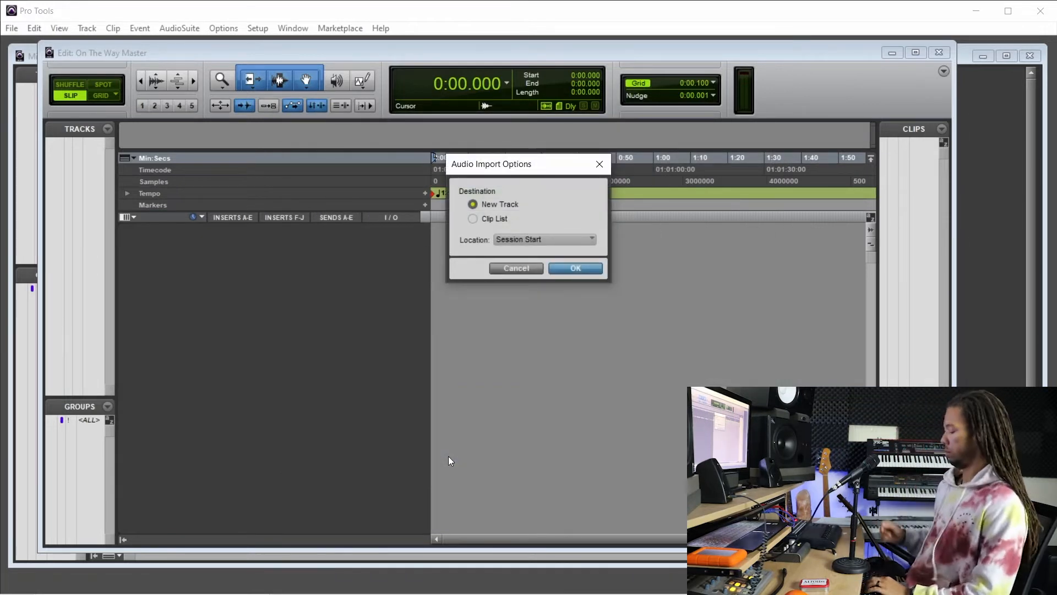
{"action": "key", "text": "Return"}
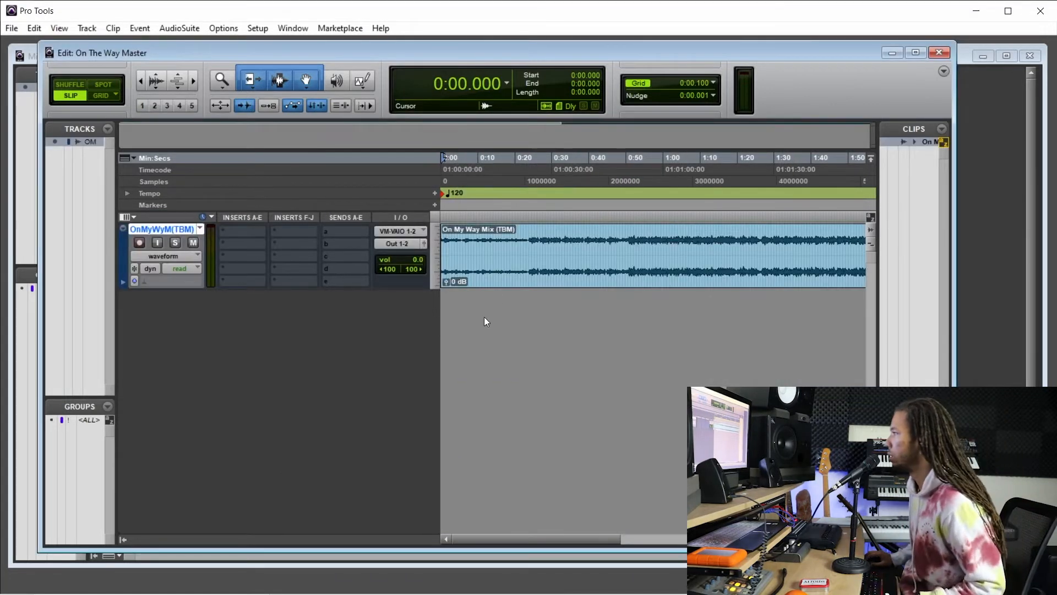
Create one new stereo Master Fader track below the imported mix track.
{"action": "key", "text": "ctrl+["}
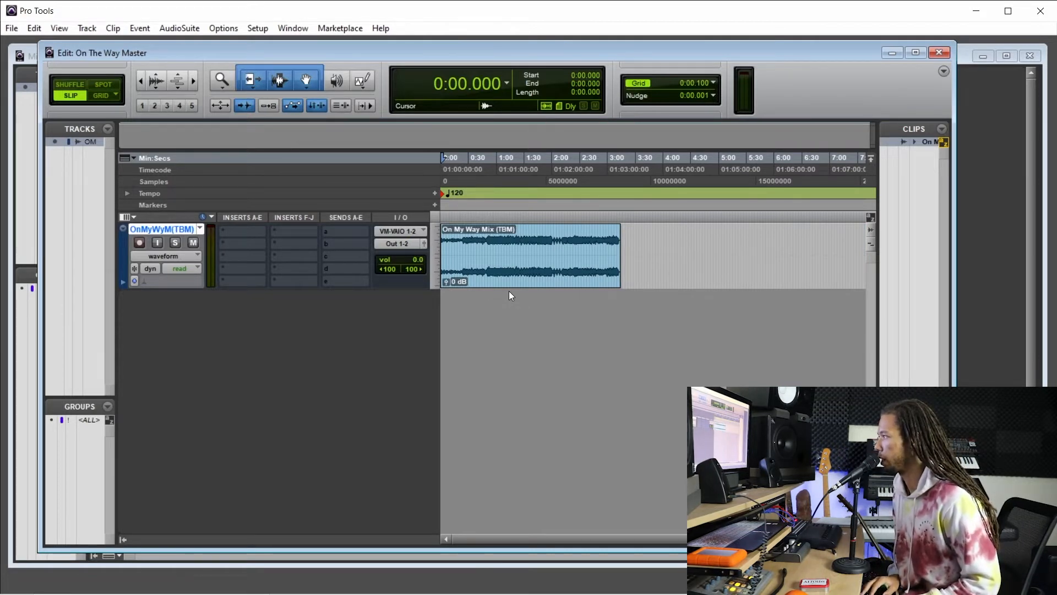
{"action": "key", "text": "ctrl+shift+n"}
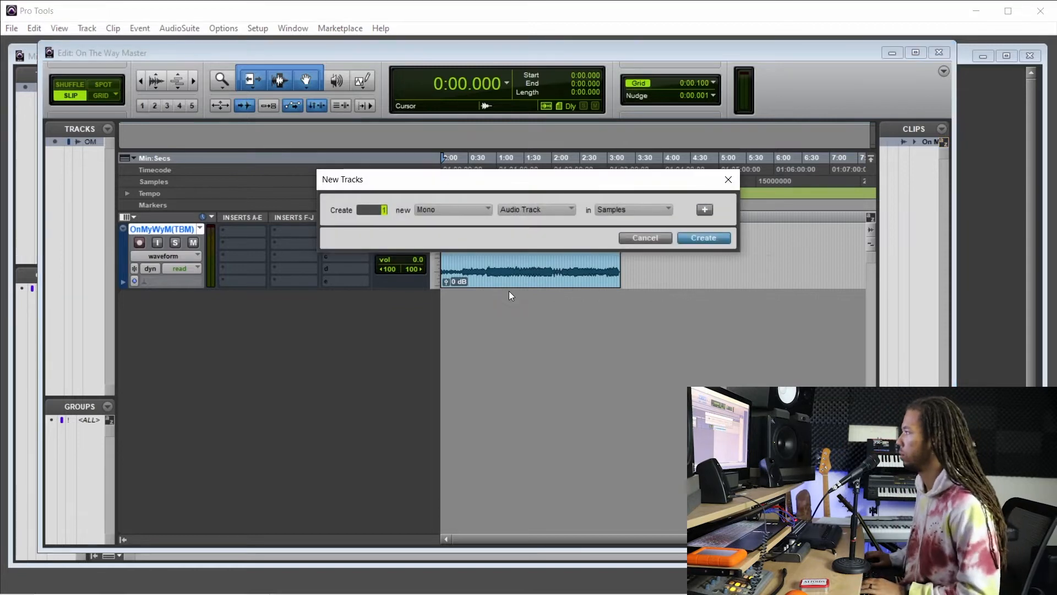
{"action": "left_click", "coordinate": [467, 209]}
{"action": "left_click", "coordinate": [490, 225]}
{"action": "left_click", "coordinate": [543, 210]}
{"action": "left_click", "coordinate": [588, 243]}
{"action": "left_click", "coordinate": [701, 237]}
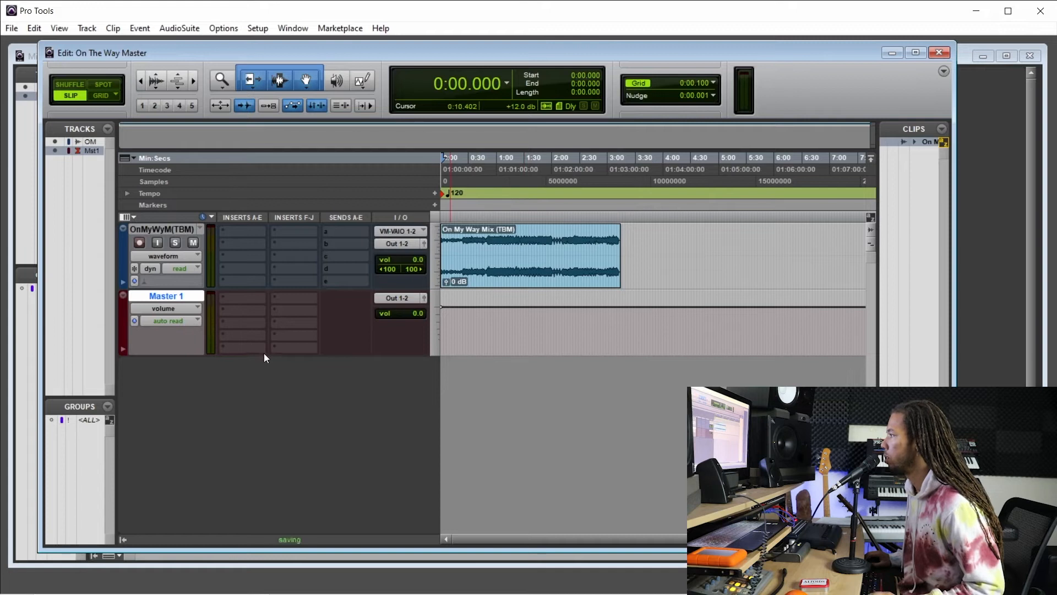
Insert the stereo WLM Meter plug-in in the last A-E insert slot of Master 1 and move its window clear of the tracks.
{"action": "left_click", "coordinate": [245, 347]}
{"action": "mouse_move", "coordinate": [289, 369]}
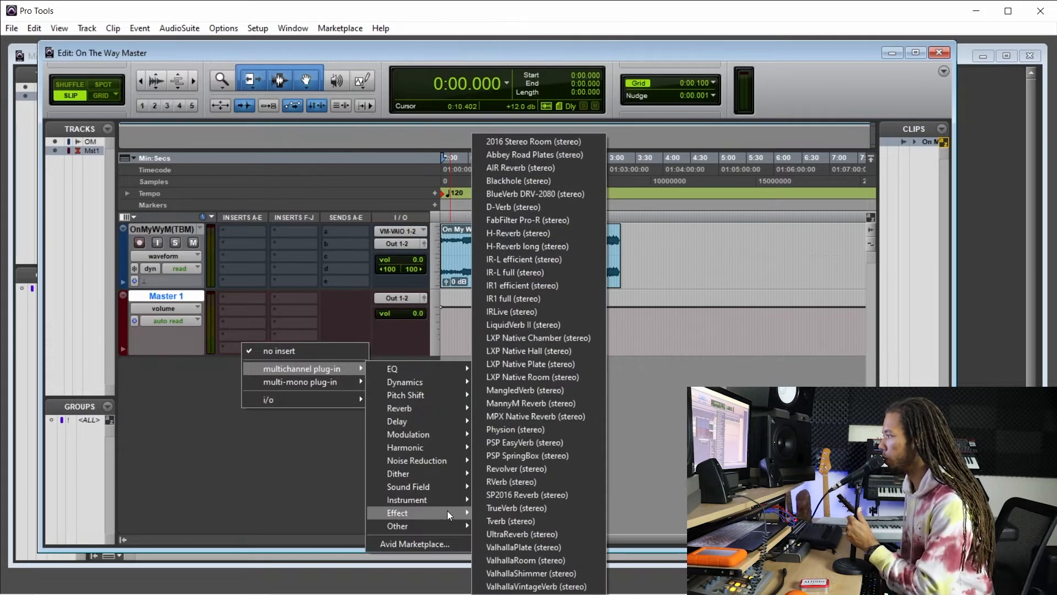
{"action": "mouse_move", "coordinate": [447, 522]}
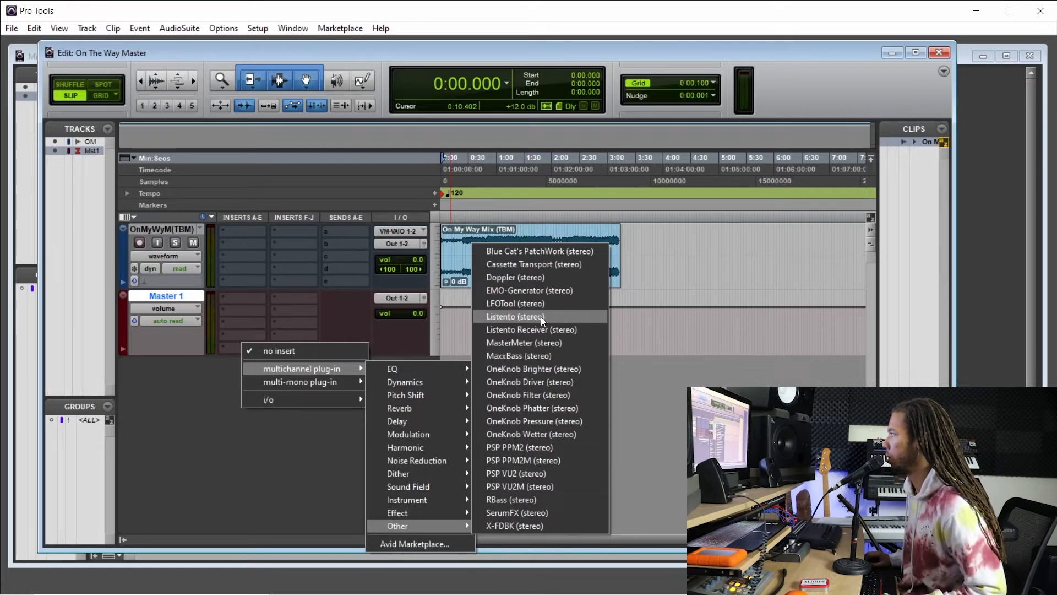
{"action": "mouse_move", "coordinate": [439, 483]}
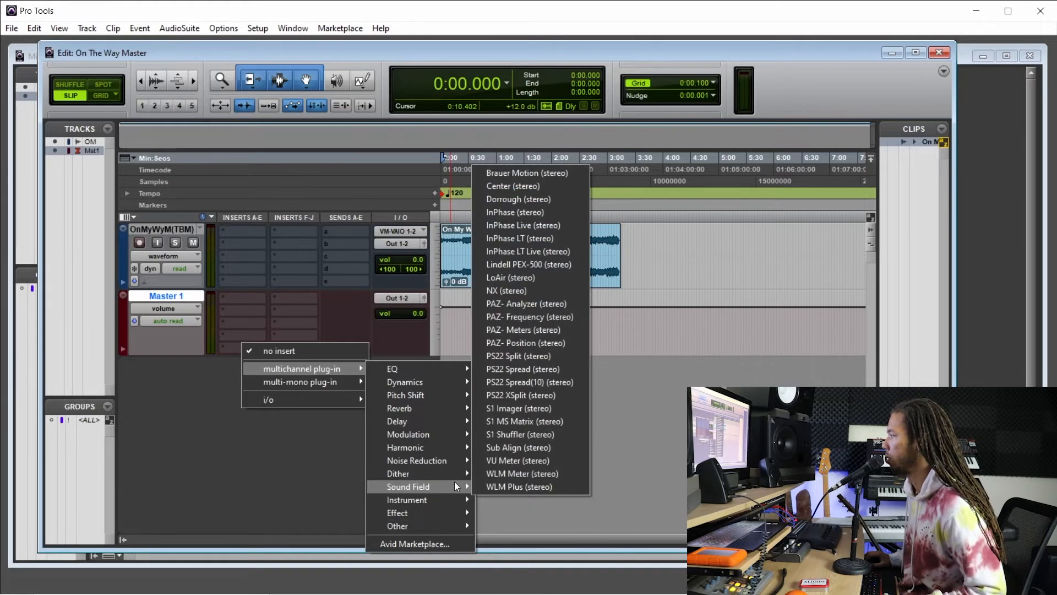
{"action": "left_click", "coordinate": [534, 475]}
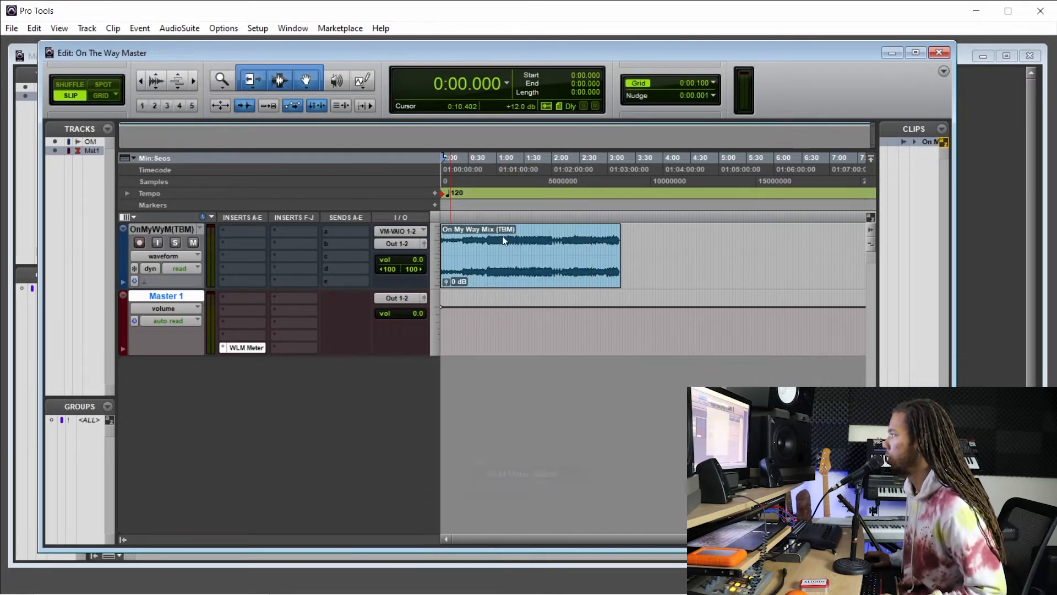
{"action": "left_click_drag", "start_coordinate": [439, 79], "coordinate": [778, 195]}
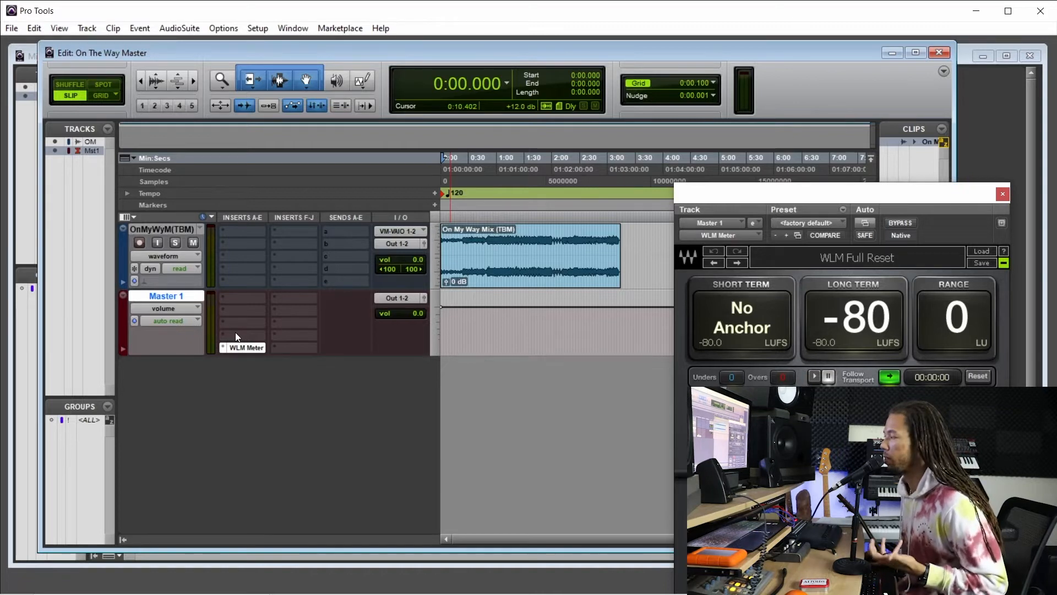
Insert the stereo FabFilter Pro-L 2 in the Master 1 slot just above WLM Meter and position both plug-in windows side by side.
{"action": "left_click", "coordinate": [222, 338]}
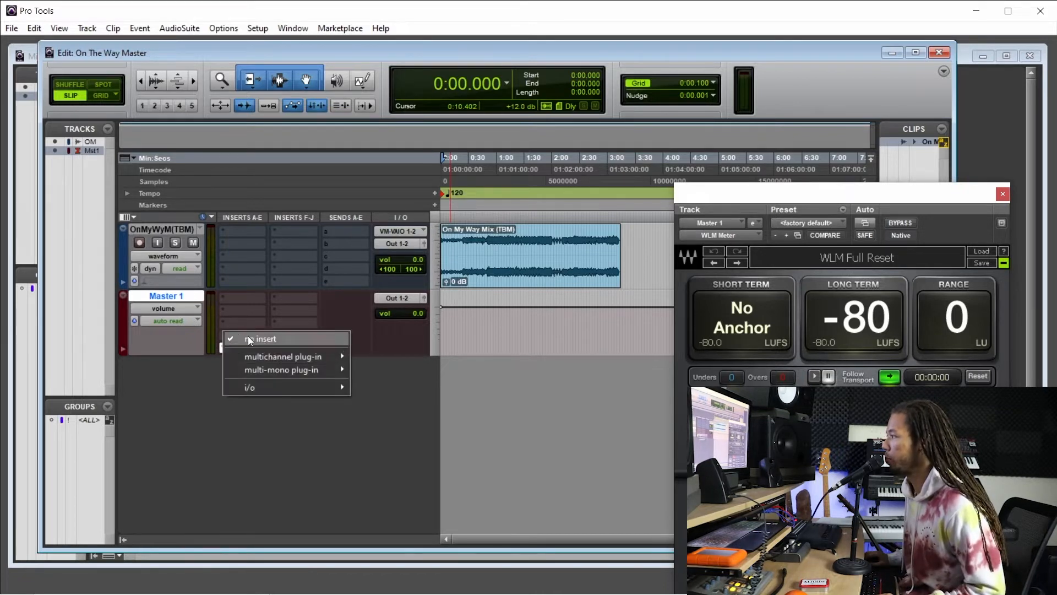
{"action": "mouse_move", "coordinate": [418, 368]}
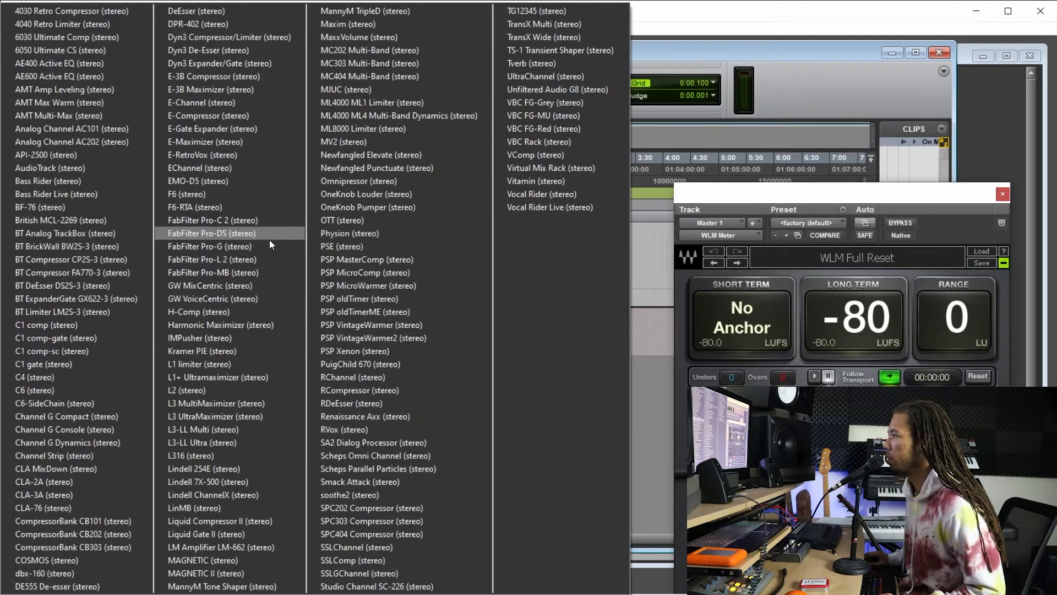
{"action": "left_click", "coordinate": [273, 259]}
{"action": "left_click_drag", "start_coordinate": [824, 200], "coordinate": [446, 146]}
{"action": "left_click_drag", "start_coordinate": [904, 195], "coordinate": [924, 197]}
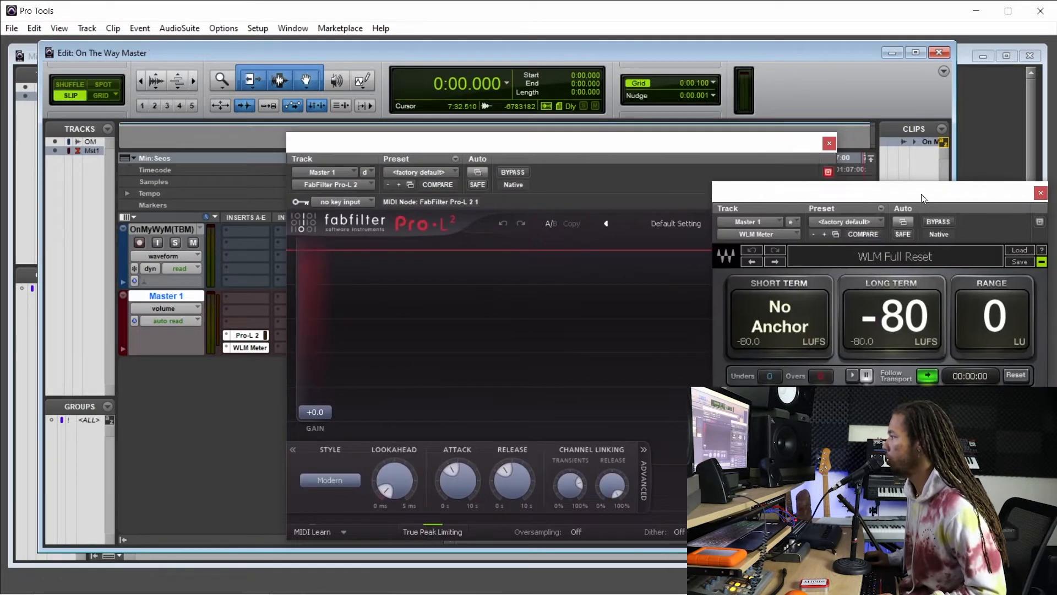
Set the Pro-L 2 limiting style to Allround and move its window clear of the timeline.
{"action": "left_click", "coordinate": [329, 478]}
{"action": "left_click", "coordinate": [330, 419]}
{"action": "left_click_drag", "start_coordinate": [496, 142], "coordinate": [426, 321]}
{"action": "left_click_drag", "start_coordinate": [608, 331], "coordinate": [660, 340]}
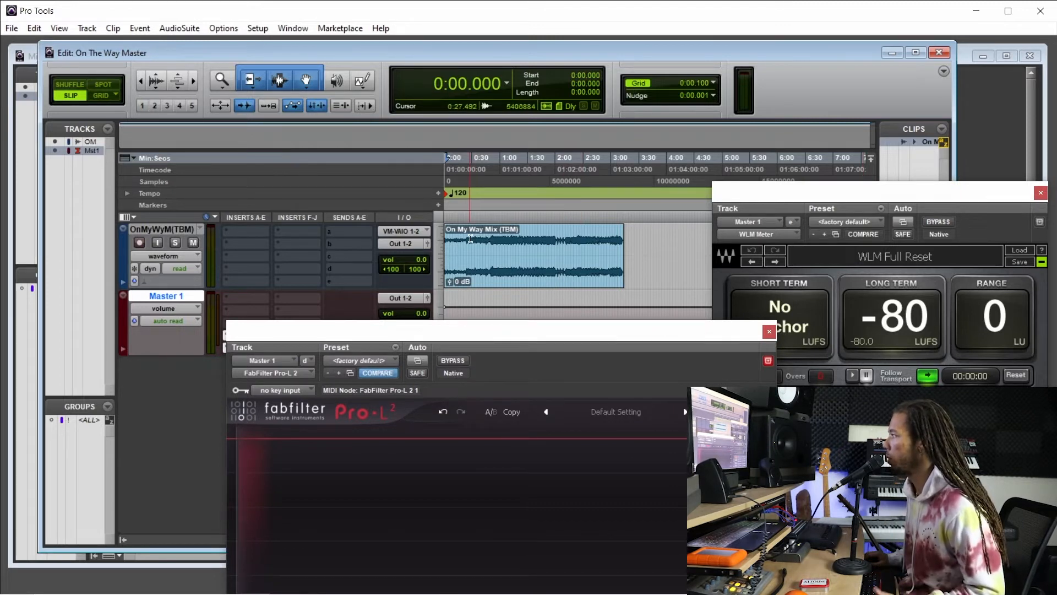
Play the mix from about 0:26, set the Pro-L 2 gain to about +16.4 dB against the loudness meter, and stop playback.
{"action": "left_click", "coordinate": [470, 238]}
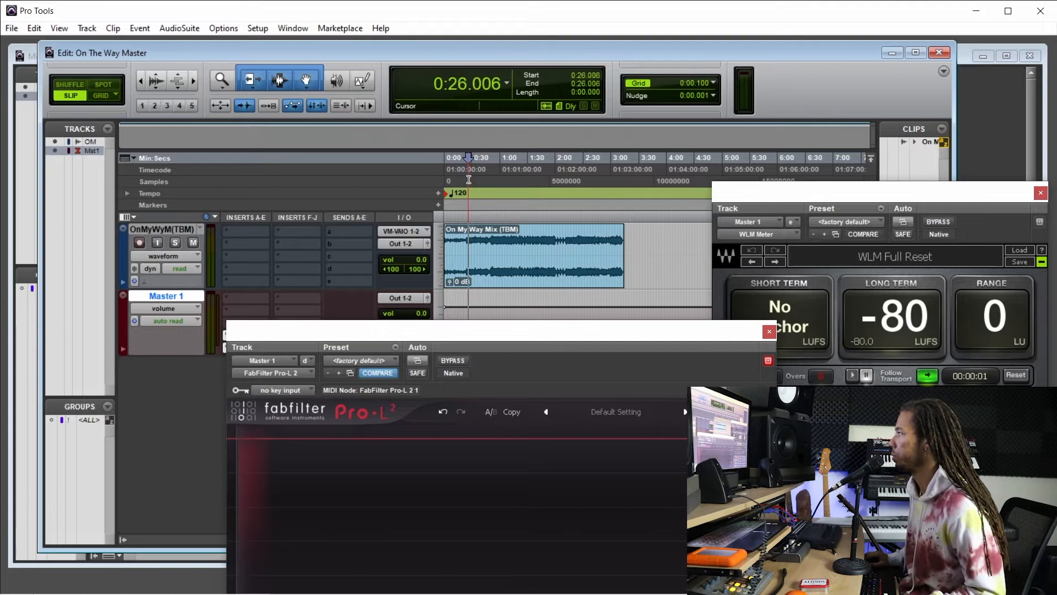
{"action": "left_click_drag", "start_coordinate": [494, 338], "coordinate": [422, 173]}
{"action": "left_click_drag", "start_coordinate": [196, 441], "coordinate": [199, 358]}
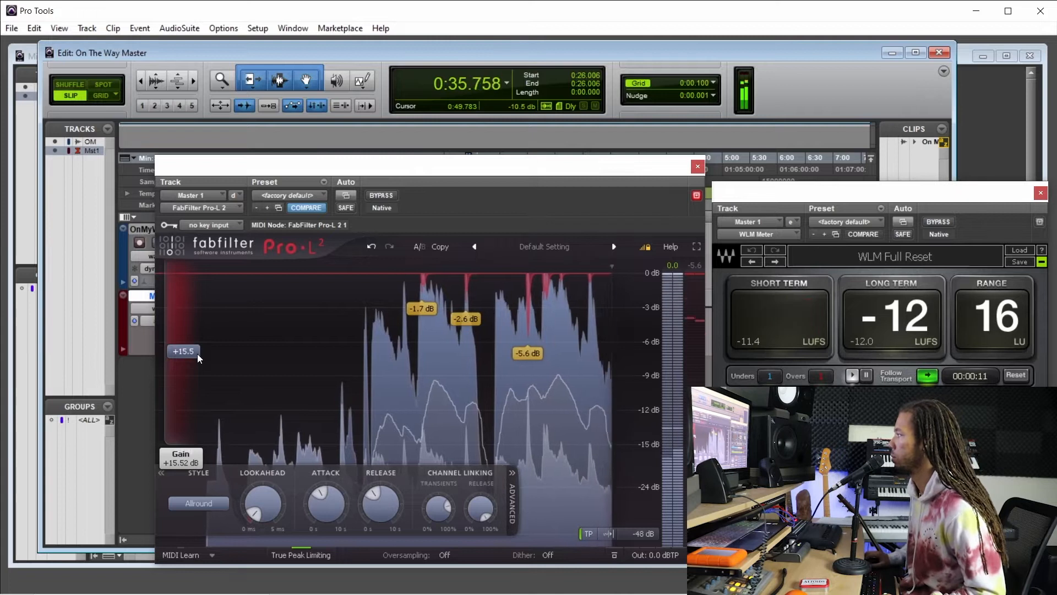
{"action": "left_click_drag", "start_coordinate": [187, 357], "coordinate": [192, 343]}
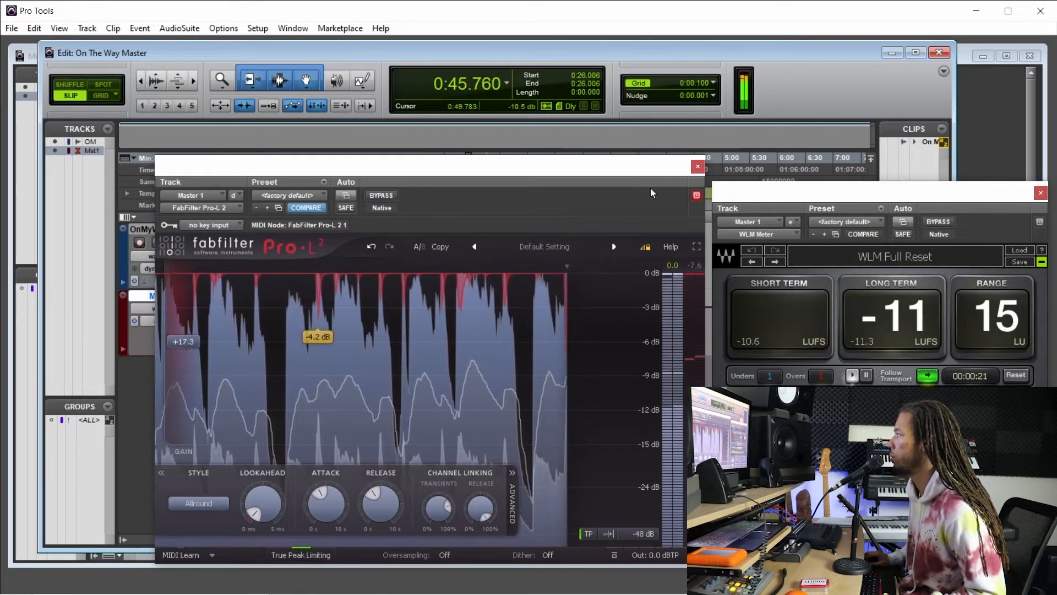
{"action": "left_click", "coordinate": [698, 166]}
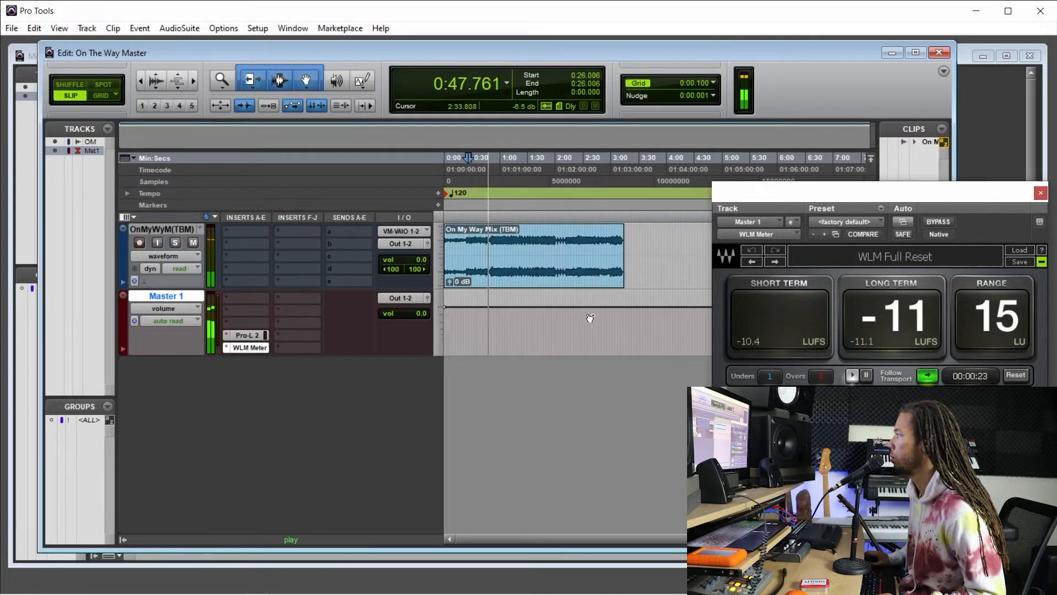
{"action": "key", "text": "ctrl+]"}
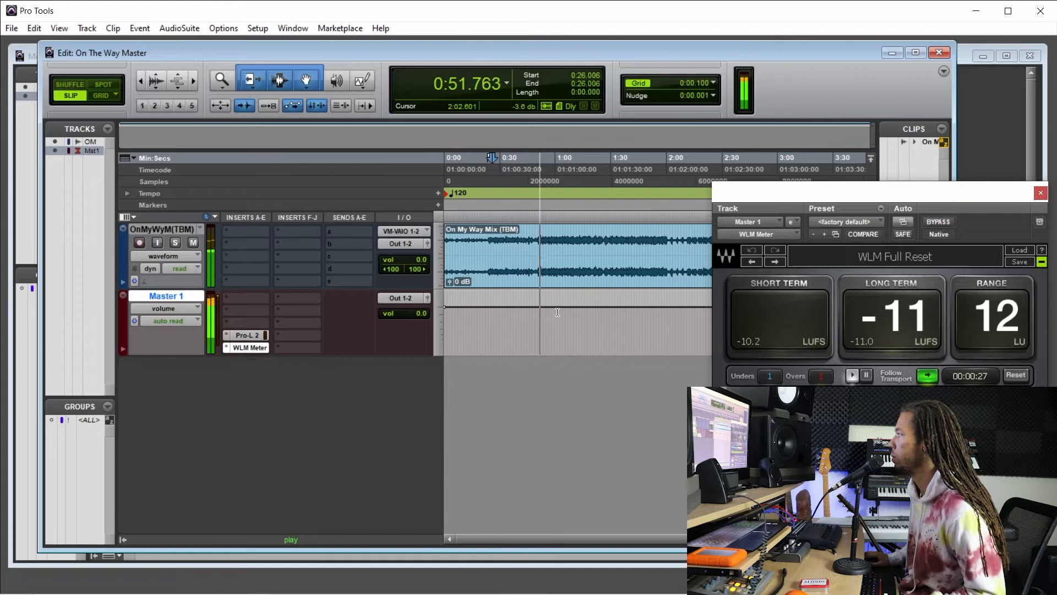
{"action": "left_click", "coordinate": [248, 335]}
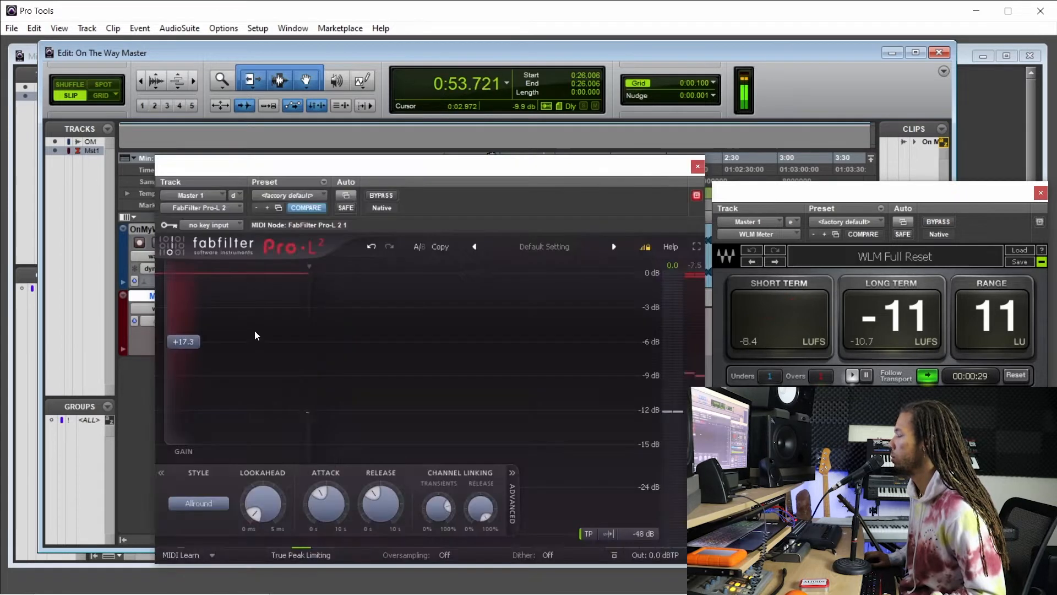
{"action": "left_click_drag", "start_coordinate": [193, 347], "coordinate": [192, 354]}
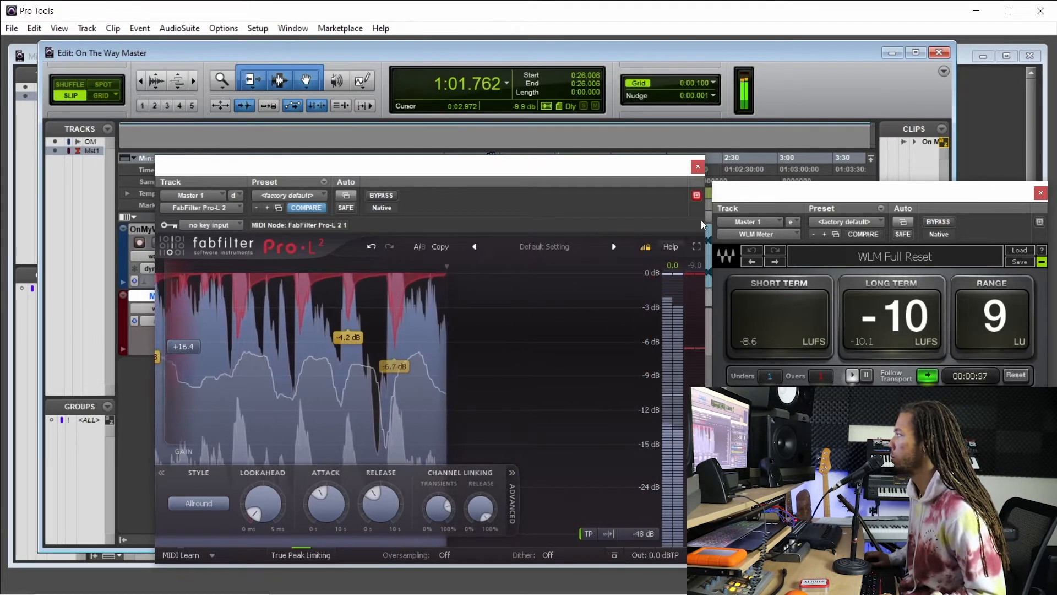
{"action": "left_click", "coordinate": [698, 167]}
{"action": "key", "text": "space"}
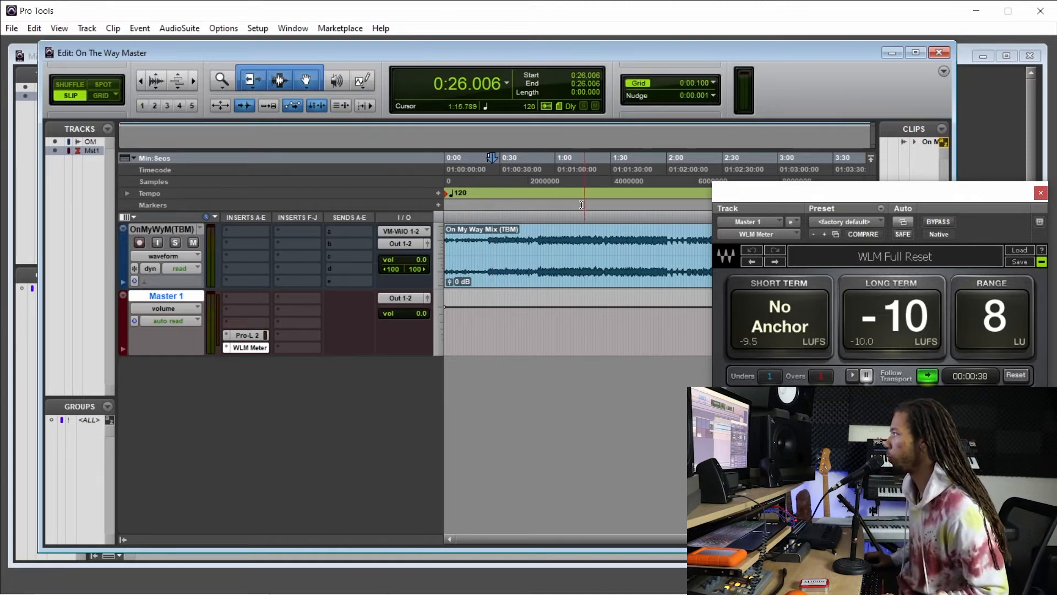
Play the mix from about 1:07 to check its loudness on the WLM Meter, and stop playback.
{"action": "left_click", "coordinate": [561, 193]}
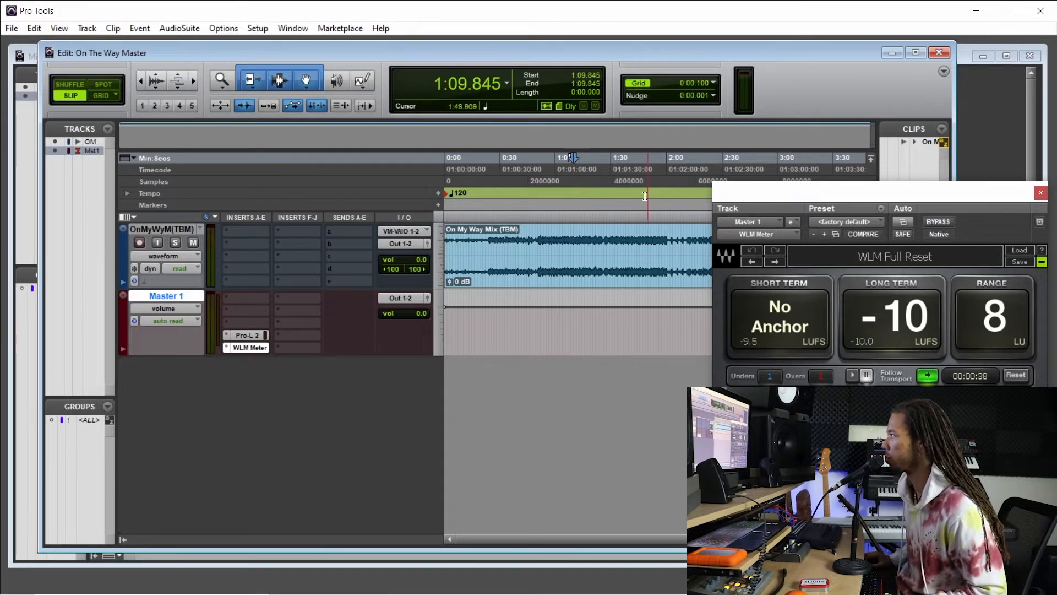
{"action": "left_click", "coordinate": [570, 186]}
{"action": "key", "text": "space"}
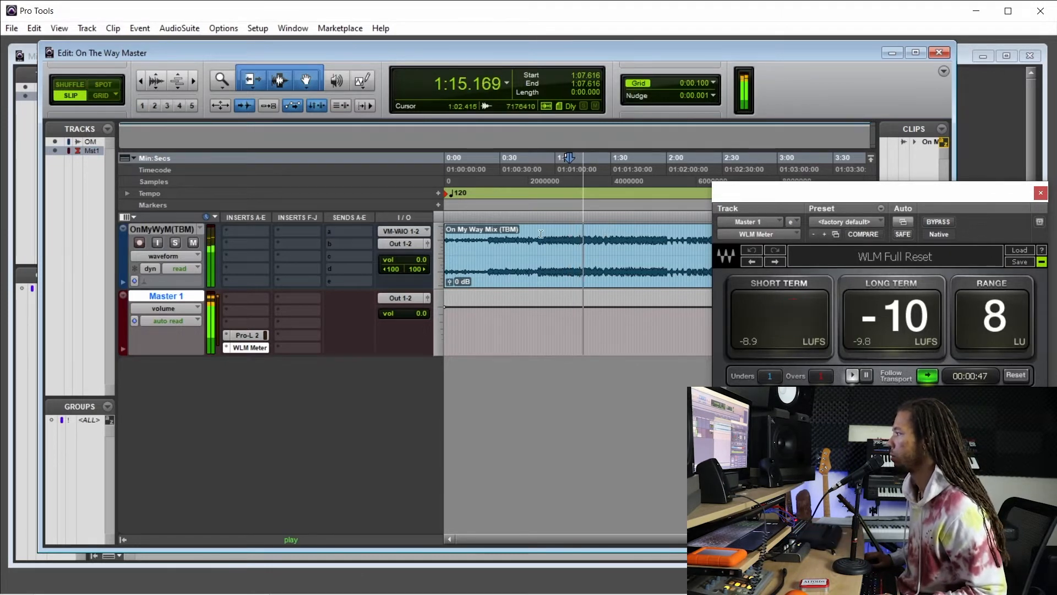
{"action": "key", "text": "space"}
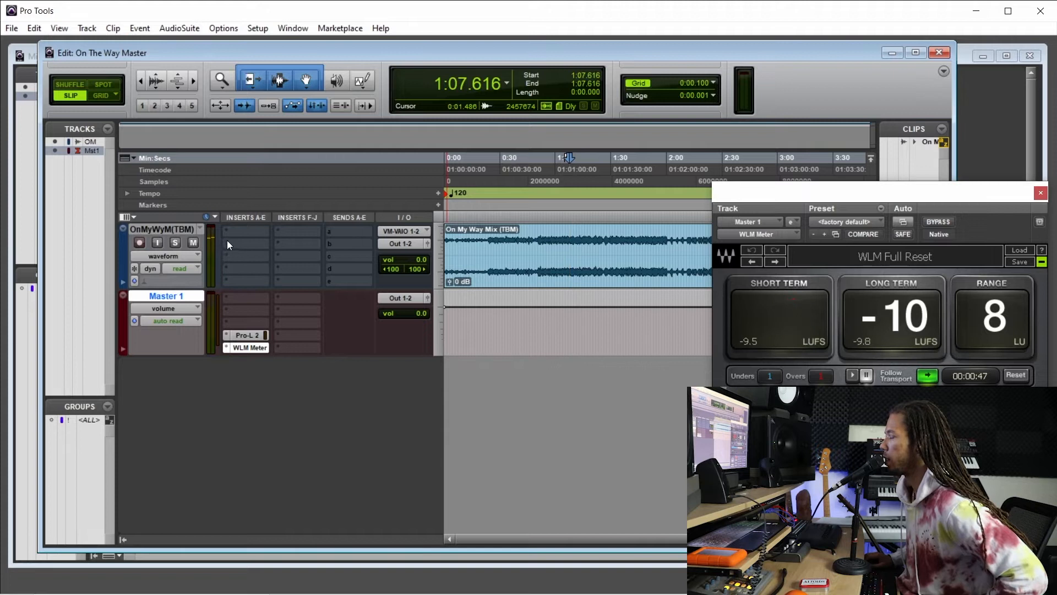
Insert the stereo FabFilter Pro-MB in the second insert slot of the mix track and switch its processing mode to Linear Phase.
{"action": "left_click", "coordinate": [230, 245]}
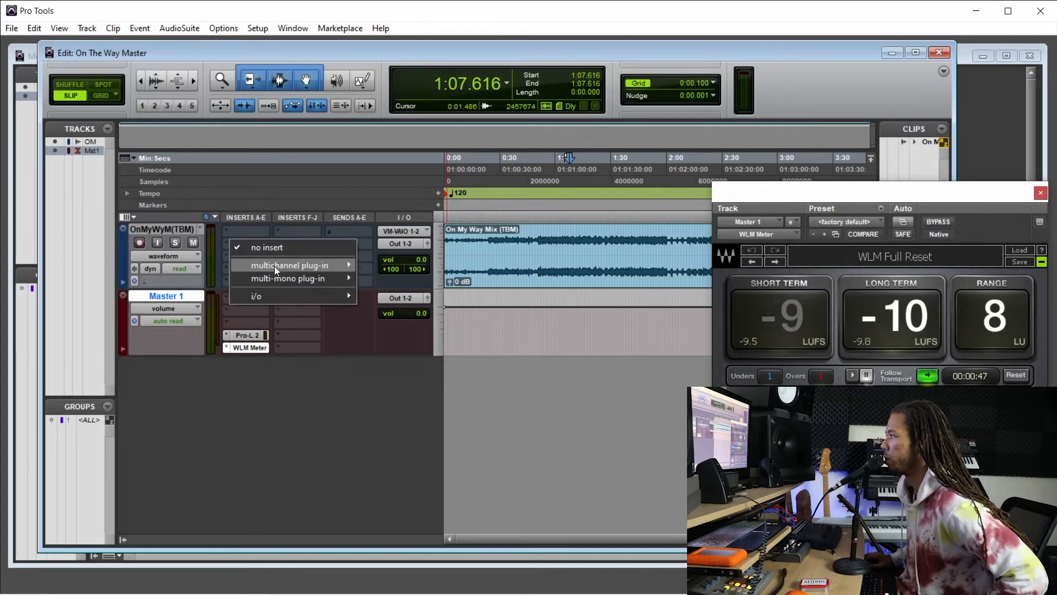
{"action": "mouse_move", "coordinate": [338, 263]}
{"action": "mouse_move", "coordinate": [398, 280]}
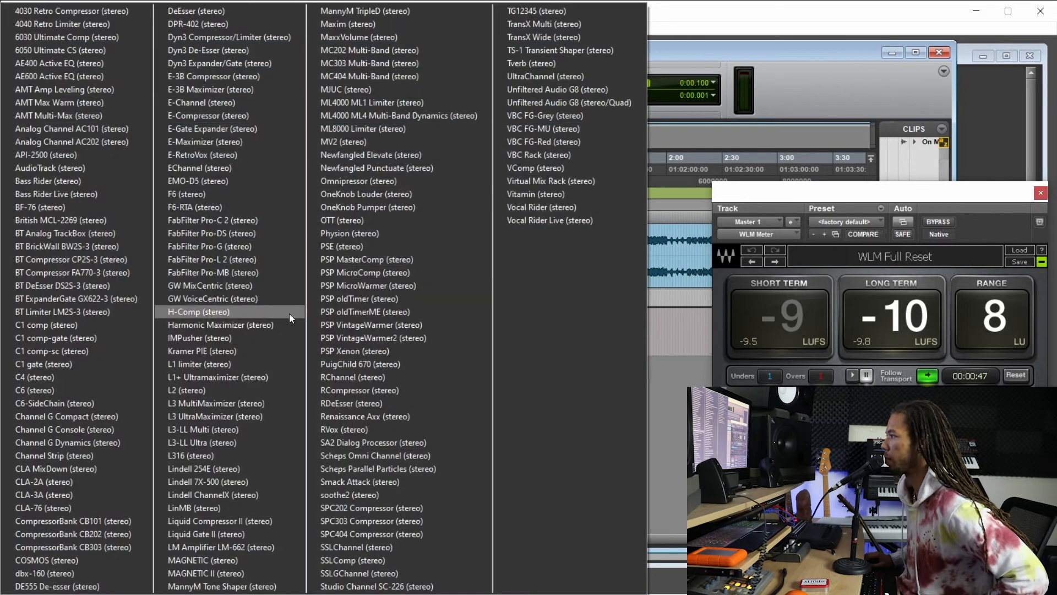
{"action": "left_click", "coordinate": [263, 273]}
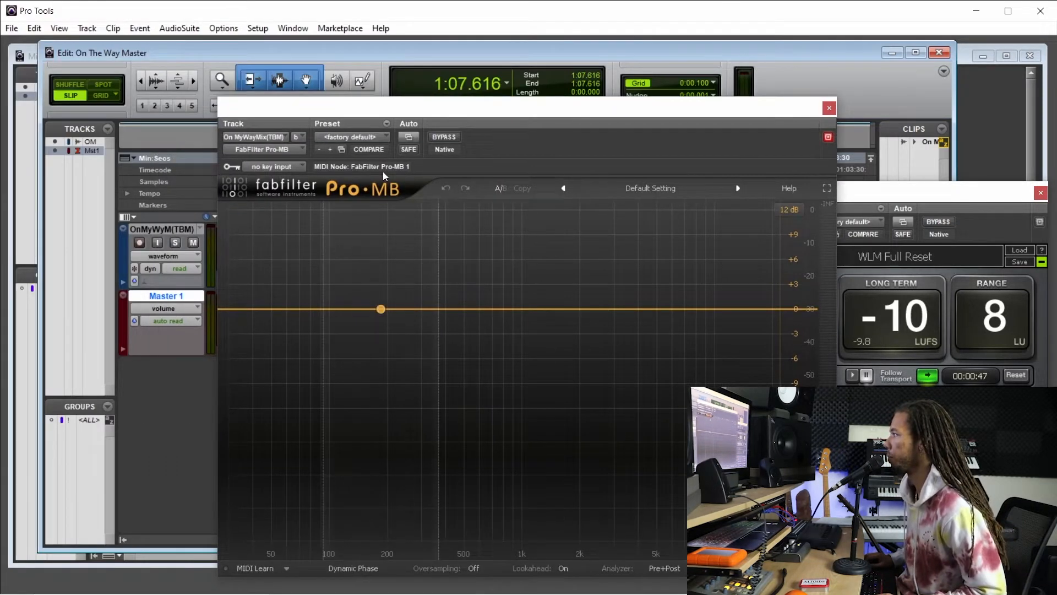
{"action": "left_click_drag", "start_coordinate": [379, 117], "coordinate": [423, 100]}
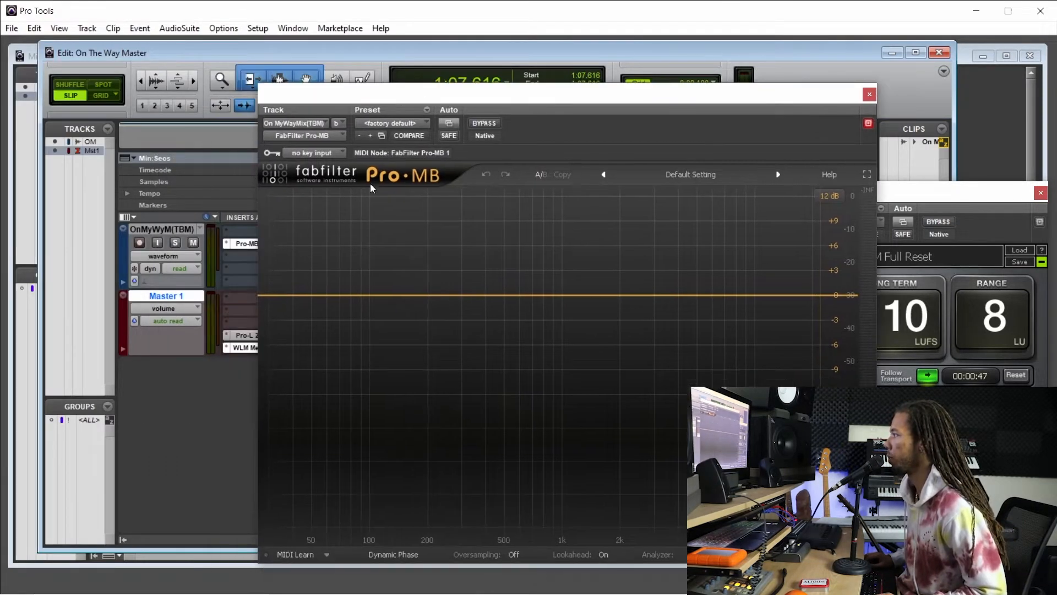
{"action": "left_click", "coordinate": [386, 554]}
{"action": "left_click", "coordinate": [426, 521]}
Add a low Pro-MB band reaching up to about 280 Hz, with threshold 0 dB and attack about 49%, and adjust its ratio.
{"action": "left_click", "coordinate": [297, 295]}
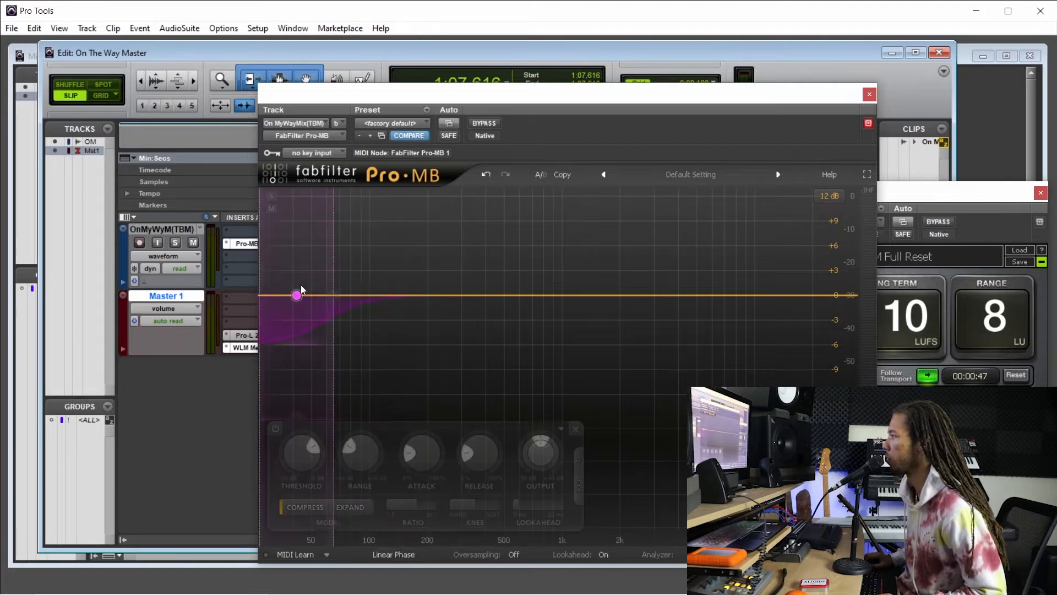
{"action": "left_click_drag", "start_coordinate": [335, 295], "coordinate": [455, 301]}
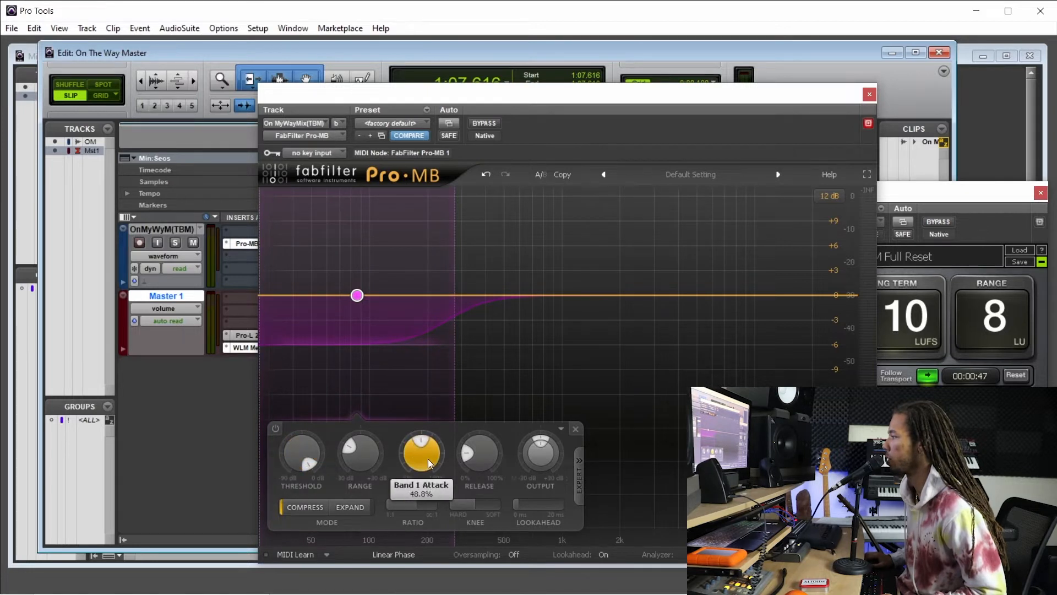
{"action": "left_click", "coordinate": [411, 503]}
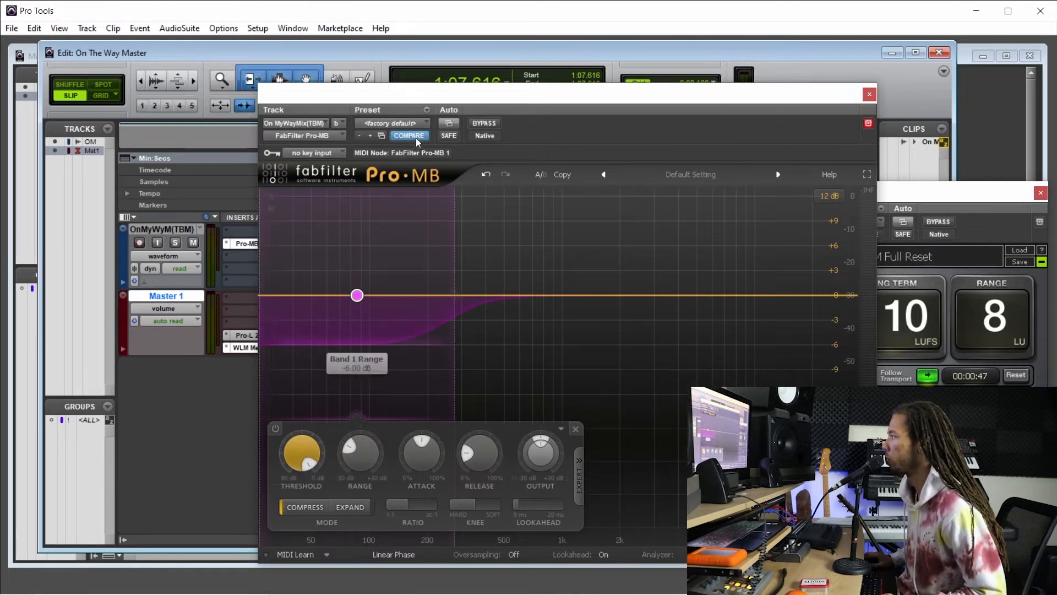
Play the mix from about 0:50 and lower the Pro-MB low band's threshold to about -29 dB.
{"action": "left_click_drag", "start_coordinate": [434, 109], "coordinate": [438, 451]}
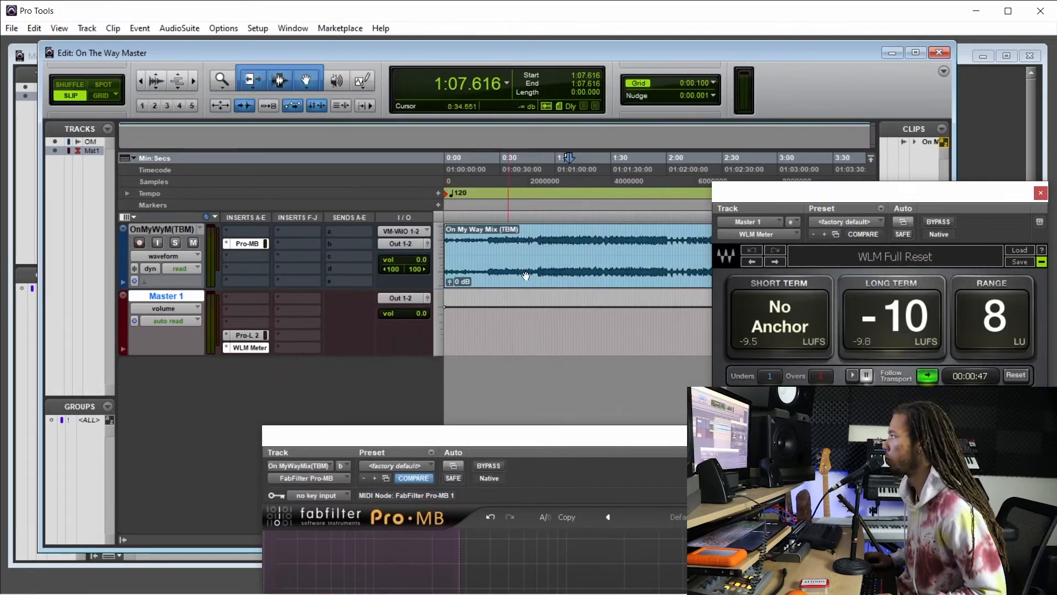
{"action": "left_click", "coordinate": [537, 186]}
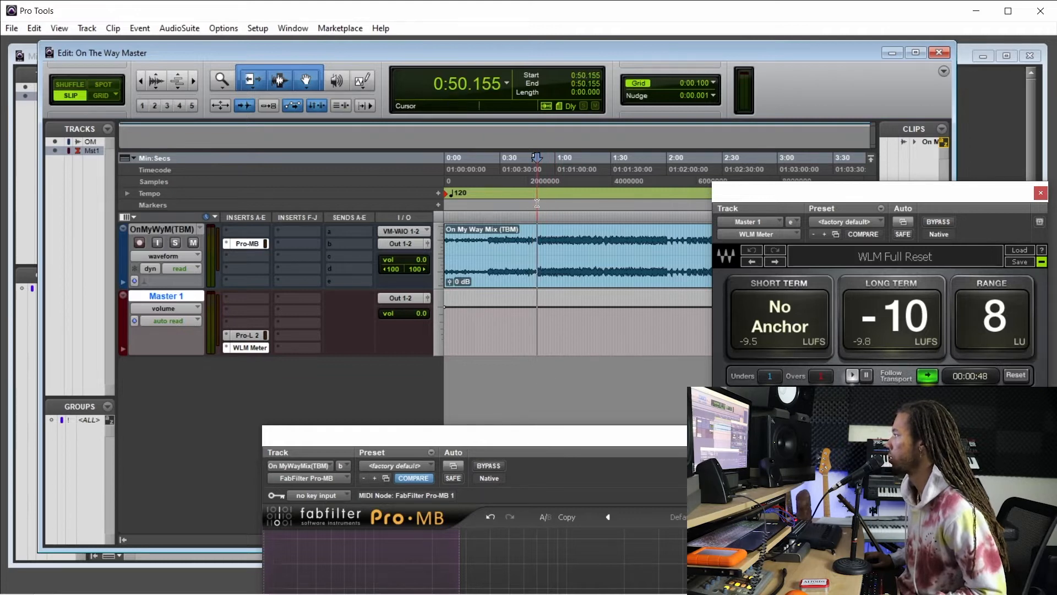
{"action": "key", "text": "space"}
{"action": "left_click_drag", "start_coordinate": [552, 434], "coordinate": [537, 130]}
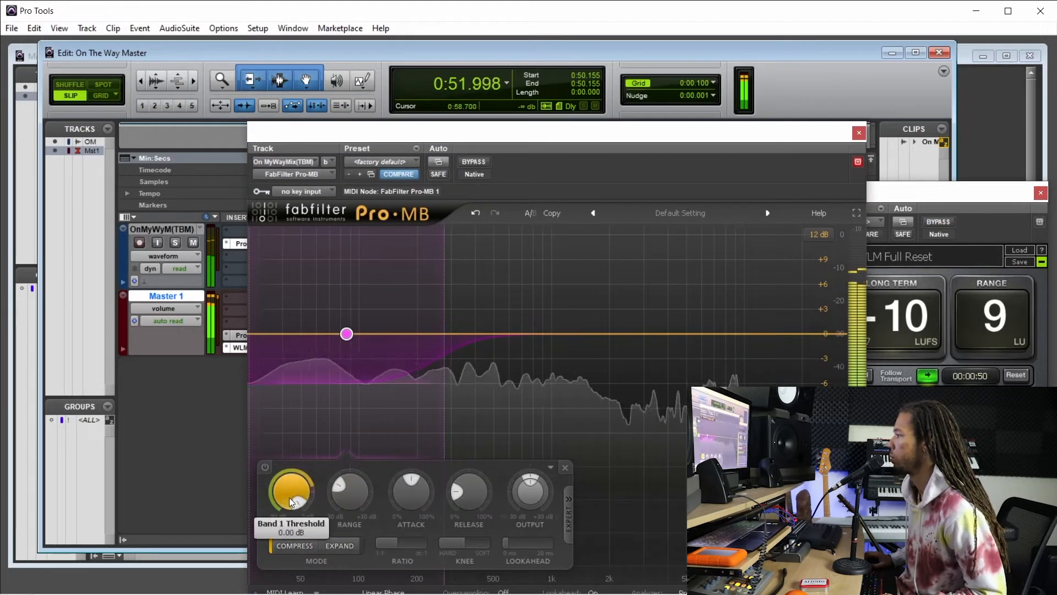
{"action": "scroll", "coordinate": [294, 501], "scroll_direction": "down", "scroll_amount": 10}
{"action": "scroll", "coordinate": [294, 499], "scroll_direction": "down", "scroll_amount": 3}
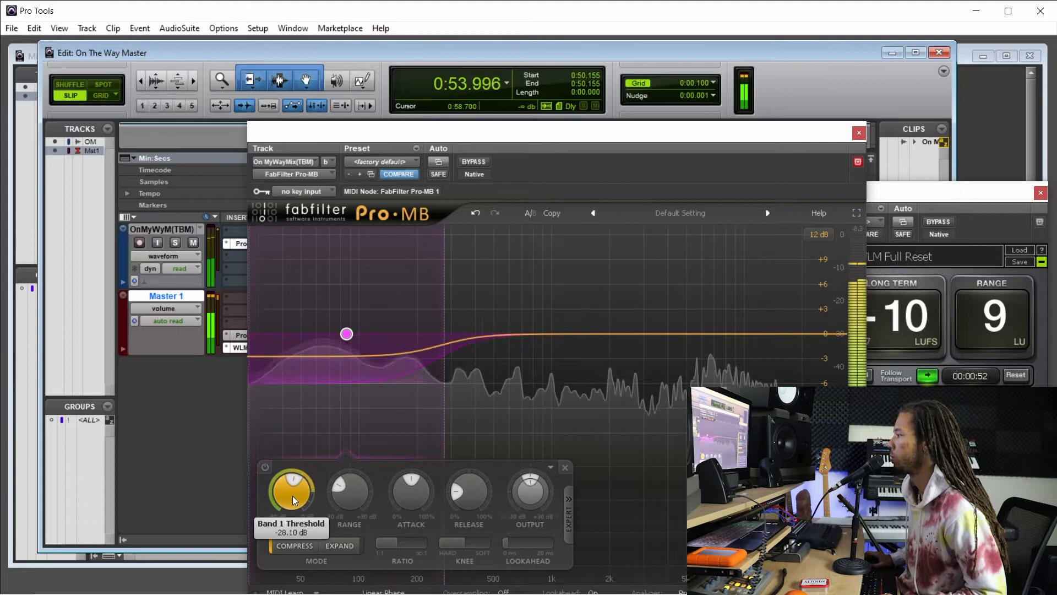
{"action": "scroll", "coordinate": [295, 500], "scroll_direction": "down", "scroll_amount": 1}
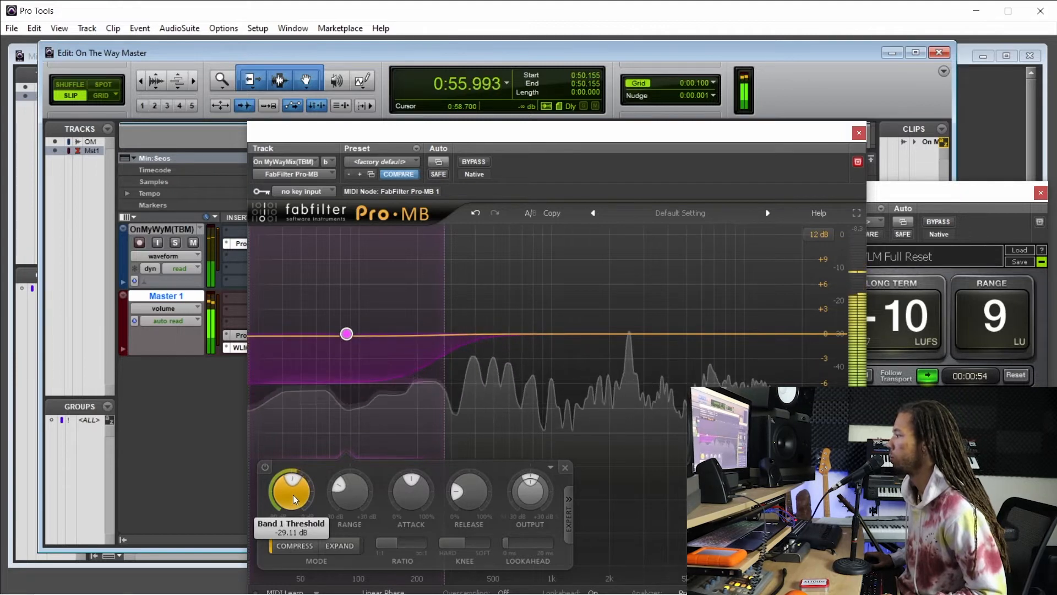
Fine-tune the Pro-MB low band's threshold around -29 dB, close the plug-in and stop playback.
{"action": "scroll", "coordinate": [295, 499], "scroll_direction": "down", "scroll_amount": 1}
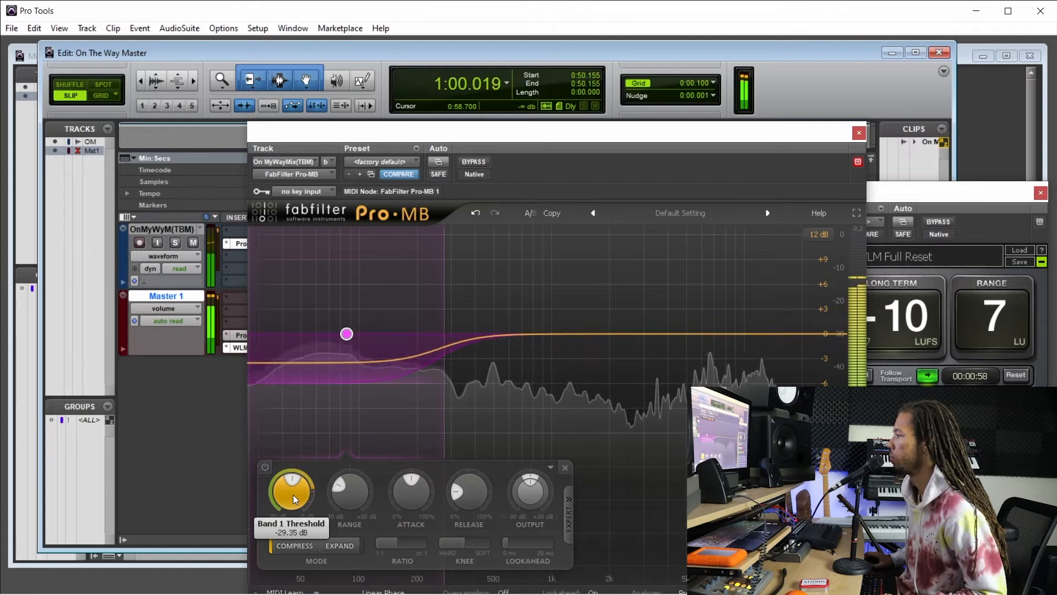
{"action": "scroll", "coordinate": [294, 500], "scroll_direction": "down", "scroll_amount": 1}
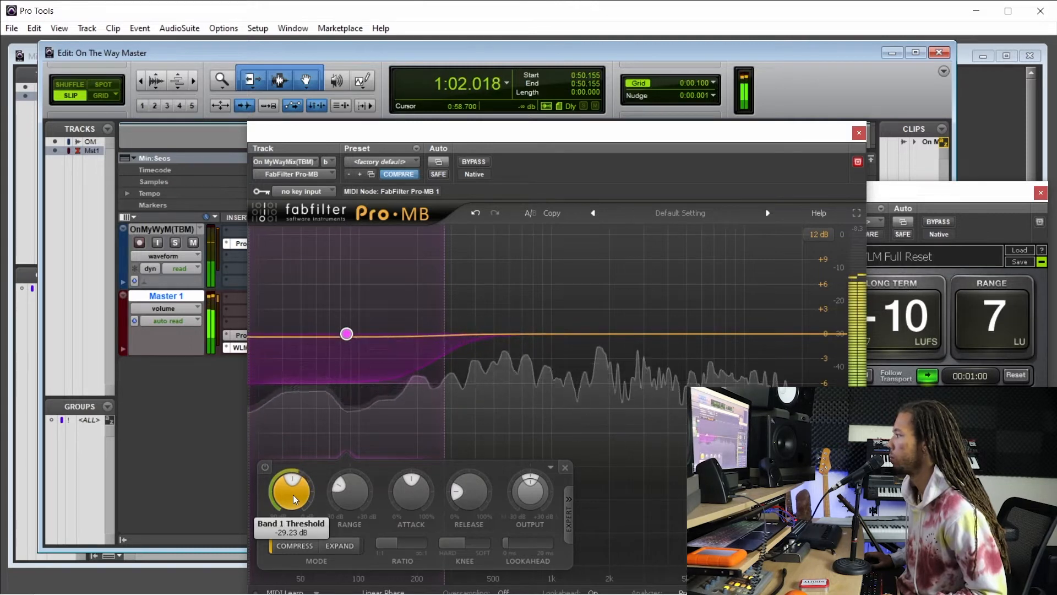
{"action": "left_click", "coordinate": [858, 133]}
{"action": "key", "text": "space"}
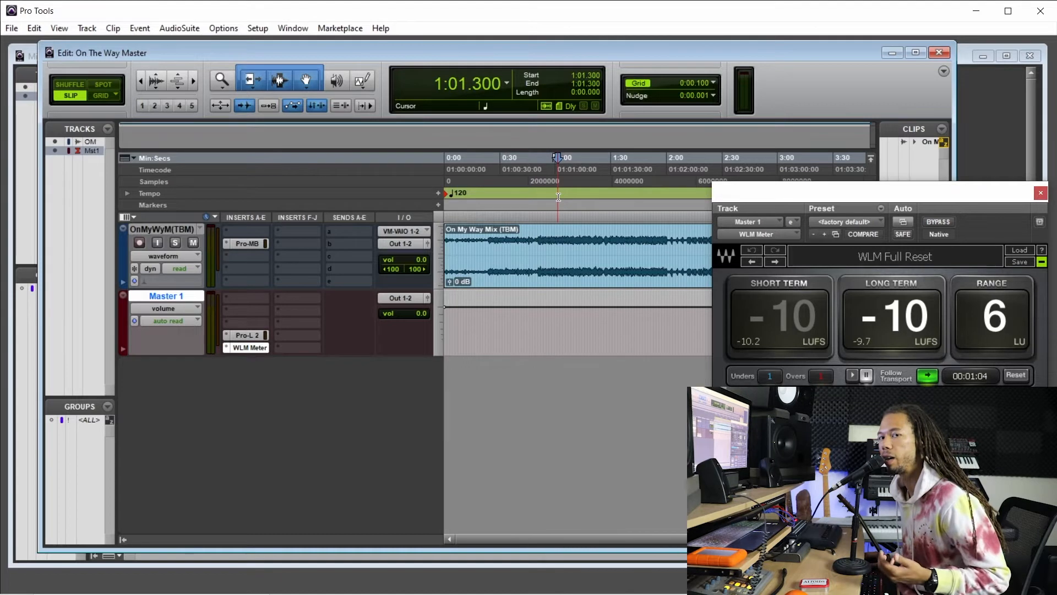
Play the mix from about 1:10, move Pro-MB down one slot, and insert the stereo Retro Music-Tone EQ in its former slot.
{"action": "key", "text": "space"}
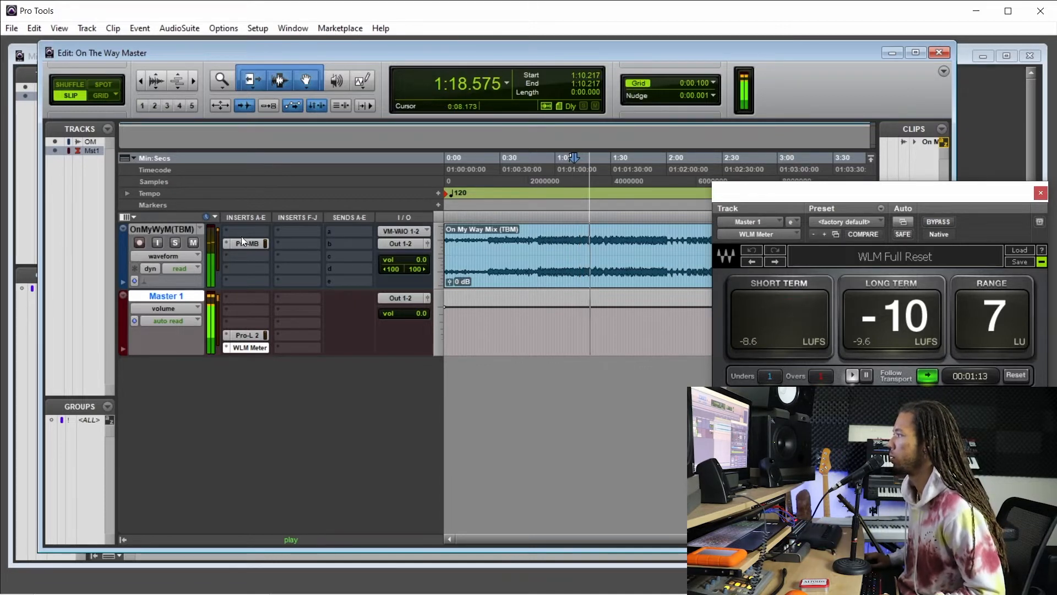
{"action": "key", "text": "space"}
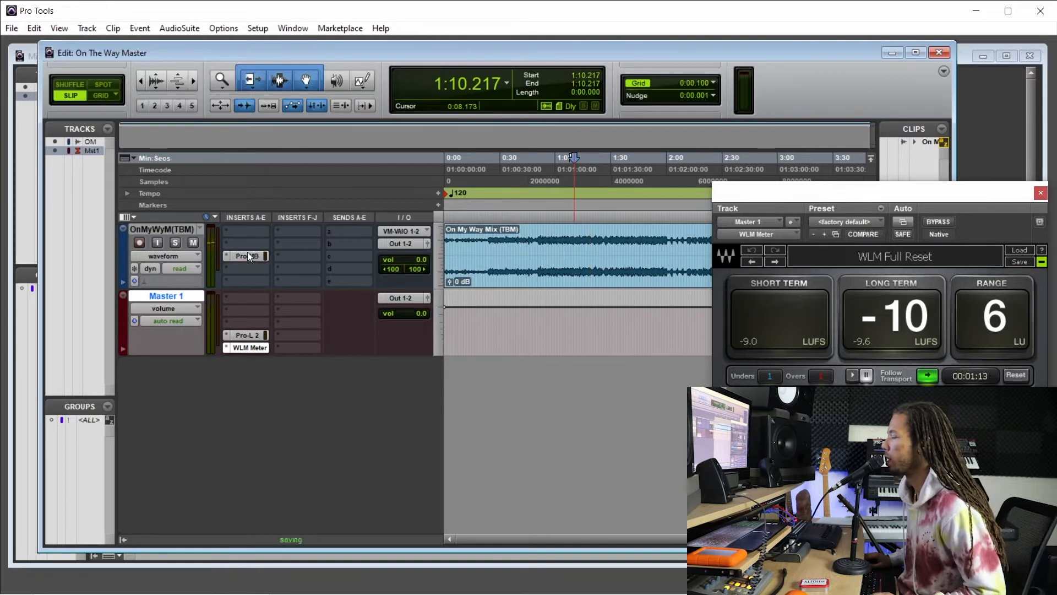
{"action": "left_click", "coordinate": [235, 241]}
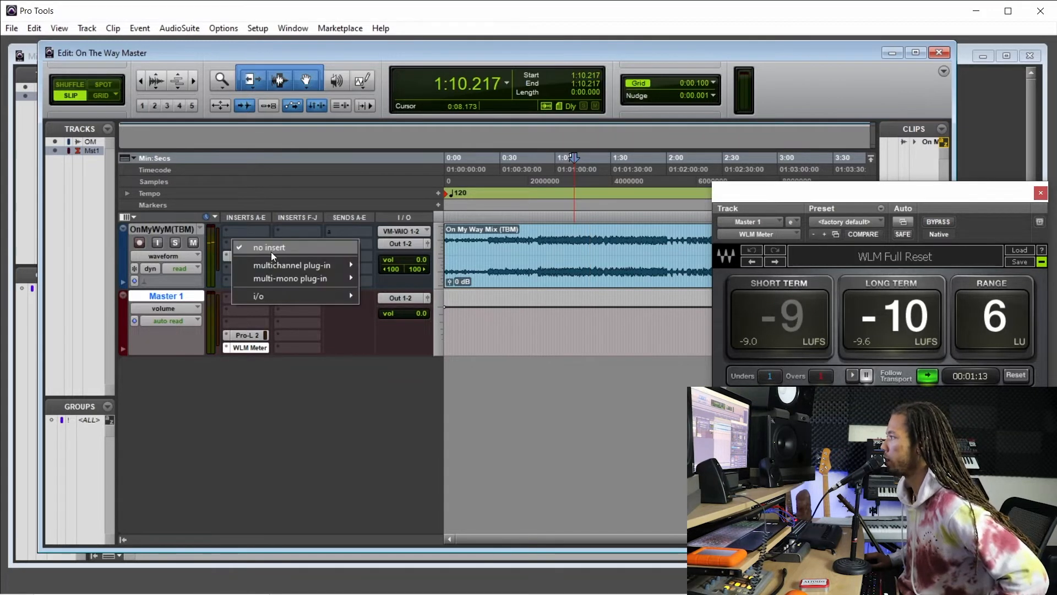
{"action": "mouse_move", "coordinate": [290, 265]}
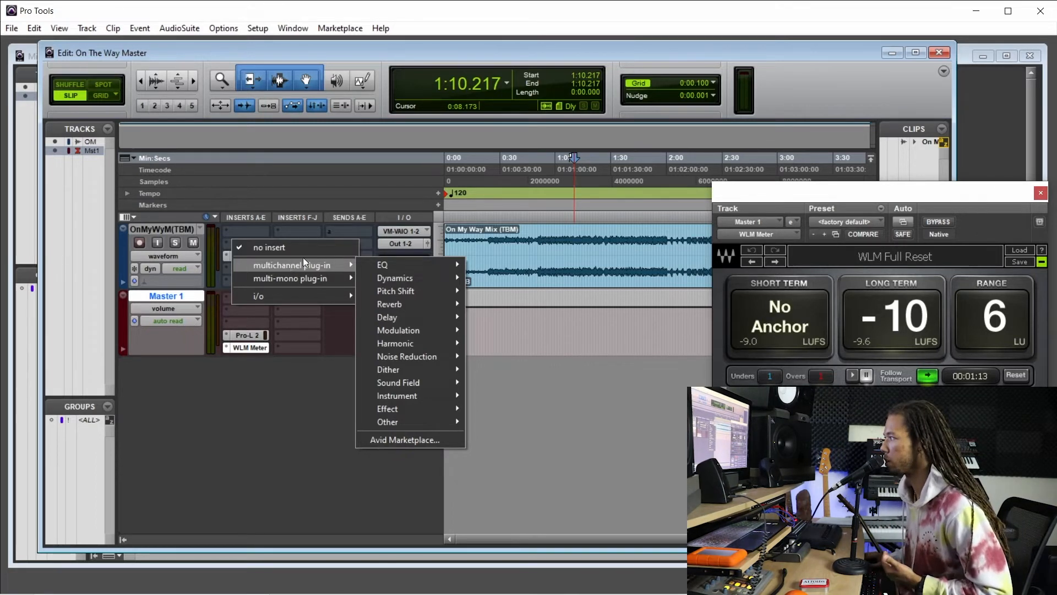
{"action": "mouse_move", "coordinate": [352, 260]}
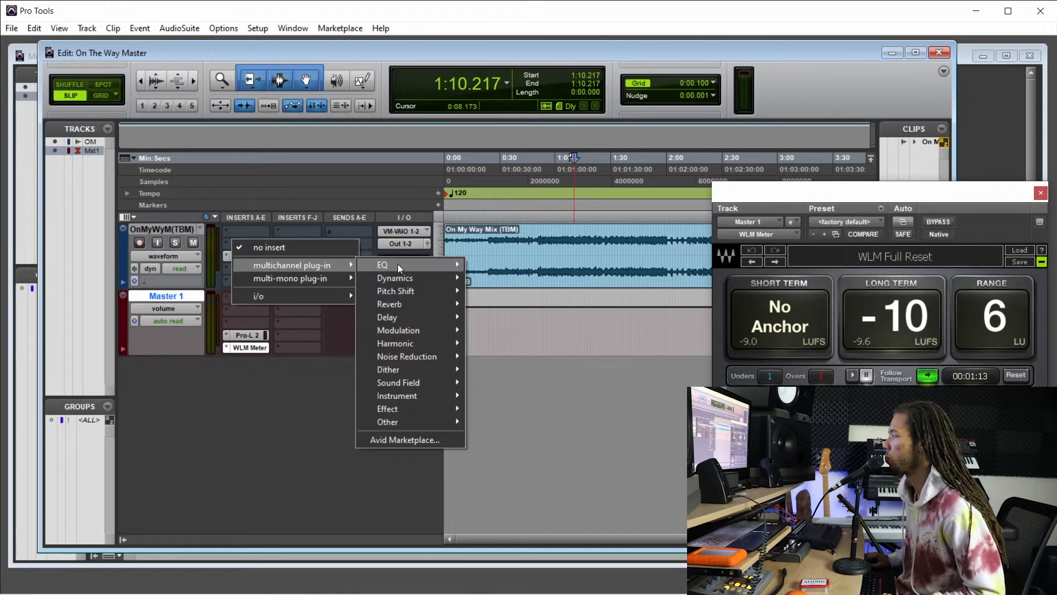
{"action": "mouse_move", "coordinate": [397, 263]}
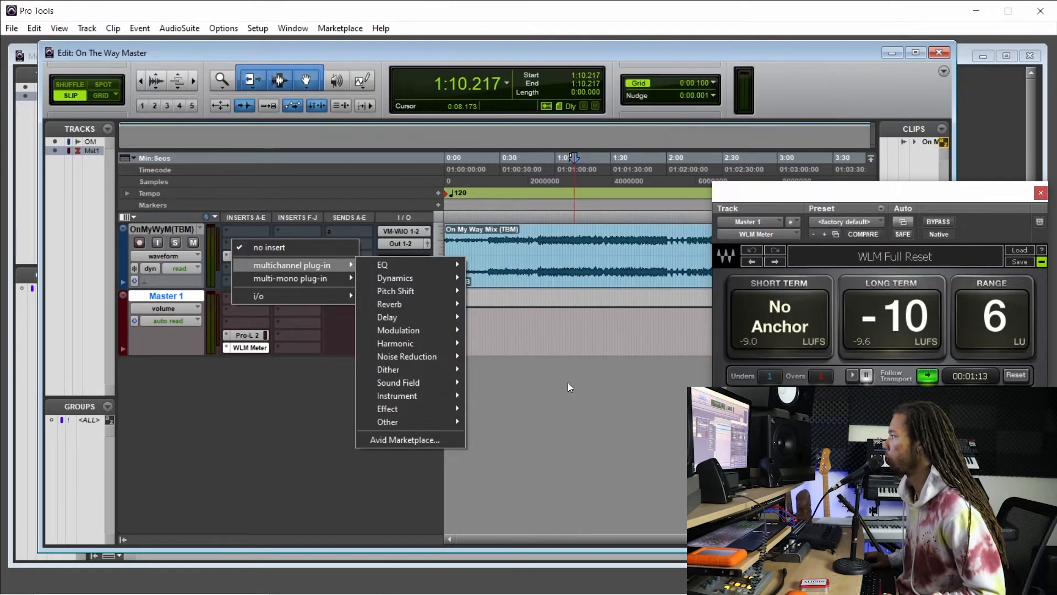
{"action": "mouse_move", "coordinate": [438, 261]}
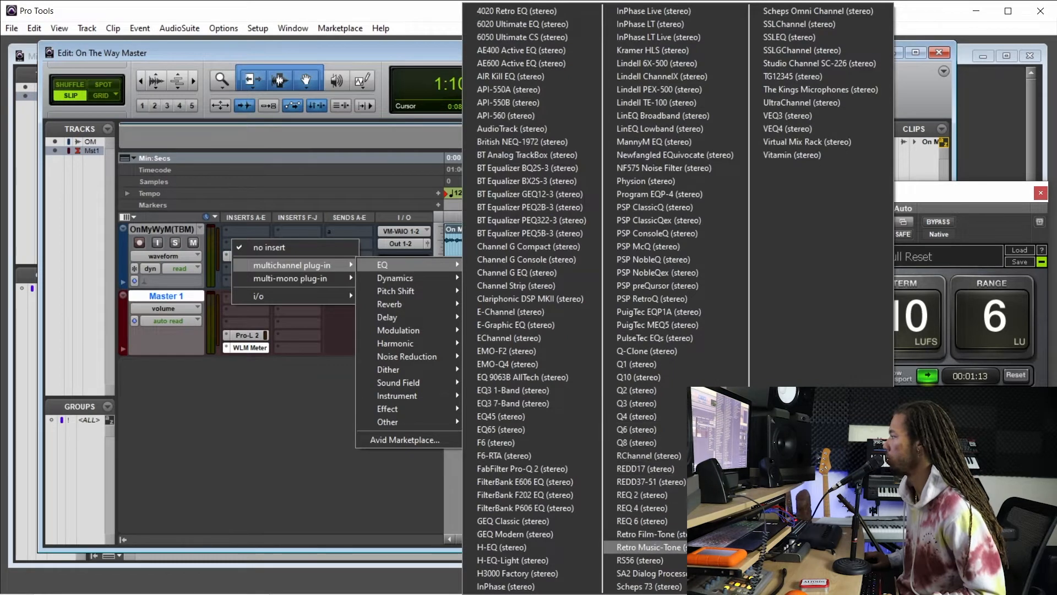
{"action": "left_click", "coordinate": [647, 547]}
{"action": "left_click_drag", "start_coordinate": [525, 133], "coordinate": [485, 216]}
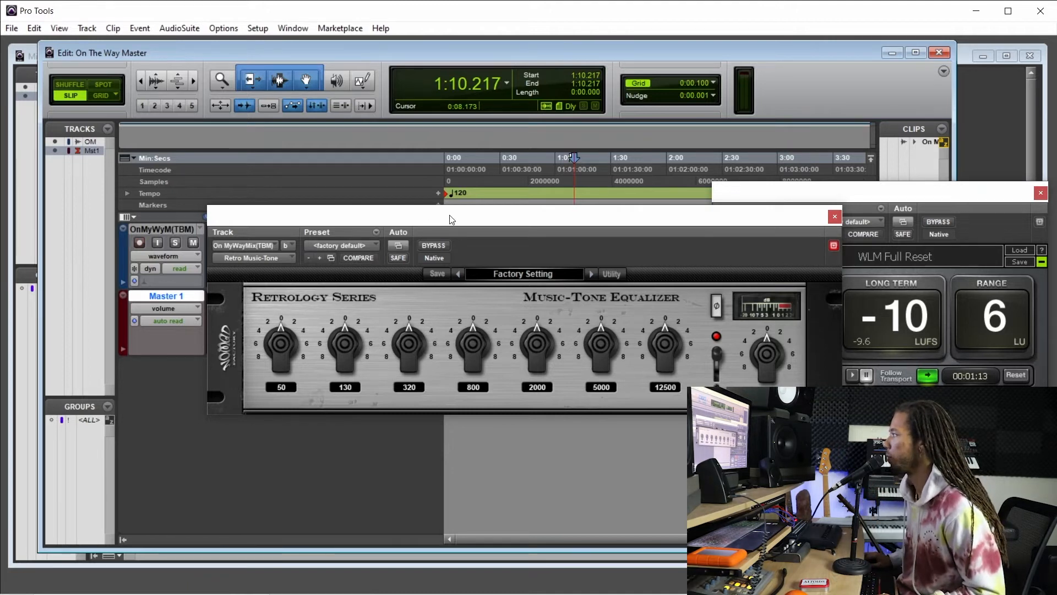
{"action": "left_click_drag", "start_coordinate": [452, 219], "coordinate": [468, 293]}
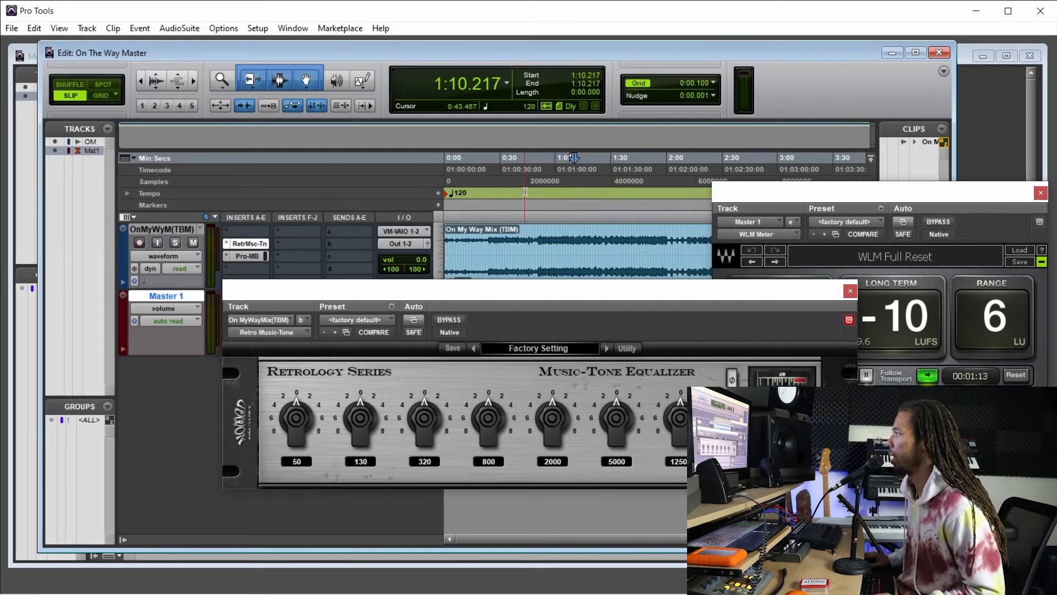
Play the mix from about 0:48 and boost the Music-Tone Equalizer's 5000 Hz band to about +2.2 dB.
{"action": "left_click", "coordinate": [565, 193]}
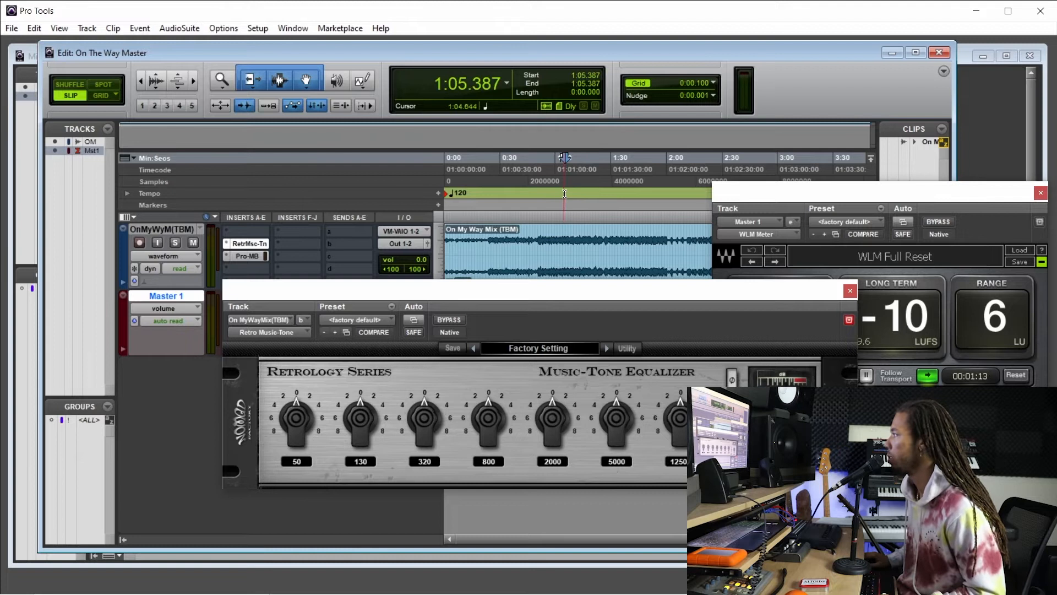
{"action": "left_click", "coordinate": [559, 194]}
{"action": "left_click_drag", "start_coordinate": [549, 293], "coordinate": [546, 286]}
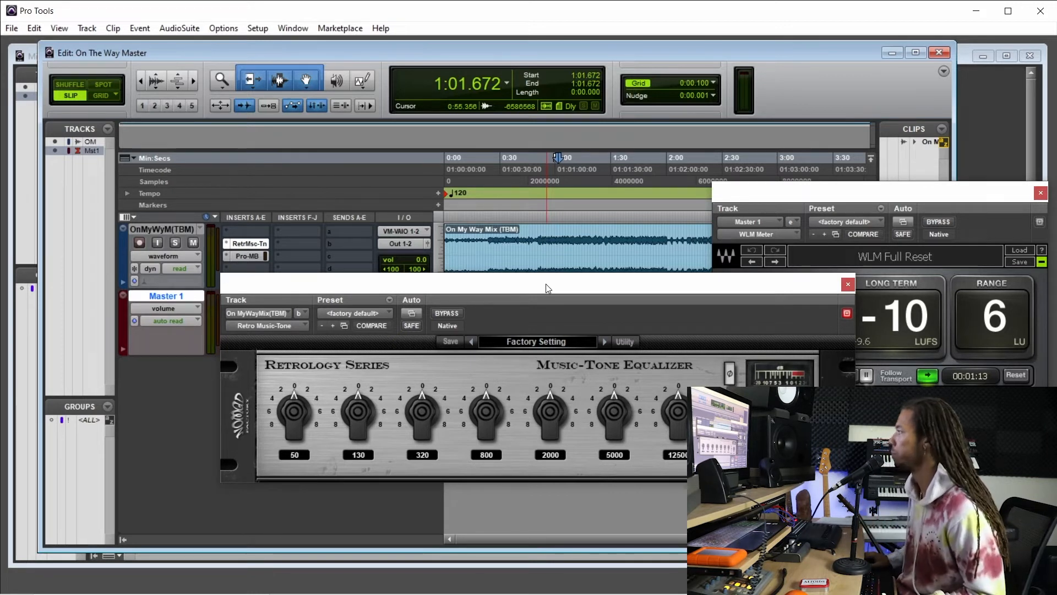
{"action": "left_click", "coordinate": [549, 184]}
{"action": "left_click", "coordinate": [557, 184]}
{"action": "left_click", "coordinate": [535, 182]}
{"action": "key", "text": "space"}
{"action": "left_click_drag", "start_coordinate": [557, 289], "coordinate": [504, 247]}
{"action": "left_click_drag", "start_coordinate": [568, 368], "coordinate": [571, 300]}
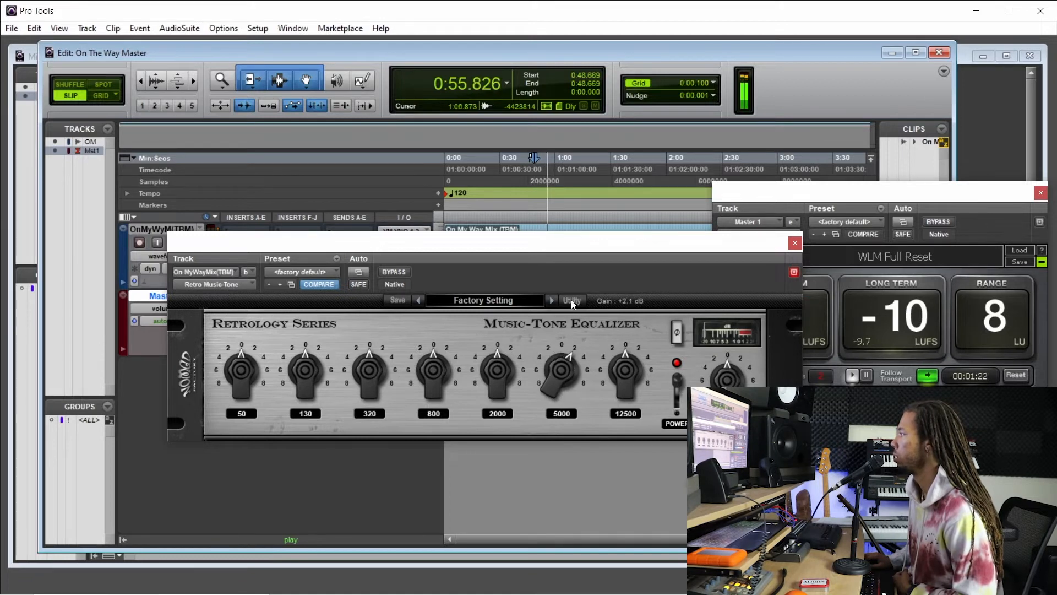
{"action": "left_click_drag", "start_coordinate": [524, 243], "coordinate": [521, 224]}
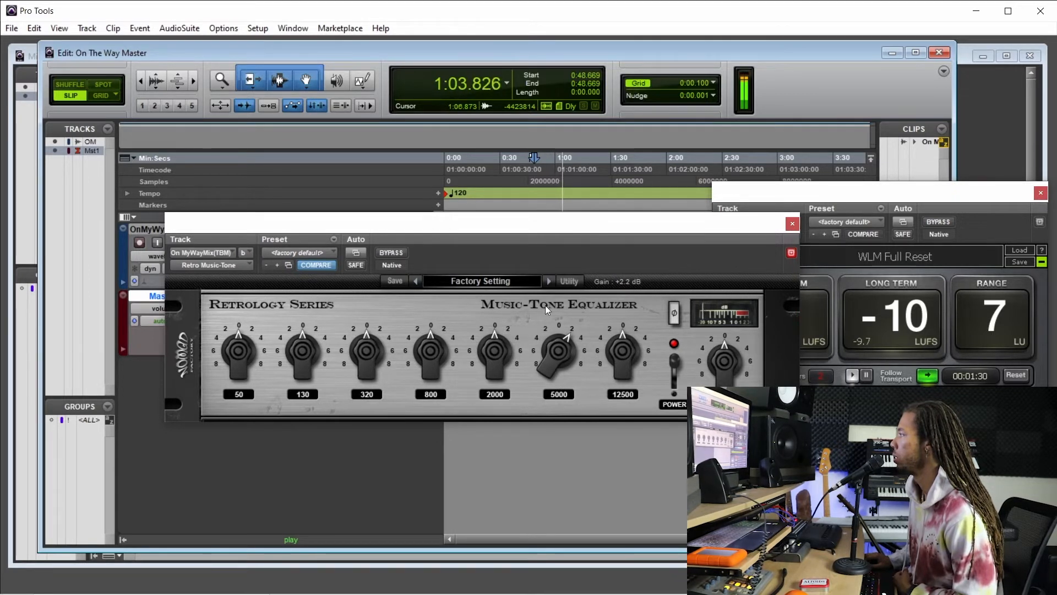
{"action": "left_click_drag", "start_coordinate": [614, 224], "coordinate": [804, 246]}
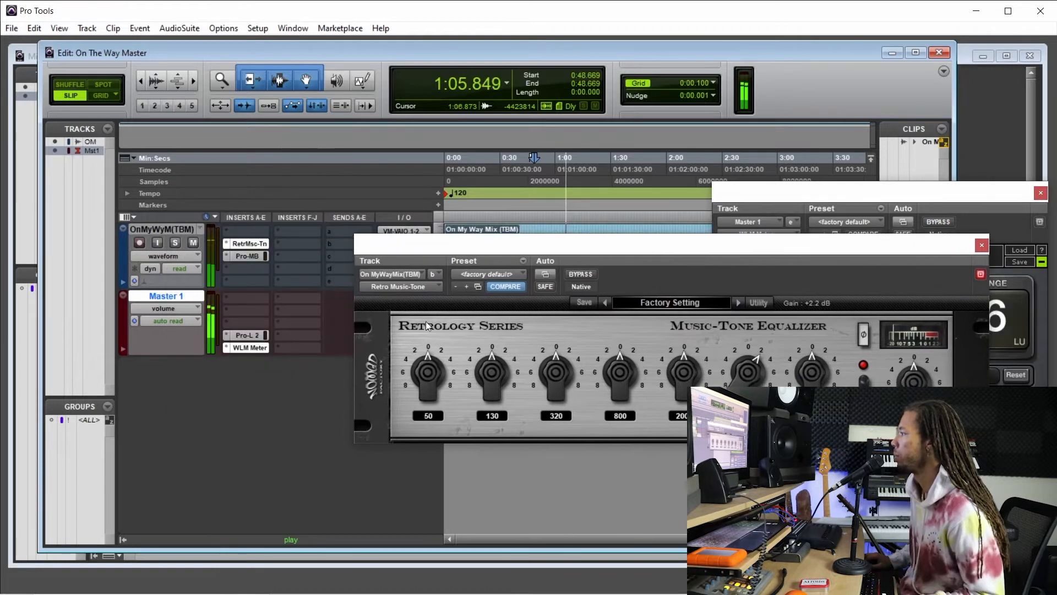
Stop playback, slightly adjust the Pro-L 2 limiter on Master 1 and close the plug-in.
{"action": "key", "text": "space"}
{"action": "left_click", "coordinate": [268, 335]}
{"action": "left_click_drag", "start_coordinate": [391, 427], "coordinate": [397, 444]}
{"action": "left_click", "coordinate": [896, 248]}
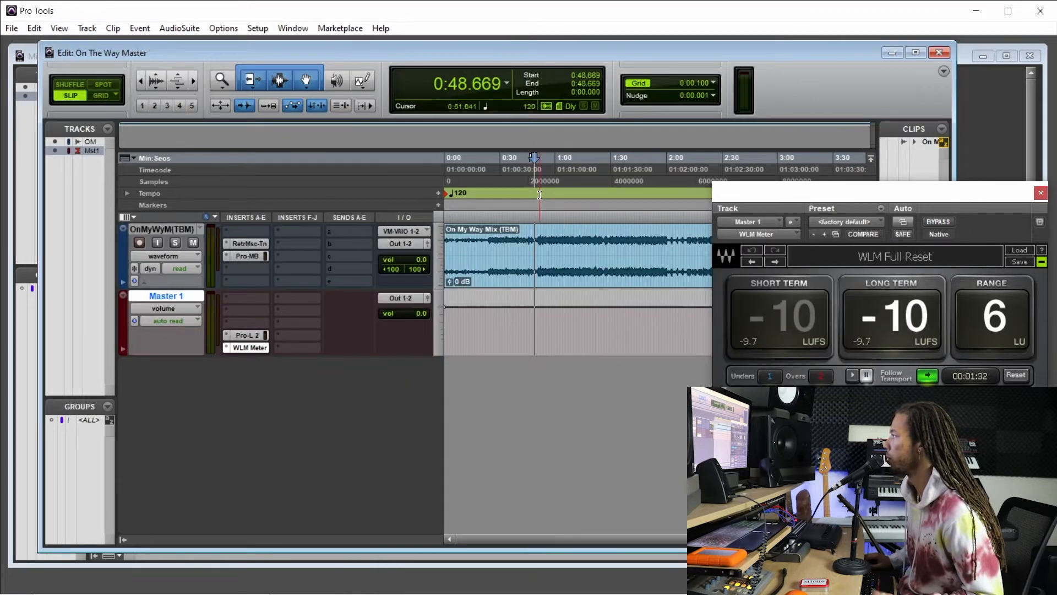
Play the mix from about 0:51 and compare it with the Music-Tone Equalizer powered off and on.
{"action": "key", "text": "space"}
{"action": "left_click", "coordinate": [249, 243]}
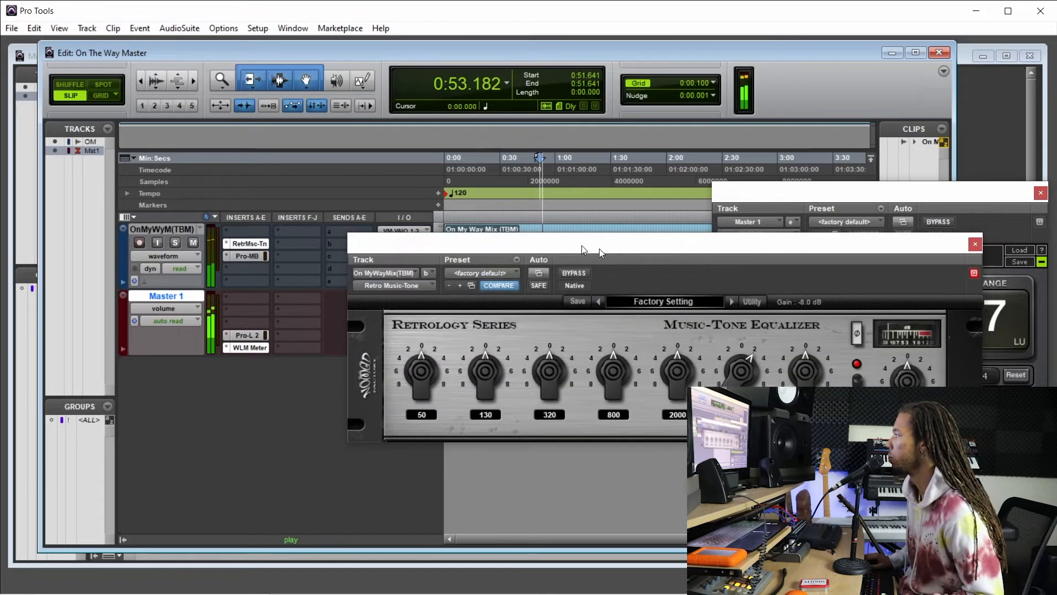
{"action": "left_click", "coordinate": [662, 360]}
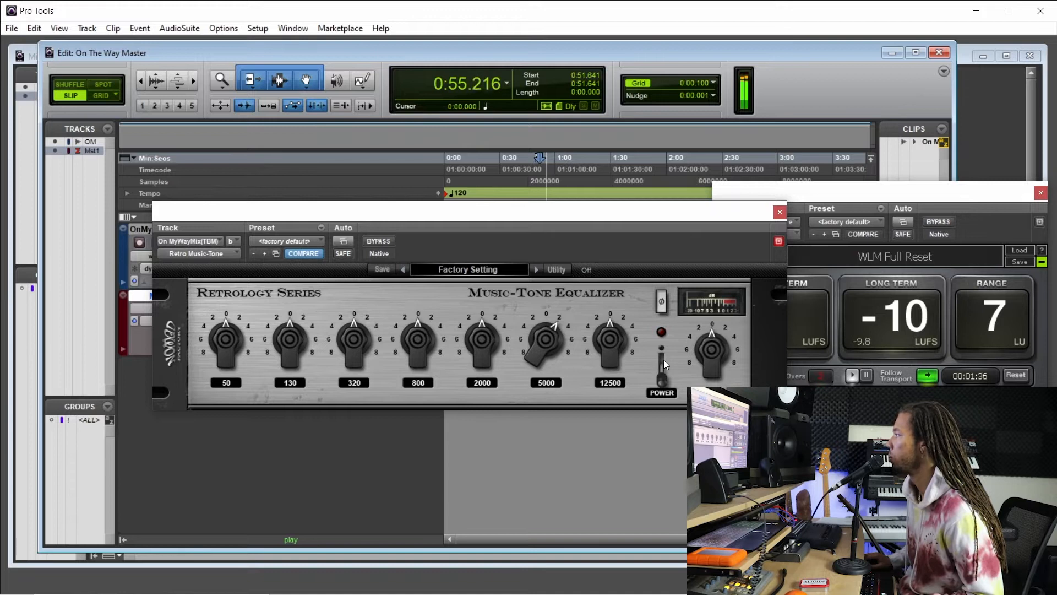
{"action": "left_click_drag", "start_coordinate": [610, 214], "coordinate": [537, 261]}
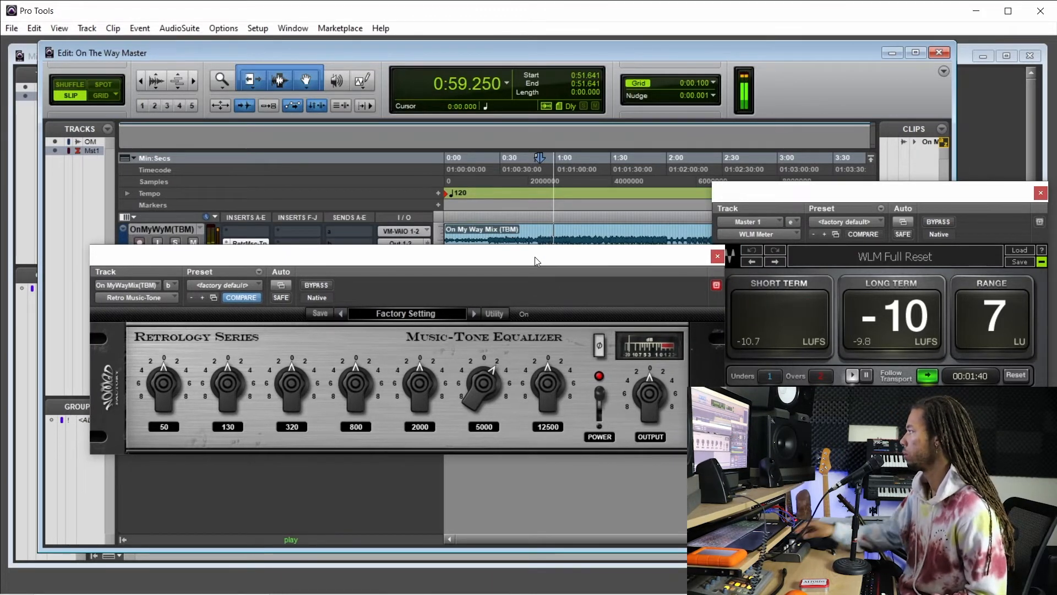
Audition a -8 dB cut on the 12500 Hz band with the equalizer powered off and on, and set the band to about +0.6 dB.
{"action": "left_click", "coordinate": [599, 398]}
{"action": "left_click_drag", "start_coordinate": [551, 381], "coordinate": [582, 444]}
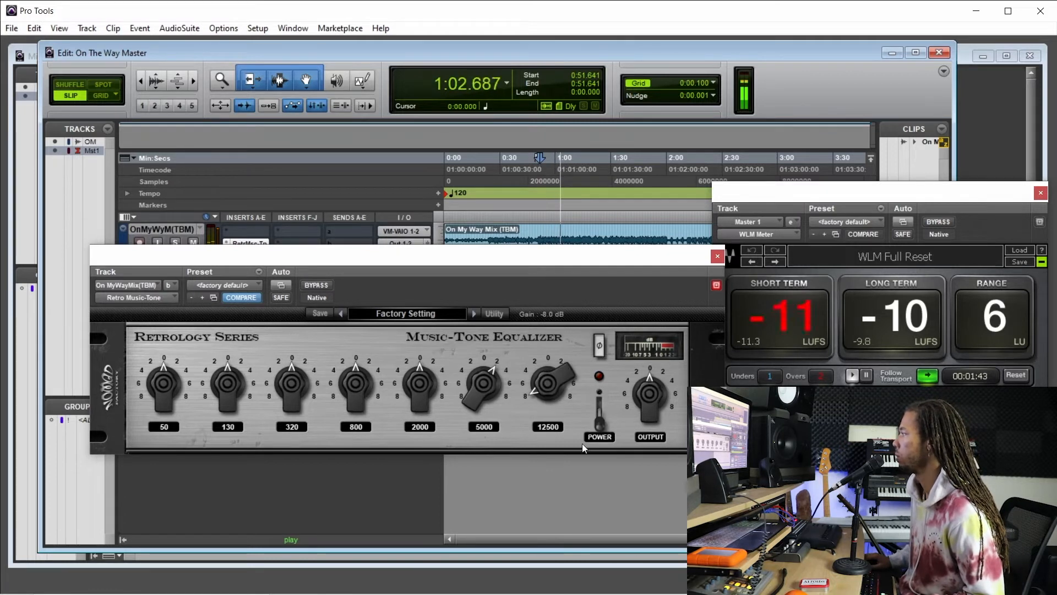
{"action": "left_click", "coordinate": [600, 415]}
{"action": "left_click_drag", "start_coordinate": [562, 405], "coordinate": [567, 338]}
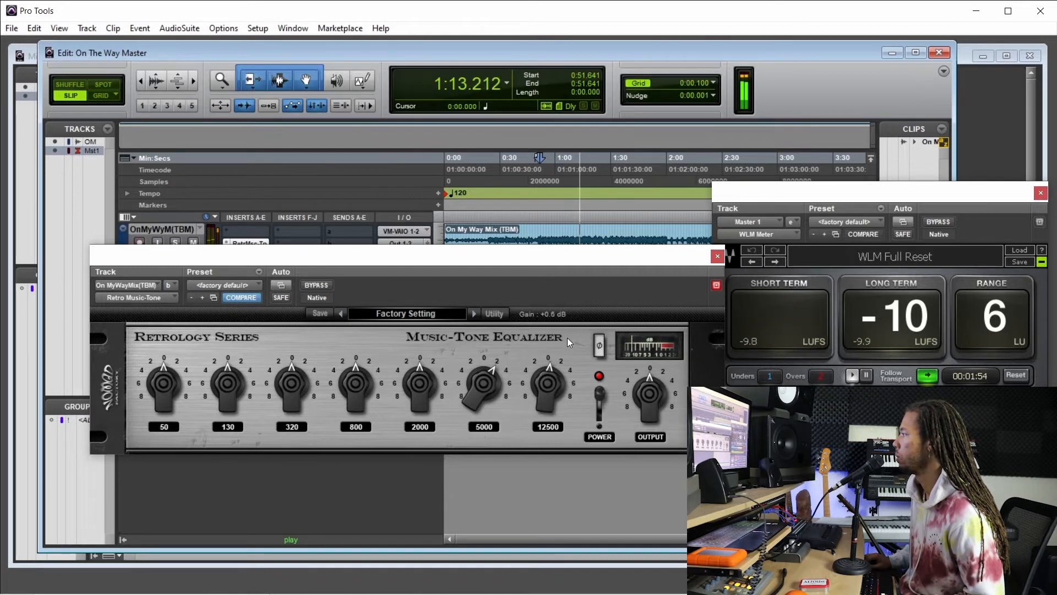
Compare the mix with the equalizer bypassed and active, and set the 320 Hz band to about +1.4 dB.
{"action": "left_click", "coordinate": [311, 284]}
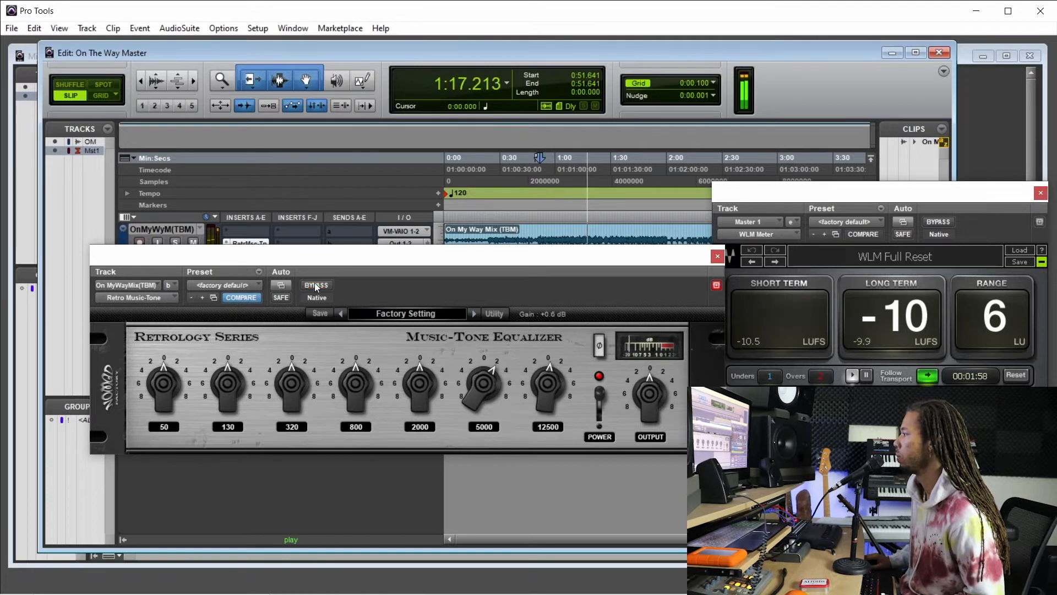
{"action": "left_click", "coordinate": [315, 283]}
{"action": "left_click_drag", "start_coordinate": [297, 386], "coordinate": [302, 507]}
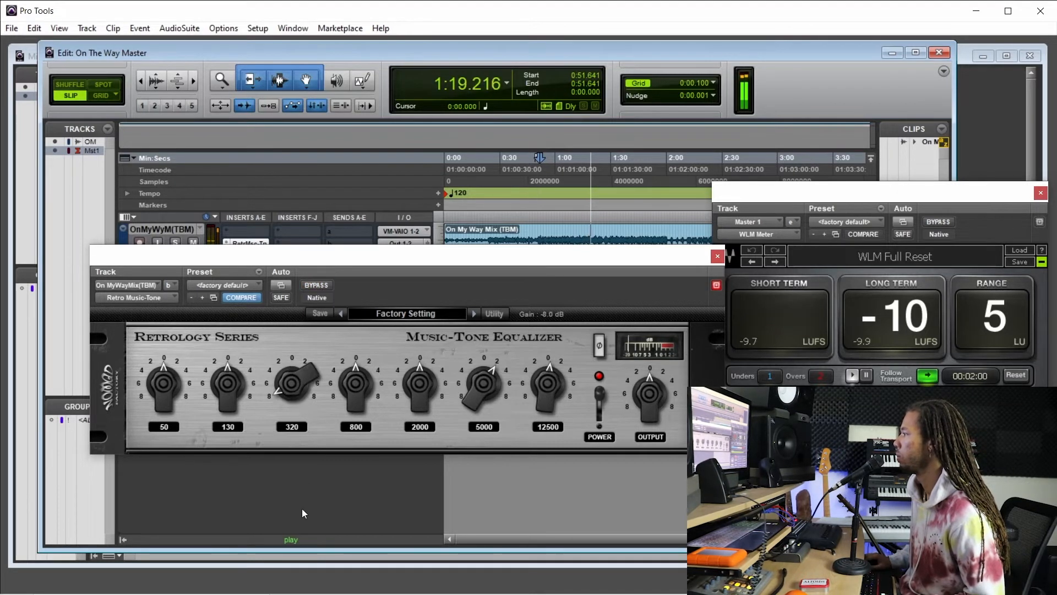
{"action": "left_click_drag", "start_coordinate": [300, 391], "coordinate": [315, 325]}
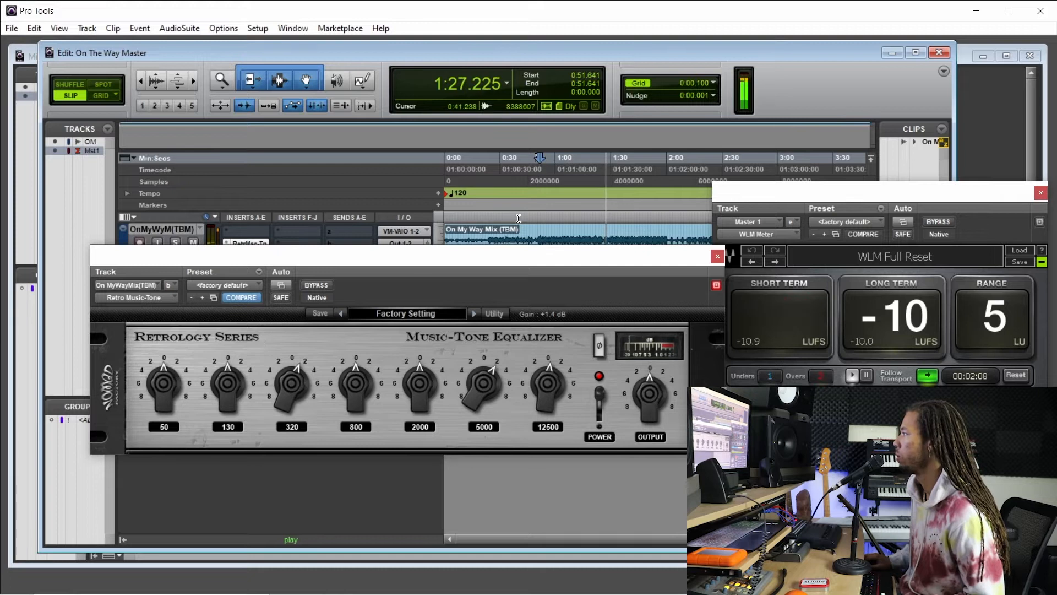
Replay the mix from about 0:49 and compare it with the Music-Tone Equalizer bypassed and active.
{"action": "key", "text": "space"}
{"action": "left_click", "coordinate": [536, 184]}
{"action": "key", "text": "space"}
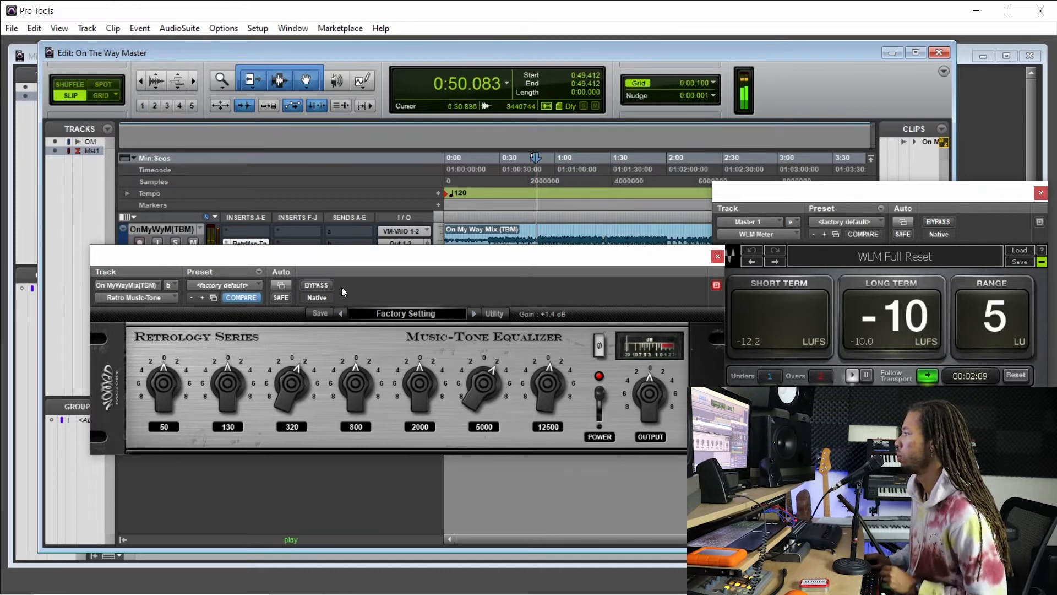
{"action": "left_click", "coordinate": [326, 286]}
{"action": "left_click", "coordinate": [325, 285]}
Cut the equalizer's 130 Hz band to about -1.5 dB and its 50 Hz band to about -0.6 dB.
{"action": "left_click_drag", "start_coordinate": [234, 382], "coordinate": [237, 404]}
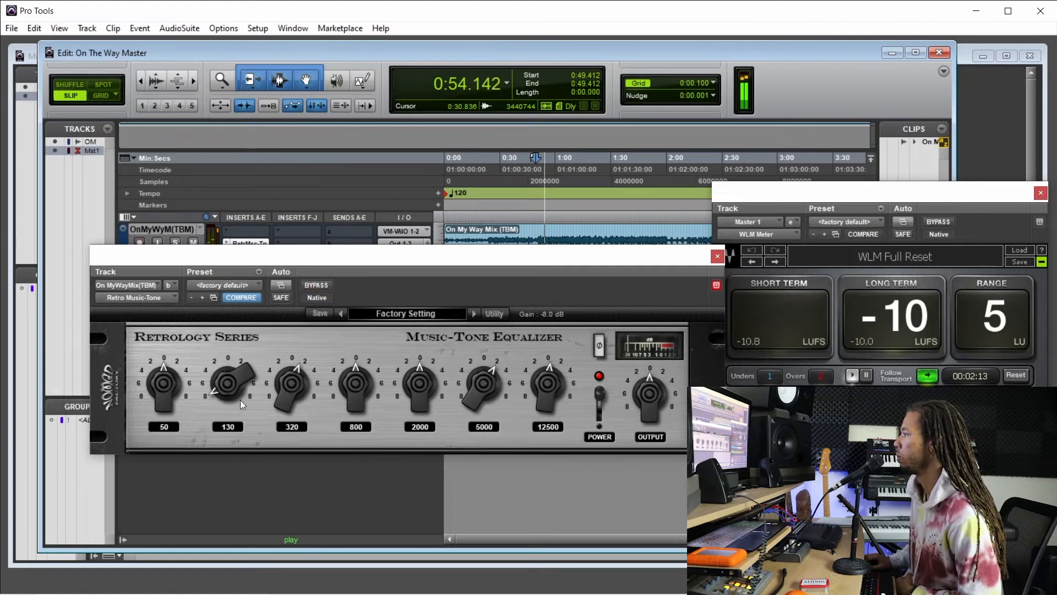
{"action": "left_click_drag", "start_coordinate": [248, 365], "coordinate": [255, 349]}
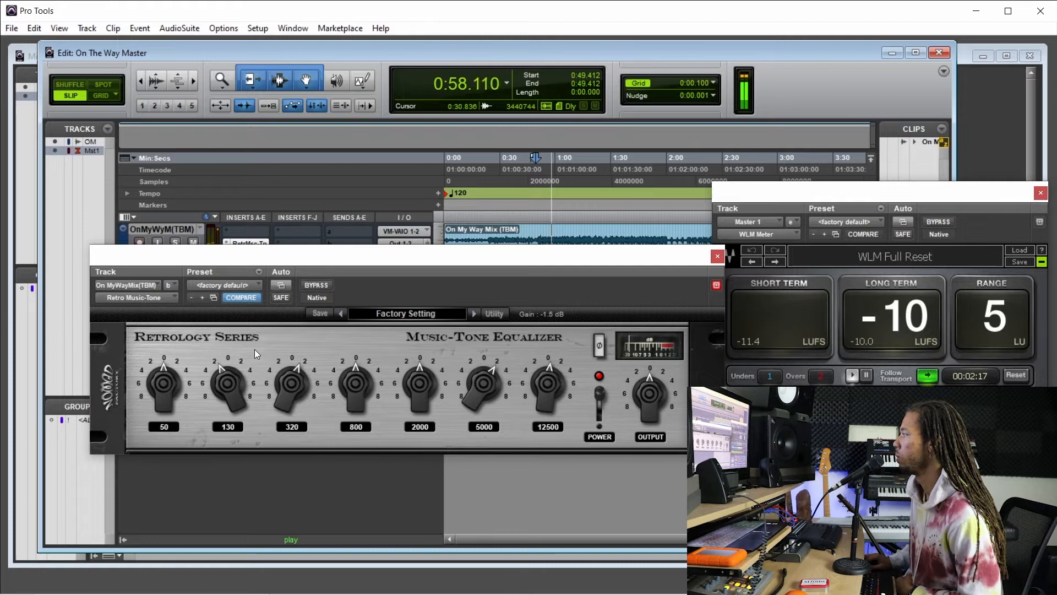
{"action": "left_click_drag", "start_coordinate": [168, 380], "coordinate": [180, 335]}
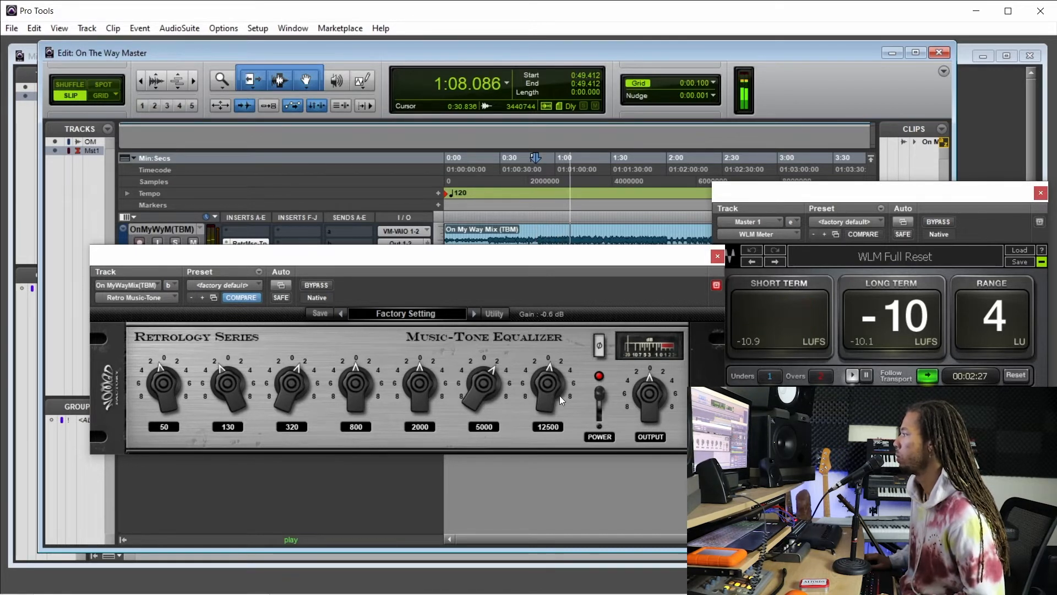
Raise the equalizer's 5000 Hz band to about +4.1 dB and set the 12500 Hz band to about +0.6 dB.
{"action": "left_click_drag", "start_coordinate": [551, 401], "coordinate": [466, 384]}
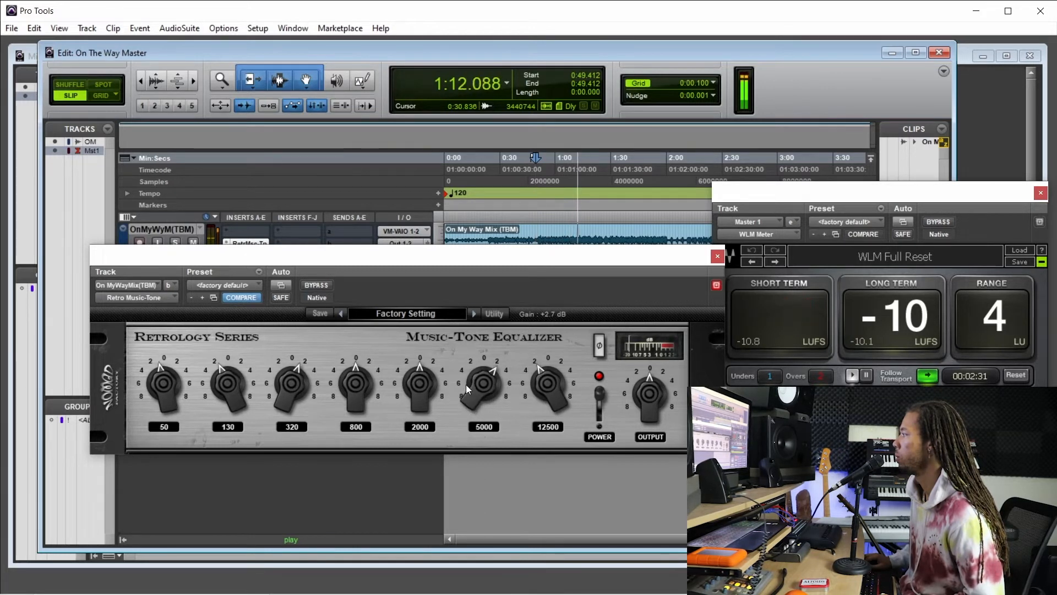
{"action": "left_click_drag", "start_coordinate": [539, 399], "coordinate": [539, 371]}
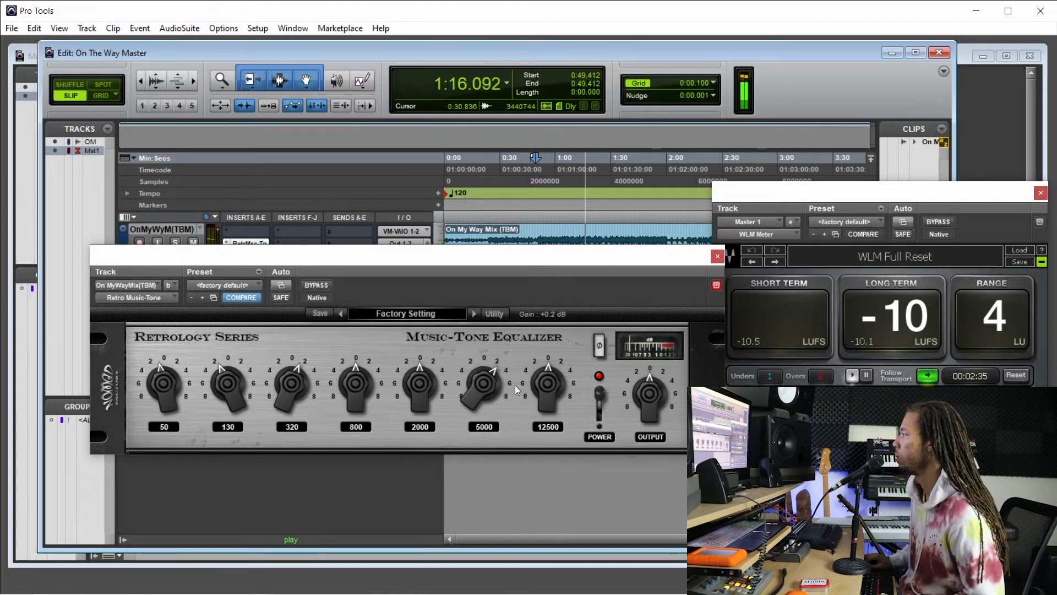
{"action": "left_click_drag", "start_coordinate": [475, 392], "coordinate": [475, 391]}
{"action": "left_click_drag", "start_coordinate": [543, 387], "coordinate": [546, 386]}
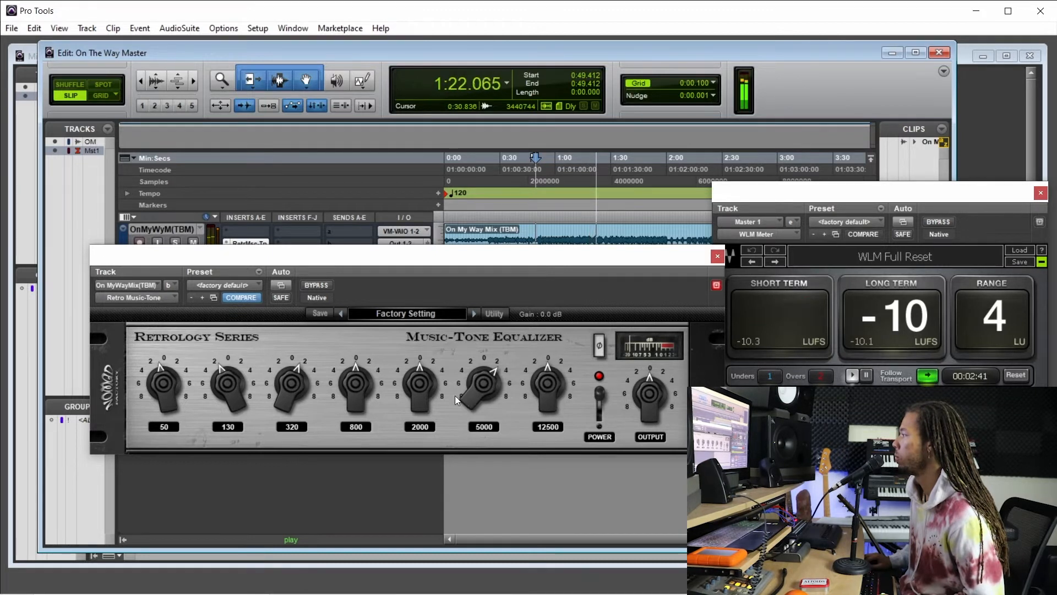
{"action": "left_click_drag", "start_coordinate": [454, 395], "coordinate": [467, 389]}
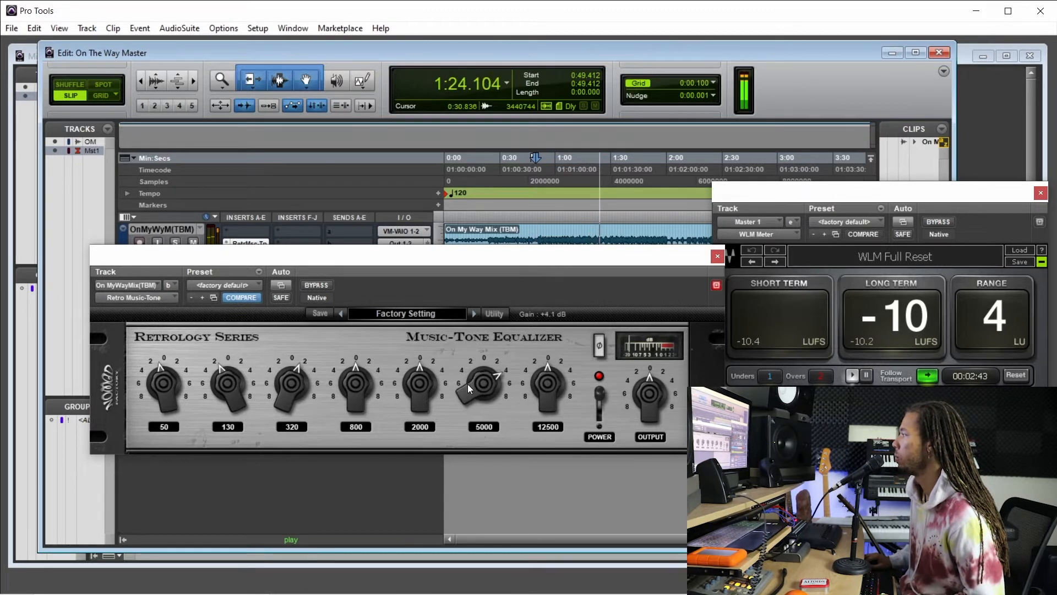
{"action": "left_click_drag", "start_coordinate": [561, 382], "coordinate": [541, 383]}
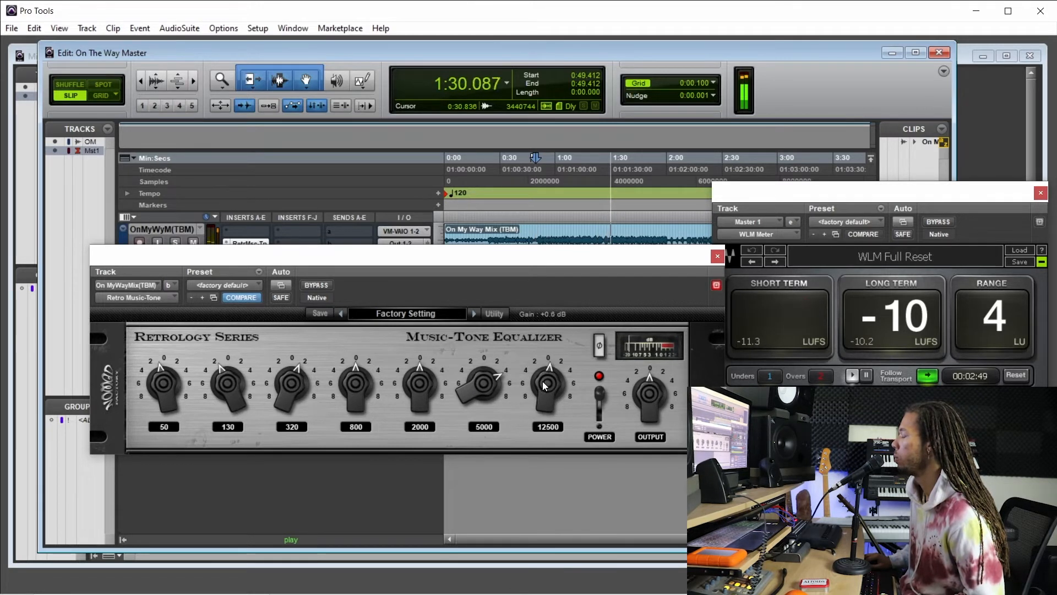
Set the equalizer's 12500 Hz band to about +0.2 dB and replay the mix with the equalizer bypassed and active.
{"action": "left_click_drag", "start_coordinate": [544, 385], "coordinate": [544, 388]}
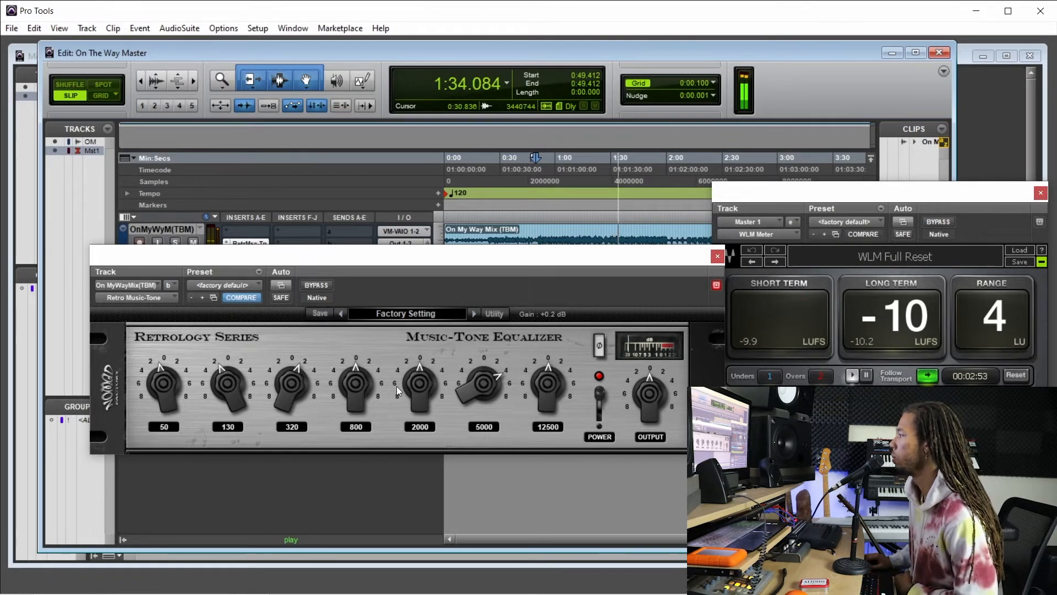
{"action": "left_click_drag", "start_coordinate": [502, 255], "coordinate": [514, 252]}
{"action": "left_click", "coordinate": [329, 282]}
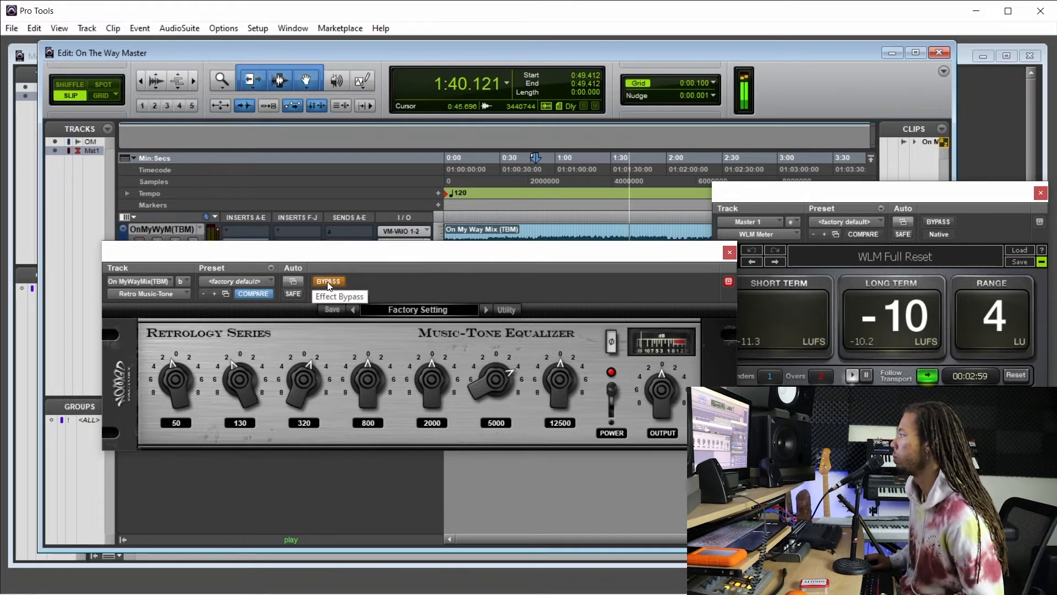
{"action": "left_click", "coordinate": [329, 282]}
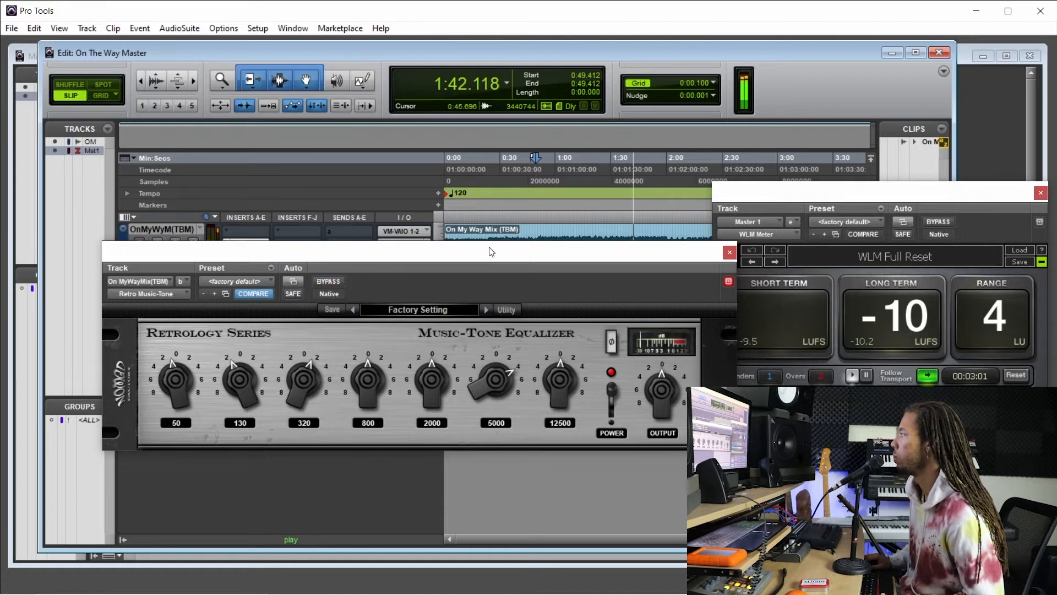
{"action": "key", "text": "space"}
{"action": "key", "text": "space"}
{"action": "left_click", "coordinate": [329, 282]}
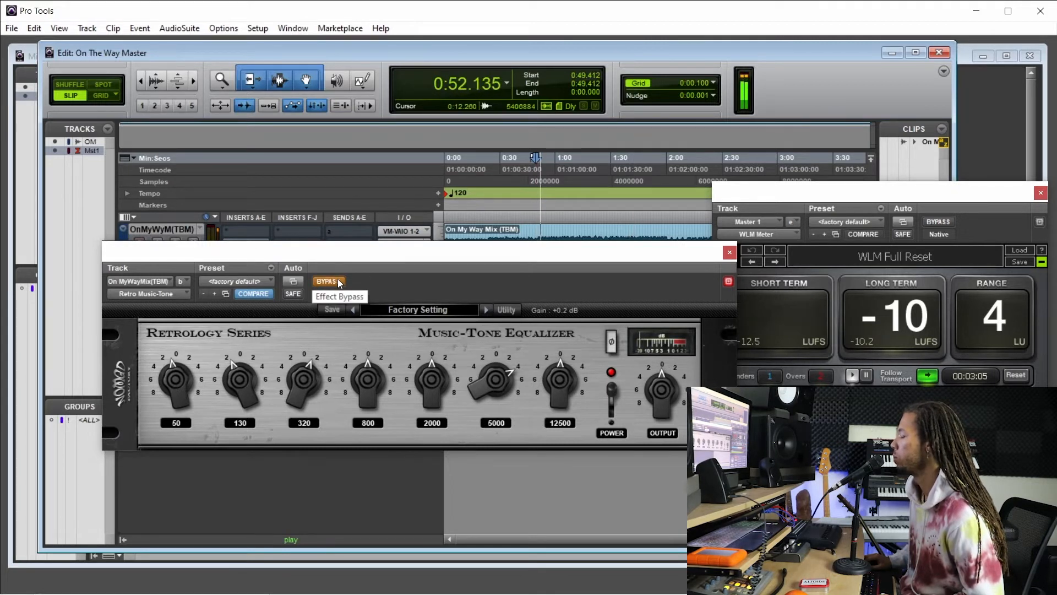
{"action": "left_click", "coordinate": [338, 279]}
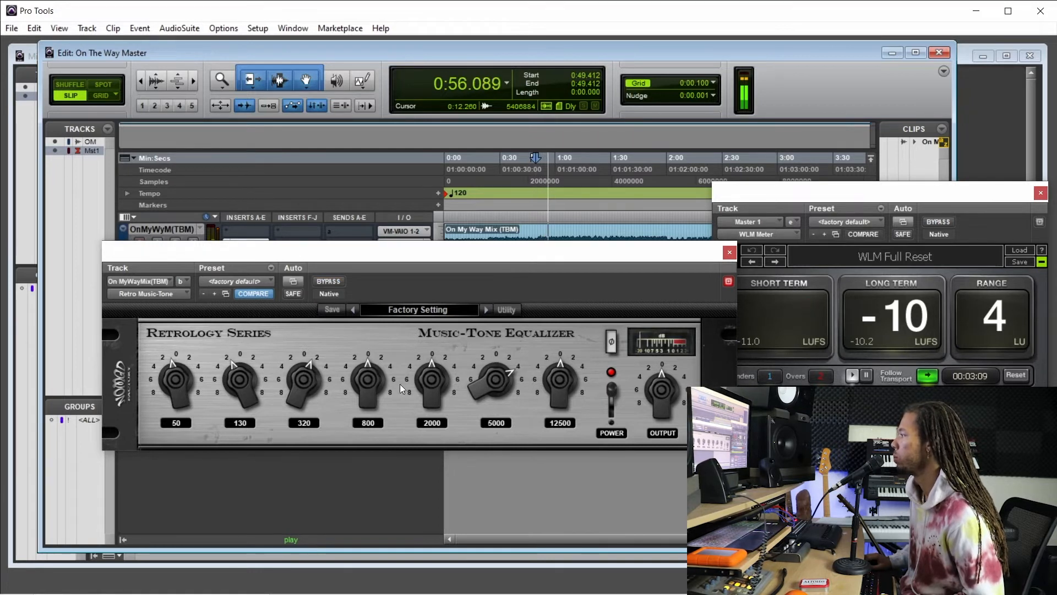
Sweep the equalizer's 800 Hz band, set it to about -0.5 dB, and compare the mix with the equalizer bypassed and active.
{"action": "left_click_drag", "start_coordinate": [369, 386], "coordinate": [368, 399]}
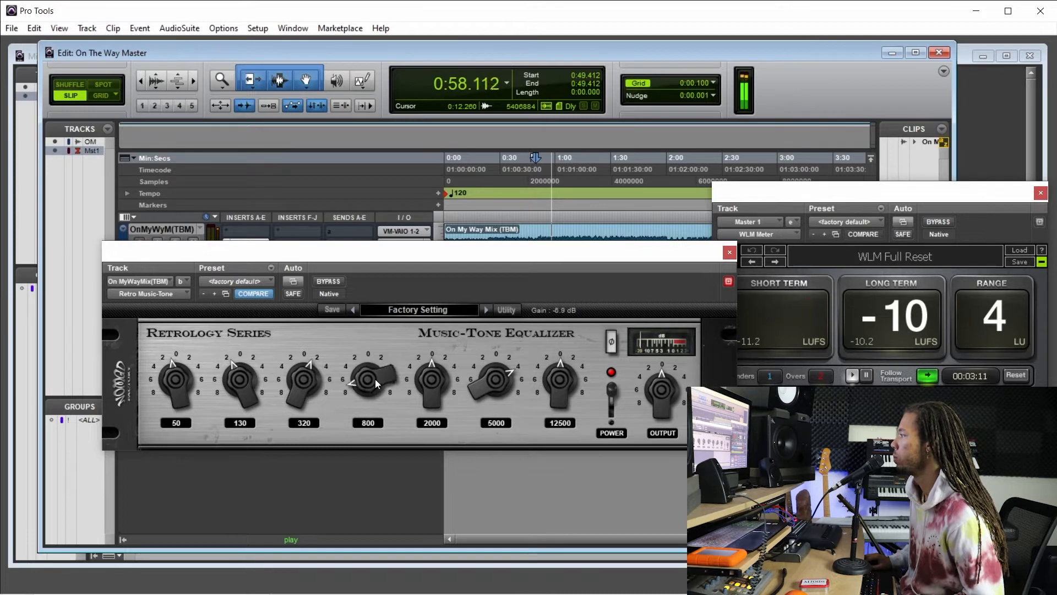
{"action": "left_click_drag", "start_coordinate": [381, 363], "coordinate": [388, 339]}
{"action": "left_click", "coordinate": [336, 280]}
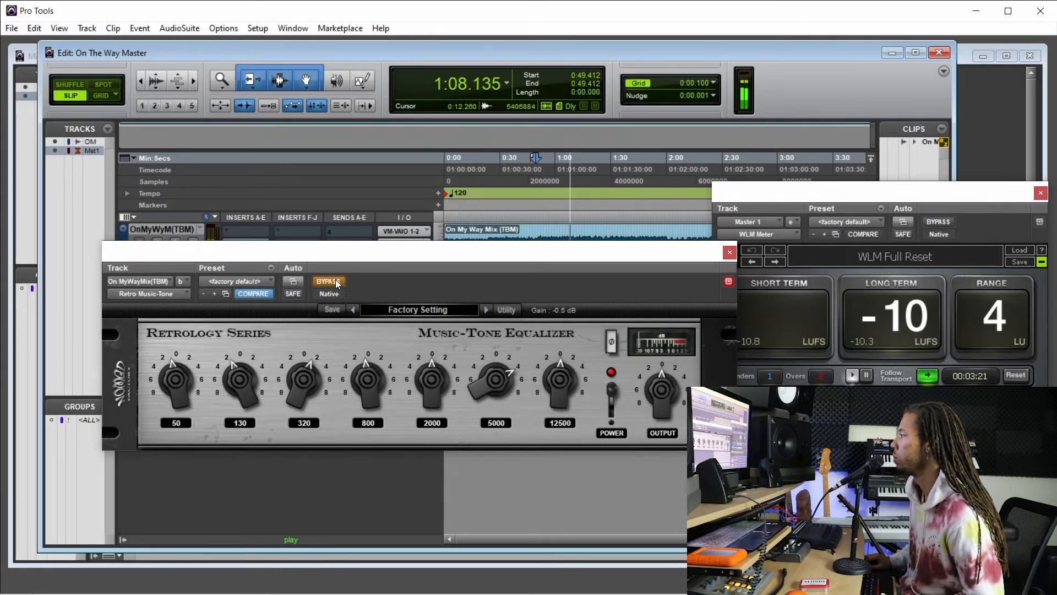
{"action": "left_click", "coordinate": [337, 282]}
Cut the equalizer's 2000 Hz band slightly and compare the mix with the equalizer bypassed and active.
{"action": "left_click_drag", "start_coordinate": [437, 382], "coordinate": [447, 334]}
{"action": "left_click", "coordinate": [337, 282]}
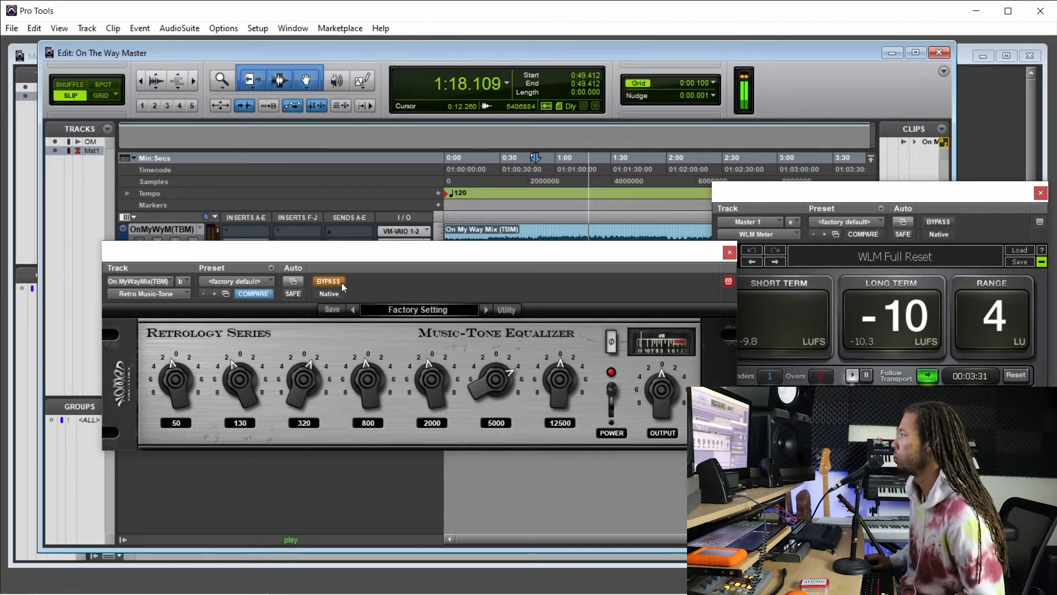
{"action": "left_click", "coordinate": [336, 282]}
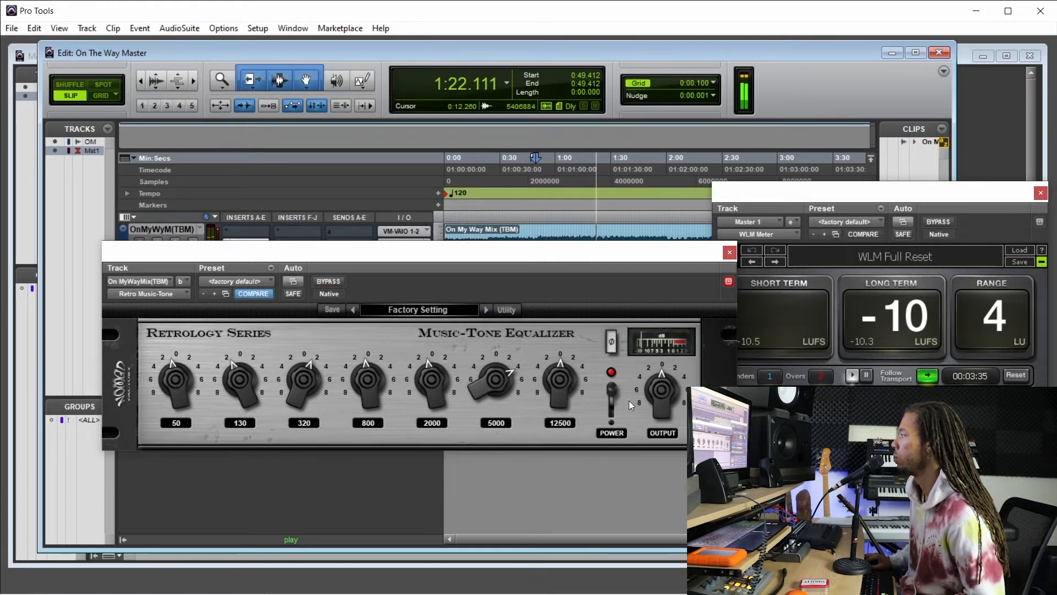
Lower the equalizer's output to about -0.6 dB, raise its 12500 Hz band to about +0.5 dB, and compare against bypass.
{"action": "left_click_drag", "start_coordinate": [661, 401], "coordinate": [659, 404]}
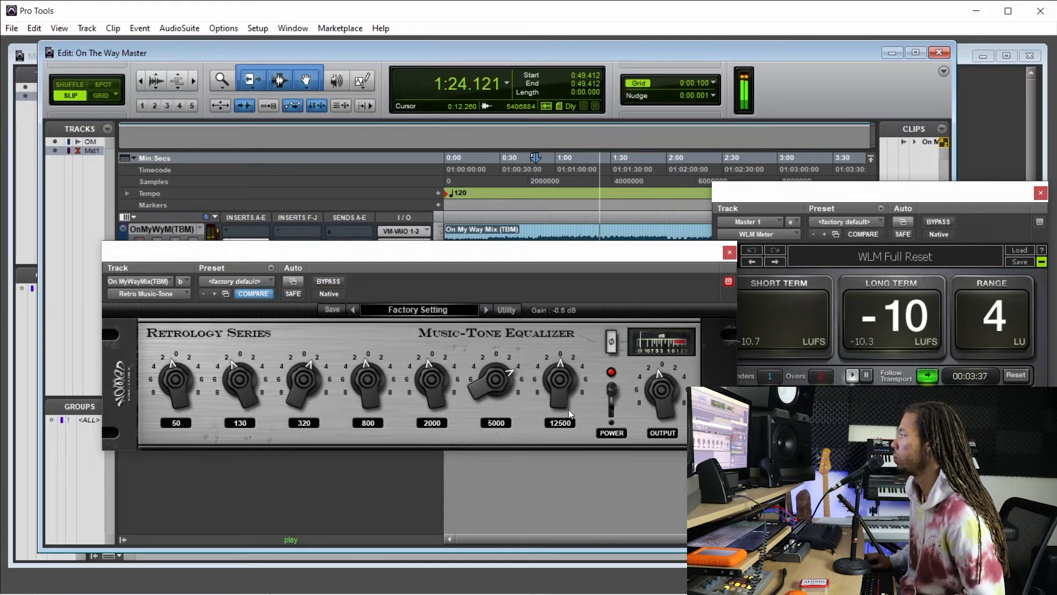
{"action": "left_click_drag", "start_coordinate": [554, 405], "coordinate": [553, 402]}
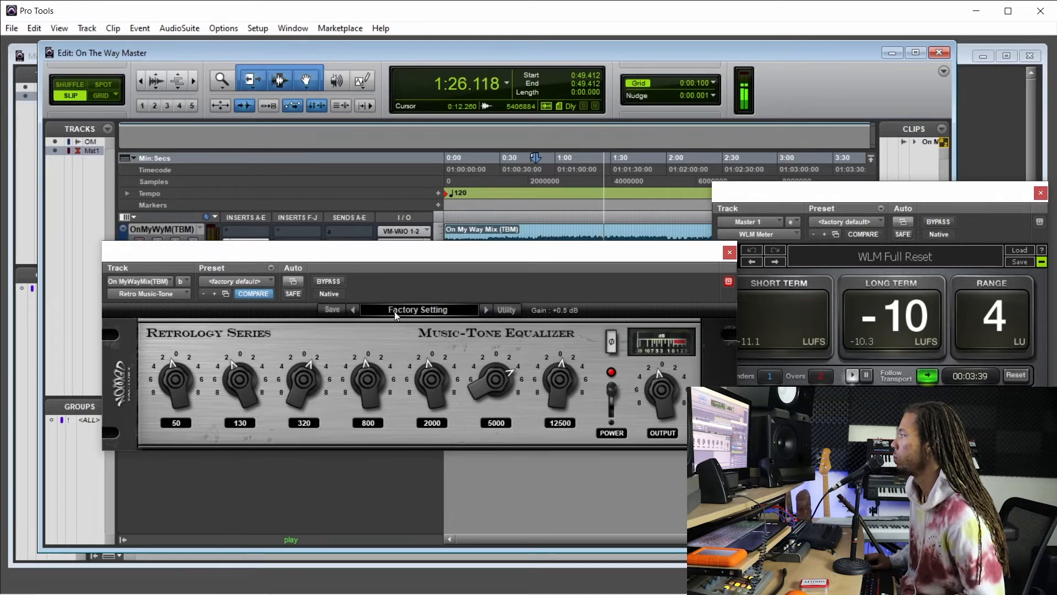
{"action": "left_click", "coordinate": [333, 282]}
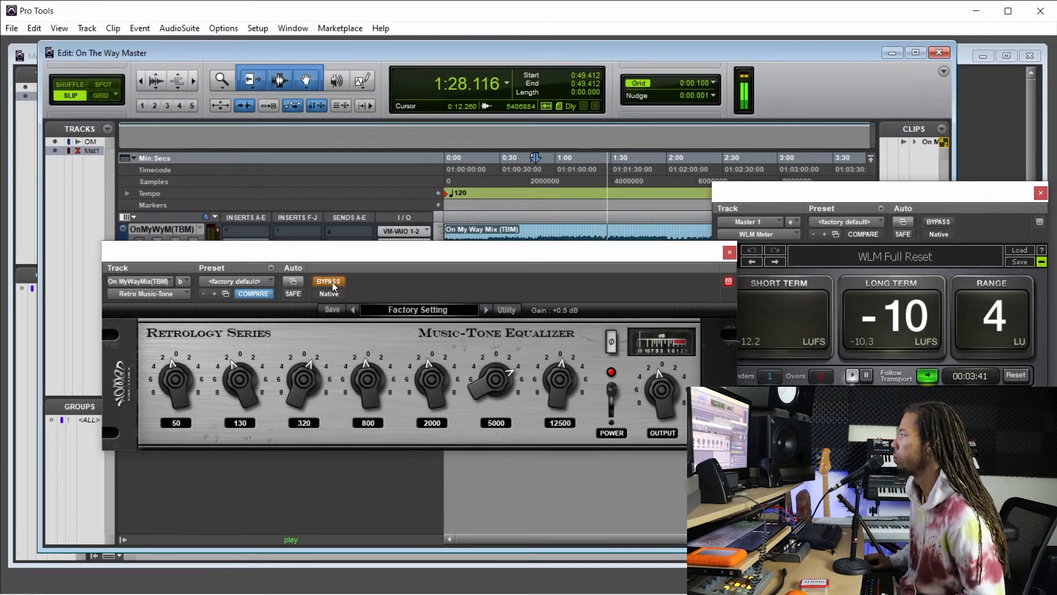
{"action": "left_click", "coordinate": [332, 282]}
Set the equalizer's output to about -0.5 dB, compare the level against bypass, and stop playback.
{"action": "left_click_drag", "start_coordinate": [660, 402], "coordinate": [660, 405]}
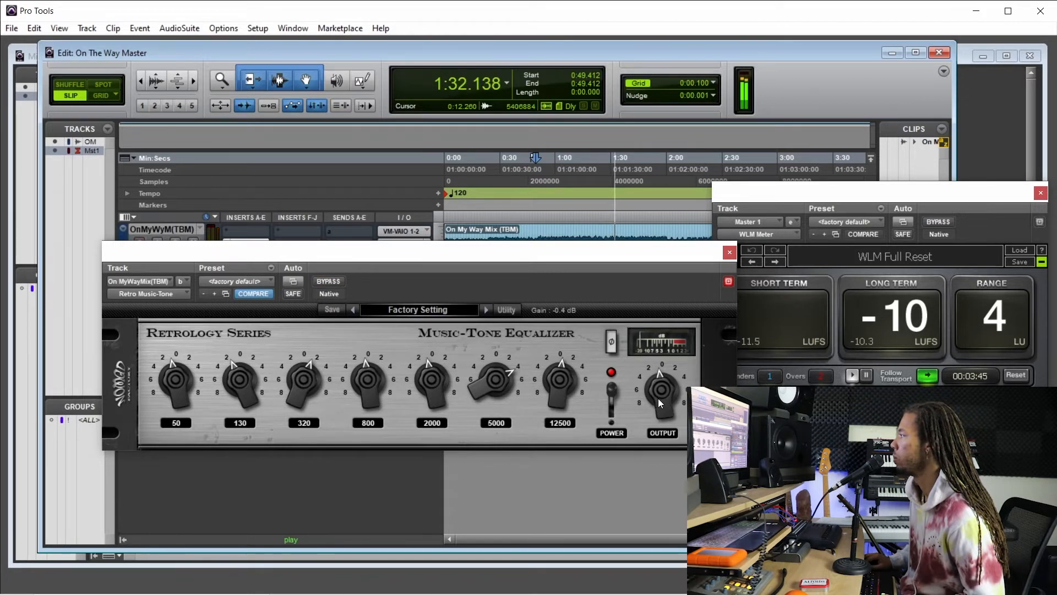
{"action": "left_click", "coordinate": [329, 282]}
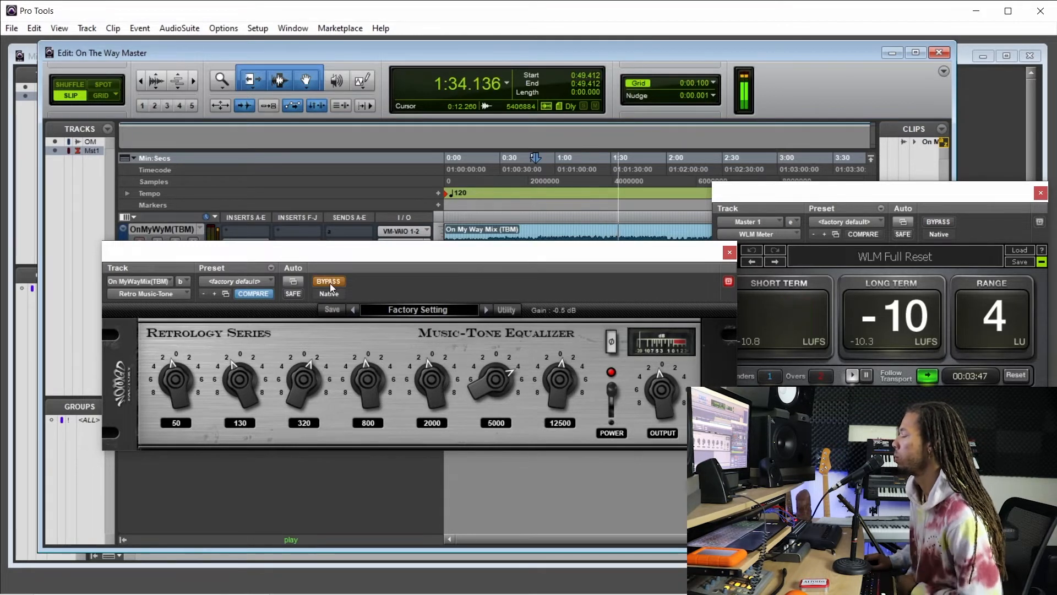
{"action": "left_click", "coordinate": [331, 284]}
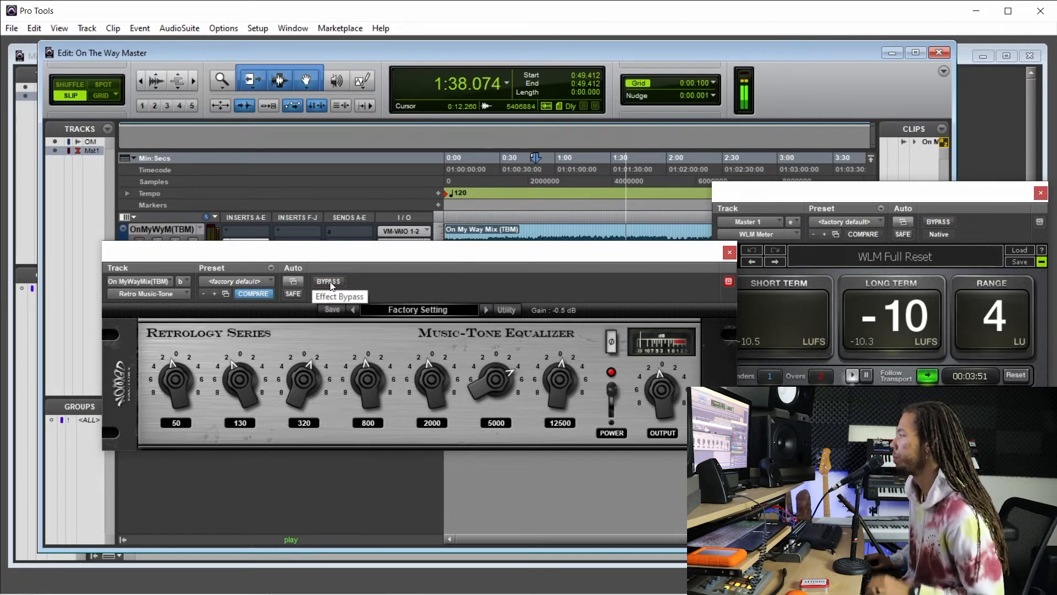
{"action": "key", "text": "space"}
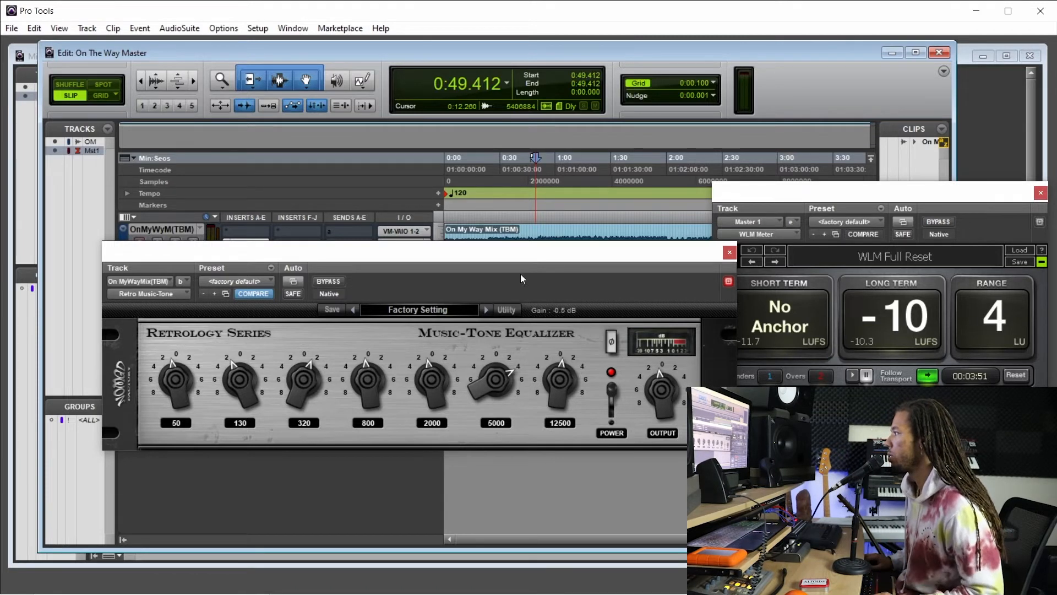
Play the section from about 0:52 with the equalizer bypassed, and from about 0:50 with it active, to compare the sound.
{"action": "left_click_drag", "start_coordinate": [525, 250], "coordinate": [535, 299]}
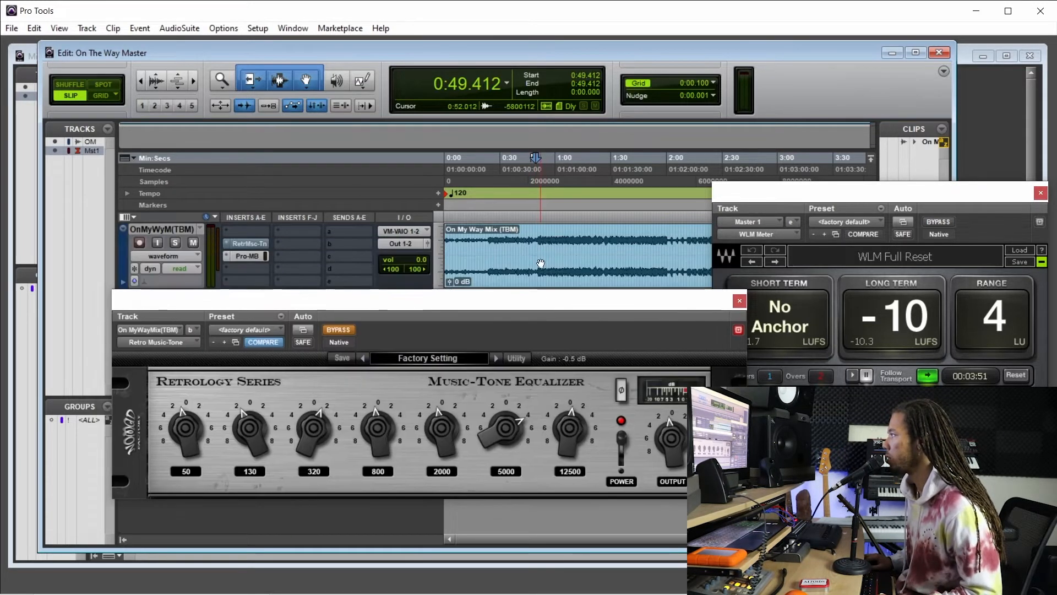
{"action": "left_click", "coordinate": [543, 192]}
{"action": "key", "text": "space"}
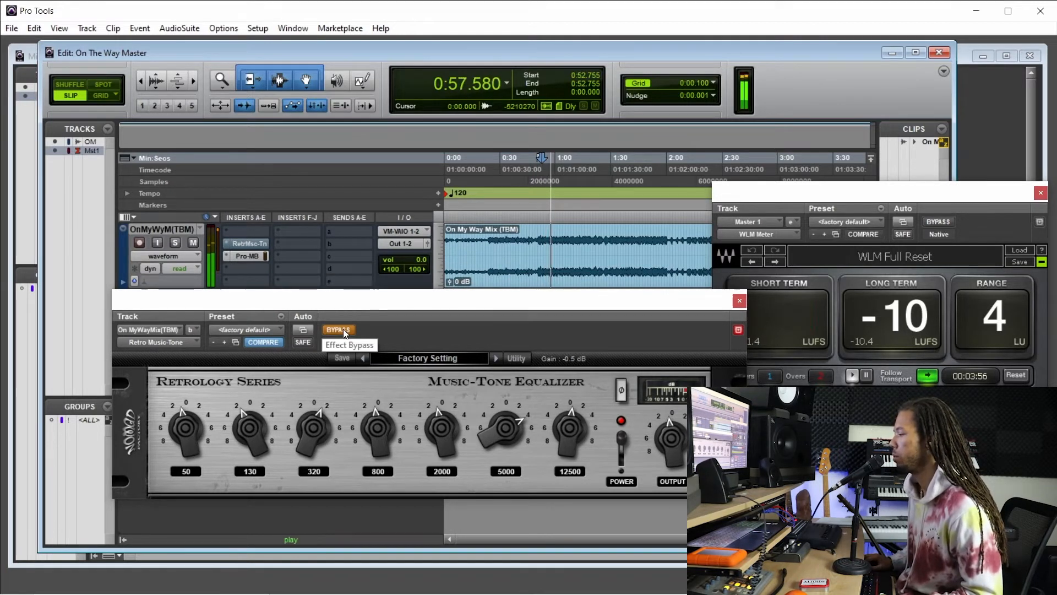
{"action": "key", "text": "space"}
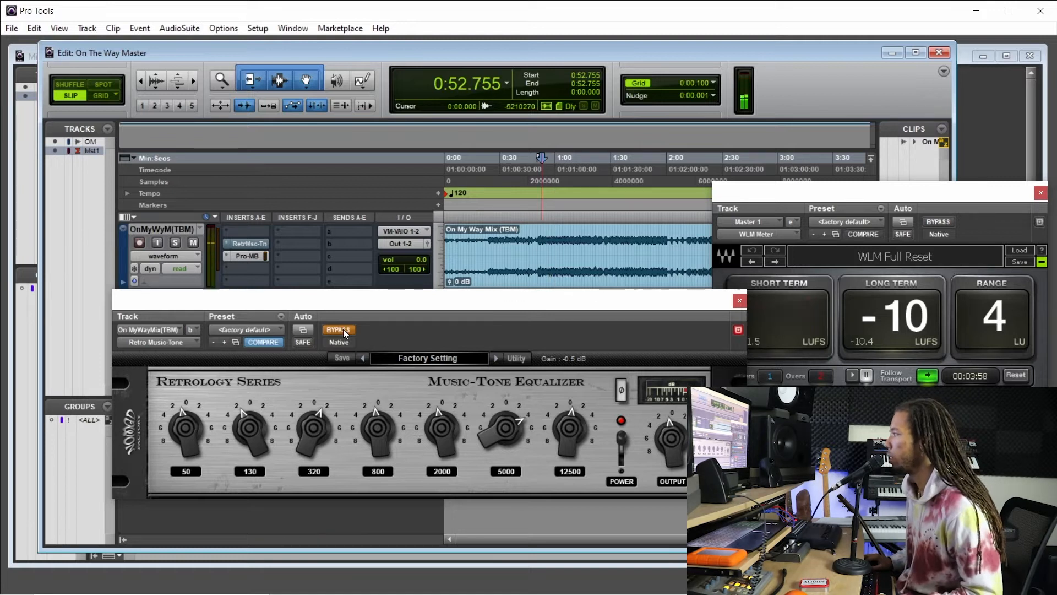
{"action": "left_click", "coordinate": [539, 195]}
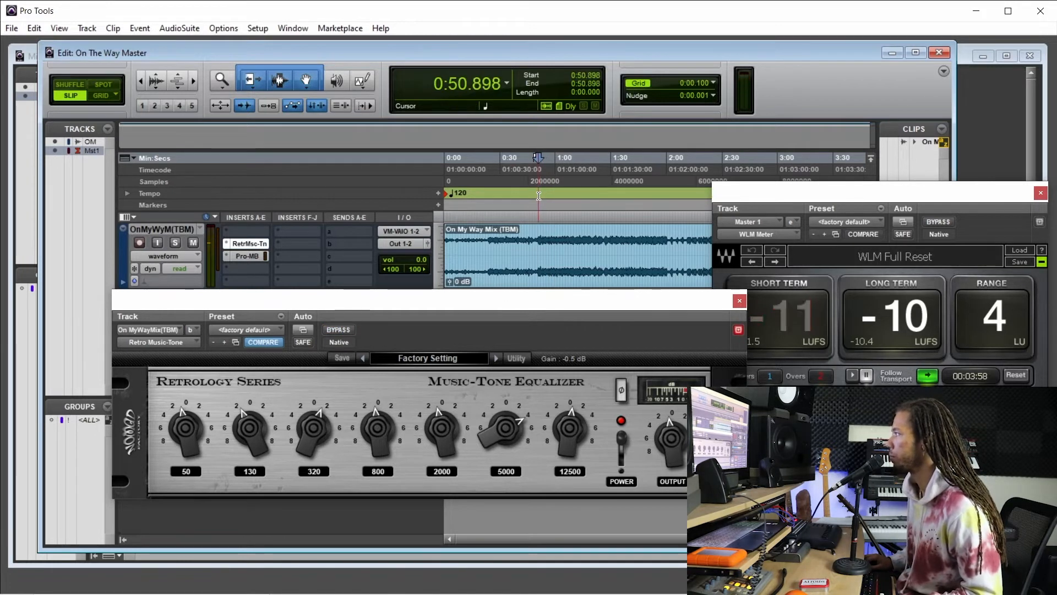
{"action": "key", "text": "space"}
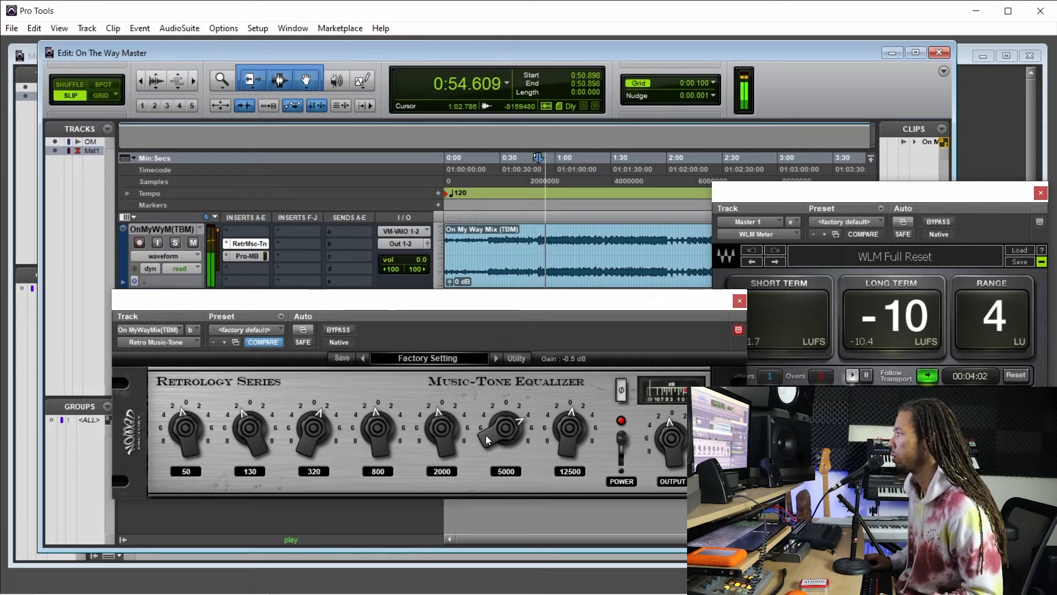
{"action": "key", "text": "space"}
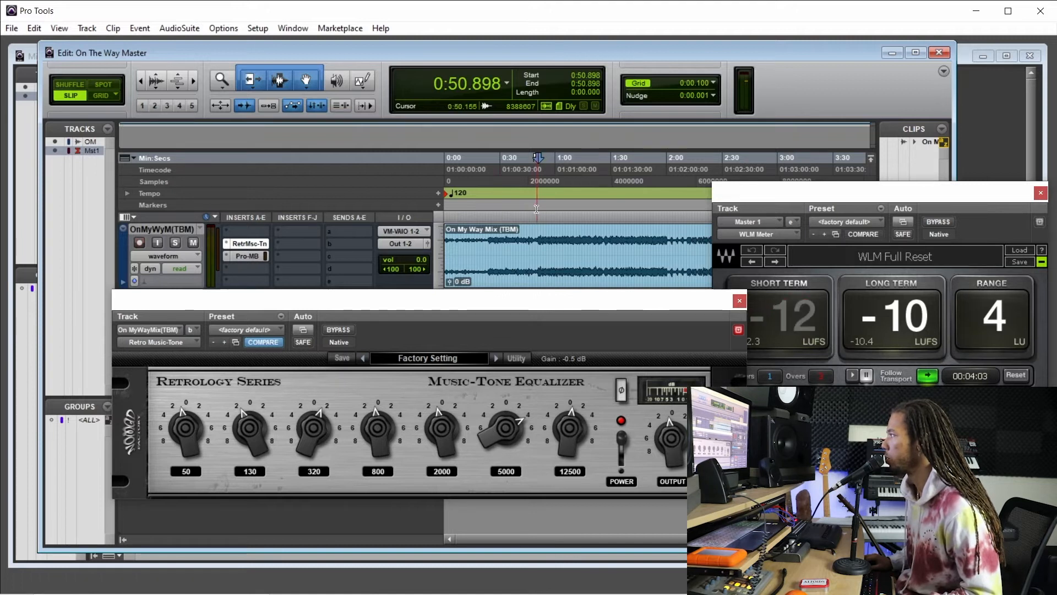
Replay the mix from about 0:51, reduce the equalizer's 5000 Hz band to about +3.5 dB, and close the equalizer.
{"action": "key", "text": "space"}
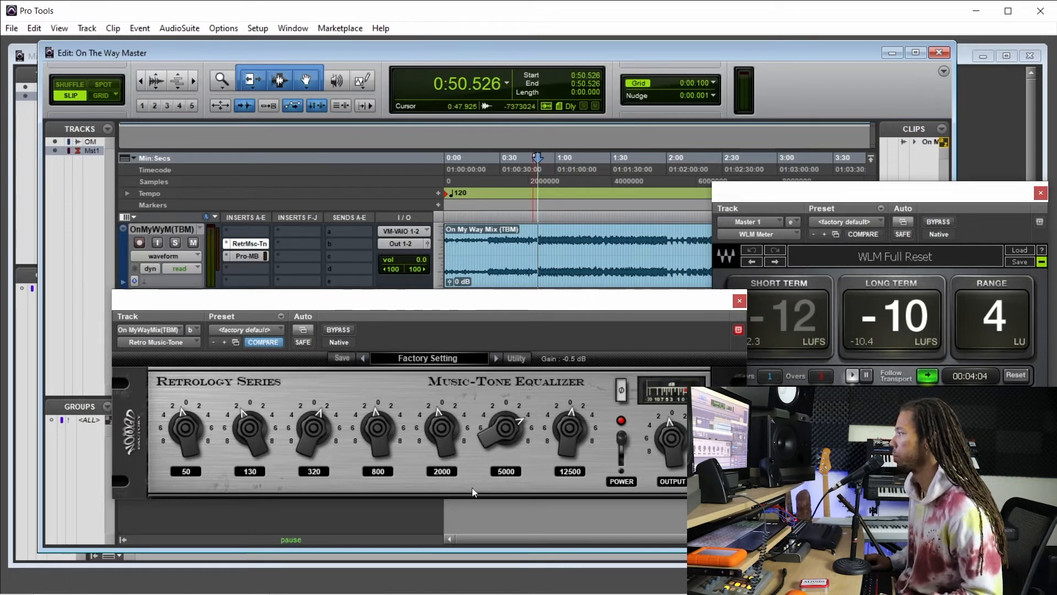
{"action": "left_click", "coordinate": [541, 184]}
{"action": "key", "text": "space"}
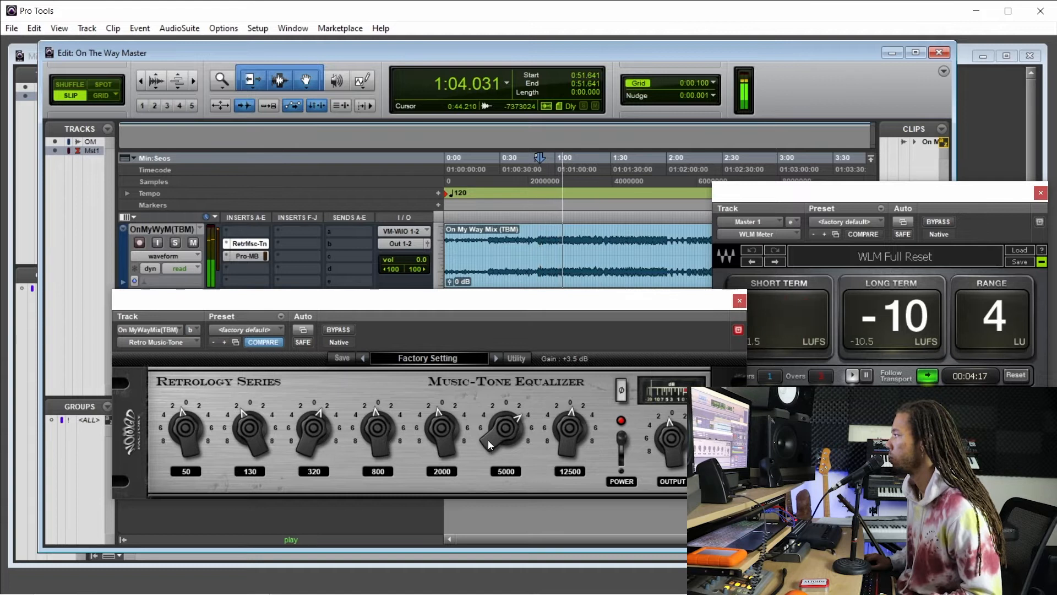
{"action": "left_click", "coordinate": [740, 302]}
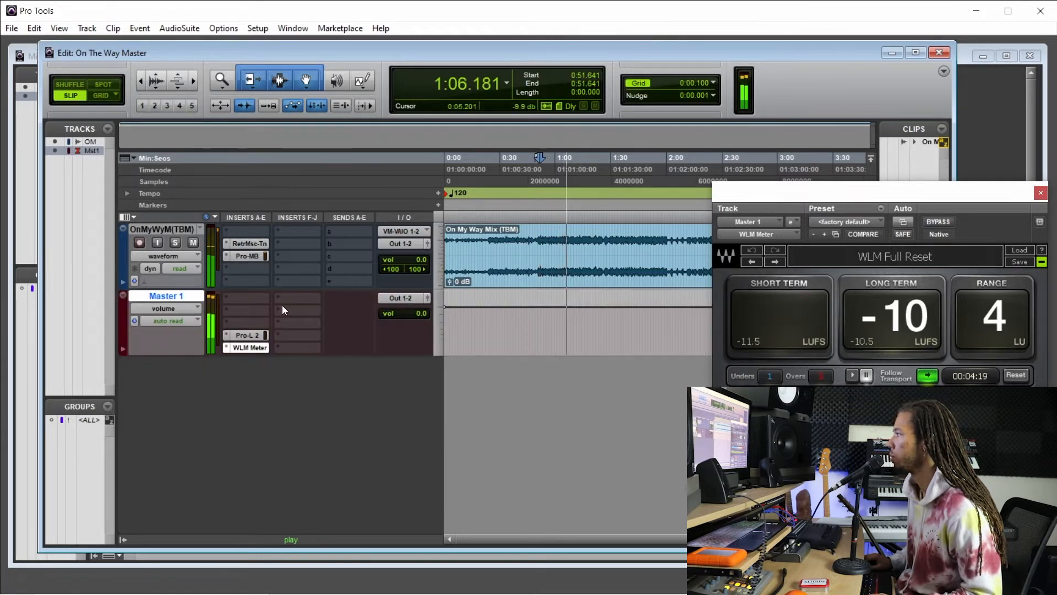
{"action": "key", "text": "space"}
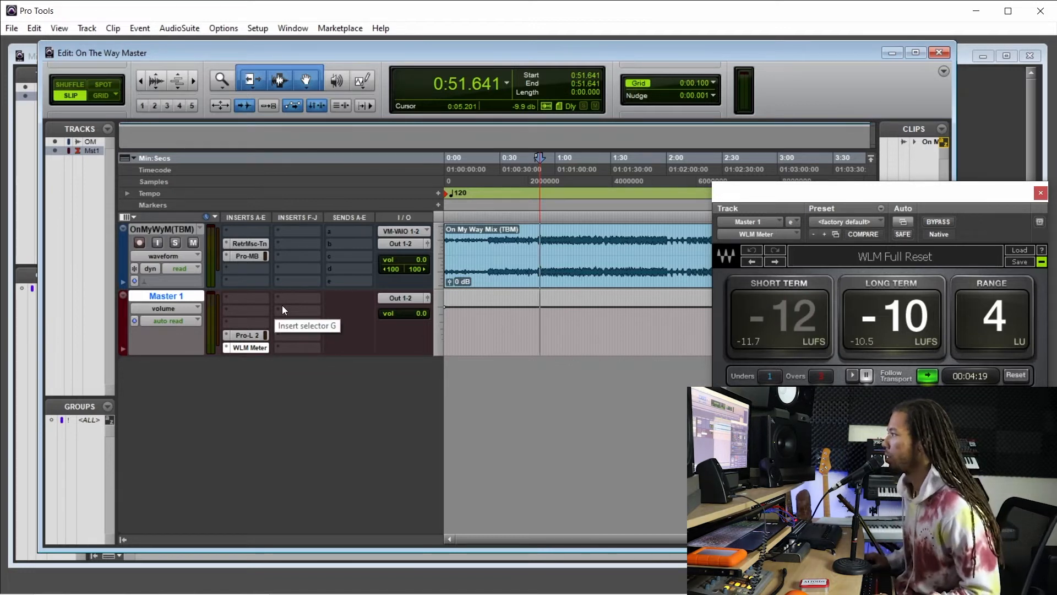
Insert the stereo FabFilter Pro-DS de-esser in the first insert slot of the mix track, ahead of the Music-Tone equalizer.
{"action": "left_click", "coordinate": [235, 228]}
{"action": "mouse_move", "coordinate": [285, 251]}
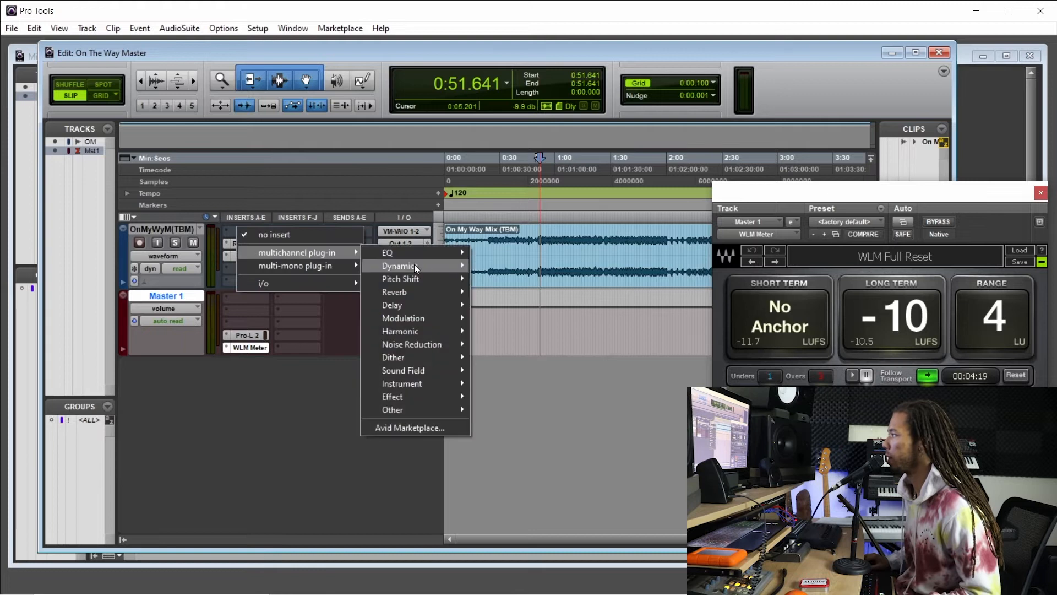
{"action": "mouse_move", "coordinate": [415, 266]}
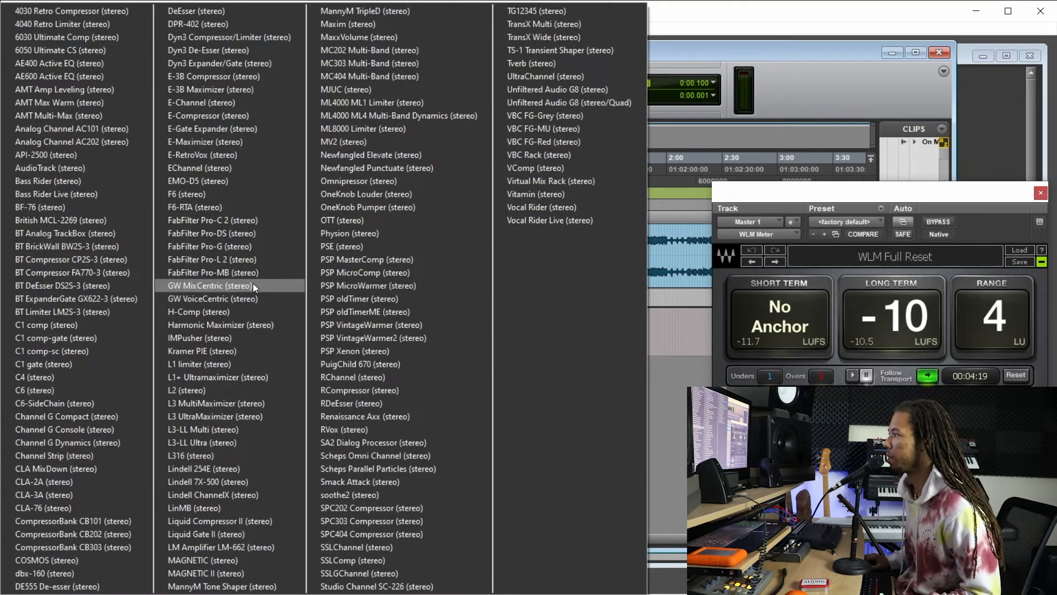
{"action": "left_click", "coordinate": [260, 233]}
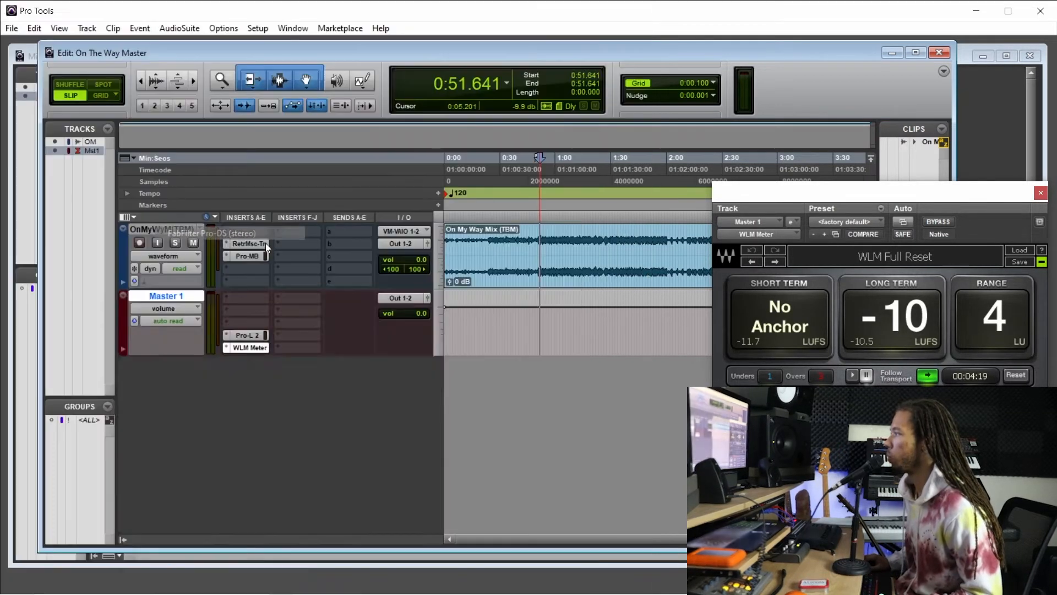
{"action": "left_click_drag", "start_coordinate": [344, 300], "coordinate": [404, 244]}
{"action": "mouse_move", "coordinate": [234, 504]}
{"action": "left_click_drag", "start_coordinate": [234, 505], "coordinate": [265, 484]}
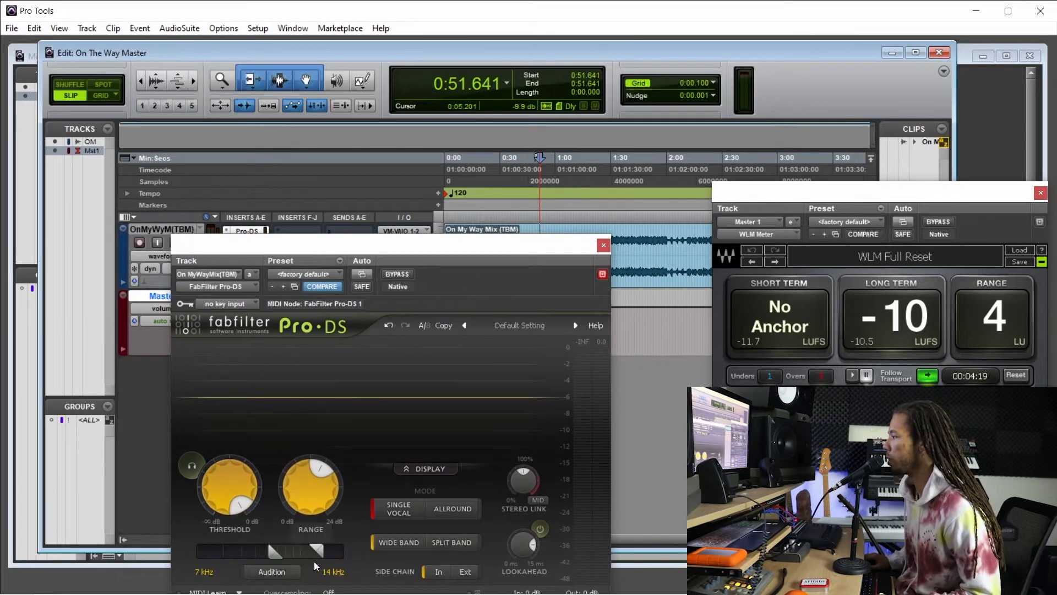
{"action": "left_click_drag", "start_coordinate": [394, 255], "coordinate": [387, 225]}
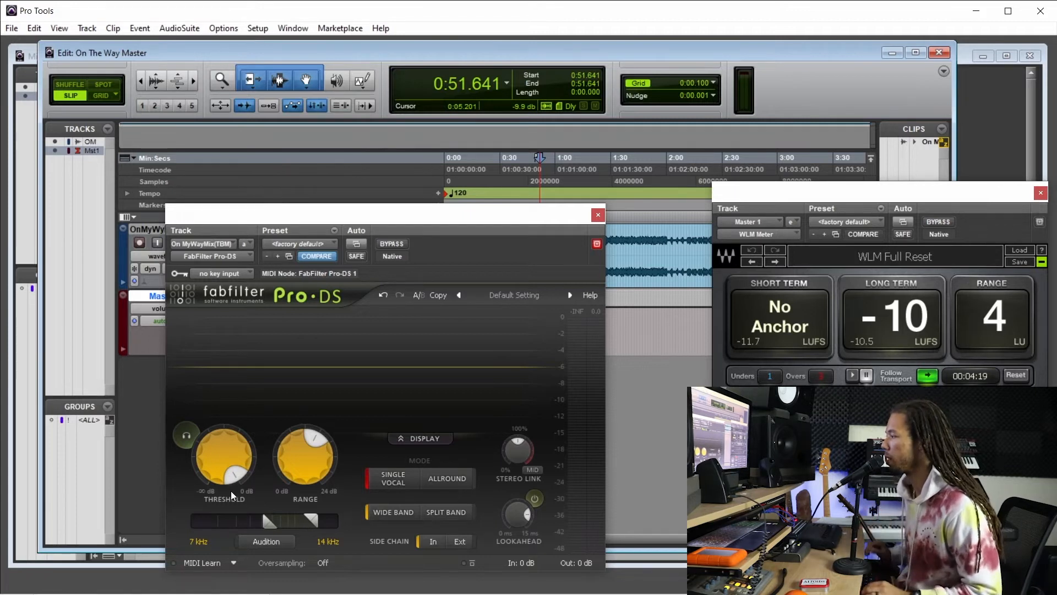
Play the mix from about 0:49 and lower the Pro-DS threshold to about -30.75 dB.
{"action": "left_click_drag", "start_coordinate": [434, 219], "coordinate": [467, 327]}
{"action": "left_click", "coordinate": [537, 237]}
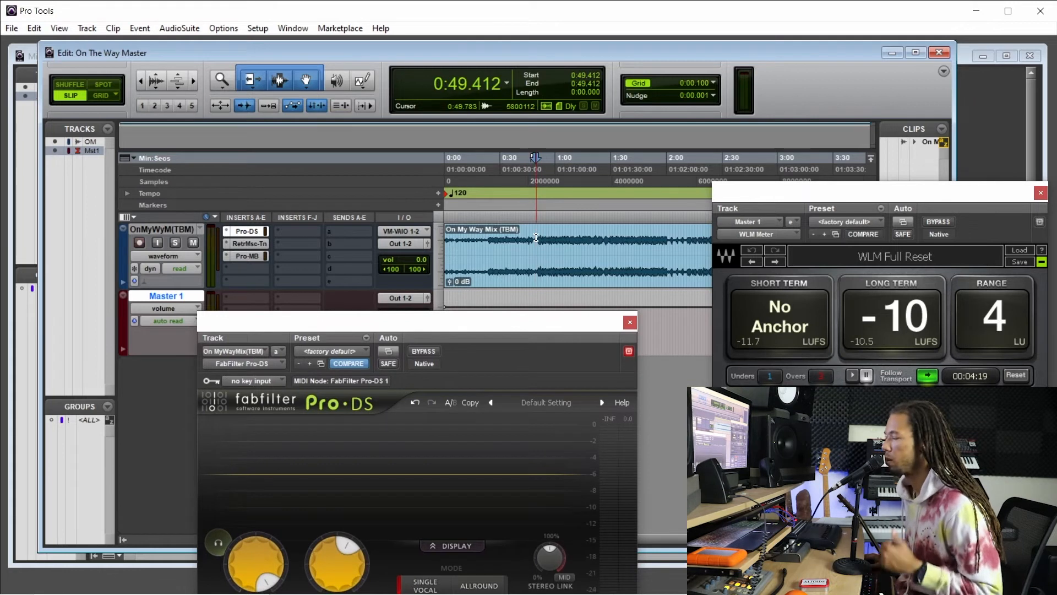
{"action": "left_click_drag", "start_coordinate": [498, 325], "coordinate": [462, 175]}
{"action": "key", "text": "space"}
{"action": "scroll", "coordinate": [225, 420], "scroll_direction": "down", "scroll_amount": 9}
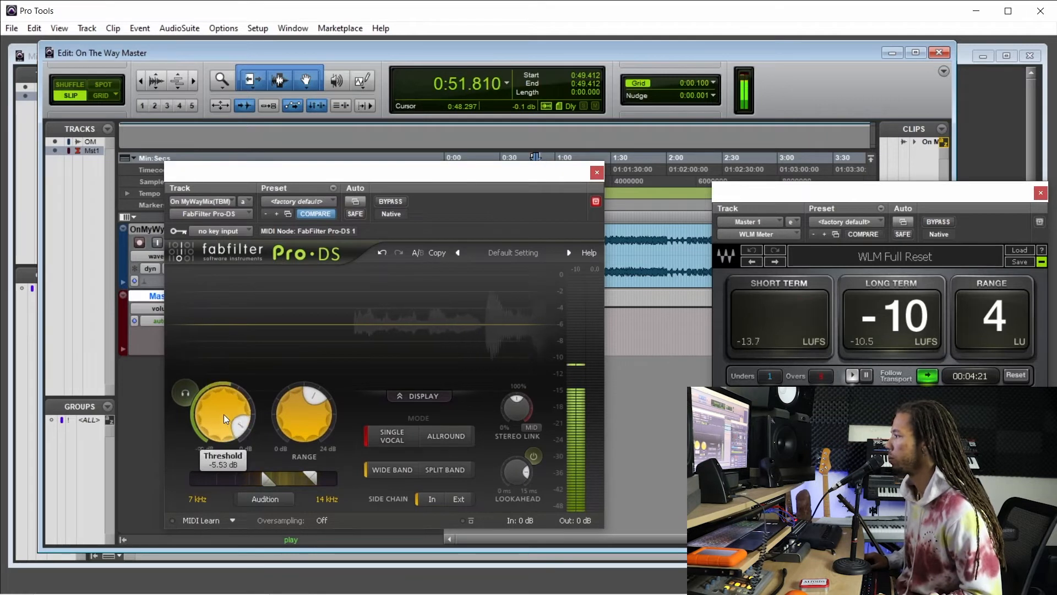
{"action": "scroll", "coordinate": [226, 418], "scroll_direction": "down", "scroll_amount": 7}
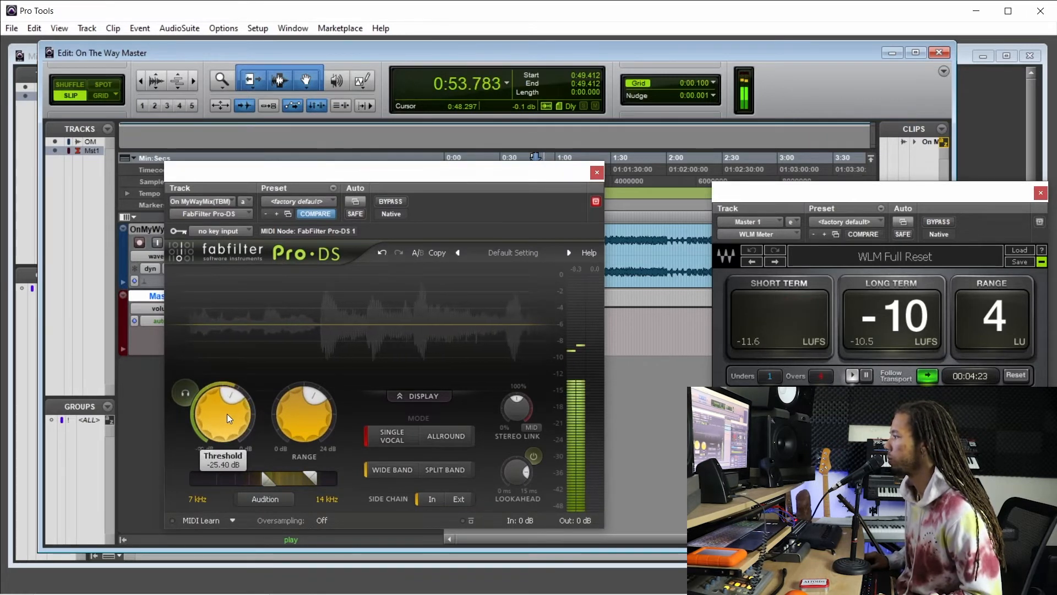
{"action": "scroll", "coordinate": [229, 412], "scroll_direction": "down", "scroll_amount": 1}
{"action": "key", "text": "space"}
{"action": "key", "text": "space"}
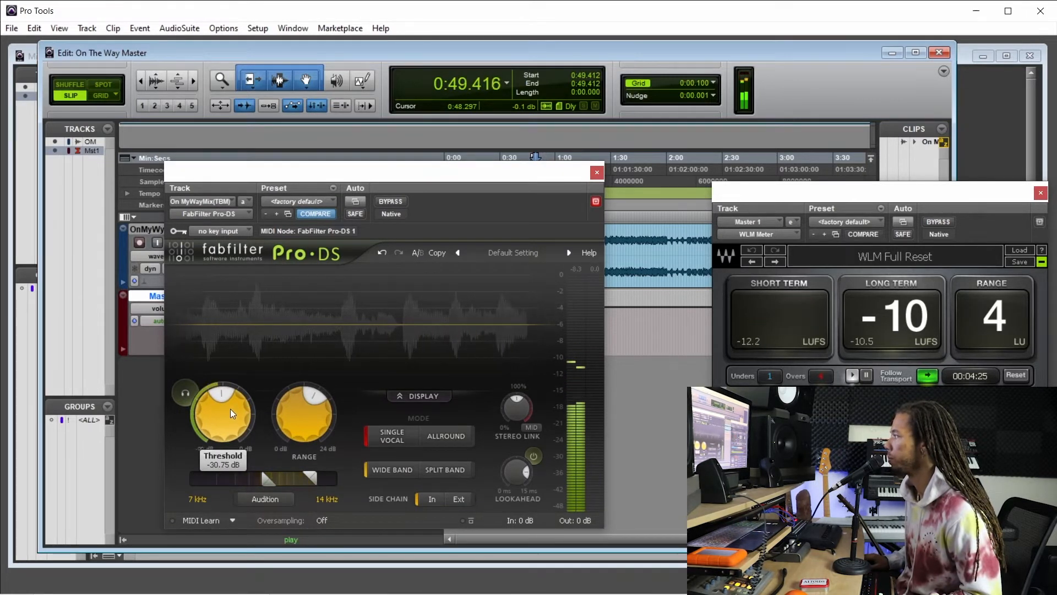
Lower the Pro-DS threshold to about -34.93 dB and set its range to about 6.8 dB while the mix plays.
{"action": "scroll", "coordinate": [312, 420], "scroll_direction": "down", "scroll_amount": 1}
{"action": "scroll", "coordinate": [220, 425], "scroll_direction": "down", "scroll_amount": 1}
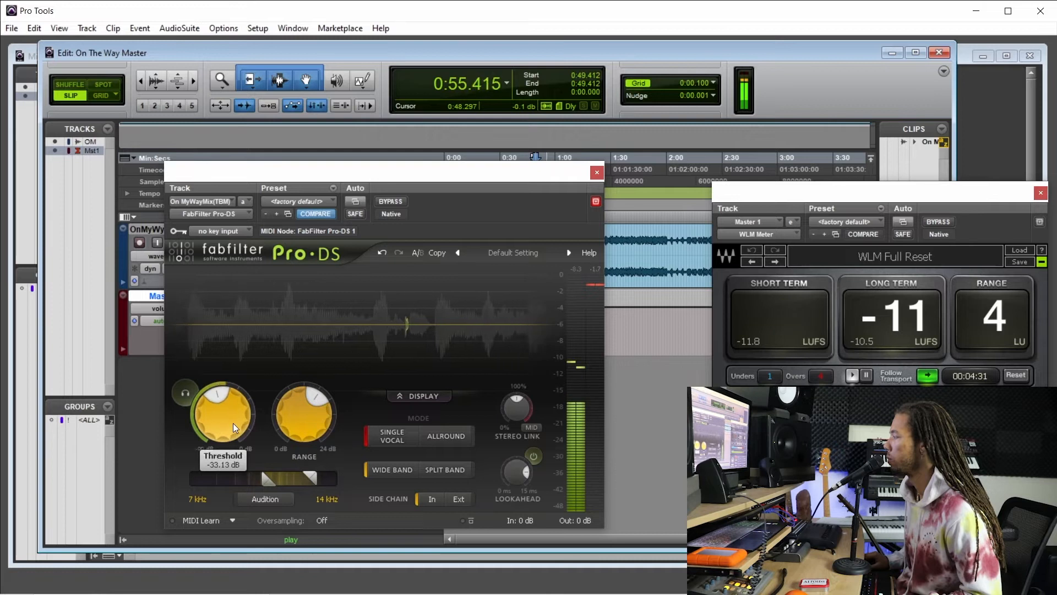
{"action": "left_click_drag", "start_coordinate": [467, 181], "coordinate": [358, 197]}
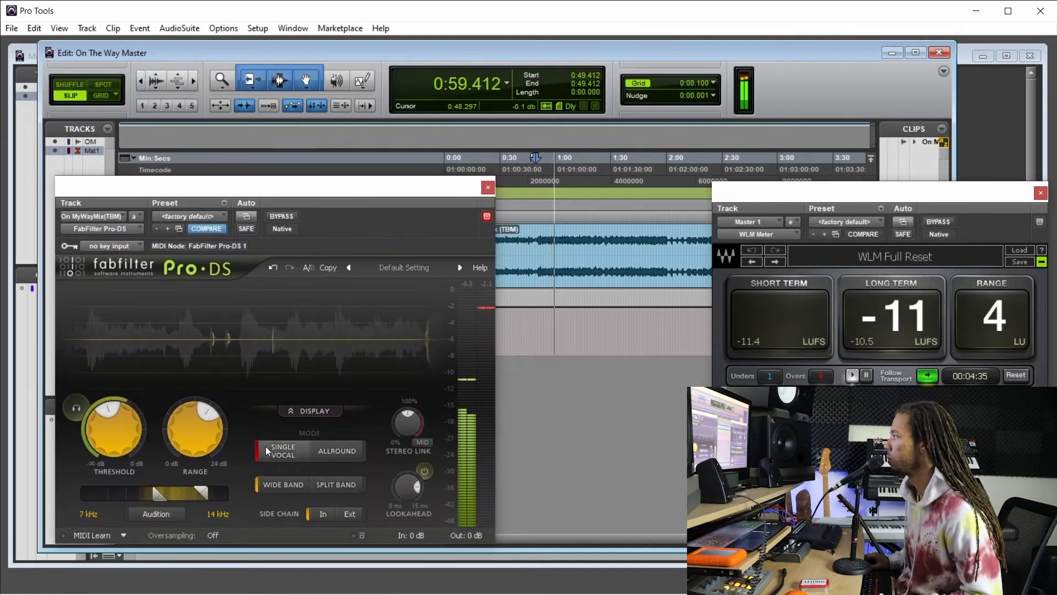
{"action": "mouse_move", "coordinate": [203, 435]}
{"action": "left_click_drag", "start_coordinate": [196, 434], "coordinate": [195, 432]}
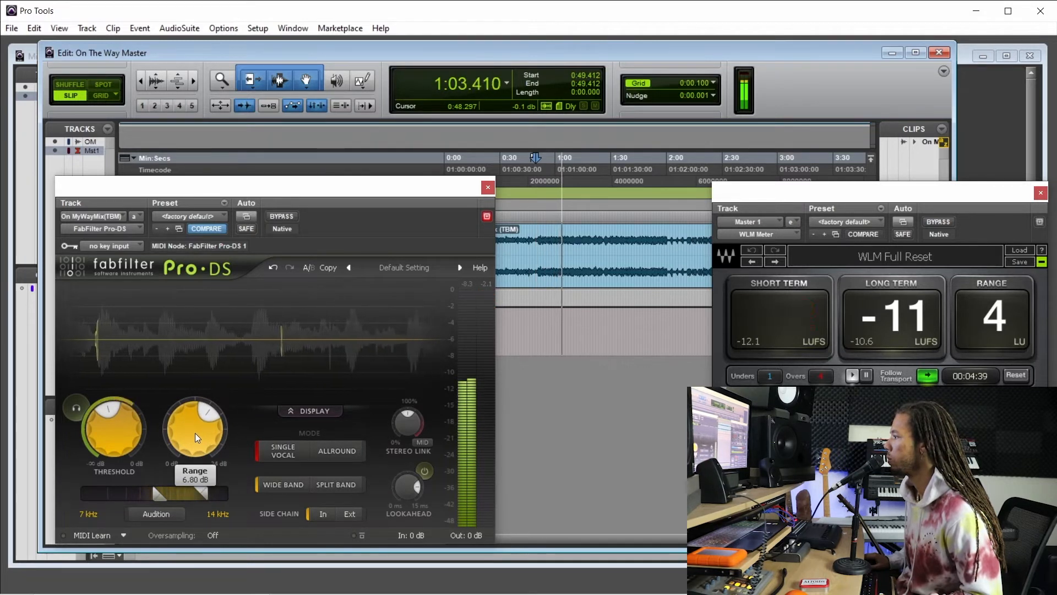
{"action": "mouse_move", "coordinate": [124, 433]}
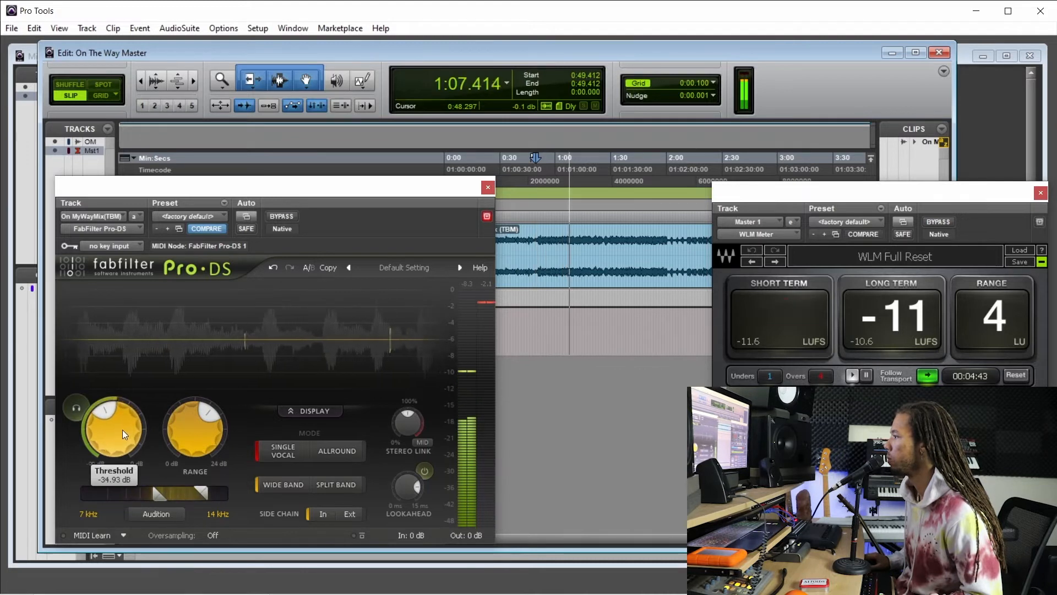
Audition the Pro-DS detection band and lower its low frequency limit to about 6.285 kHz.
{"action": "left_click", "coordinate": [163, 514]}
{"action": "left_click_drag", "start_coordinate": [163, 500], "coordinate": [154, 497]}
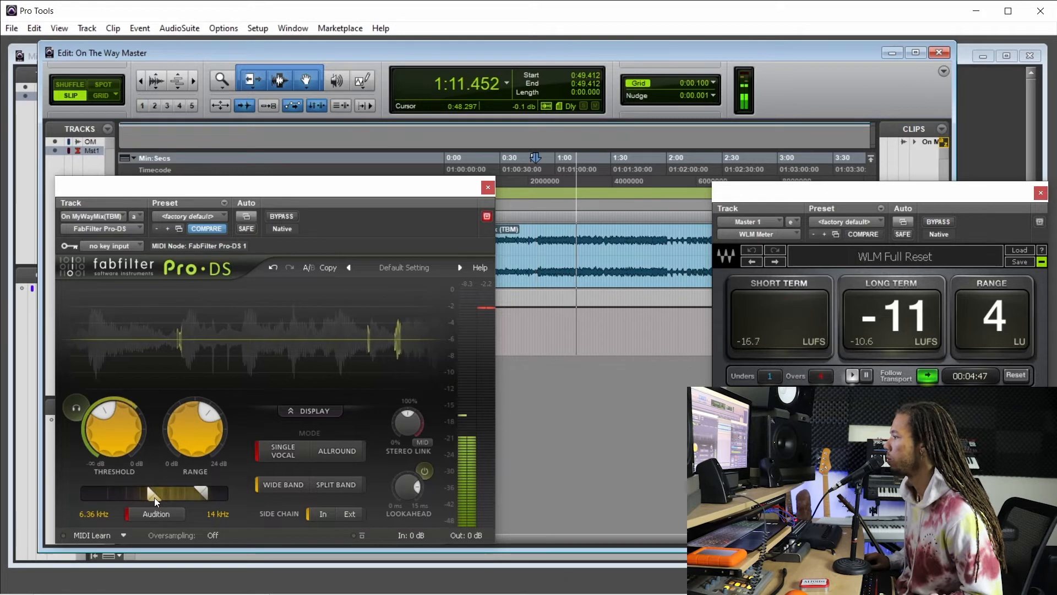
{"action": "left_click", "coordinate": [157, 518]}
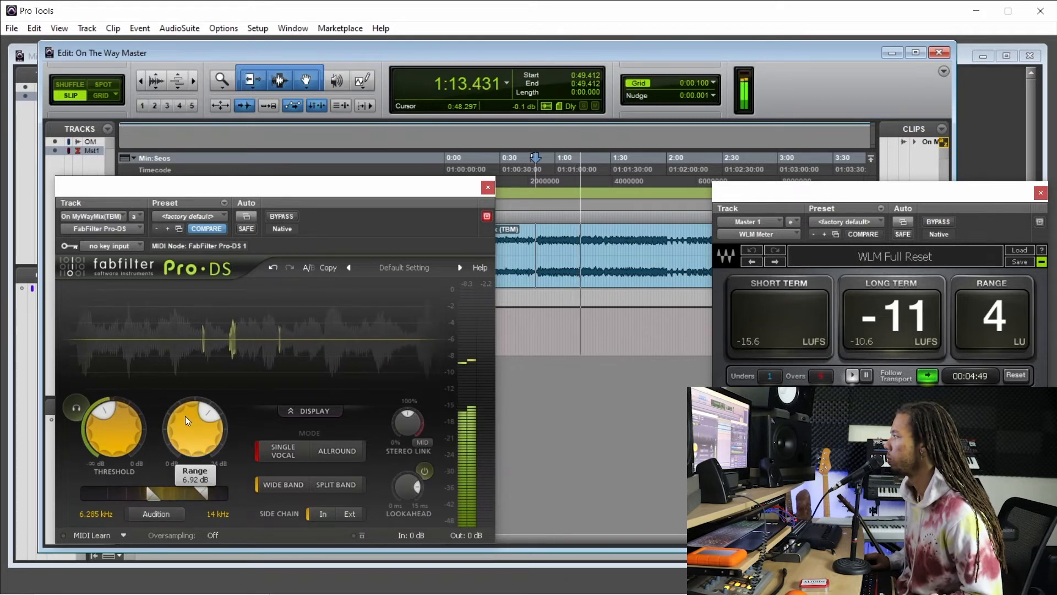
Raise the Pro-DS range to about 7.67 dB, close the de-esser, and stop playback.
{"action": "mouse_move", "coordinate": [199, 427]}
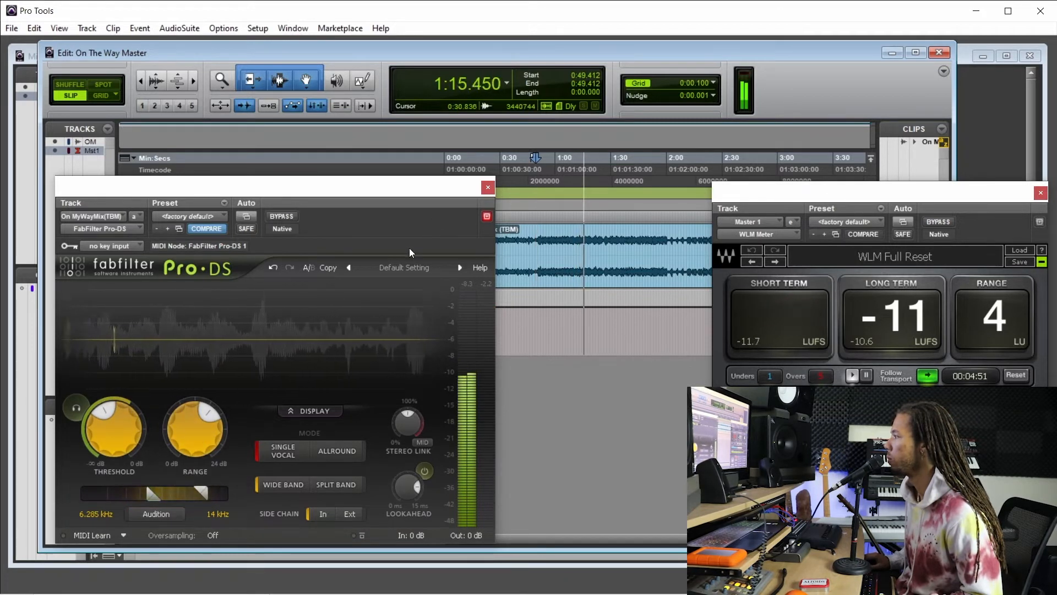
{"action": "left_click_drag", "start_coordinate": [196, 437], "coordinate": [197, 436]}
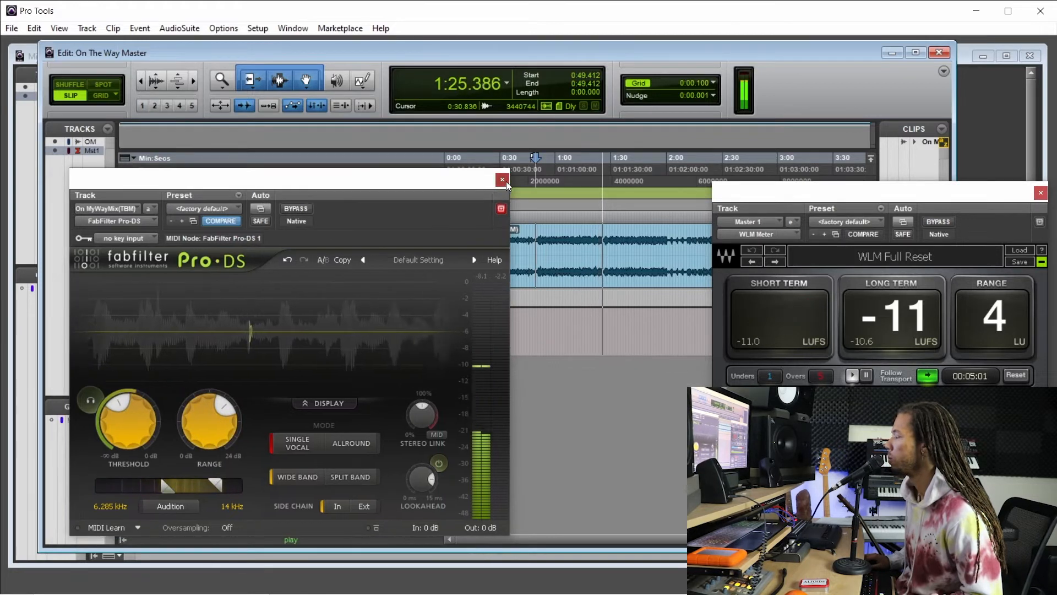
{"action": "left_click", "coordinate": [488, 187]}
{"action": "key", "text": "space"}
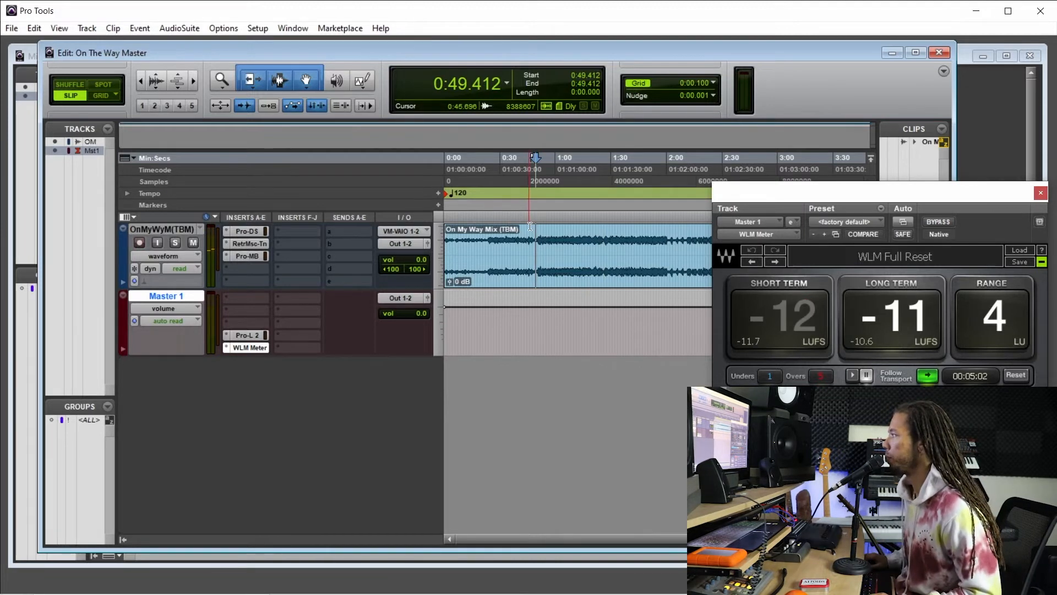
Review the Pro-DS settings with playback stopped, and play the mix from about 0:42.7.
{"action": "left_click", "coordinate": [534, 238]}
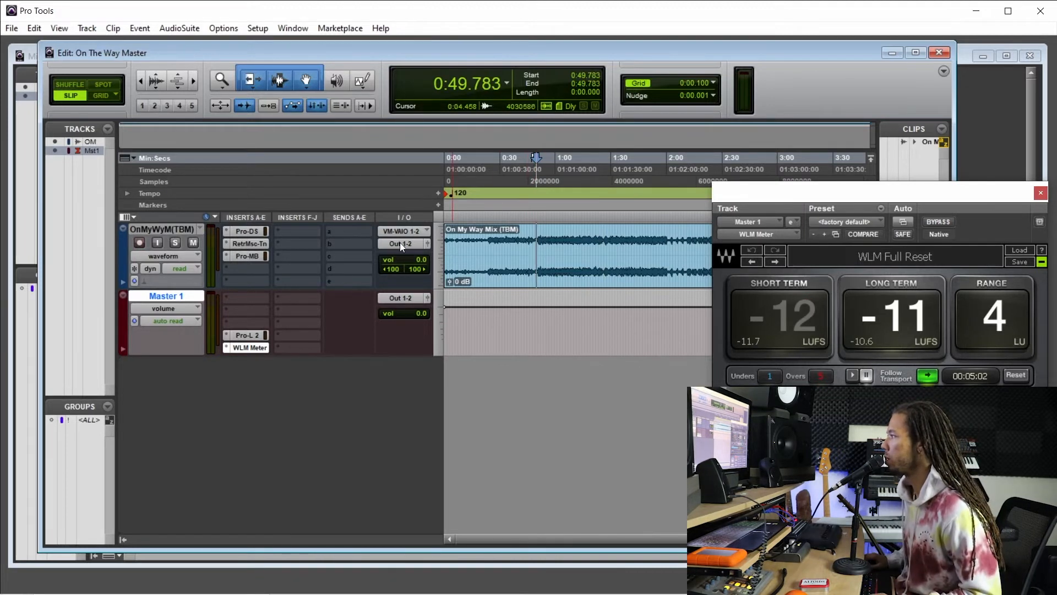
{"action": "left_click", "coordinate": [260, 235]}
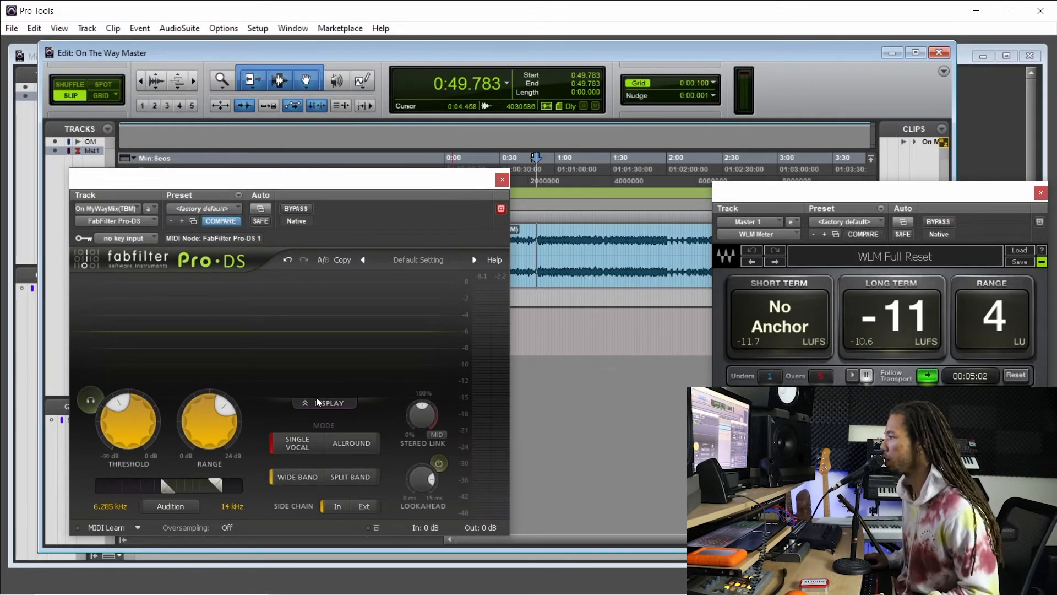
{"action": "left_click", "coordinate": [501, 181]}
{"action": "left_click", "coordinate": [536, 236]}
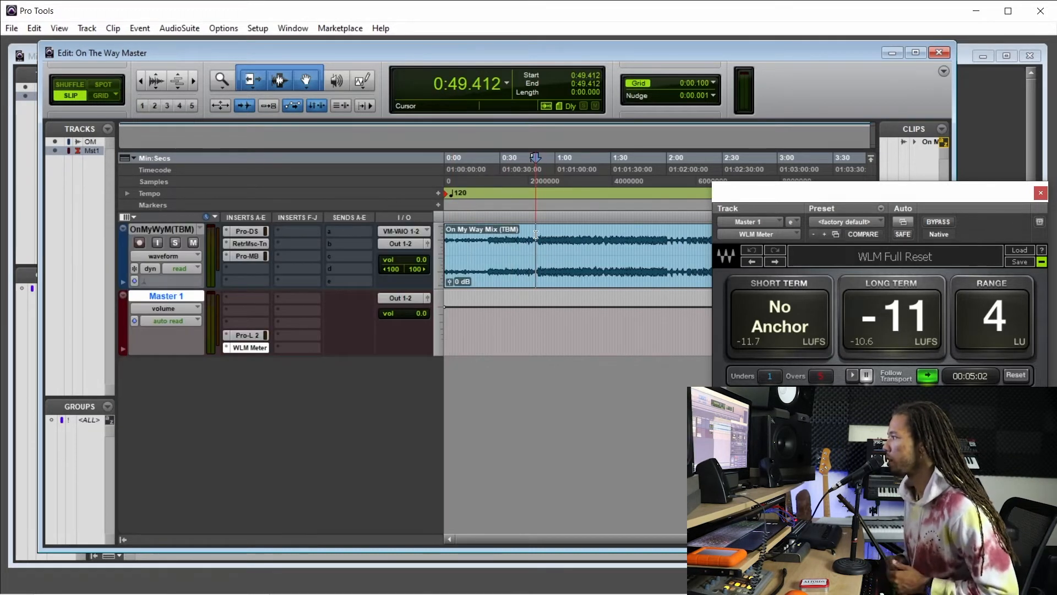
{"action": "left_click", "coordinate": [515, 236]}
{"action": "left_click", "coordinate": [523, 235]}
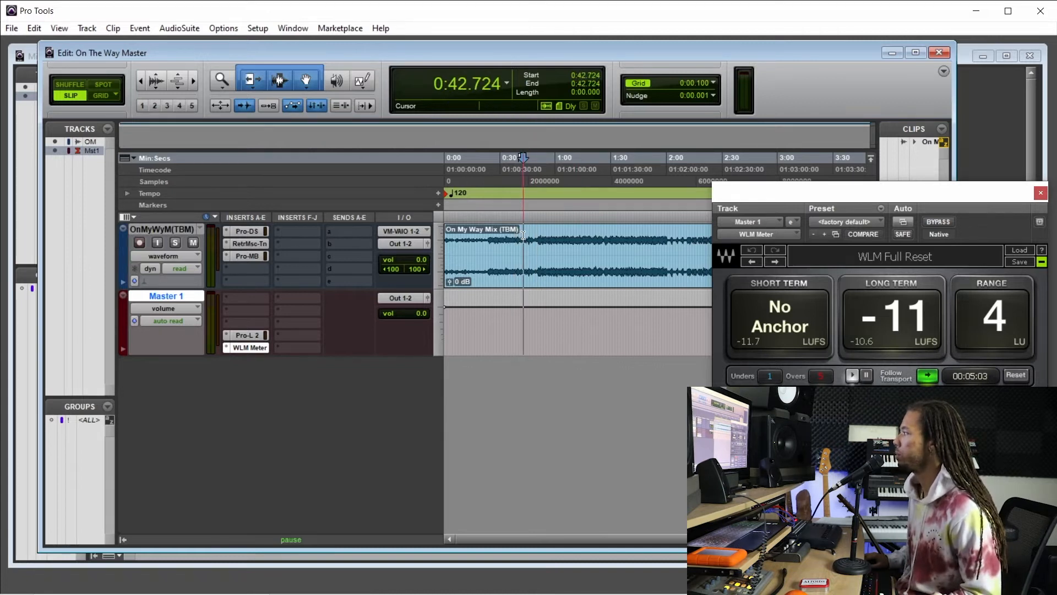
{"action": "key", "text": "space"}
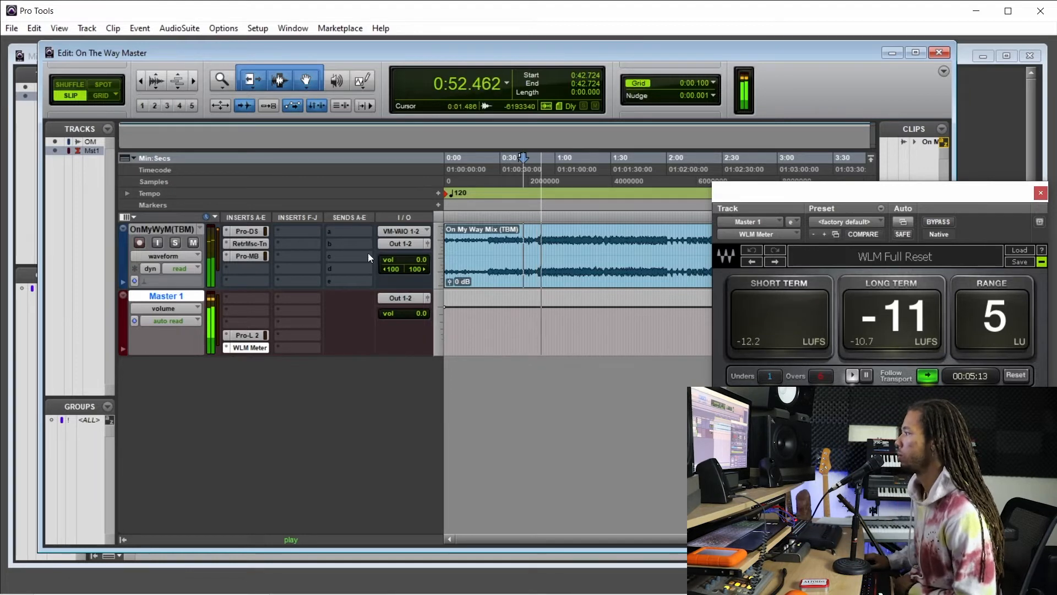
Raise the Pro-DS high frequency limit to 15.41 kHz and its range to about 11.97 dB, and close the de-esser.
{"action": "left_click", "coordinate": [254, 231]}
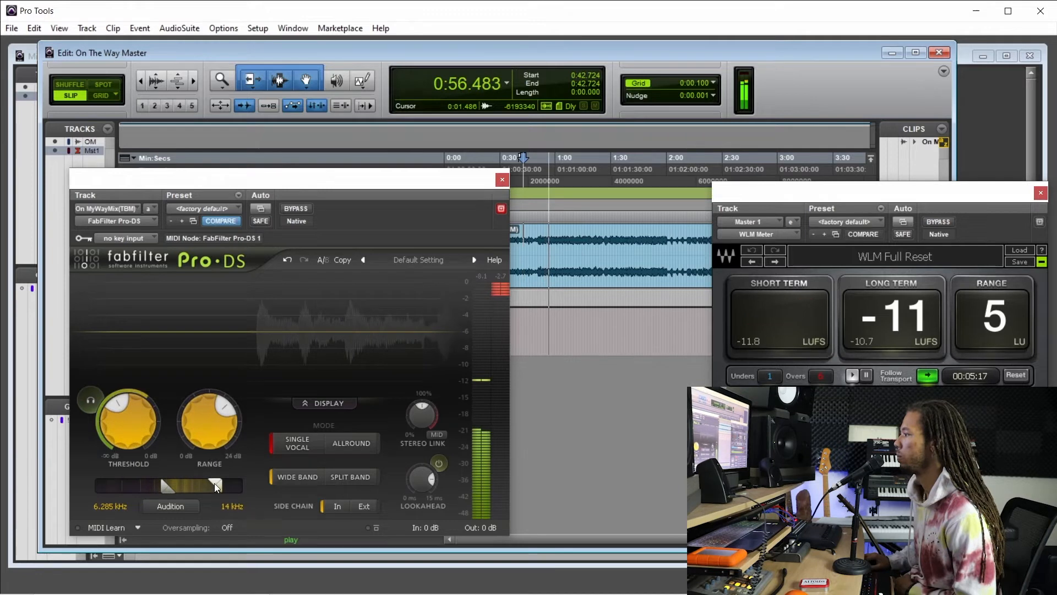
{"action": "left_click_drag", "start_coordinate": [215, 485], "coordinate": [221, 484]}
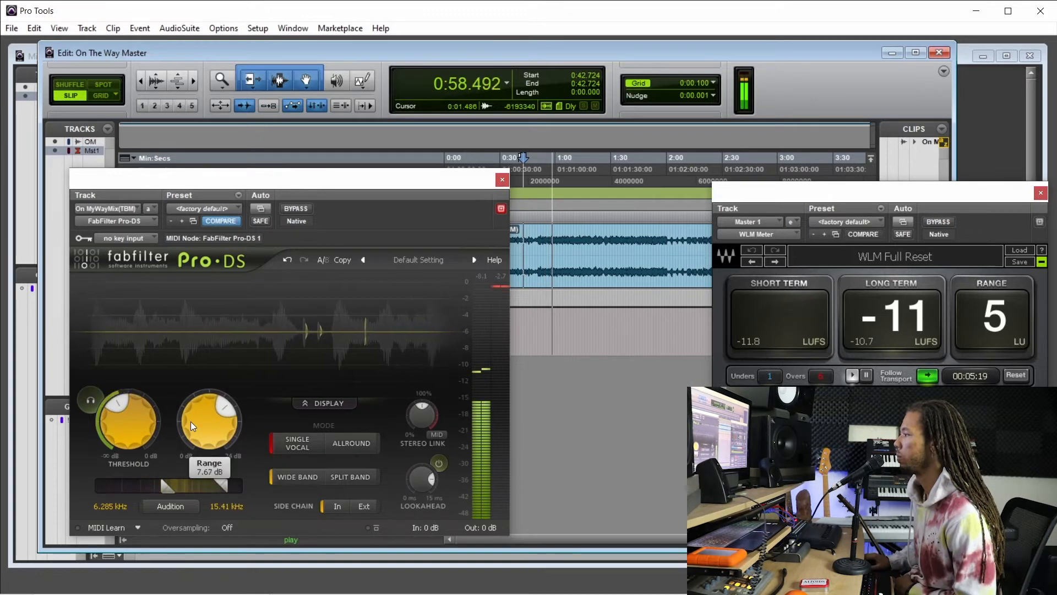
{"action": "scroll", "coordinate": [190, 421], "scroll_direction": "up", "scroll_amount": 3}
{"action": "scroll", "coordinate": [193, 429], "scroll_direction": "up", "scroll_amount": 3}
{"action": "scroll", "coordinate": [194, 429], "scroll_direction": "up", "scroll_amount": 4}
{"action": "scroll", "coordinate": [194, 429], "scroll_direction": "up", "scroll_amount": 1}
{"action": "scroll", "coordinate": [194, 428], "scroll_direction": "up", "scroll_amount": 1}
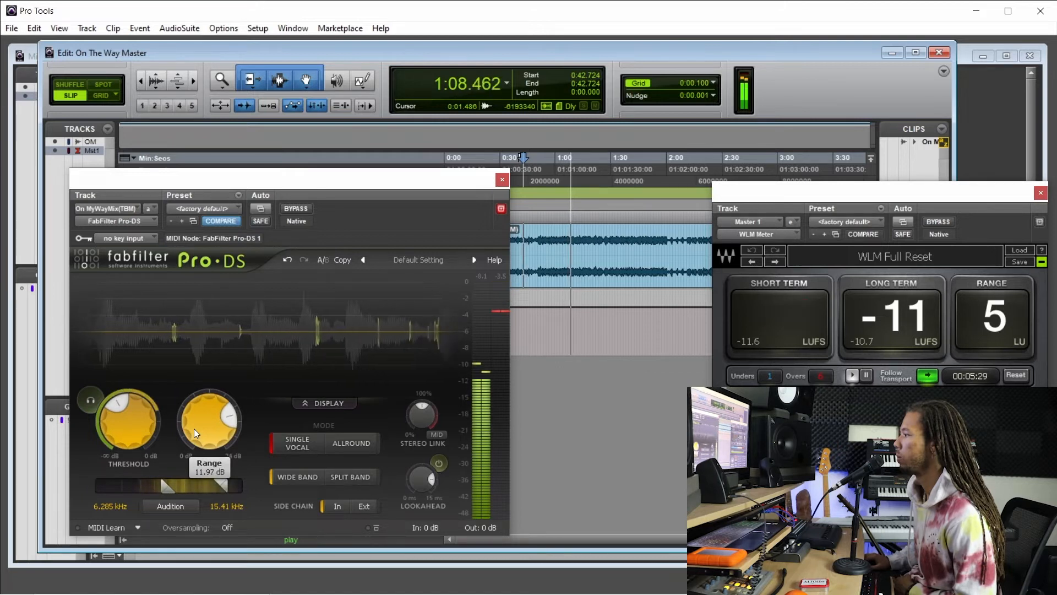
{"action": "scroll", "coordinate": [193, 429], "scroll_direction": "down", "scroll_amount": 1}
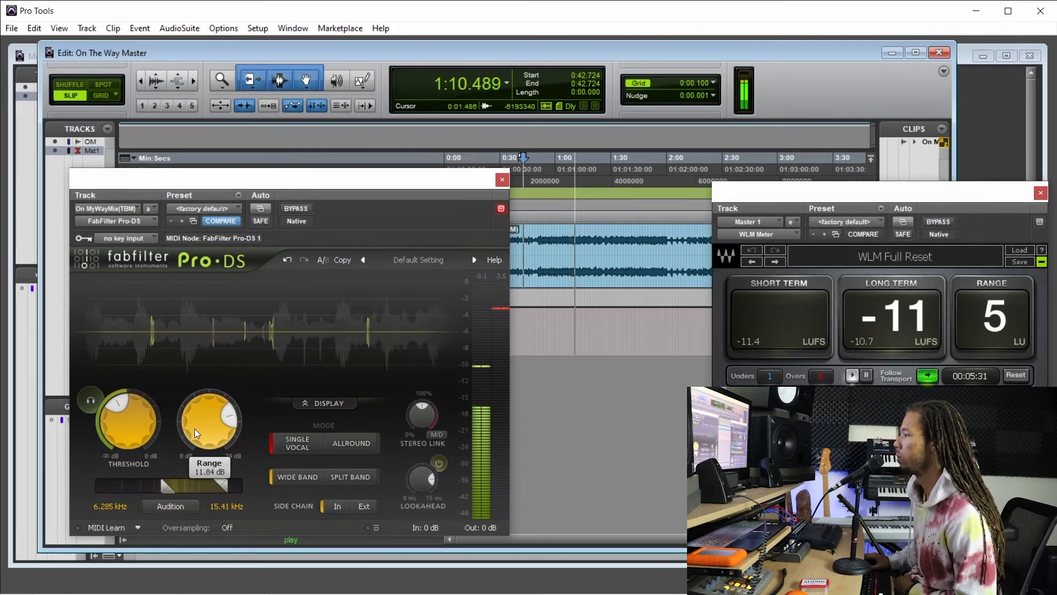
{"action": "scroll", "coordinate": [195, 429], "scroll_direction": "up", "scroll_amount": 1}
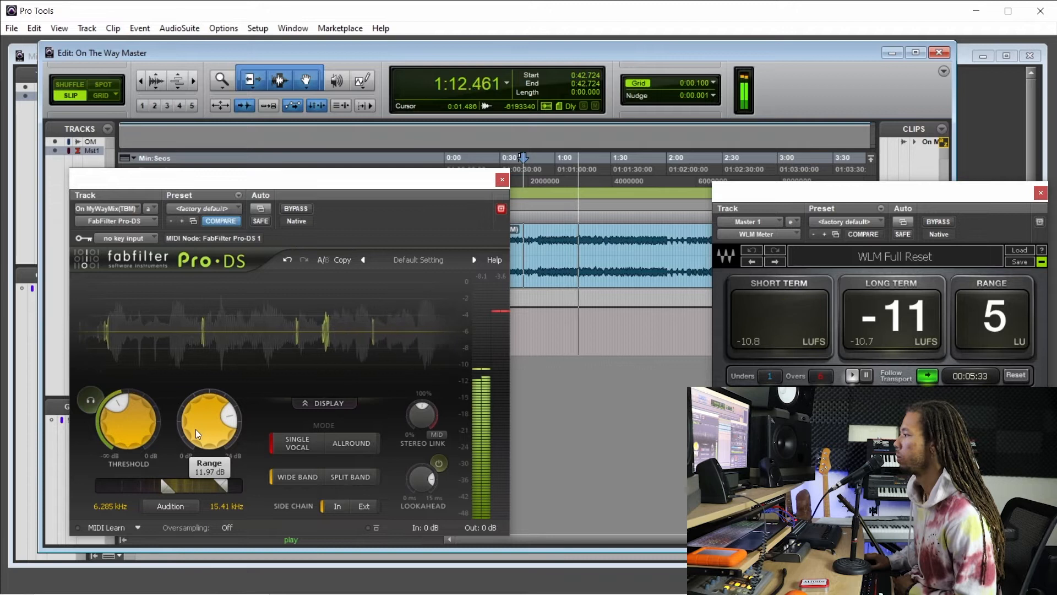
{"action": "left_click", "coordinate": [502, 180]}
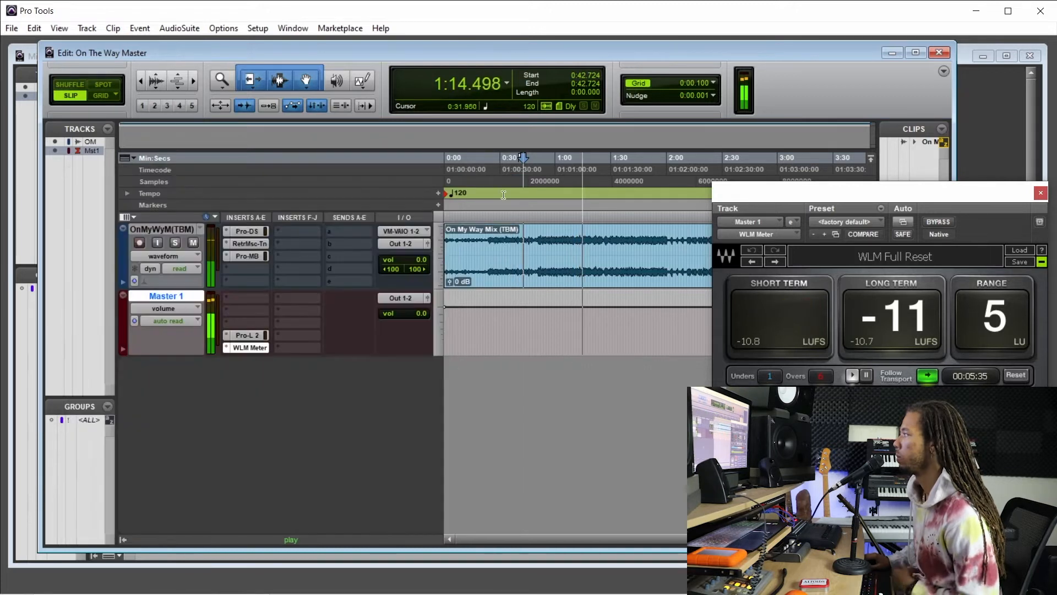
Raise the gain of the Pro-L 2 limiter on Master 1 to about +16.8 dB, close it, and stop playback.
{"action": "left_click", "coordinate": [250, 335]}
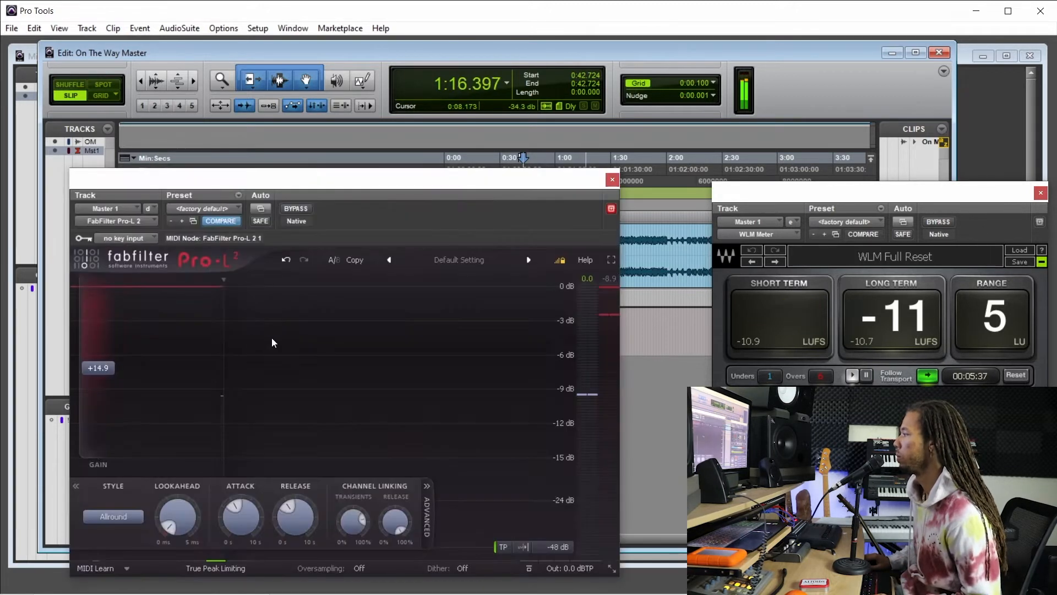
{"action": "mouse_move", "coordinate": [103, 375]}
{"action": "left_click_drag", "start_coordinate": [106, 370], "coordinate": [113, 363]}
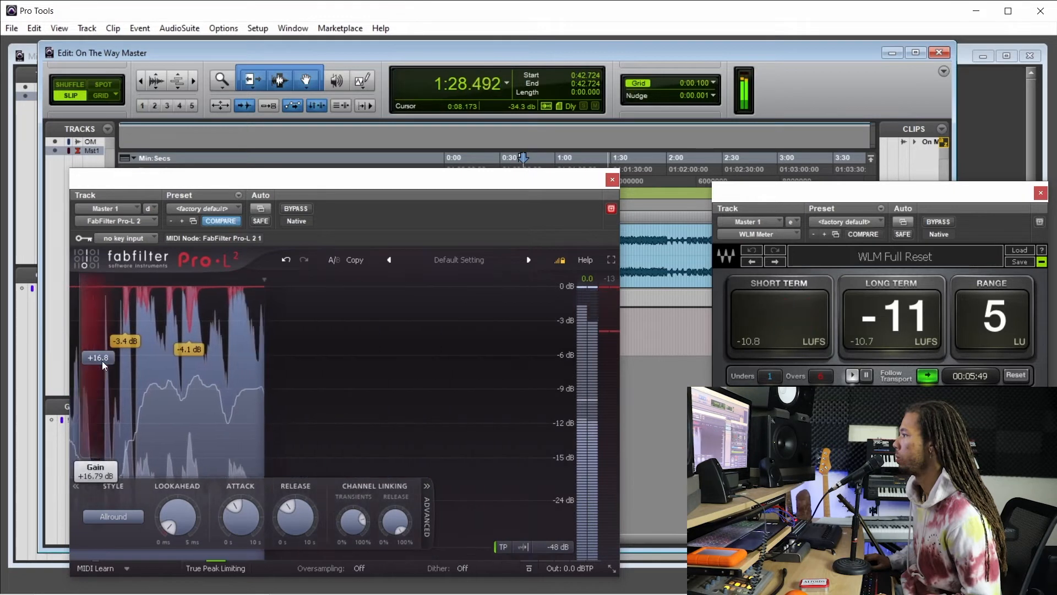
{"action": "left_click", "coordinate": [613, 181]}
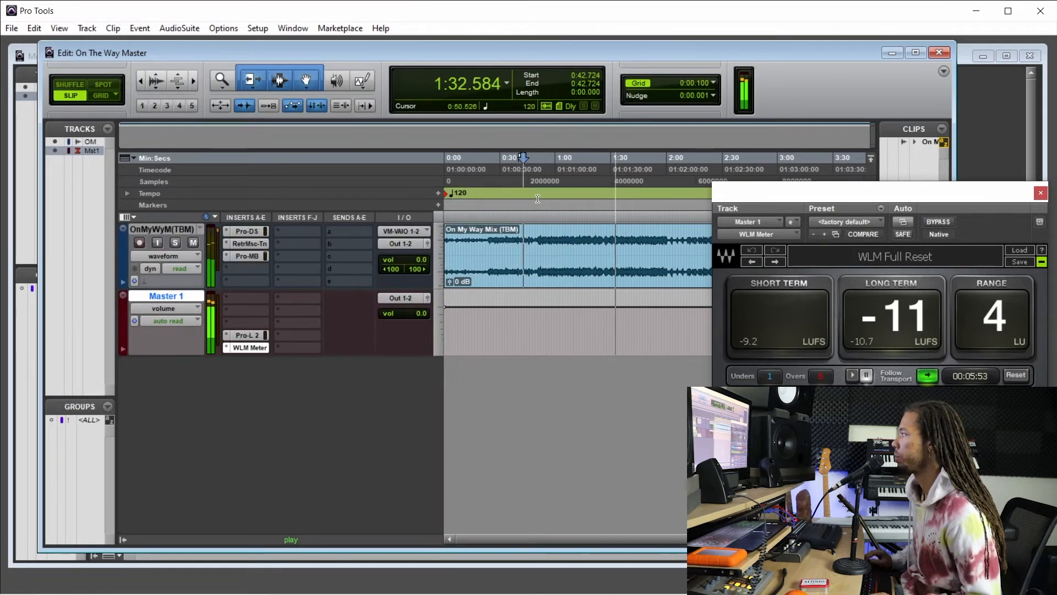
{"action": "key", "text": "space"}
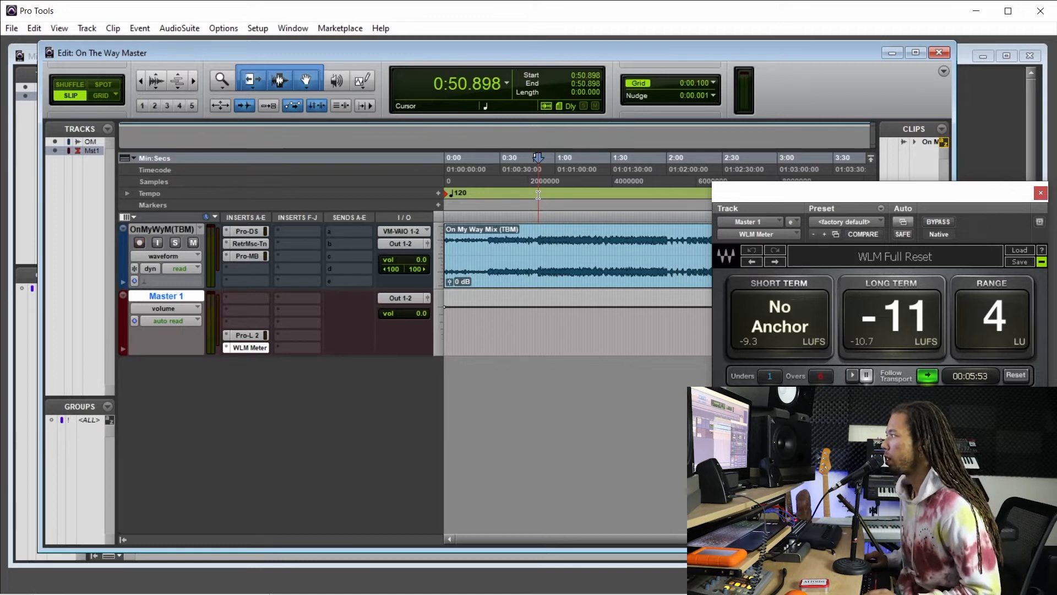
Review the Pro-L 2, Pro-DS and Music-Tone equalizer settings, and play the mastered mix from about 0:51.6.
{"action": "left_click", "coordinate": [251, 337]}
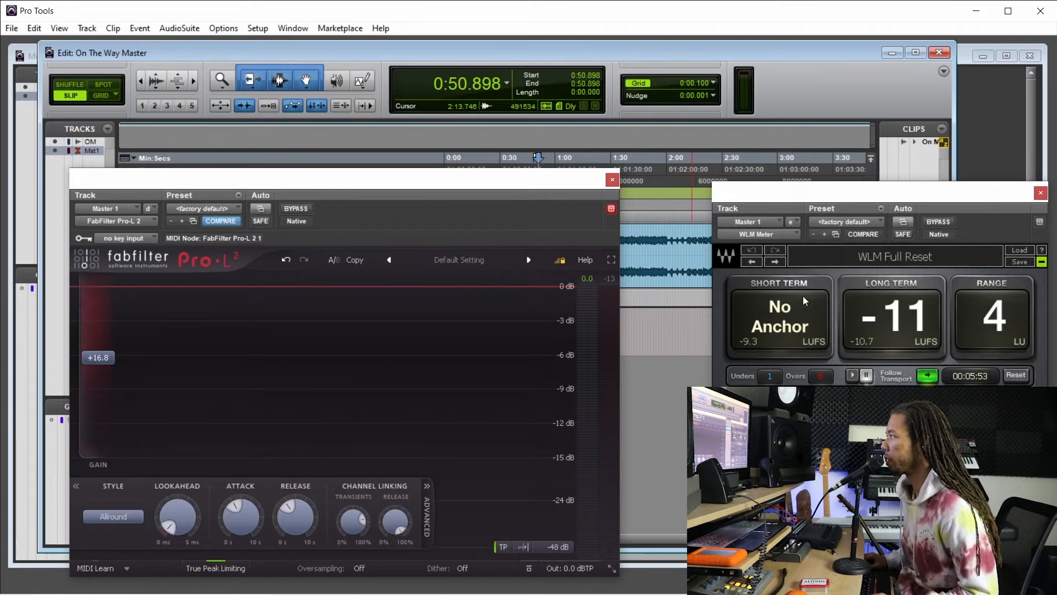
{"action": "left_click", "coordinate": [612, 180]}
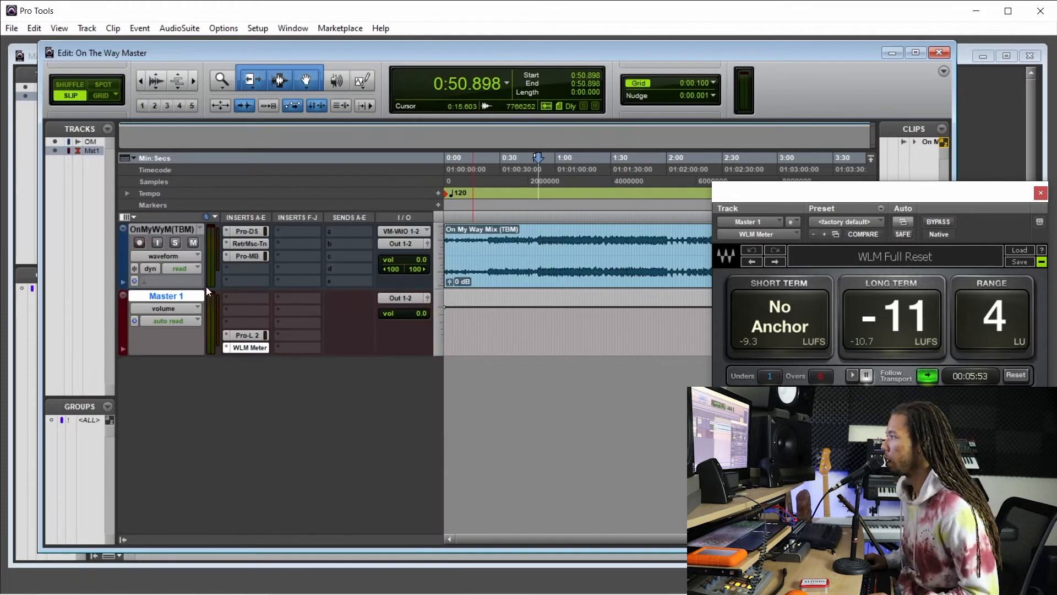
{"action": "left_click", "coordinate": [248, 232]}
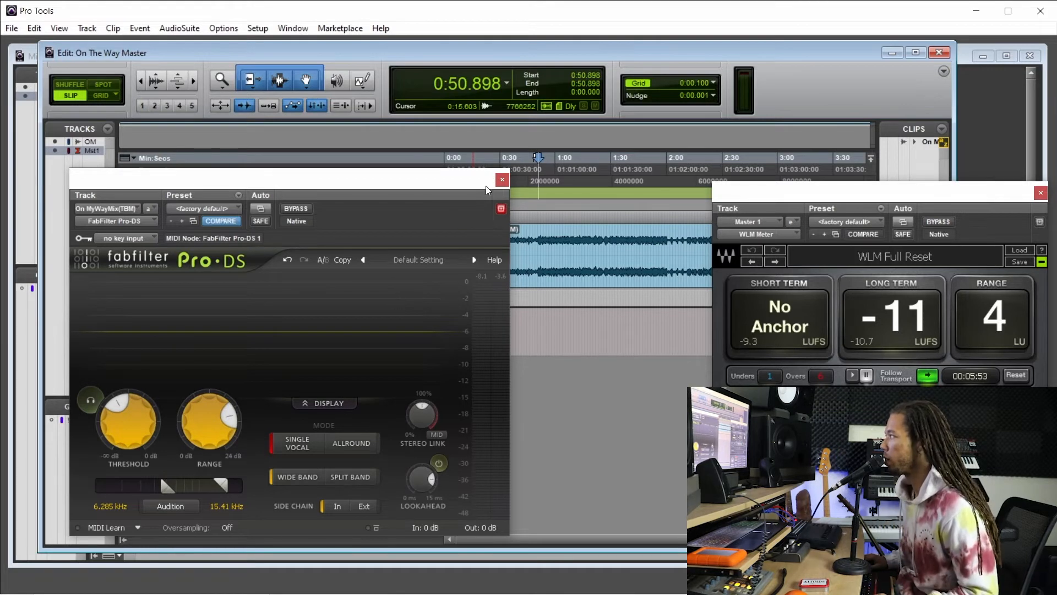
{"action": "left_click", "coordinate": [501, 180]}
{"action": "left_click", "coordinate": [252, 245]}
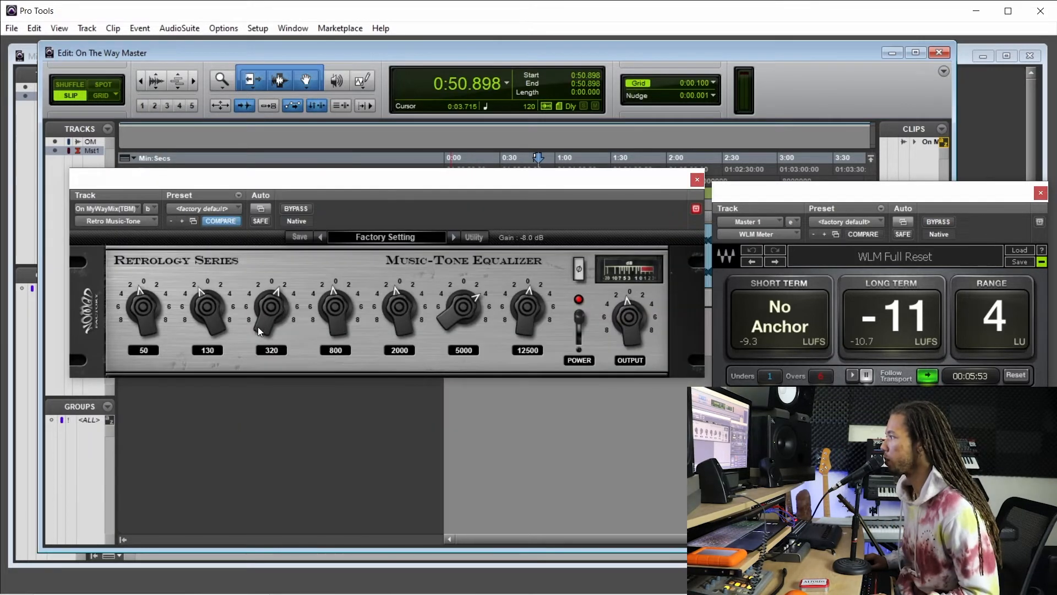
{"action": "left_click", "coordinate": [697, 179]}
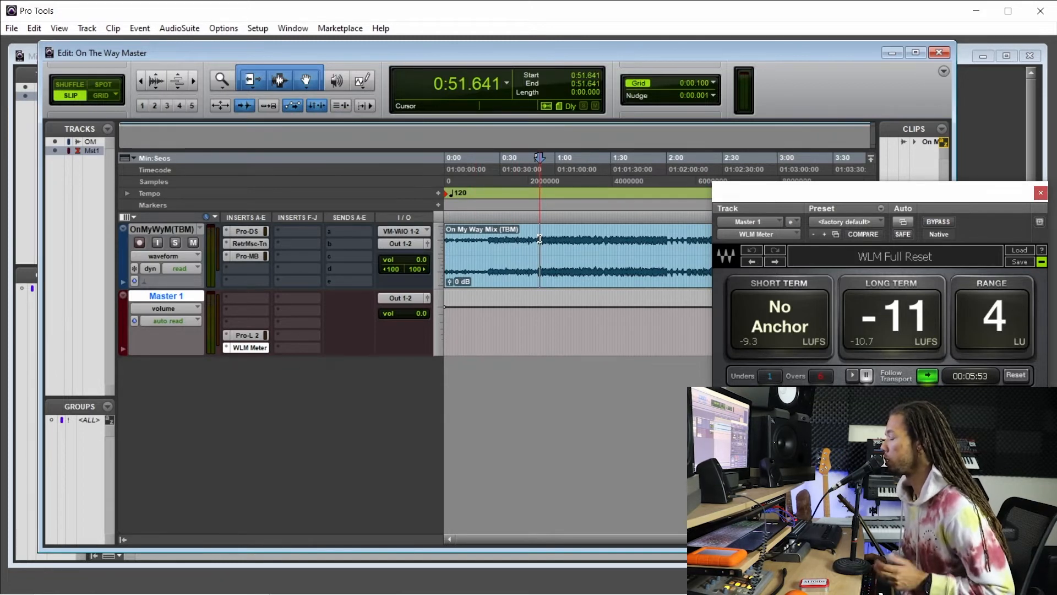
{"action": "key", "text": "space"}
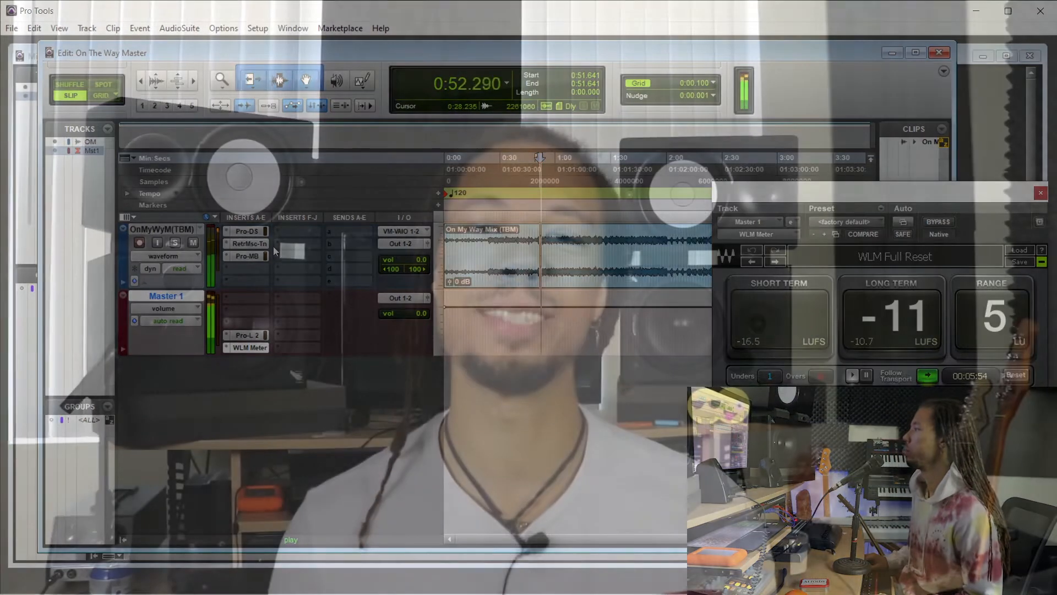
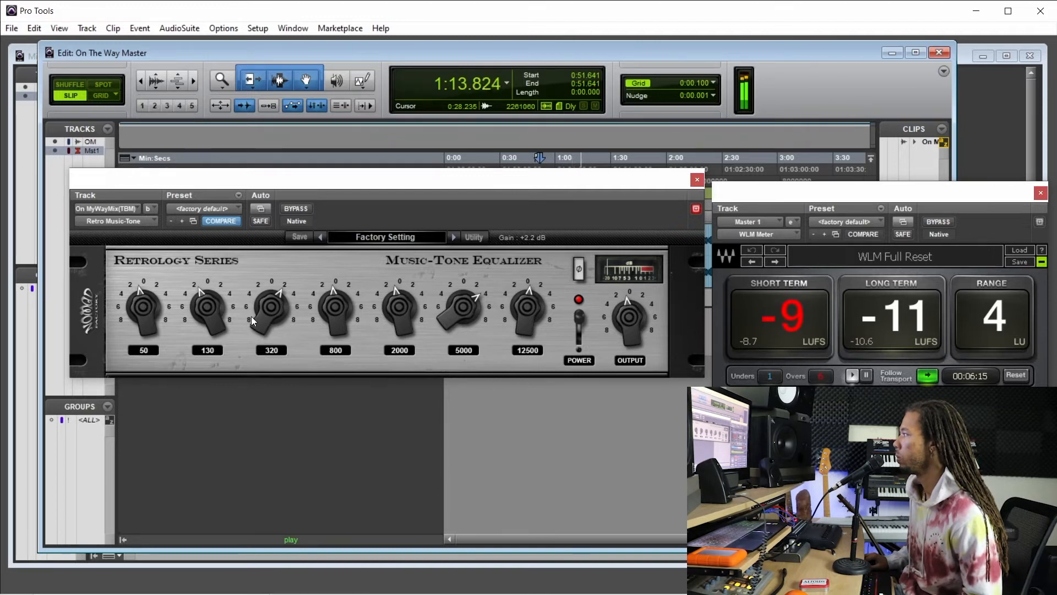
Open Pro-MB on the mix track with playback stopped, and add a high-frequency compression band.
{"action": "left_click", "coordinate": [697, 180]}
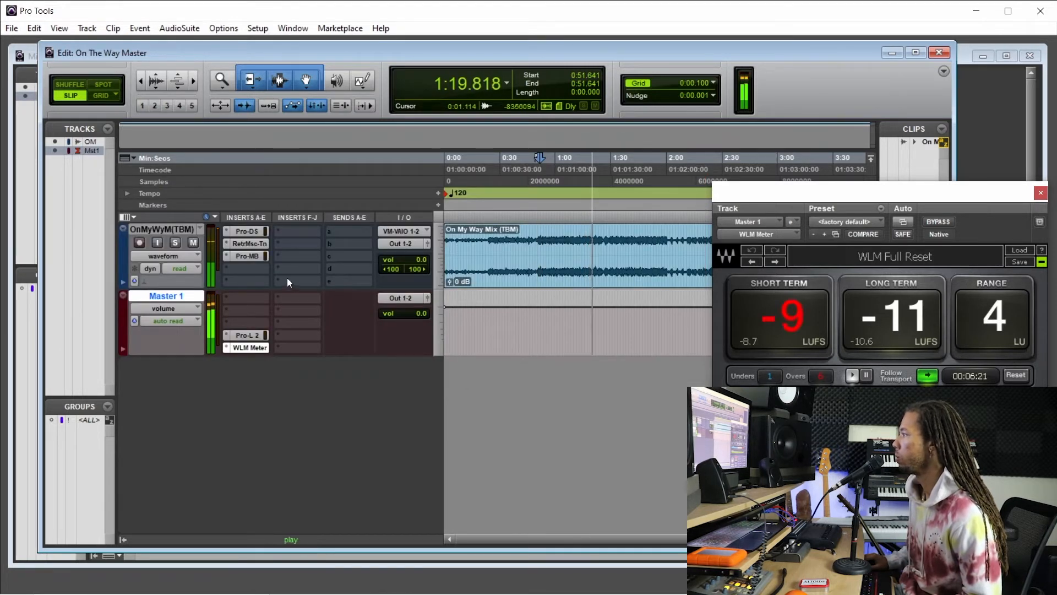
{"action": "left_click", "coordinate": [251, 258]}
{"action": "key", "text": "space"}
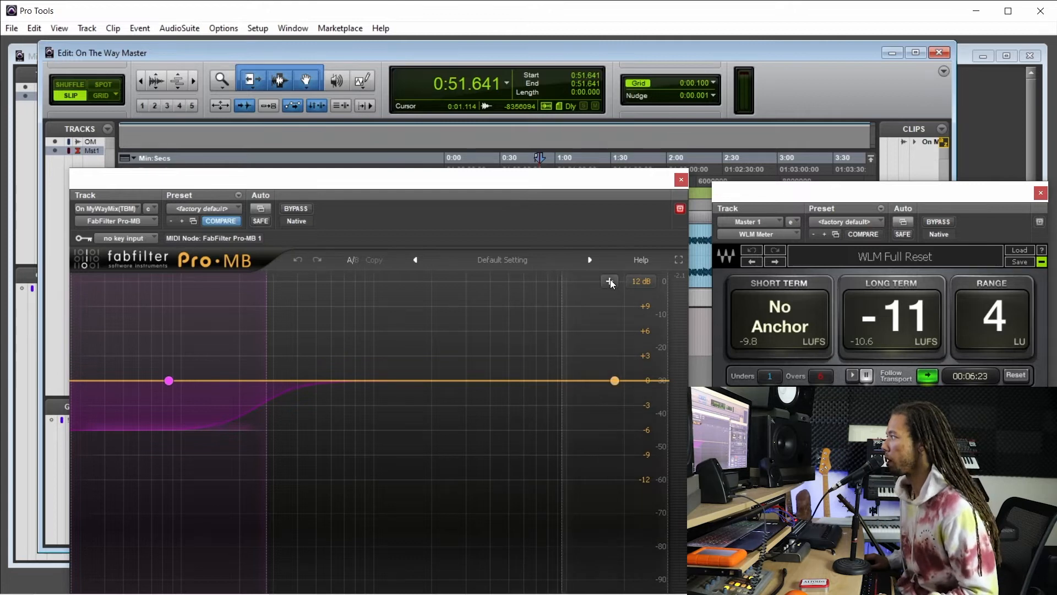
{"action": "left_click", "coordinate": [611, 281]}
{"action": "left_click_drag", "start_coordinate": [412, 521], "coordinate": [463, 396]}
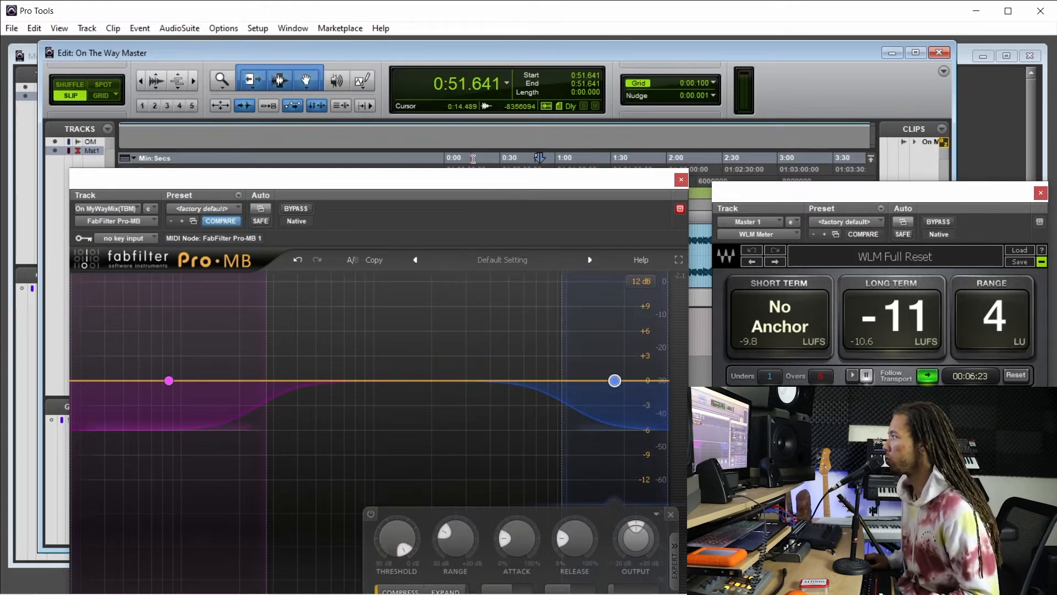
{"action": "left_click_drag", "start_coordinate": [478, 182], "coordinate": [487, 132]}
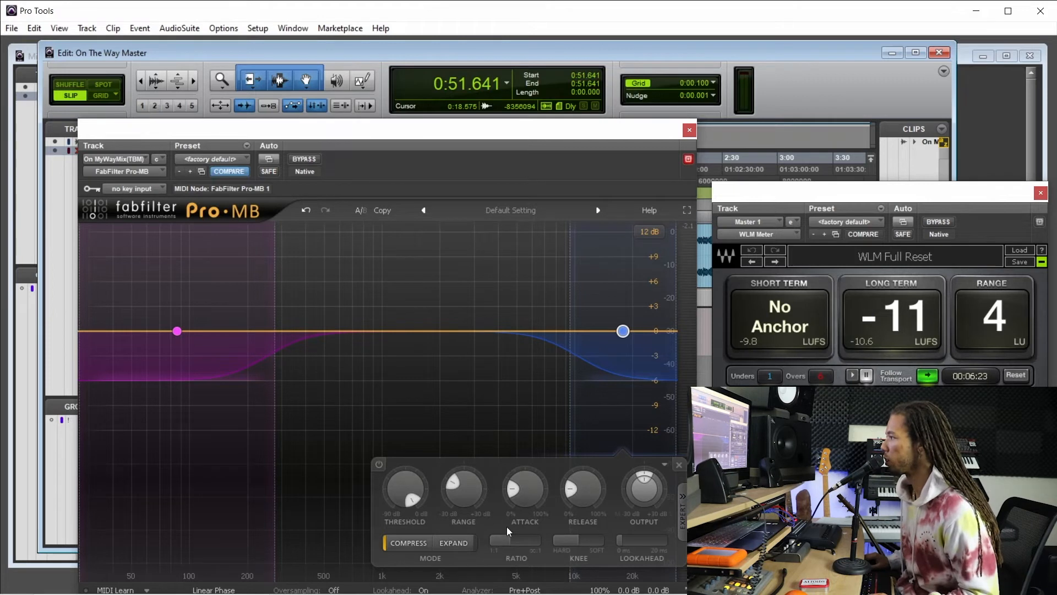
{"action": "left_click_drag", "start_coordinate": [524, 135], "coordinate": [296, 160]}
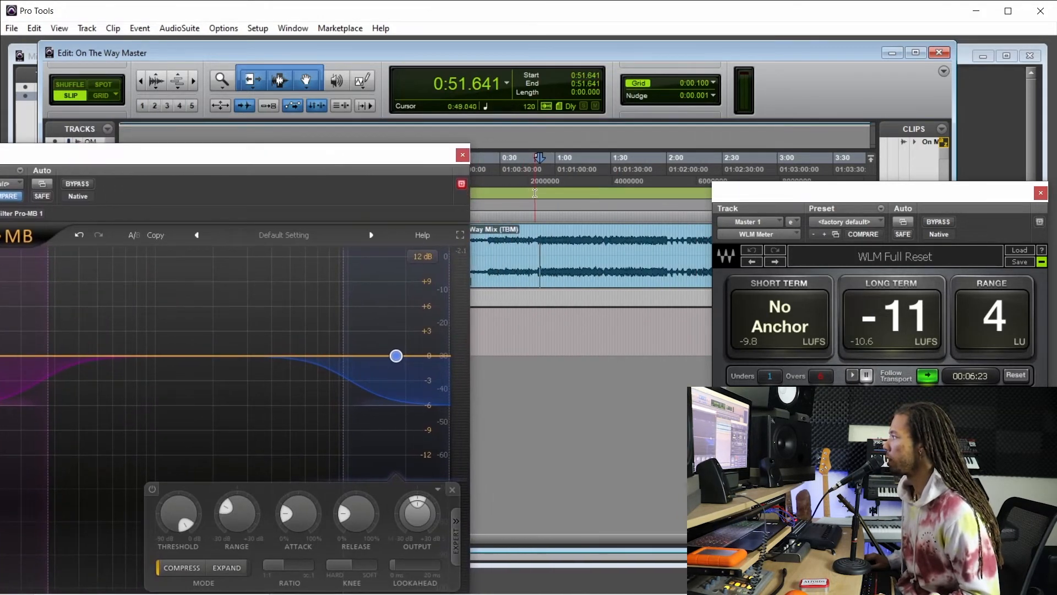
Play the mix from about 0:50.2 and lower the new high band's threshold in Pro-MB.
{"action": "left_click", "coordinate": [535, 193]}
{"action": "left_click_drag", "start_coordinate": [398, 152], "coordinate": [395, 96]}
{"action": "key", "text": "space"}
{"action": "left_click_drag", "start_coordinate": [256, 466], "coordinate": [259, 474]}
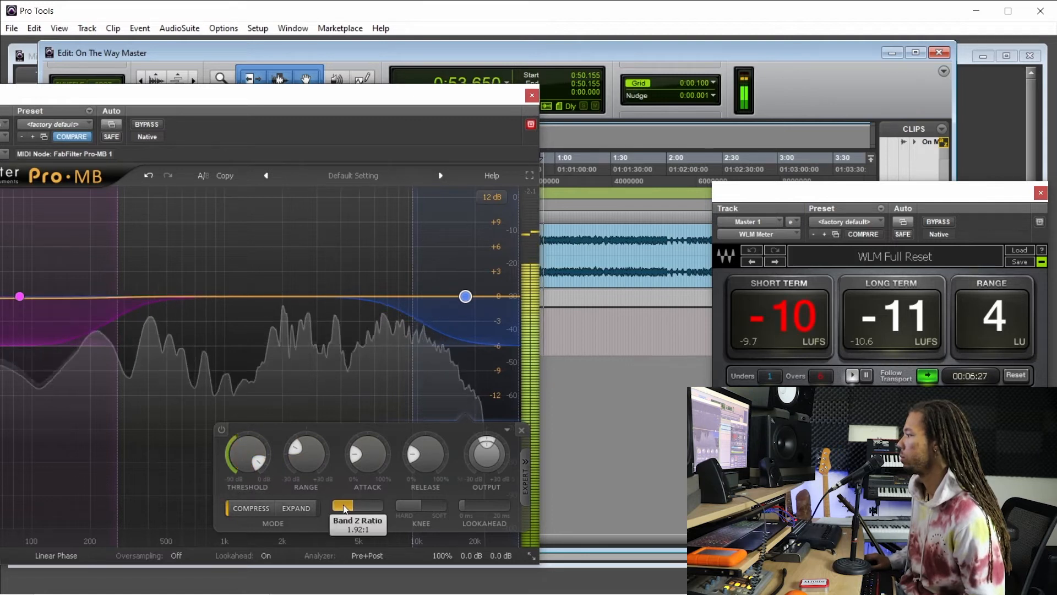
{"action": "left_click_drag", "start_coordinate": [252, 447], "coordinate": [255, 458]}
Move the high band's low crossover to a slightly lower frequency and fine-tune its threshold.
{"action": "mouse_move", "coordinate": [411, 266]}
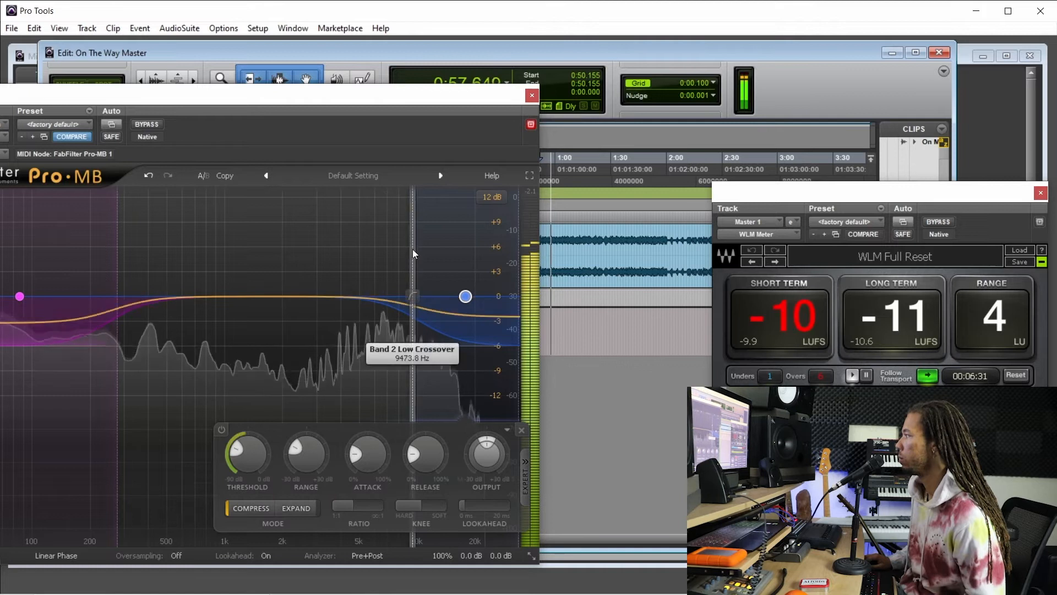
{"action": "left_click_drag", "start_coordinate": [414, 254], "coordinate": [408, 254]}
{"action": "left_click_drag", "start_coordinate": [246, 447], "coordinate": [257, 461]}
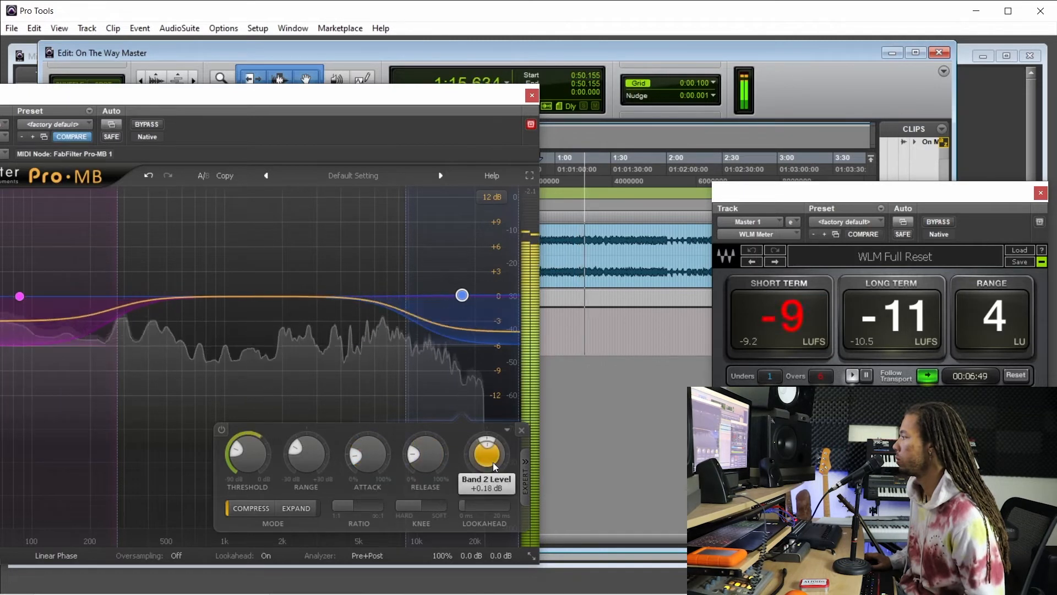
Set the high band's output level to about +0.53 dB and its attack to about 15.2%.
{"action": "left_click_drag", "start_coordinate": [493, 466], "coordinate": [485, 465]}
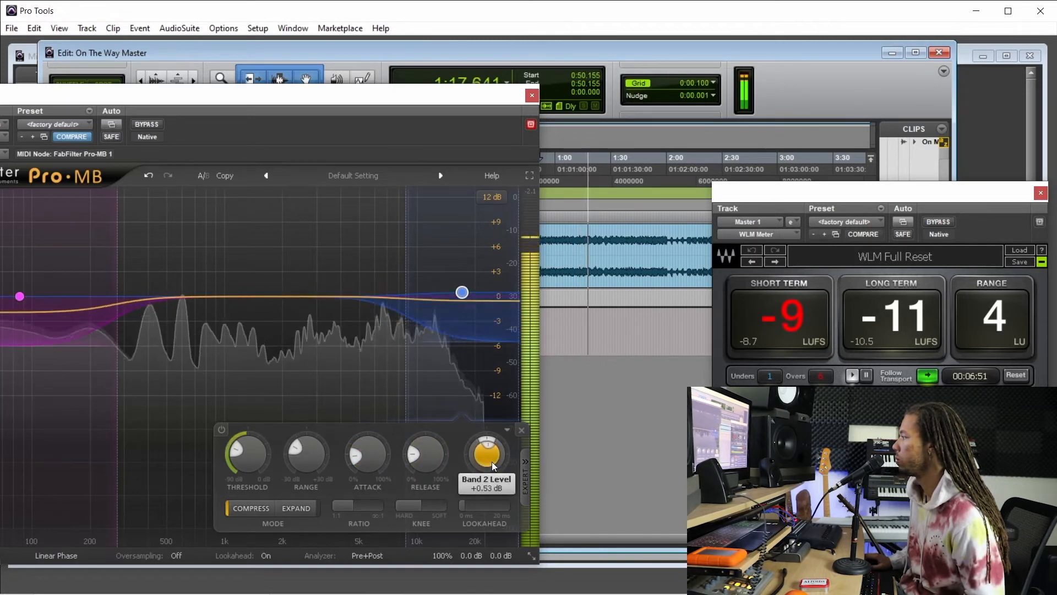
{"action": "left_click_drag", "start_coordinate": [371, 457], "coordinate": [371, 458]}
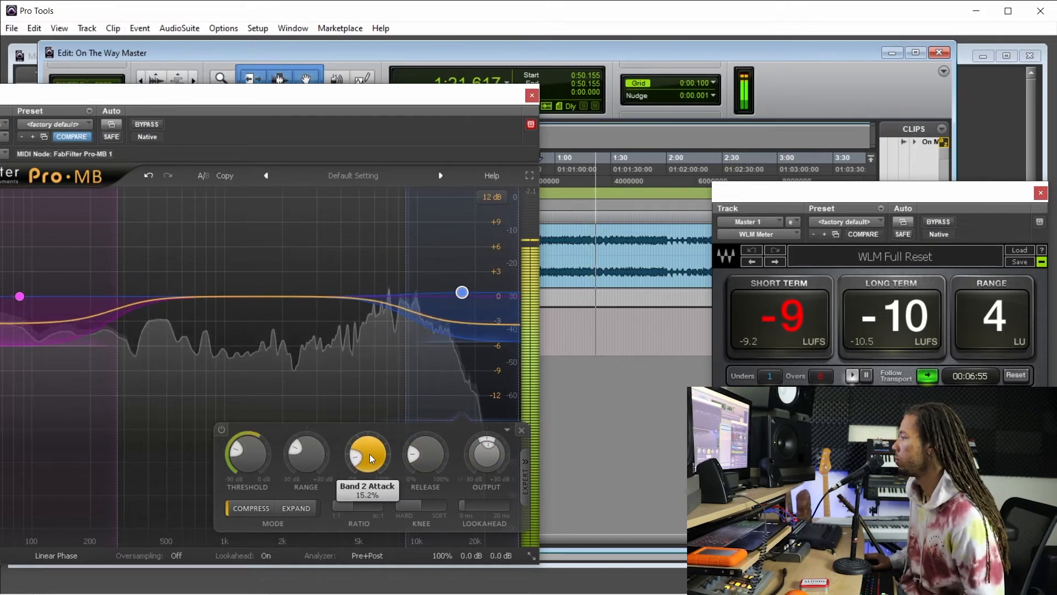
{"action": "left_click_drag", "start_coordinate": [358, 113], "coordinate": [380, 102]}
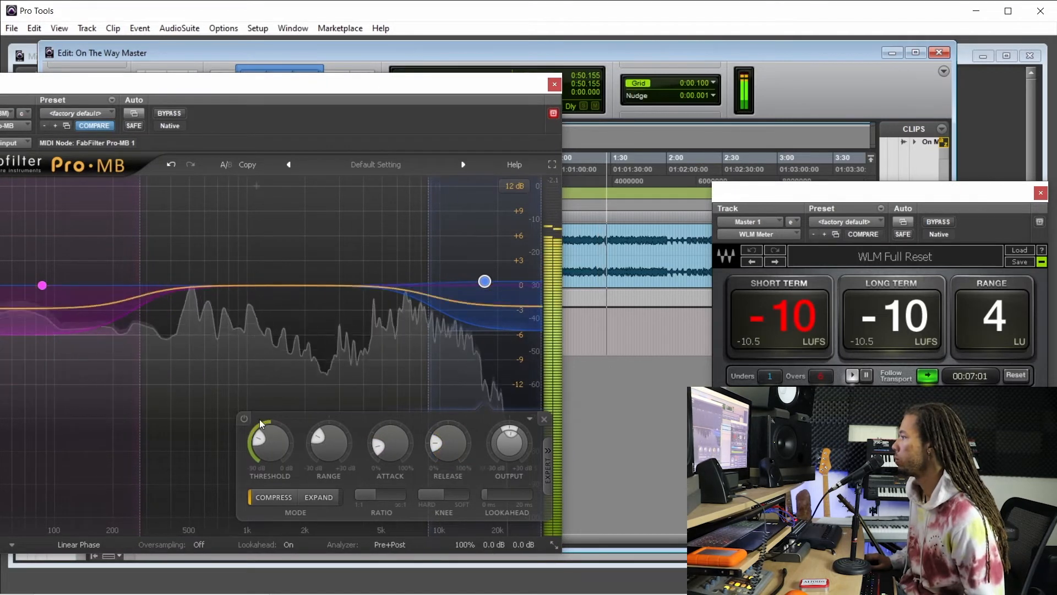
Compare the high band bypassed and enabled, and raise its output level to about +1.26 dB.
{"action": "left_click", "coordinate": [244, 420]}
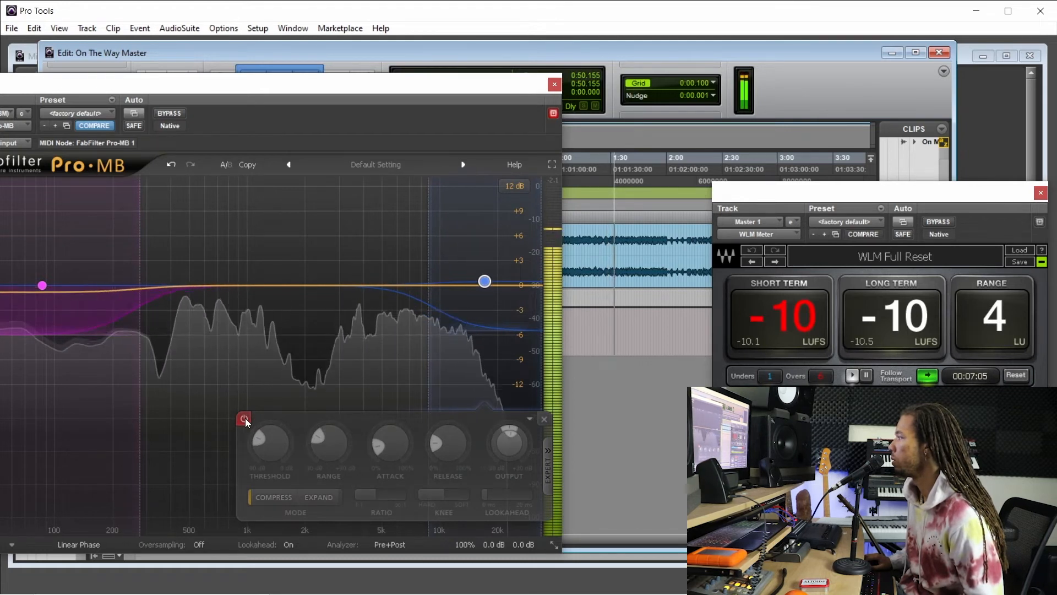
{"action": "left_click", "coordinate": [245, 419]}
{"action": "left_click_drag", "start_coordinate": [515, 460], "coordinate": [511, 449]}
{"action": "scroll", "coordinate": [513, 449], "scroll_direction": "up", "scroll_amount": 3}
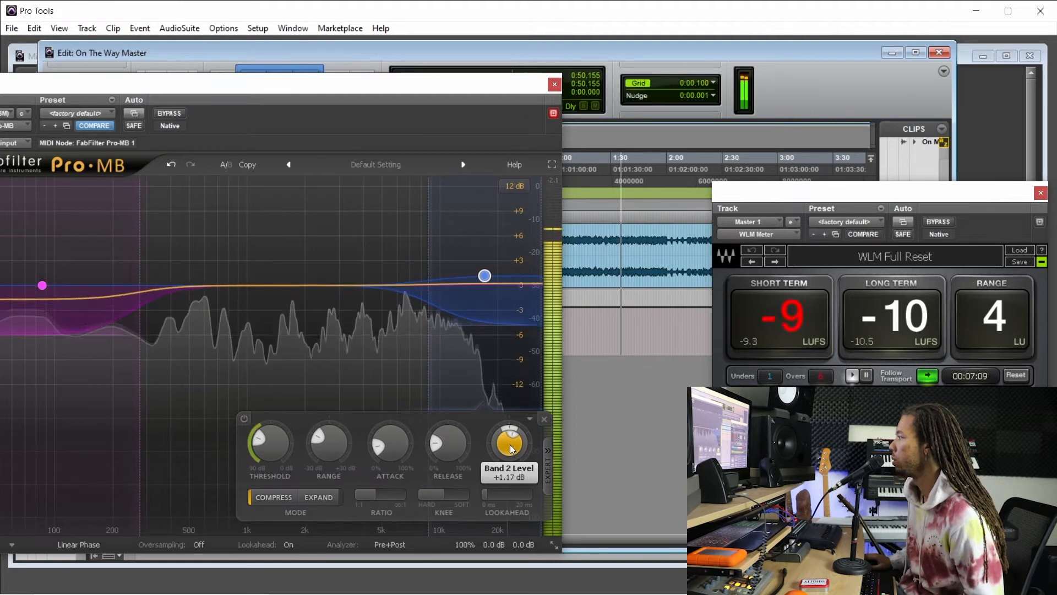
{"action": "key", "text": "space"}
Play the mix from about 0:49.0 and compare the sound with Pro-MB's high band bypassed and enabled.
{"action": "left_click_drag", "start_coordinate": [436, 88], "coordinate": [293, 135]}
{"action": "mouse_move", "coordinate": [341, 323]}
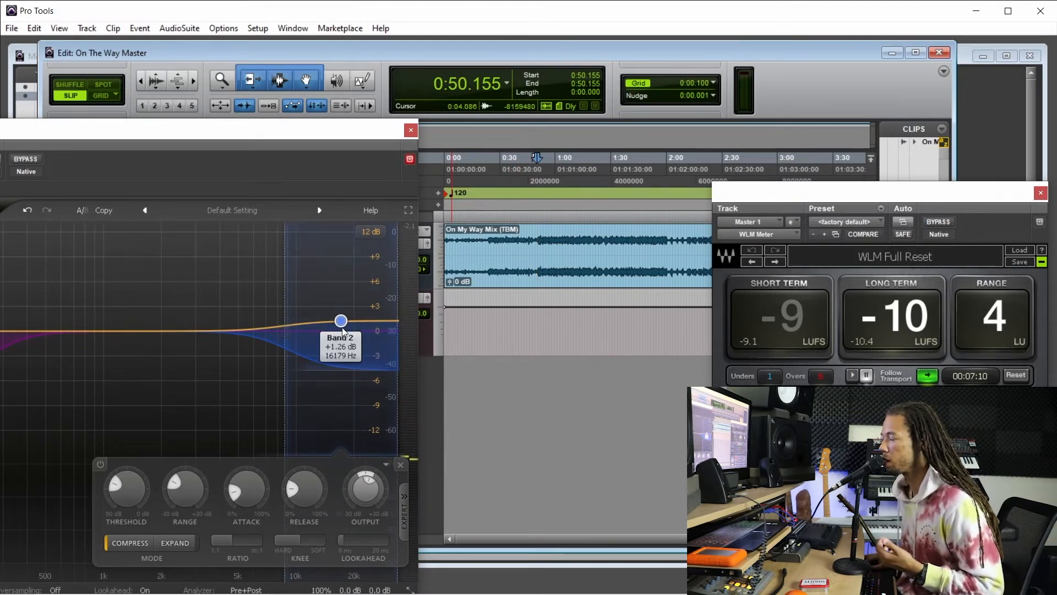
{"action": "mouse_move", "coordinate": [290, 397]}
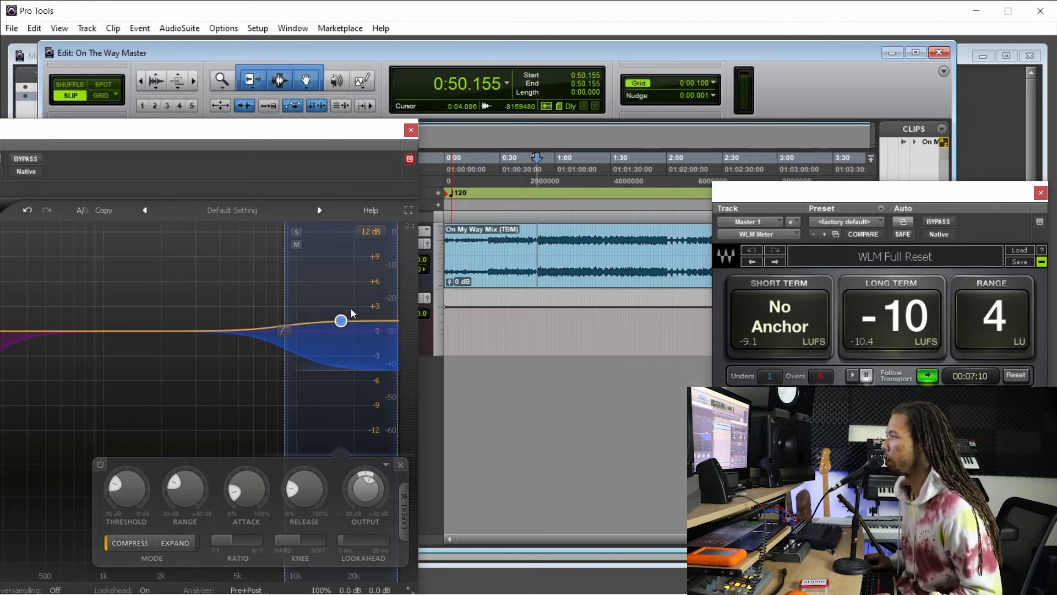
{"action": "left_click", "coordinate": [536, 239]}
{"action": "left_click", "coordinate": [535, 238]}
{"action": "key", "text": "space"}
{"action": "left_click_drag", "start_coordinate": [290, 135], "coordinate": [456, 105]}
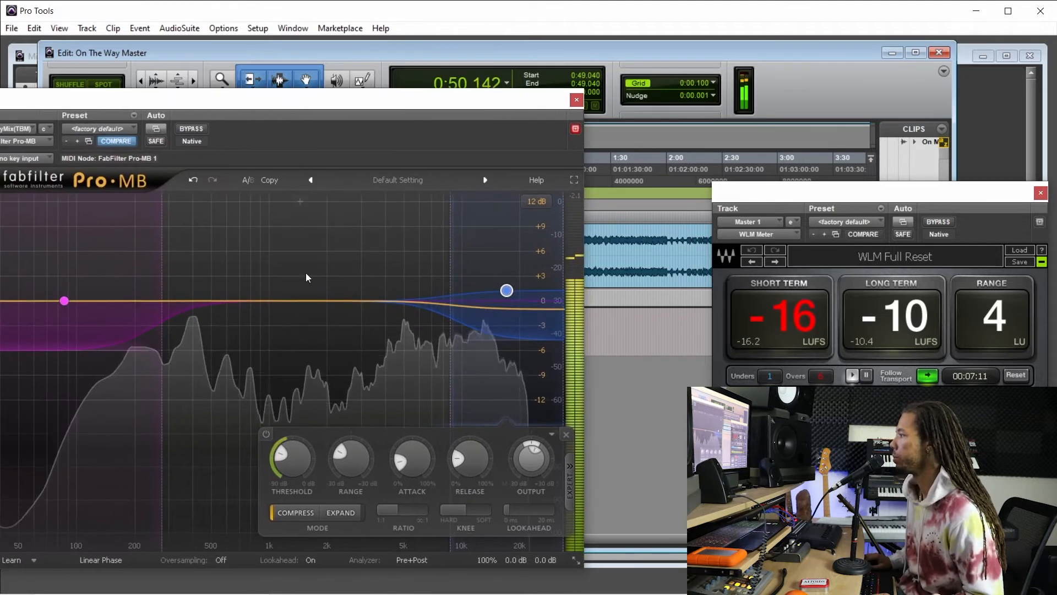
{"action": "left_click", "coordinate": [266, 434]}
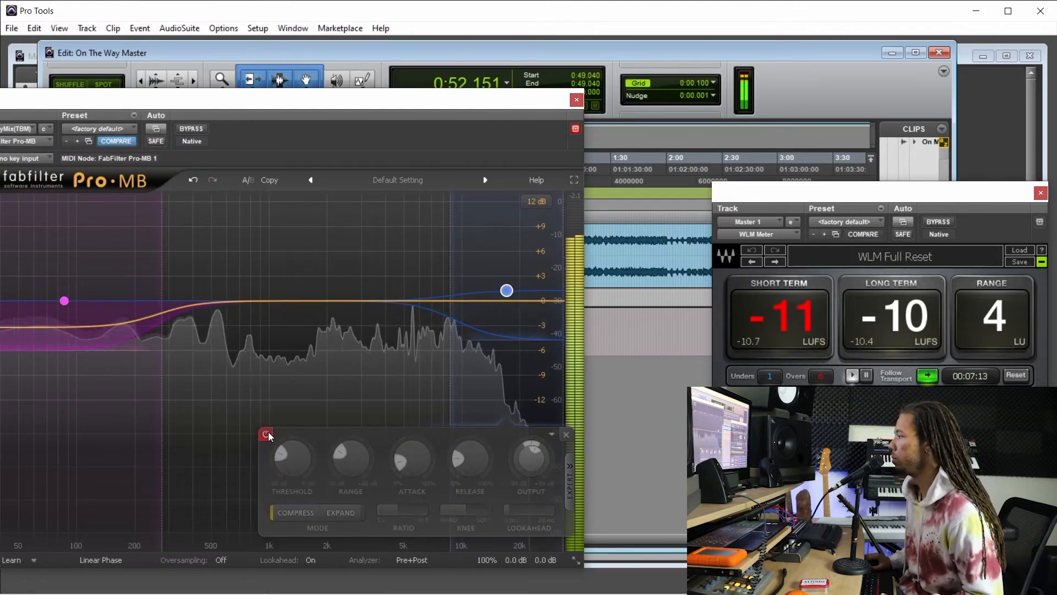
{"action": "left_click", "coordinate": [266, 435]}
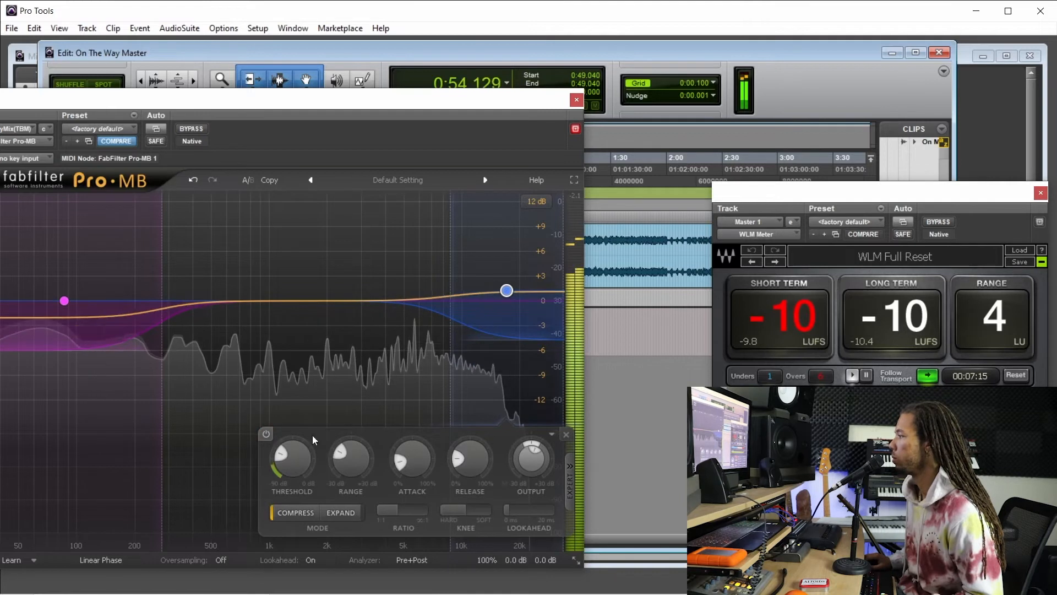
Fine-tune the high band's attack and raise its output level slightly while the mix plays.
{"action": "mouse_move", "coordinate": [414, 463]}
{"action": "left_click_drag", "start_coordinate": [415, 464], "coordinate": [414, 462]}
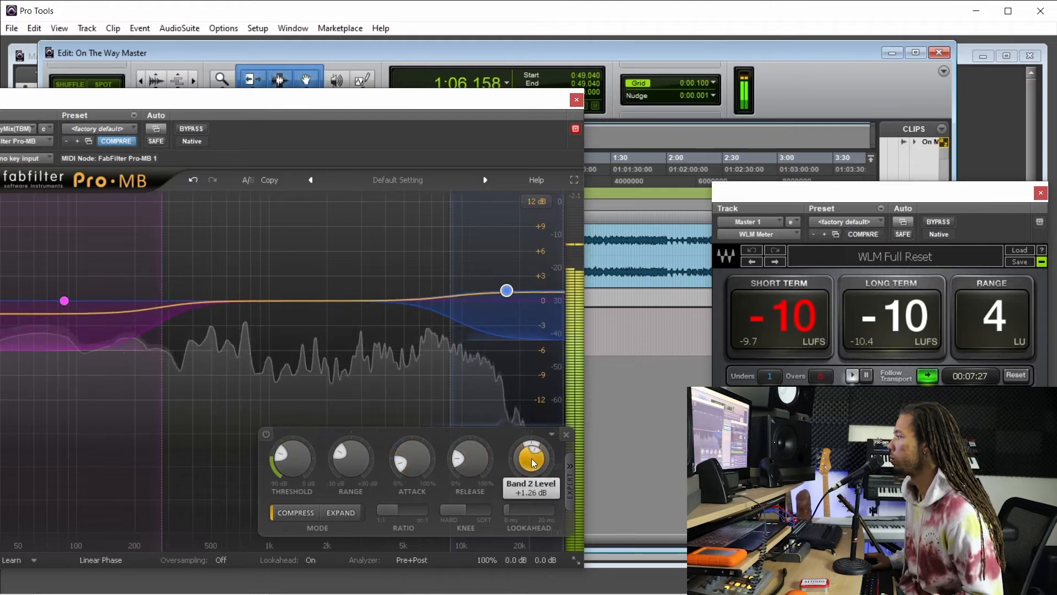
{"action": "left_click_drag", "start_coordinate": [533, 463], "coordinate": [533, 462]}
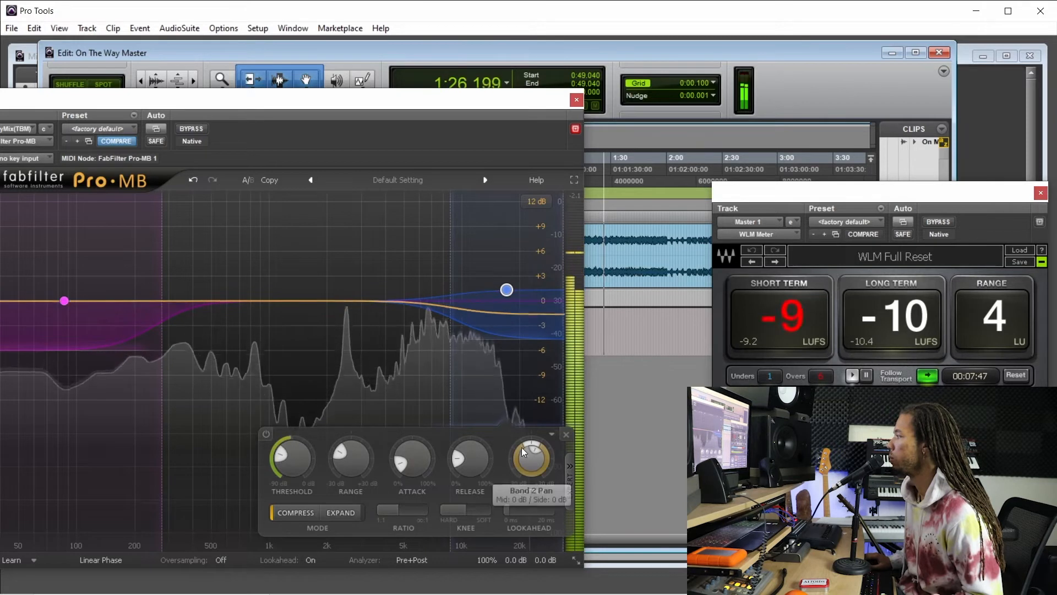
Lower the high band's release to about 15.7%, close Pro-MB, and stop playback.
{"action": "scroll", "coordinate": [471, 469], "scroll_direction": "down", "scroll_amount": 3}
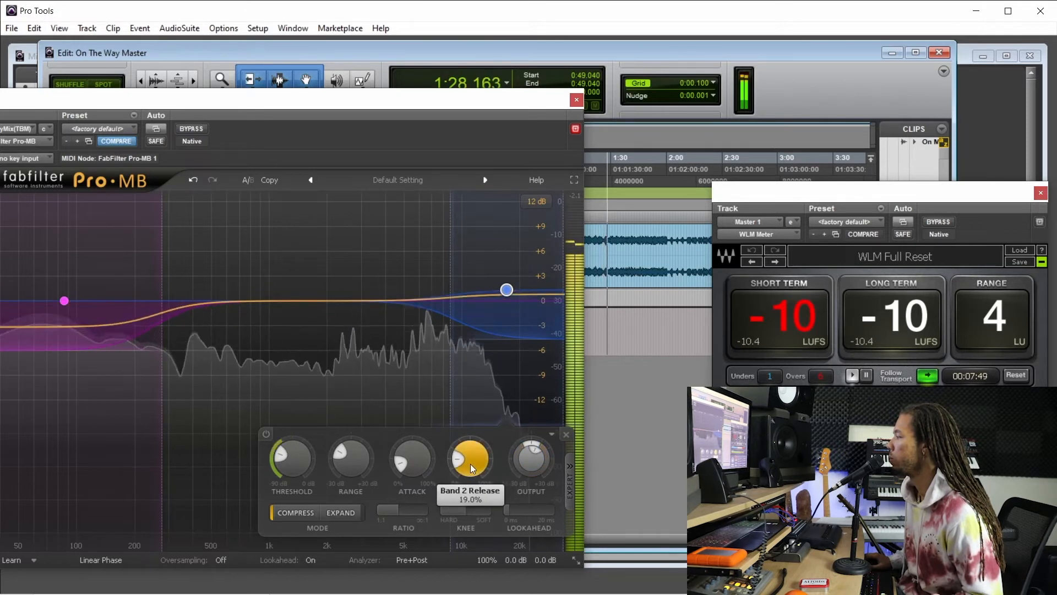
{"action": "scroll", "coordinate": [471, 469], "scroll_direction": "down", "scroll_amount": 3}
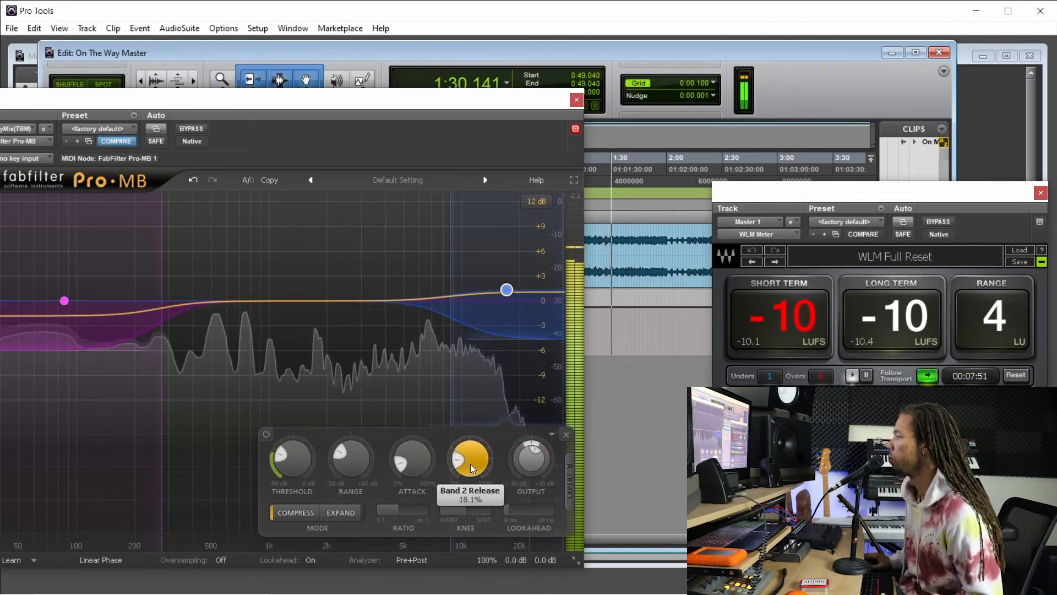
{"action": "scroll", "coordinate": [470, 468], "scroll_direction": "down", "scroll_amount": 1}
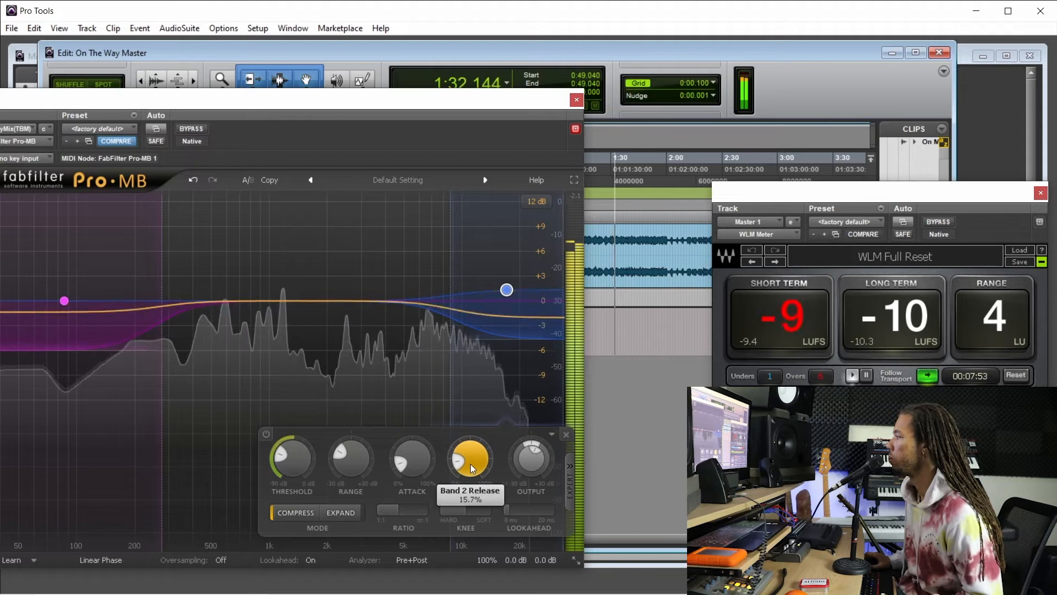
{"action": "scroll", "coordinate": [471, 469], "scroll_direction": "down", "scroll_amount": 2}
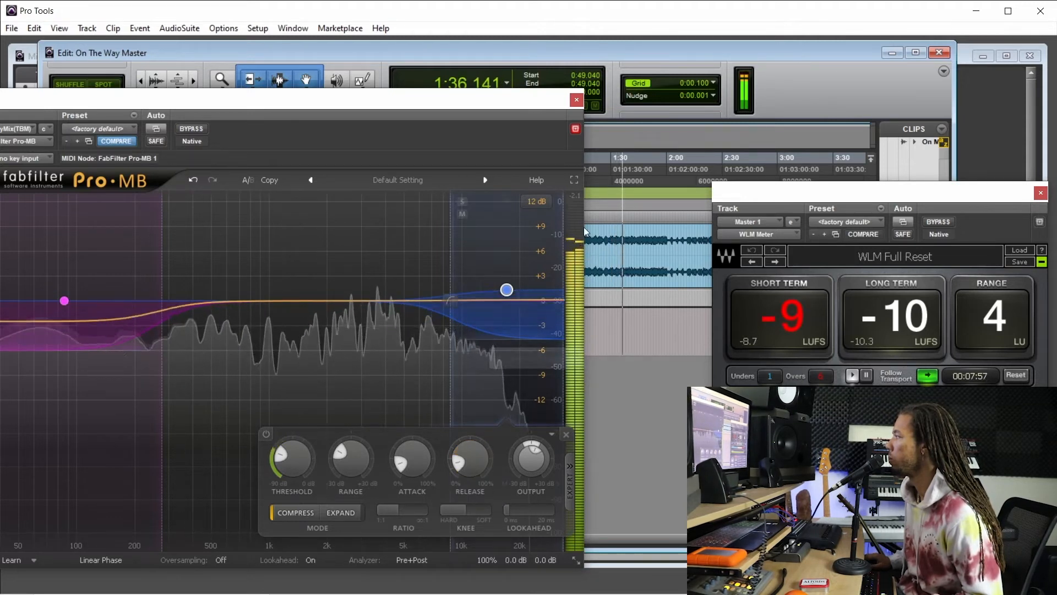
{"action": "left_click", "coordinate": [576, 100]}
{"action": "key", "text": "space"}
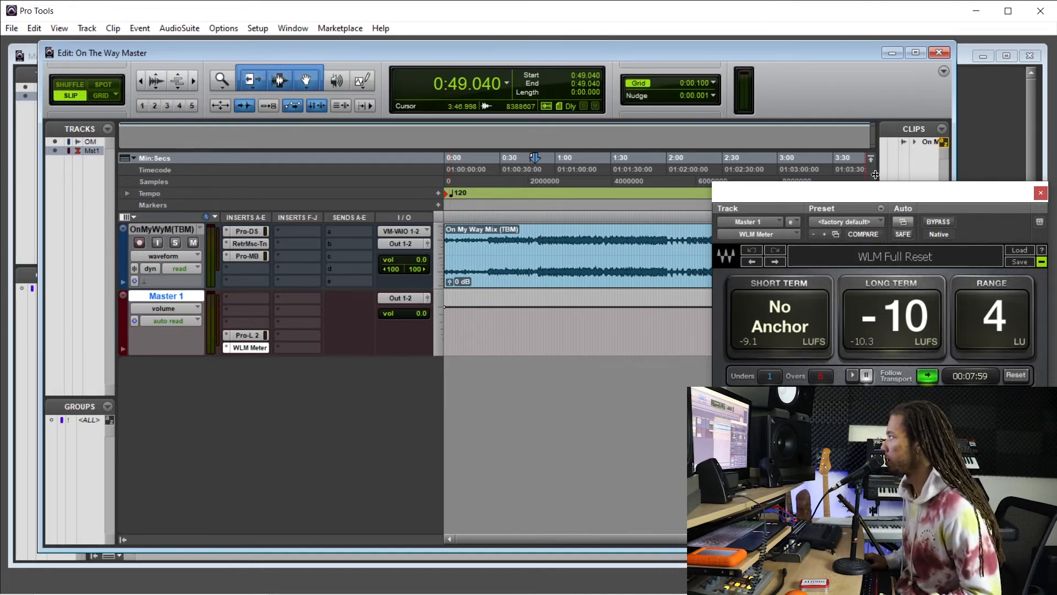
Bypass the Pro-DS, Music-Tone equalizer and Pro-MB inserts on the mix track, and listen from about 0:49.8.
{"action": "left_click_drag", "start_coordinate": [877, 192], "coordinate": [898, 190]}
{"action": "left_click", "coordinate": [177, 229]}
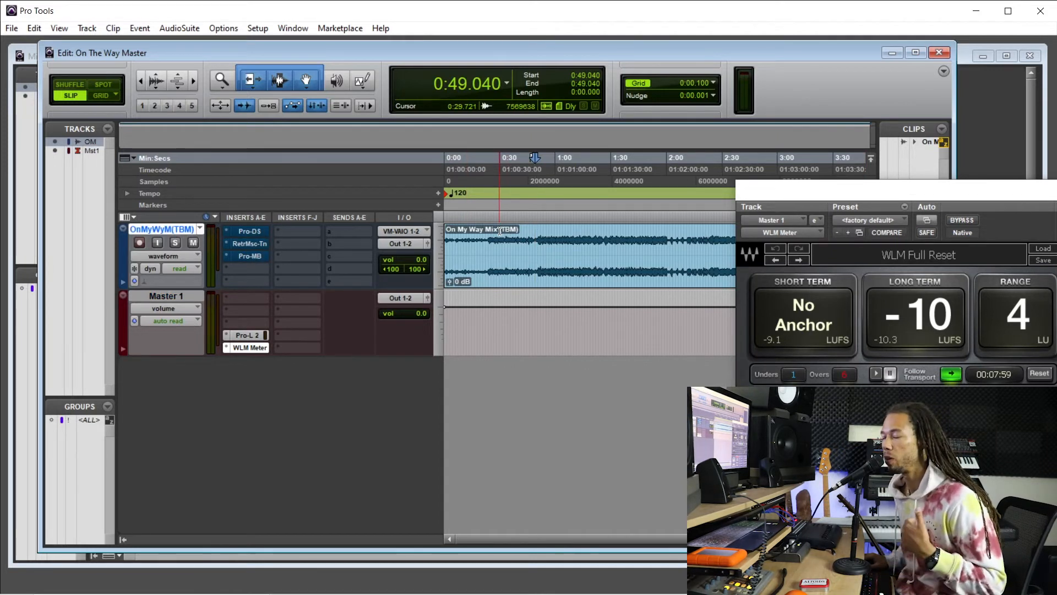
{"action": "left_click", "coordinate": [535, 241]}
{"action": "left_click", "coordinate": [536, 240]}
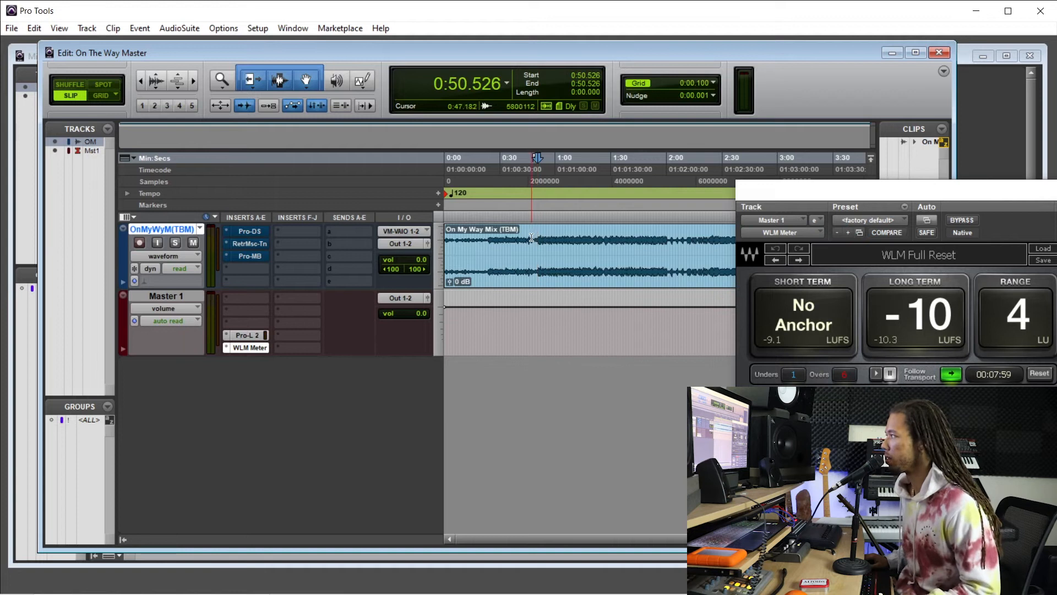
{"action": "key", "text": "space"}
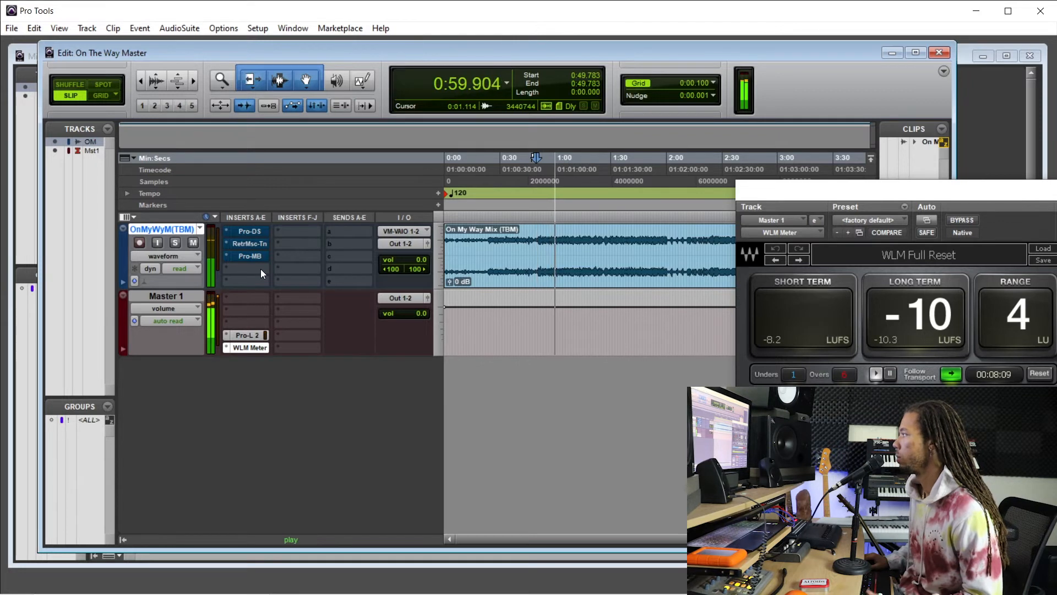
{"action": "key", "text": "space"}
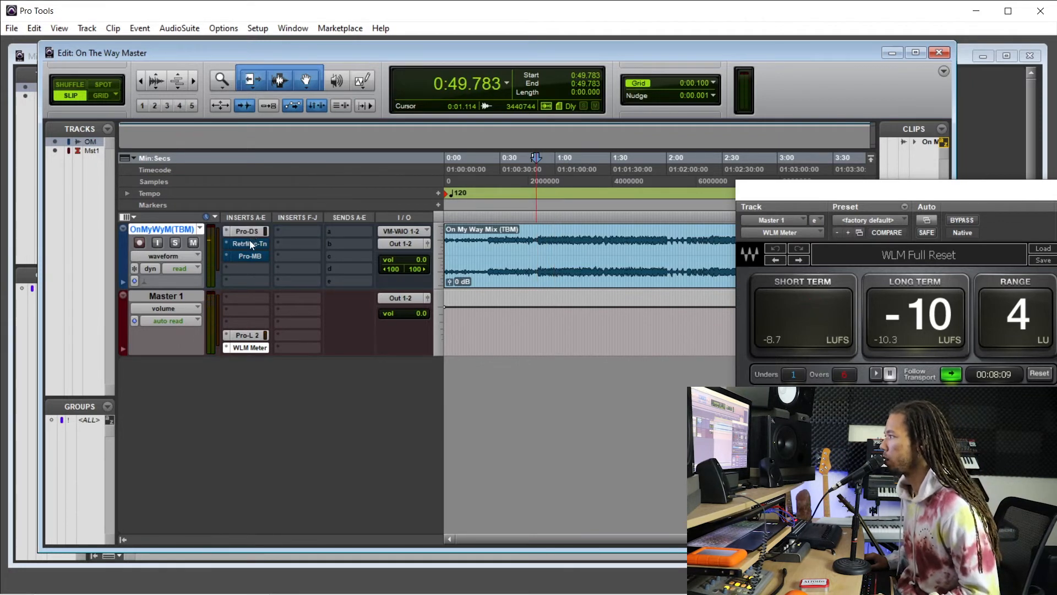
Re-enable the mix track's bypassed inserts and listen to the same section from about 0:49.8.
{"action": "left_click", "coordinate": [251, 257], "text": "ctrl"}
{"action": "key", "text": "space"}
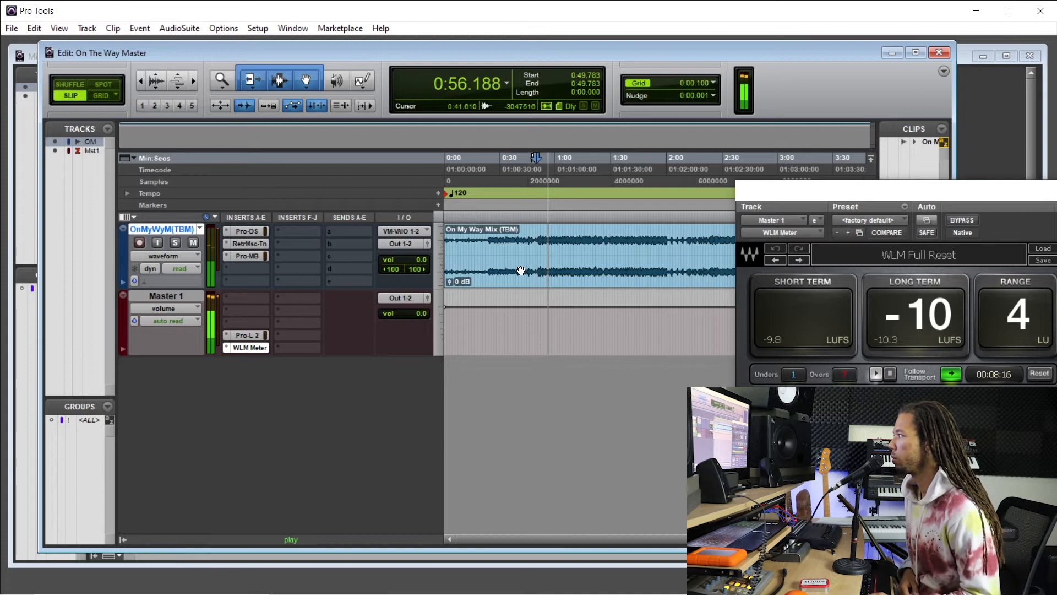
{"action": "key", "text": "space"}
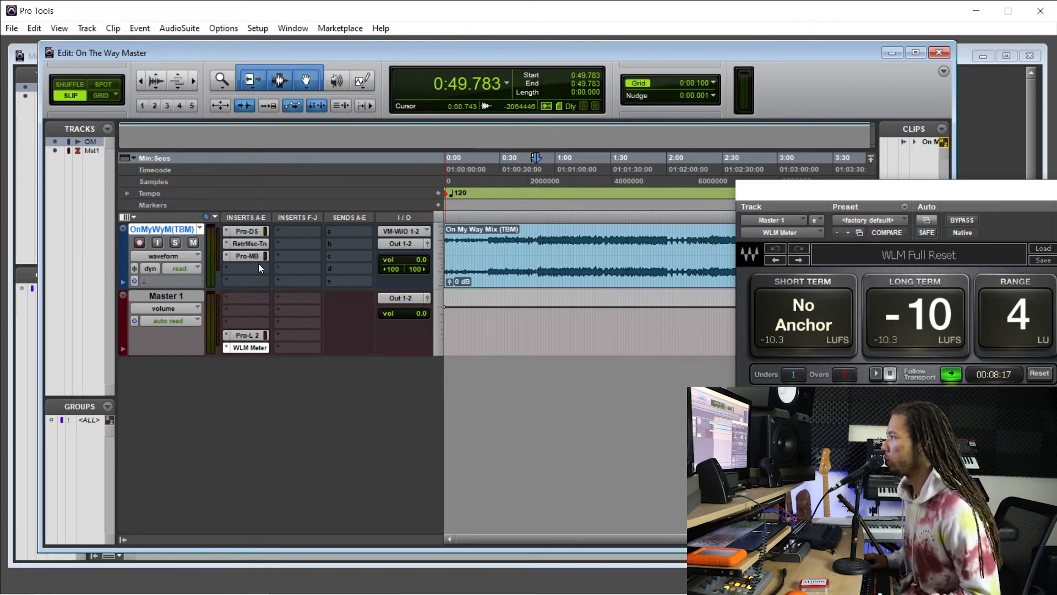
Play the mix from about 0:50.9, raise Pro-MB's low band threshold to about -27.54 dB, and close Pro-MB.
{"action": "left_click", "coordinate": [538, 238]}
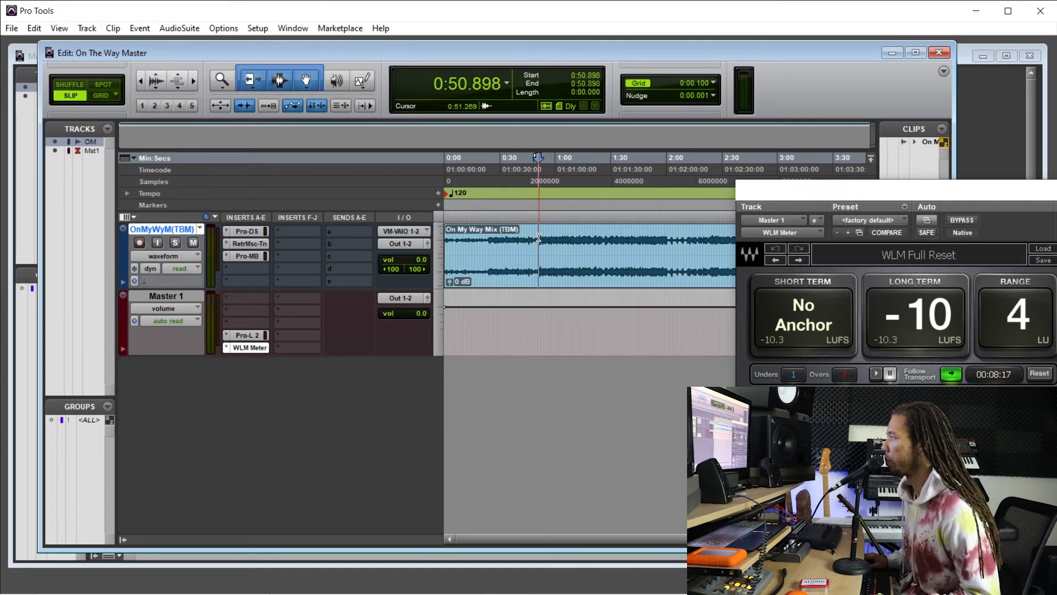
{"action": "key", "text": "space"}
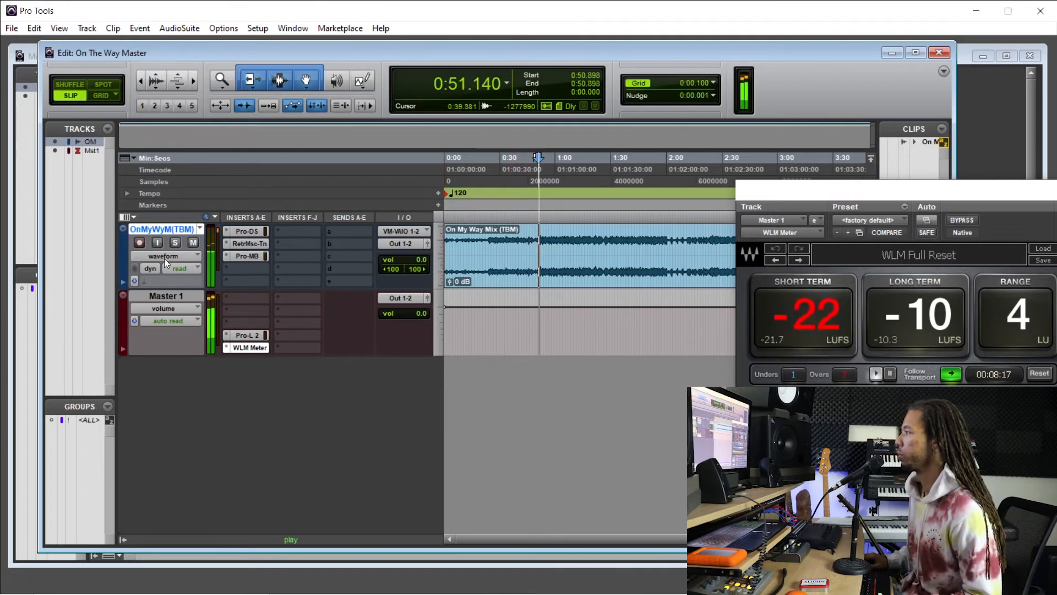
{"action": "left_click", "coordinate": [255, 257]}
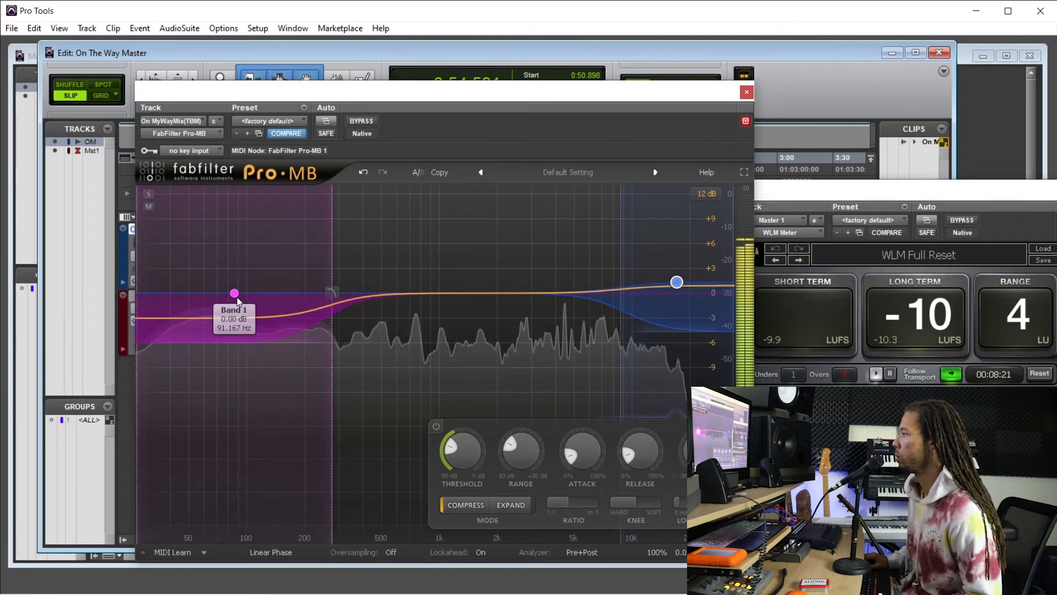
{"action": "left_click", "coordinate": [235, 294]}
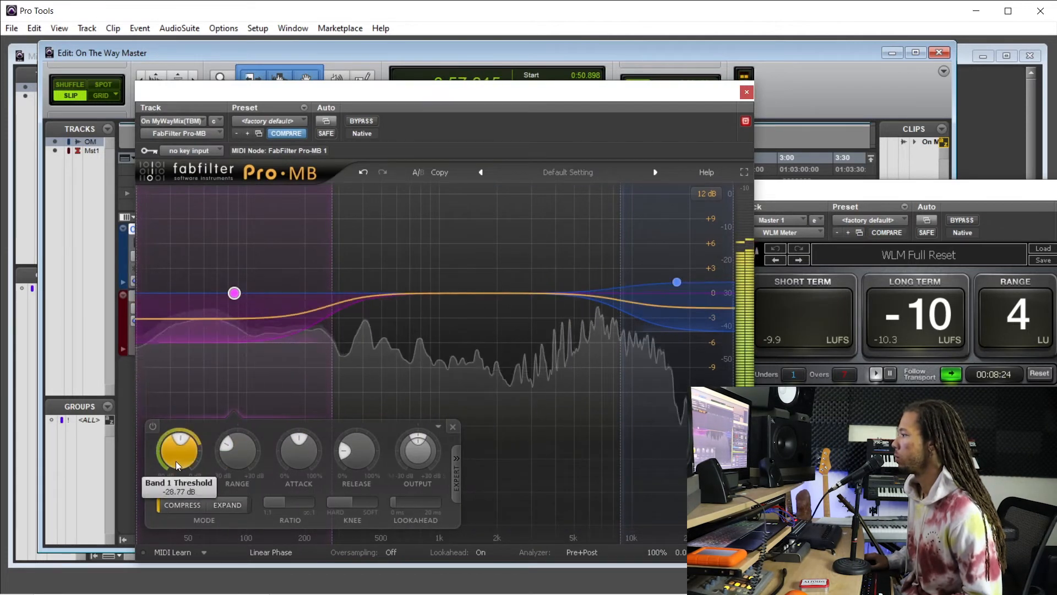
{"action": "left_click_drag", "start_coordinate": [177, 461], "coordinate": [177, 461]}
{"action": "scroll", "coordinate": [177, 461], "scroll_direction": "up", "scroll_amount": 1}
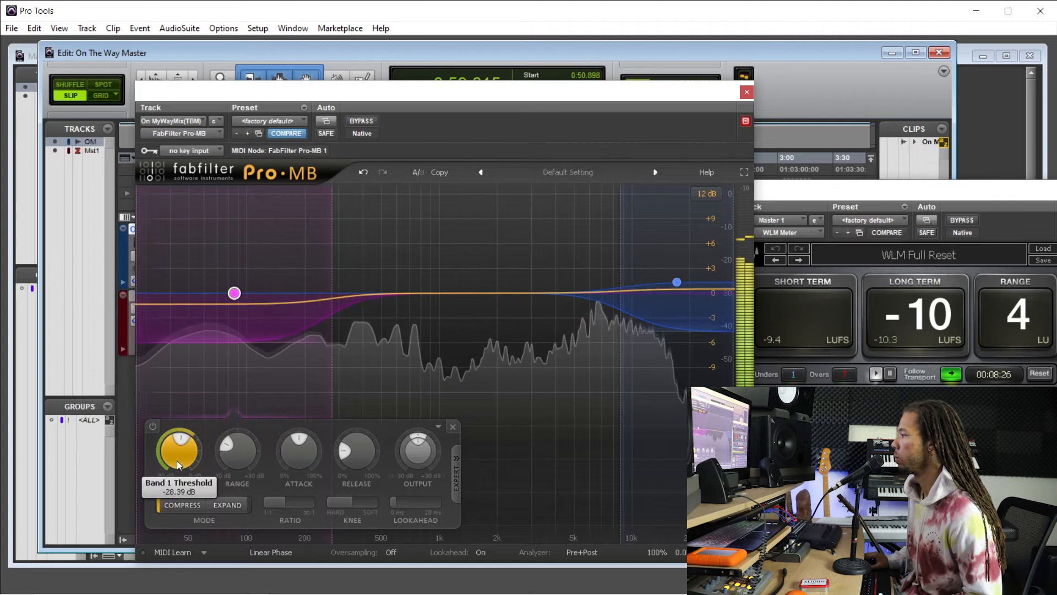
{"action": "scroll", "coordinate": [177, 460], "scroll_direction": "up", "scroll_amount": 1}
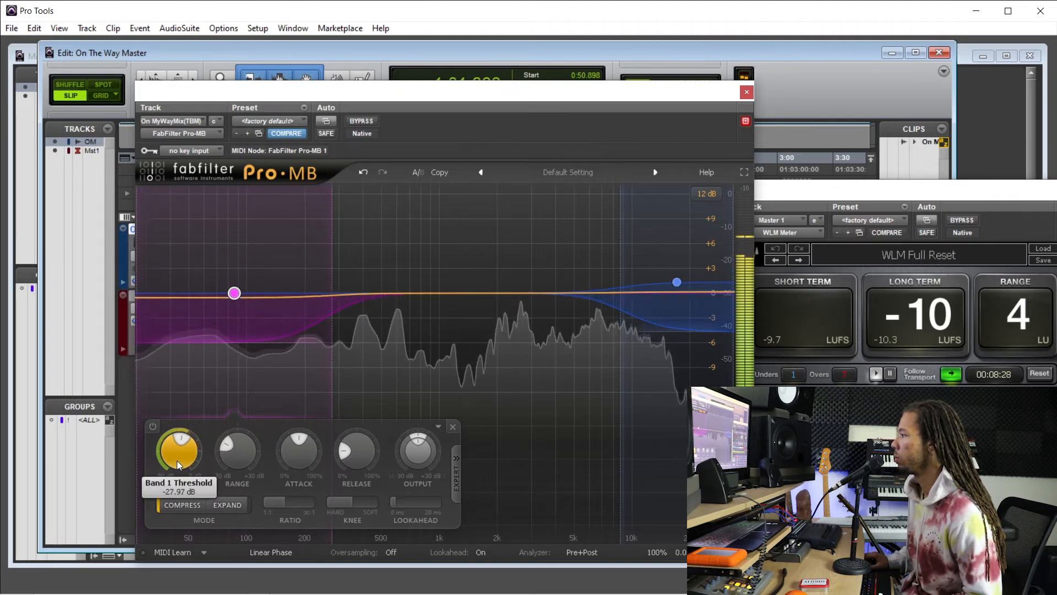
{"action": "left_click_drag", "start_coordinate": [176, 461], "coordinate": [177, 460]}
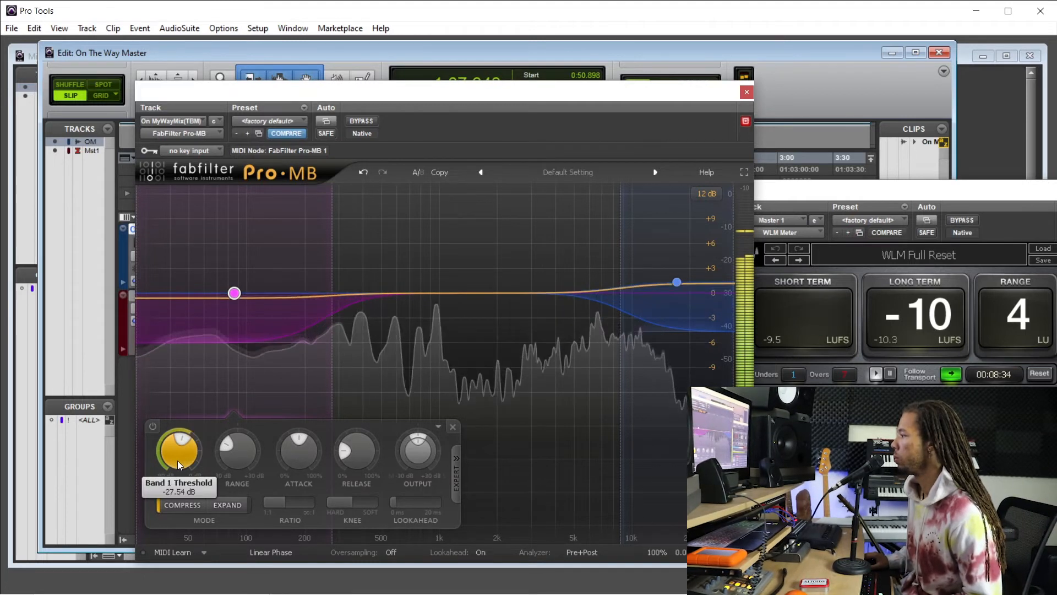
{"action": "left_click", "coordinate": [746, 92]}
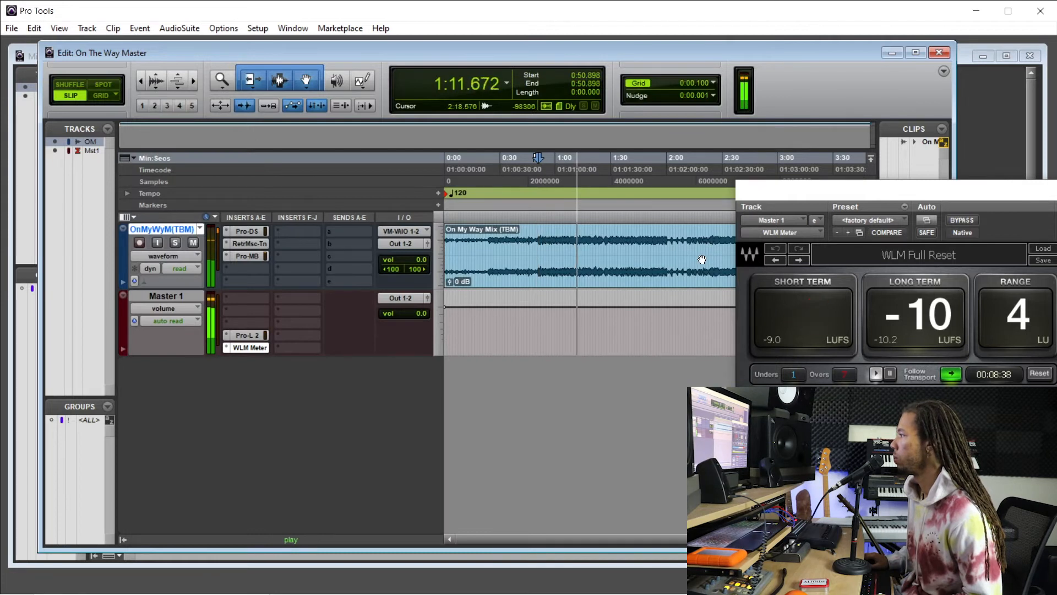
Compare Pro-MB's high band off and on, lower its output slightly, close the plug-in and stop playback.
{"action": "left_click", "coordinate": [256, 256]}
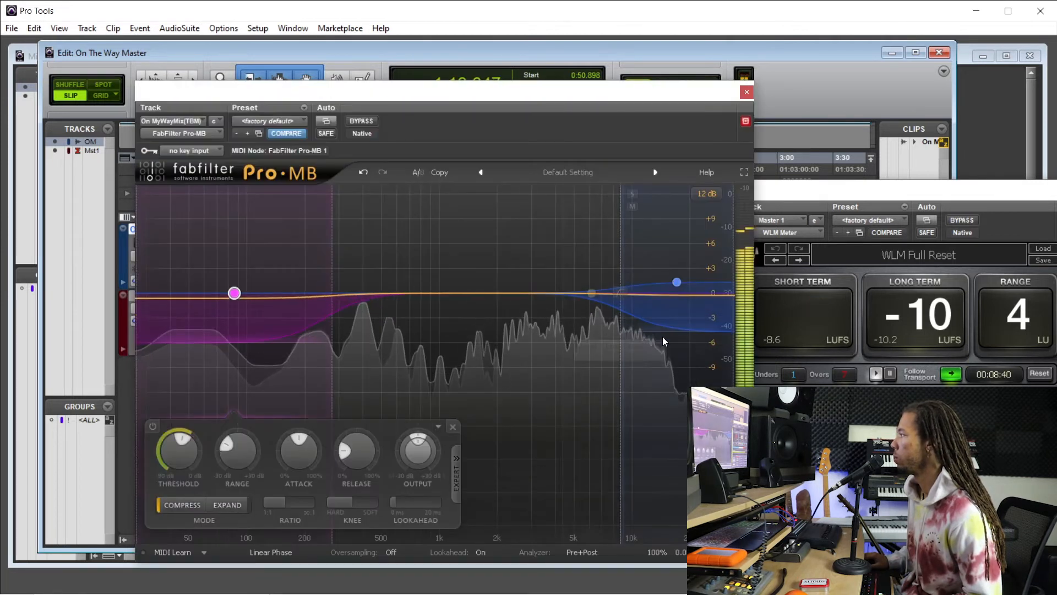
{"action": "left_click", "coordinate": [677, 281]}
{"action": "left_click", "coordinate": [437, 424]}
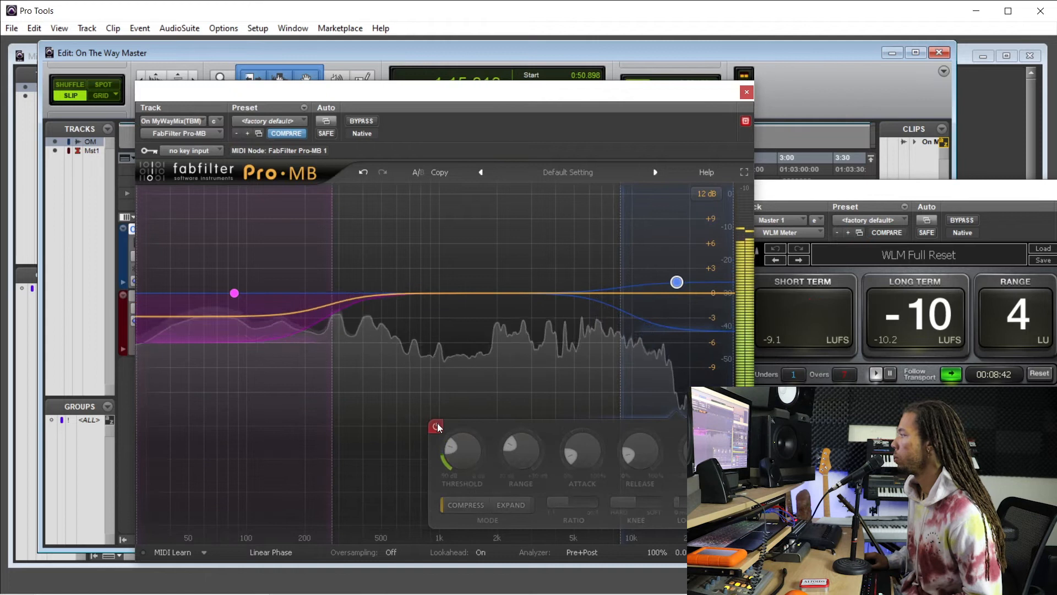
{"action": "left_click", "coordinate": [436, 425]}
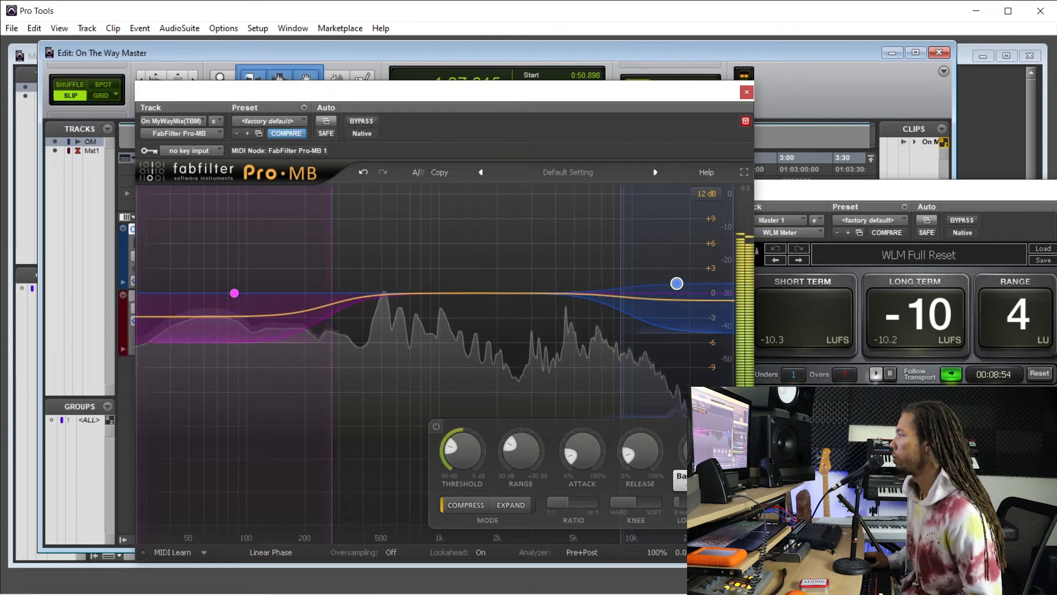
{"action": "left_click", "coordinate": [747, 92]}
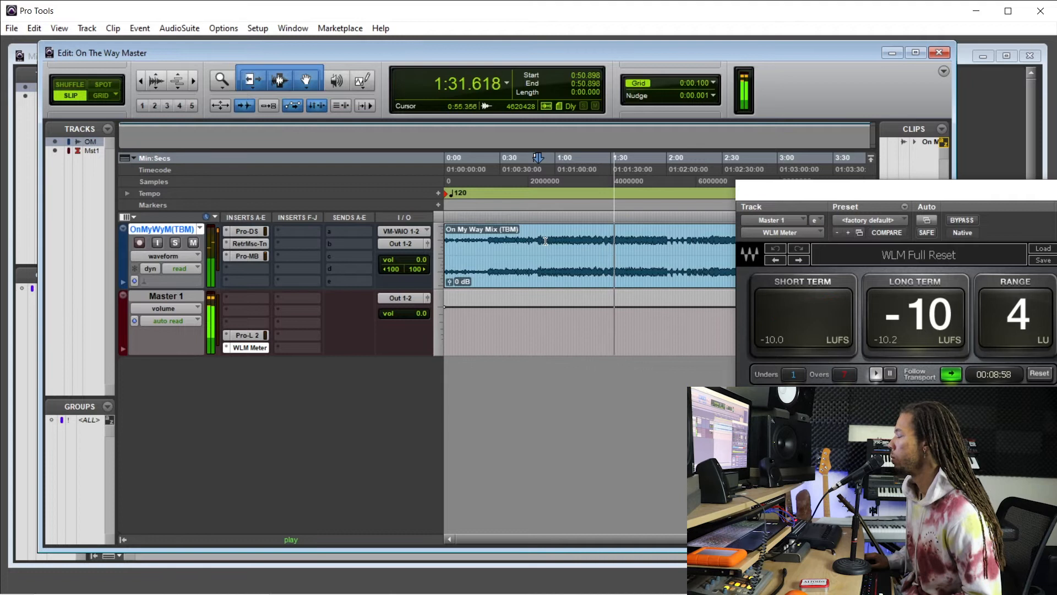
{"action": "key", "text": "space"}
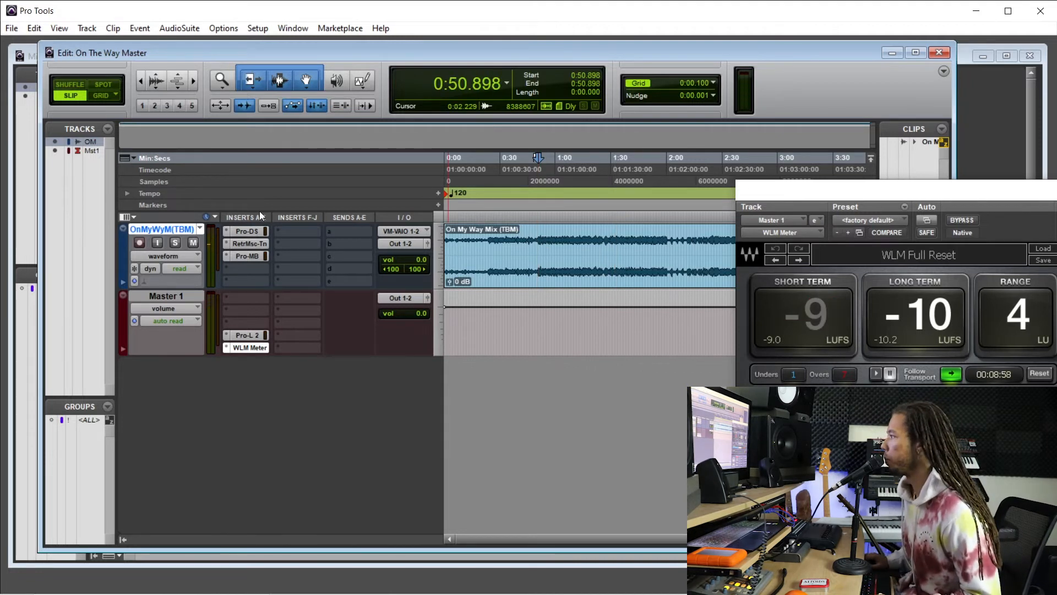
Insert Virtual Tape Machines in the mix track's slot E, with noise reduction at -80 dB and the linked input at -18.0 dB.
{"action": "left_click", "coordinate": [243, 282]}
{"action": "mouse_move", "coordinate": [293, 302]}
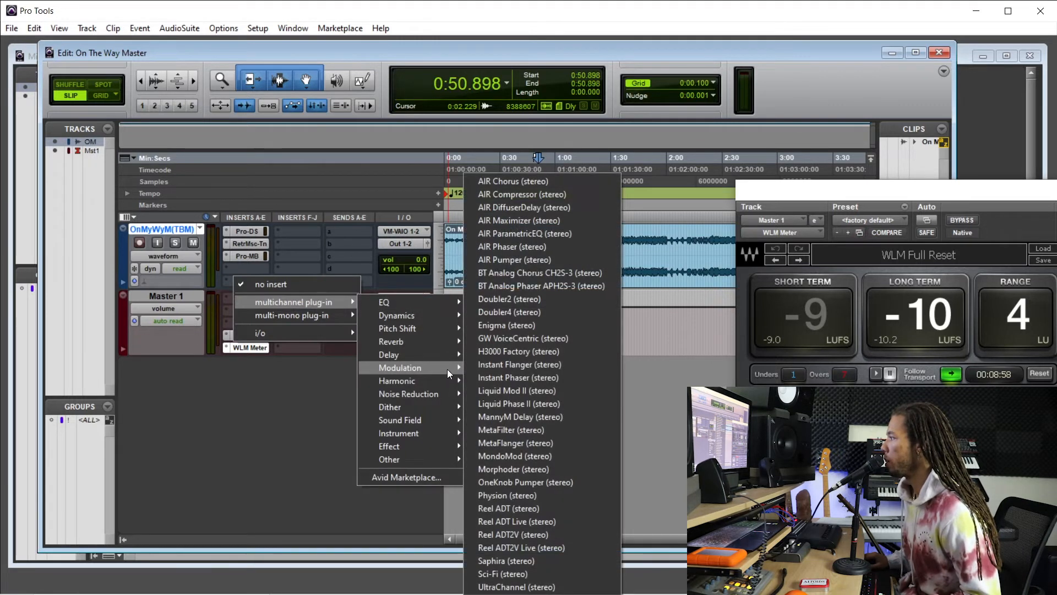
{"action": "mouse_move", "coordinate": [444, 379]}
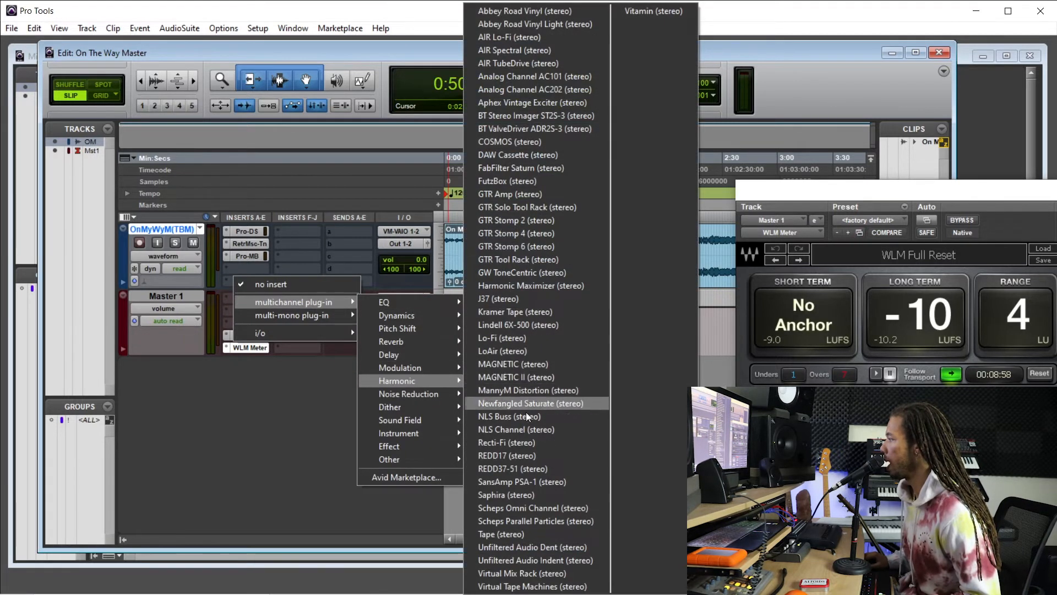
{"action": "left_click", "coordinate": [551, 586]}
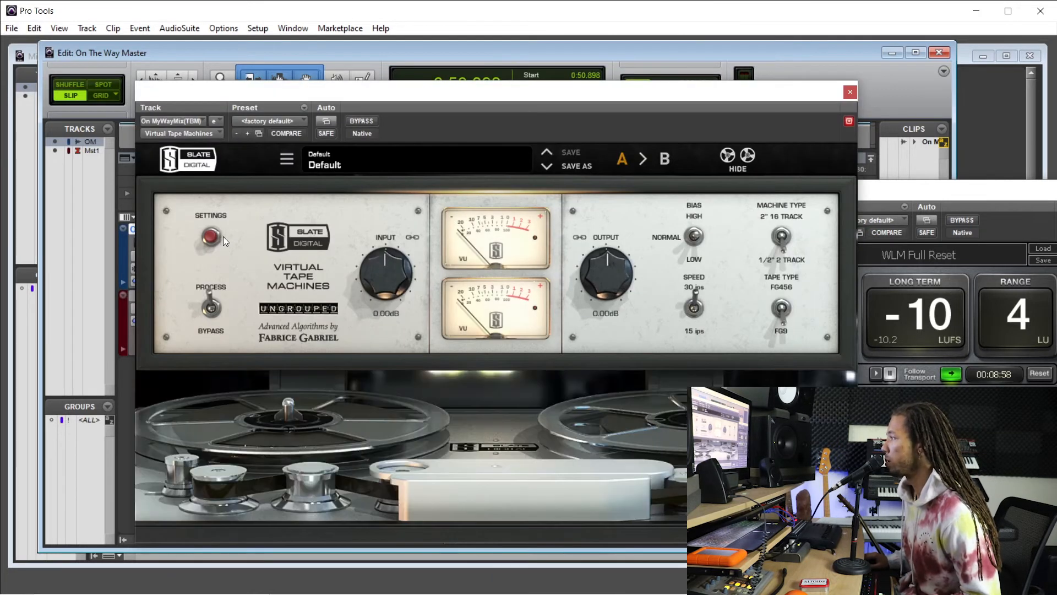
{"action": "left_click", "coordinate": [207, 234]}
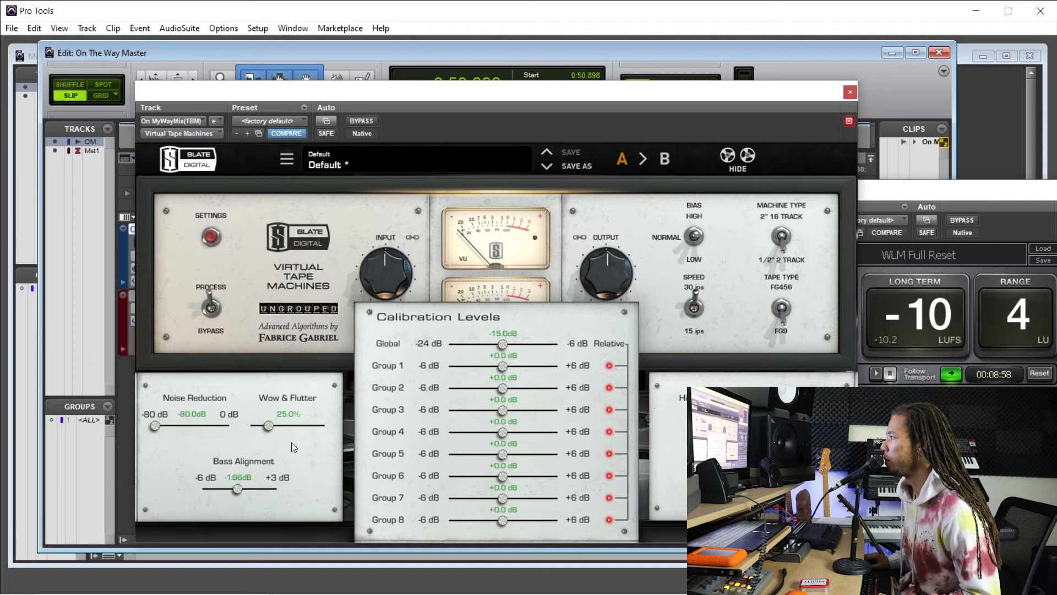
{"action": "left_click", "coordinate": [211, 237]}
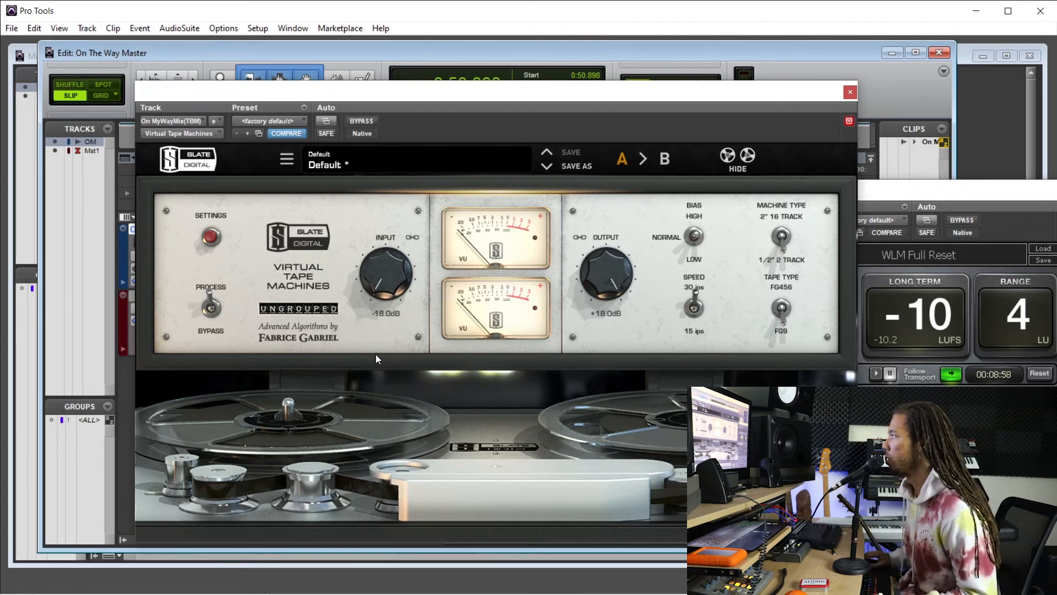
Bypass Virtual Tape Machines, play the mix from about 0:50.5, and re-enable the plug-in to compare the sound.
{"action": "left_click_drag", "start_coordinate": [473, 96], "coordinate": [469, 306]}
{"action": "left_click", "coordinate": [384, 311]}
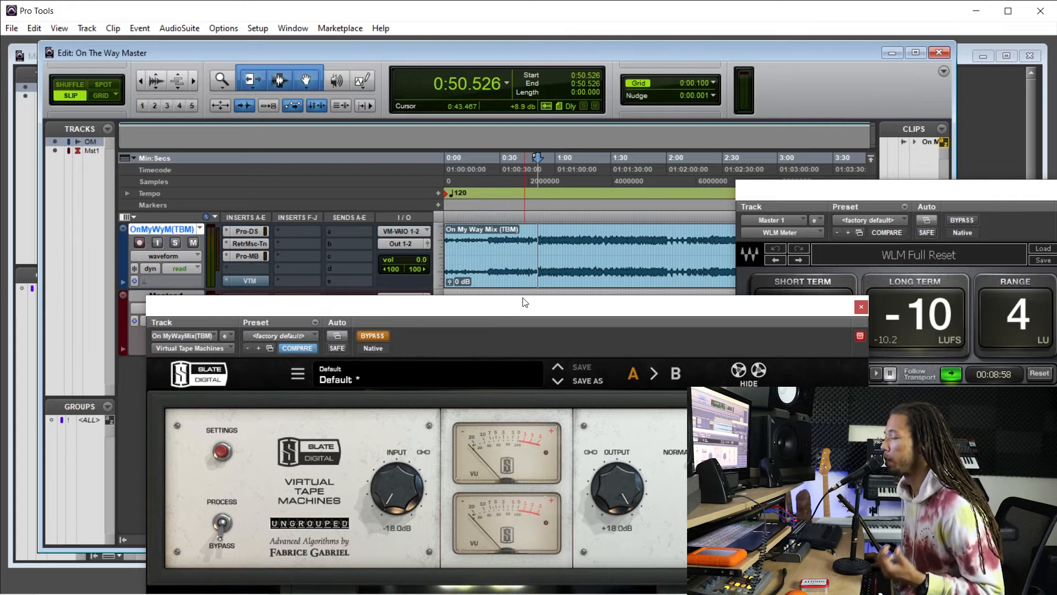
{"action": "left_click_drag", "start_coordinate": [551, 309], "coordinate": [545, 169]}
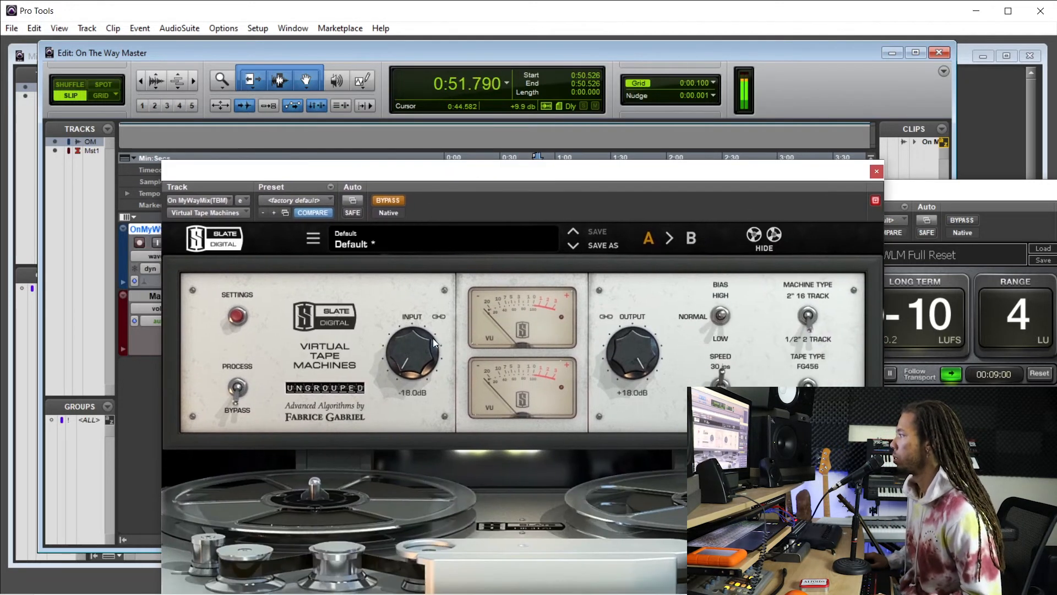
{"action": "left_click", "coordinate": [388, 200]}
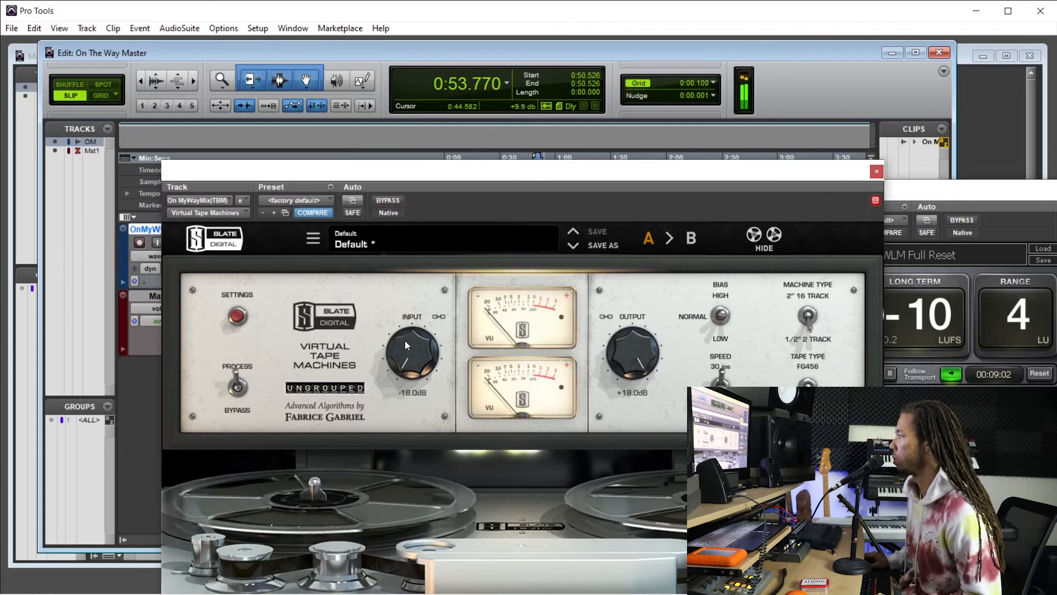
Raise the tape machine's linked input to about -9.36 dB while comparing against bypass, close the plug-in and stop playback.
{"action": "scroll", "coordinate": [413, 350], "scroll_direction": "up", "scroll_amount": 4}
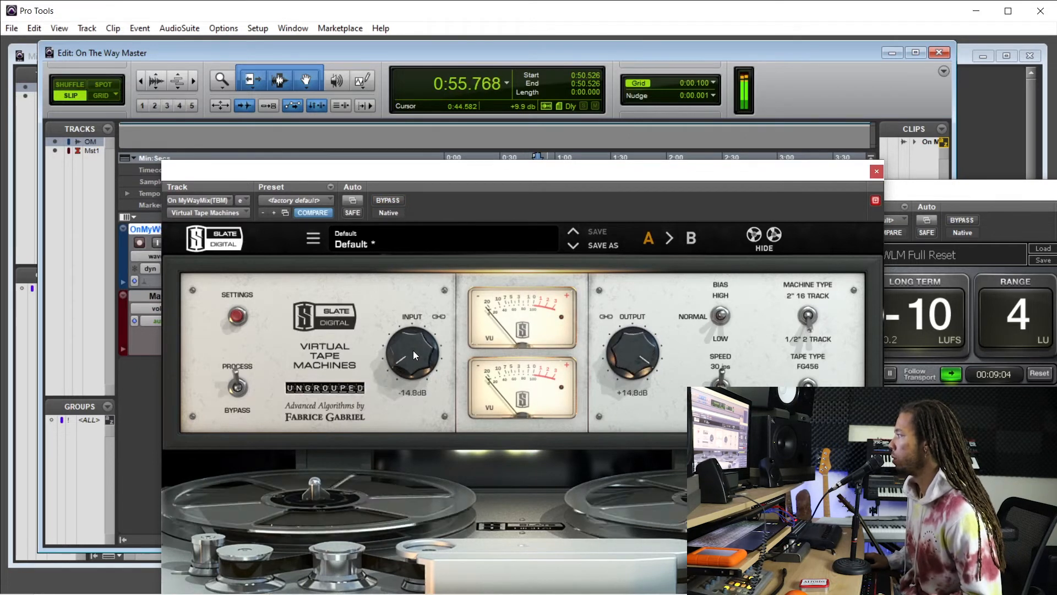
{"action": "left_click", "coordinate": [397, 200]}
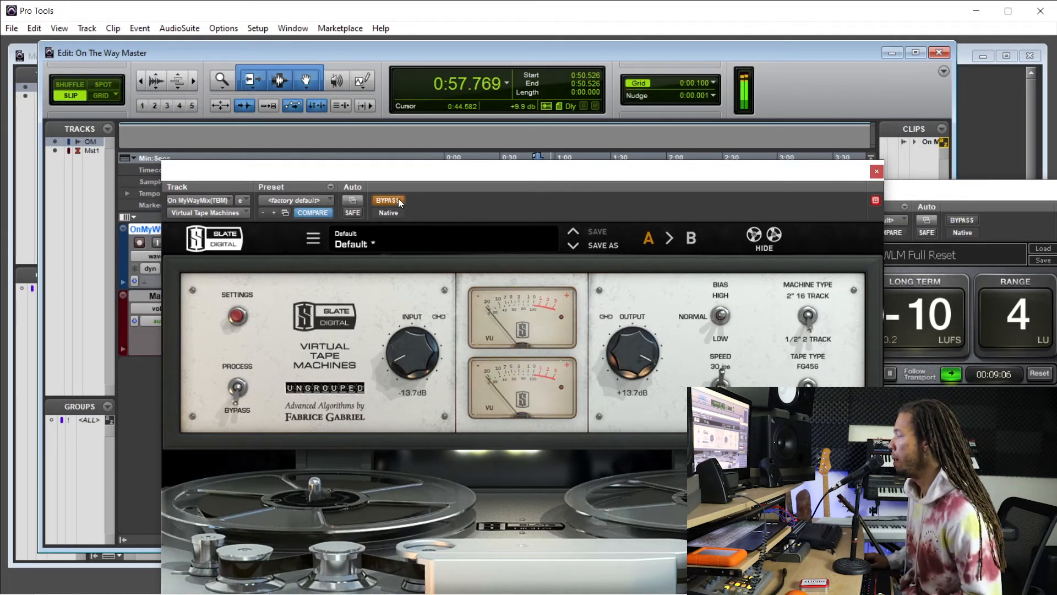
{"action": "left_click", "coordinate": [394, 200]}
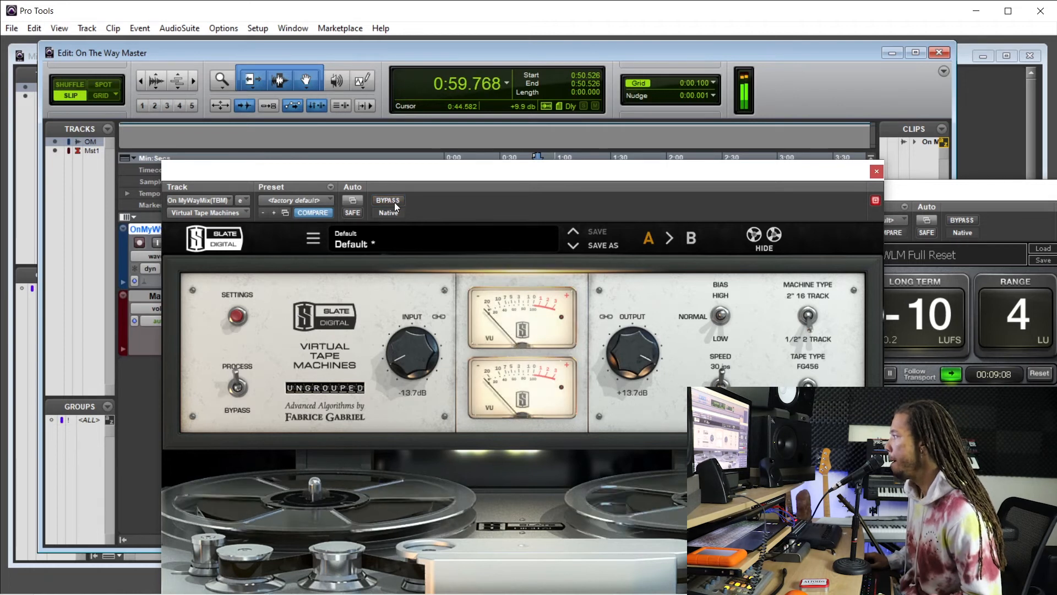
{"action": "scroll", "coordinate": [417, 349], "scroll_direction": "up", "scroll_amount": 1}
{"action": "scroll", "coordinate": [416, 349], "scroll_direction": "up", "scroll_amount": 4}
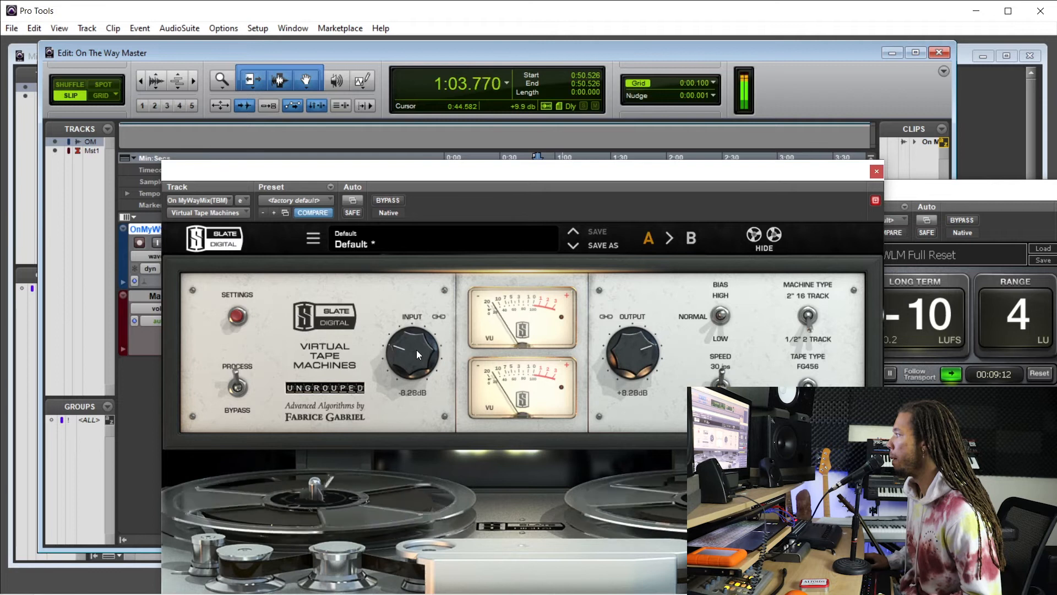
{"action": "scroll", "coordinate": [417, 349], "scroll_direction": "down", "scroll_amount": 2}
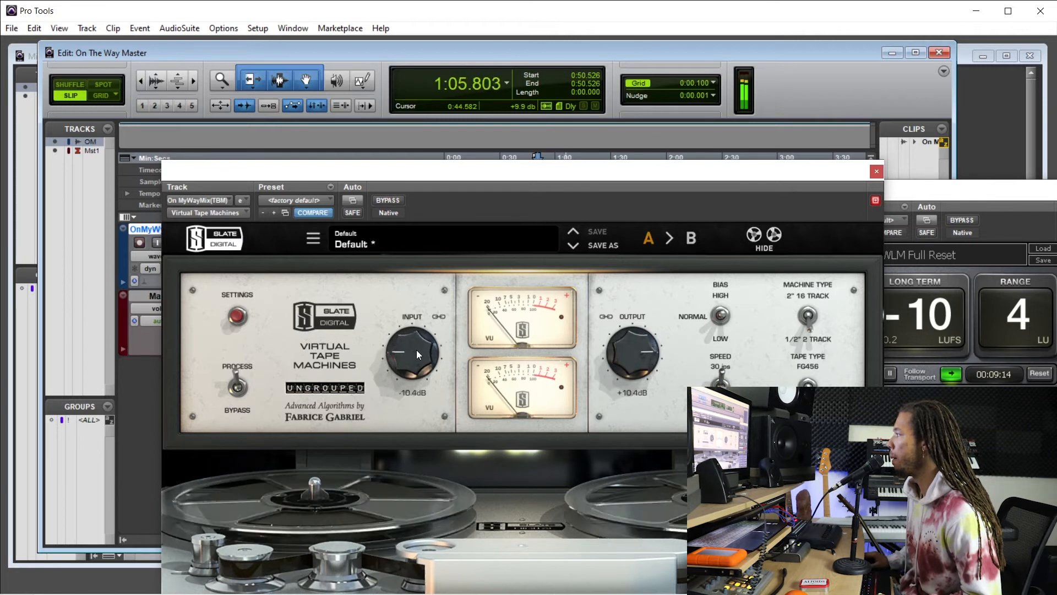
{"action": "scroll", "coordinate": [417, 349], "scroll_direction": "up", "scroll_amount": 1}
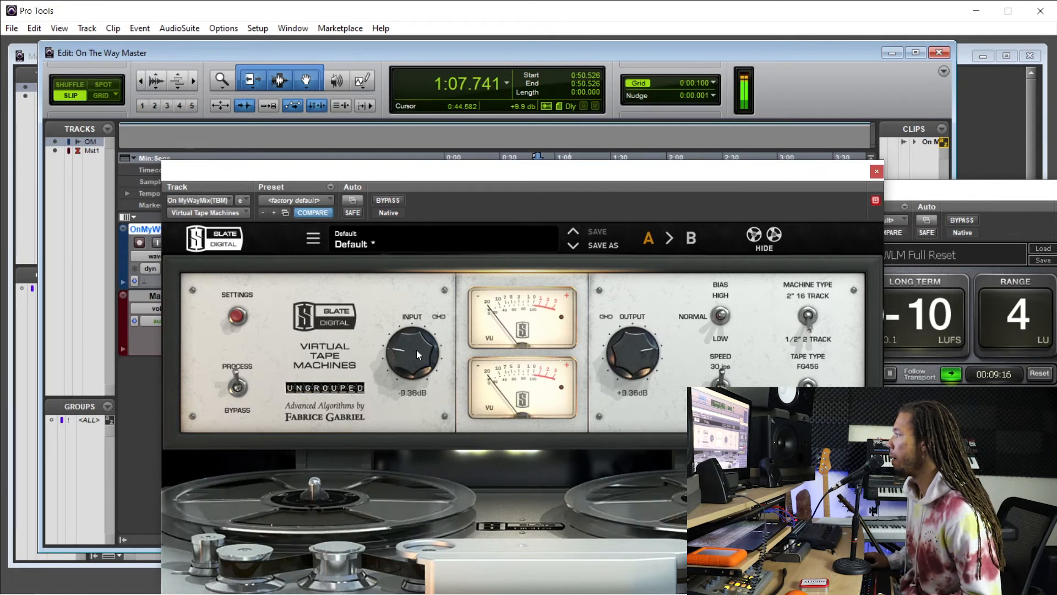
{"action": "left_click", "coordinate": [876, 172]}
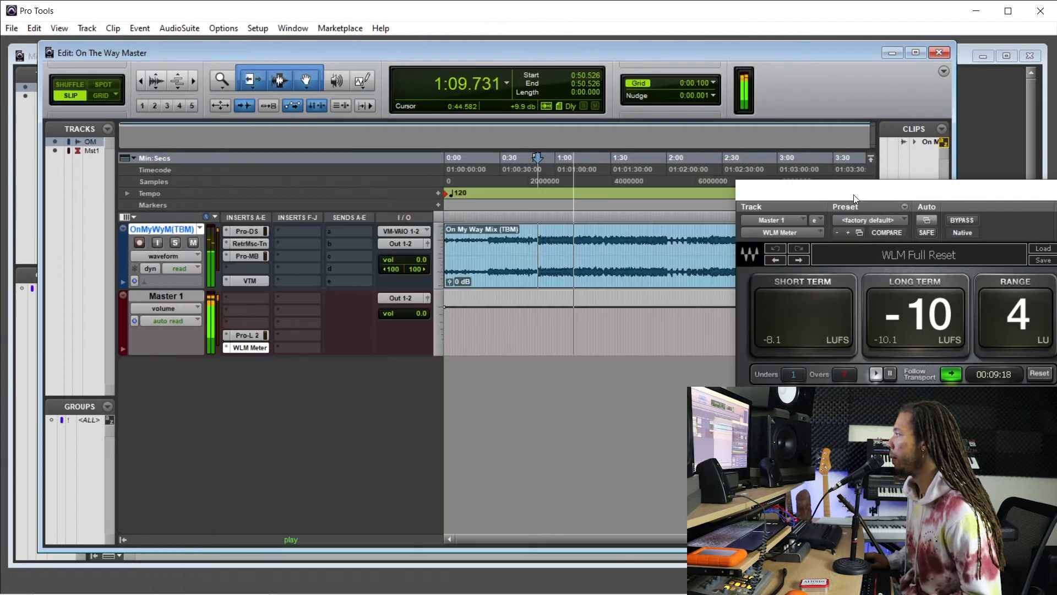
{"action": "key", "text": "space"}
Play the mix from about 0:54.6, lower Pro-L 2's gain on Master 1 to about +15.8 dB, and close the limiter.
{"action": "left_click", "coordinate": [247, 335]}
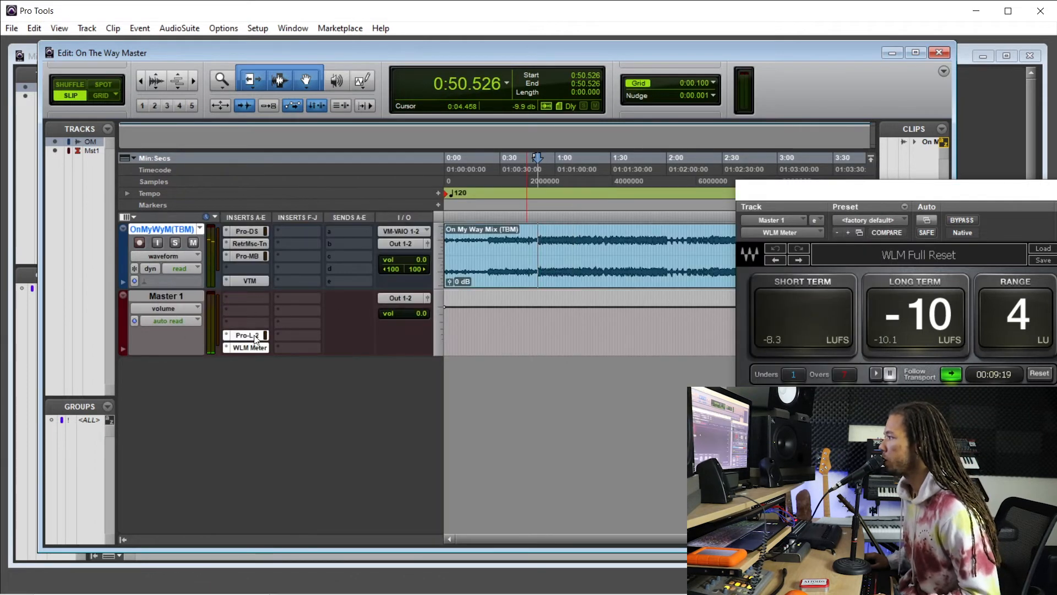
{"action": "left_click_drag", "start_coordinate": [330, 172], "coordinate": [500, 346]}
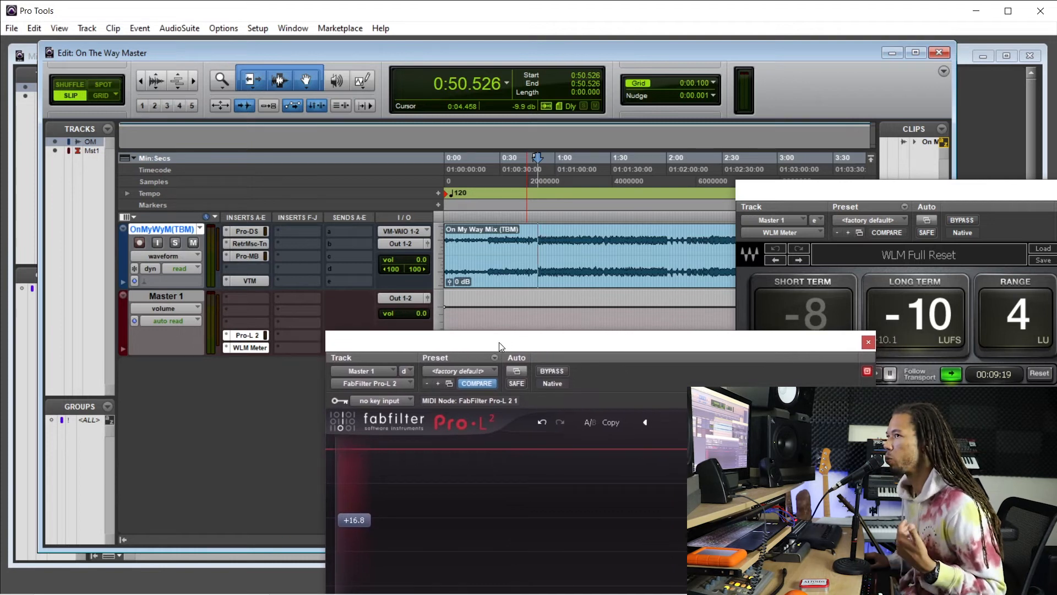
{"action": "left_click_drag", "start_coordinate": [500, 346], "coordinate": [478, 342]}
{"action": "left_click_drag", "start_coordinate": [353, 342], "coordinate": [339, 324]}
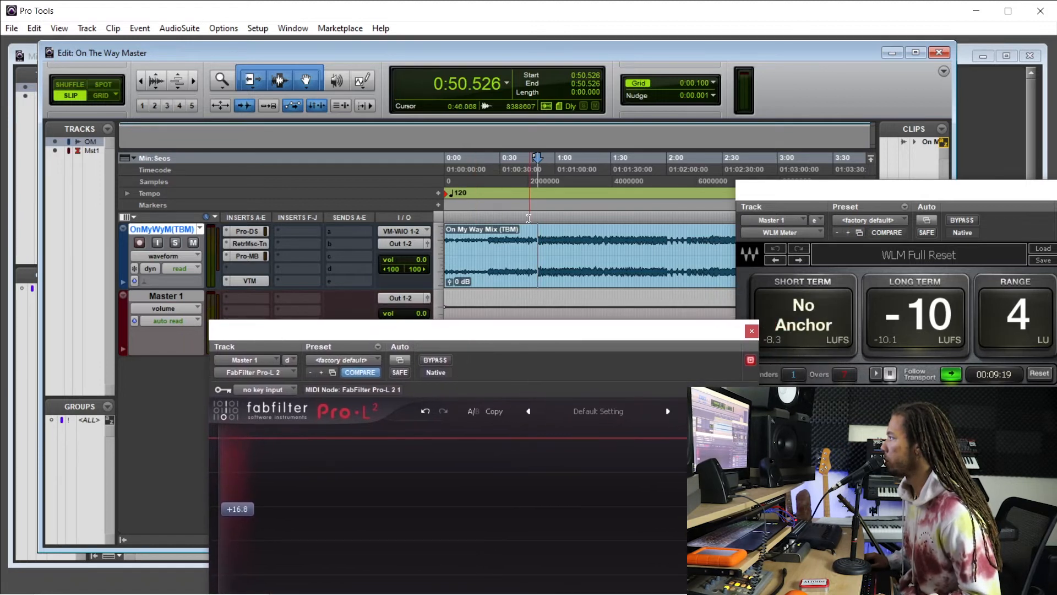
{"action": "left_click_drag", "start_coordinate": [384, 332], "coordinate": [347, 291]}
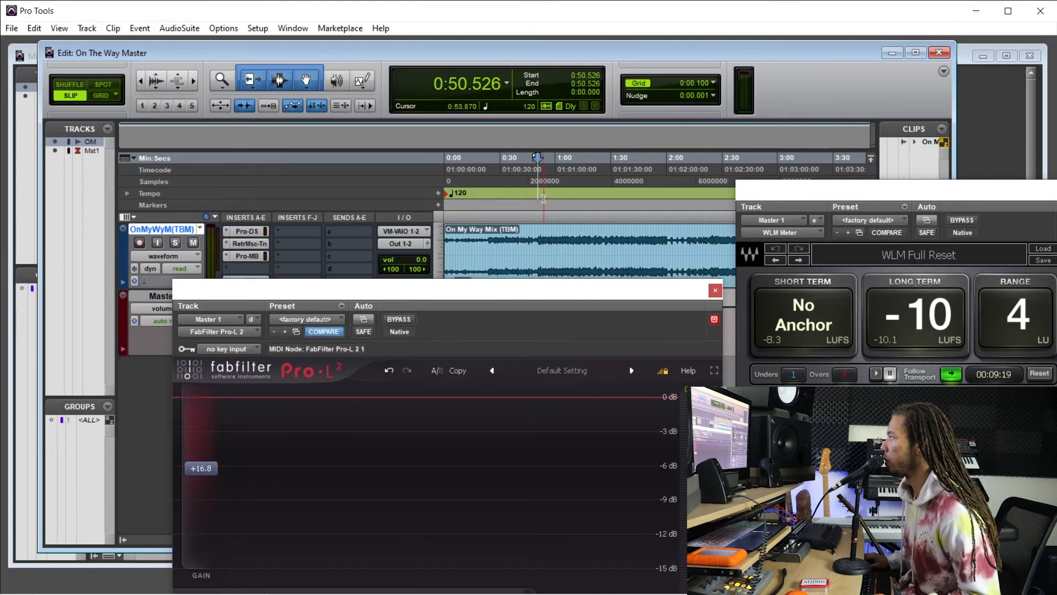
{"action": "key", "text": "space"}
{"action": "left_click_drag", "start_coordinate": [478, 294], "coordinate": [477, 170]}
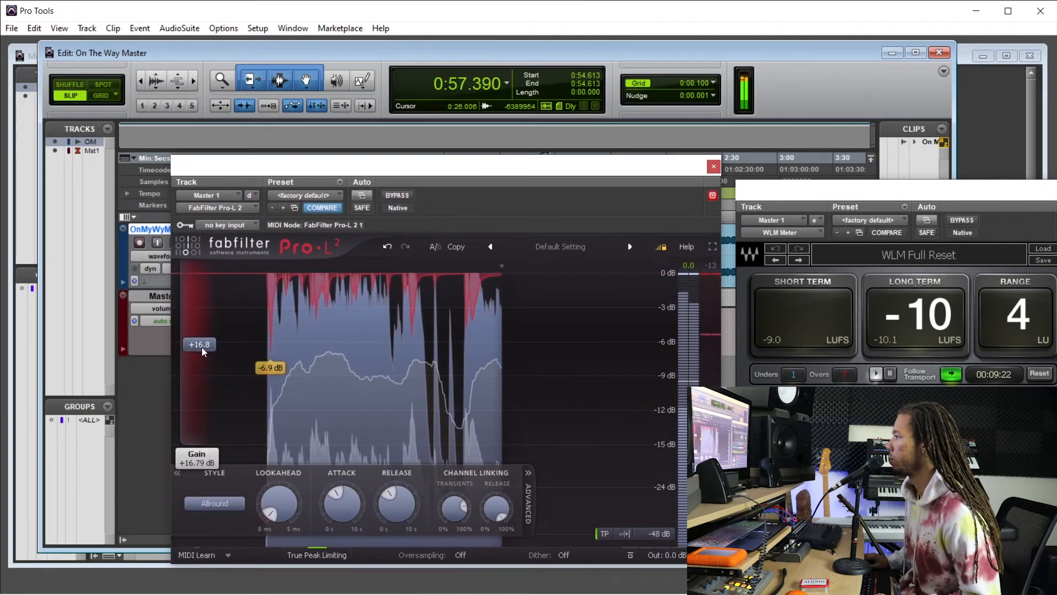
{"action": "left_click_drag", "start_coordinate": [203, 353], "coordinate": [203, 357]}
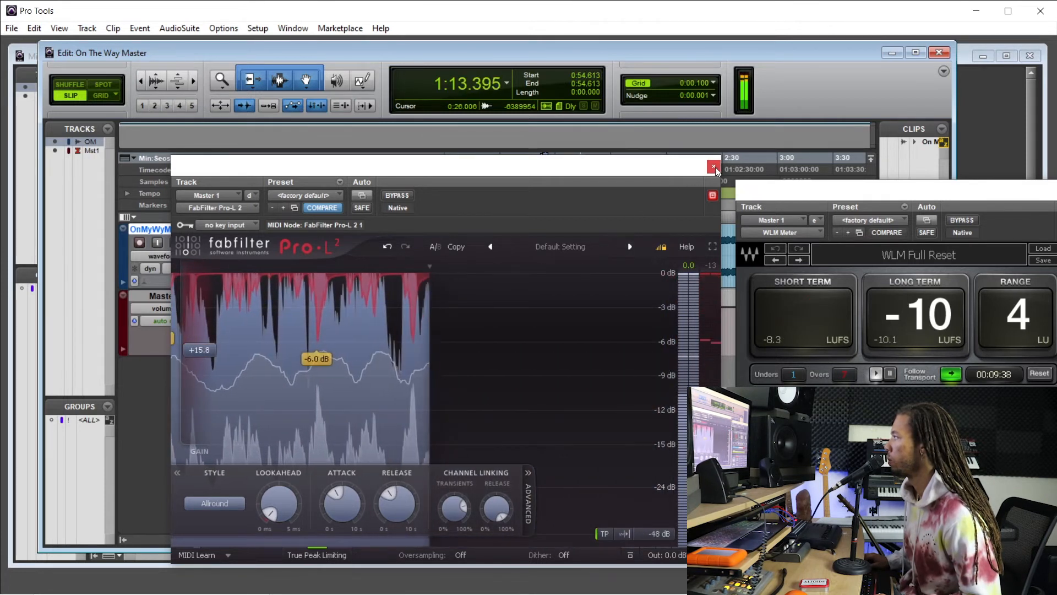
{"action": "mouse_move", "coordinate": [206, 364]}
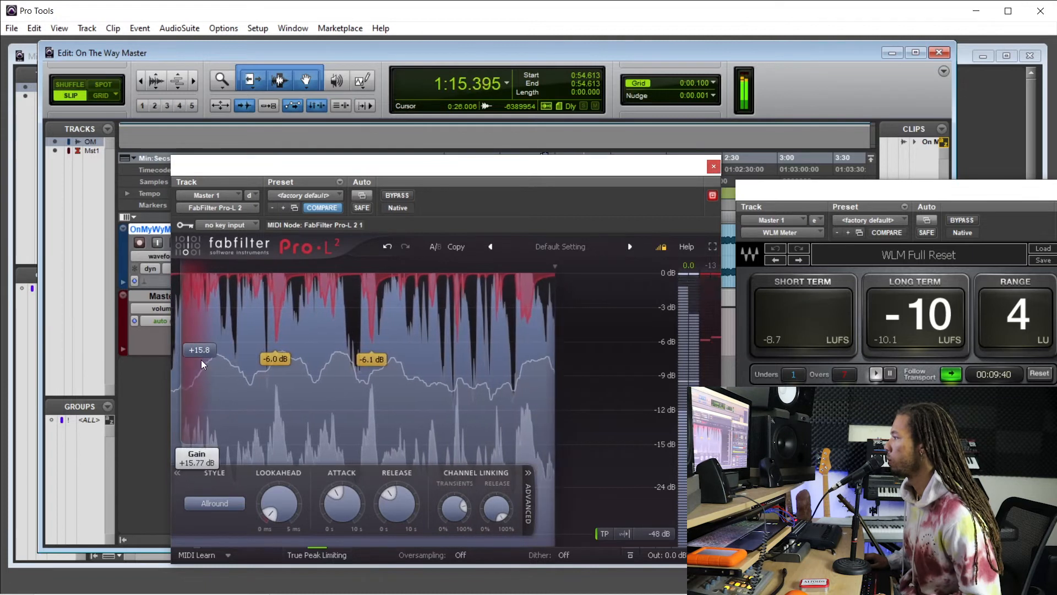
{"action": "left_click", "coordinate": [714, 166]}
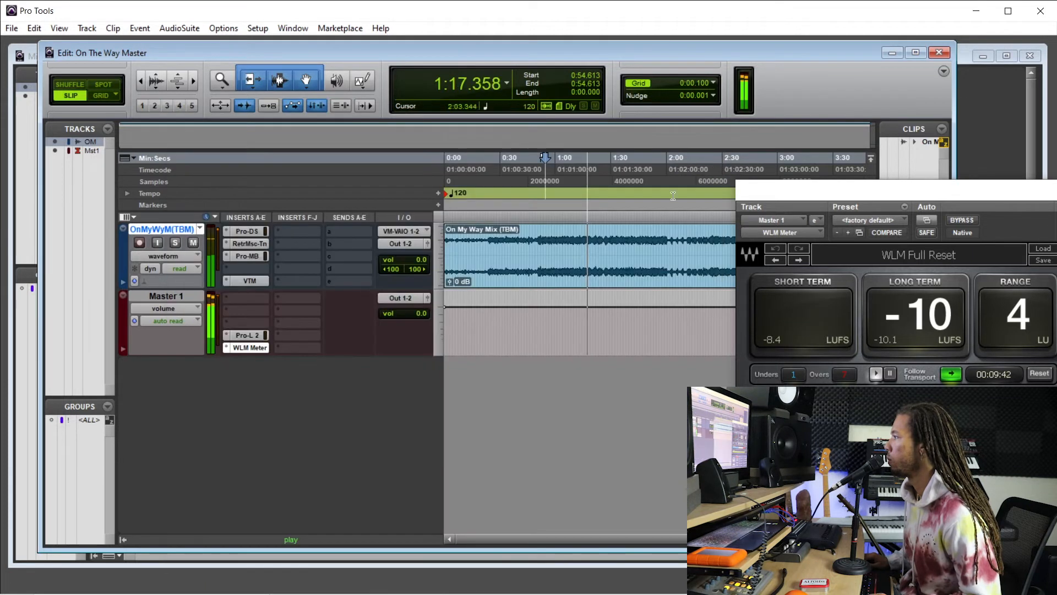
Inspect Pro-MB's band activity on the mix track during playback, close the plug-in and stop playback.
{"action": "left_click", "coordinate": [246, 257]}
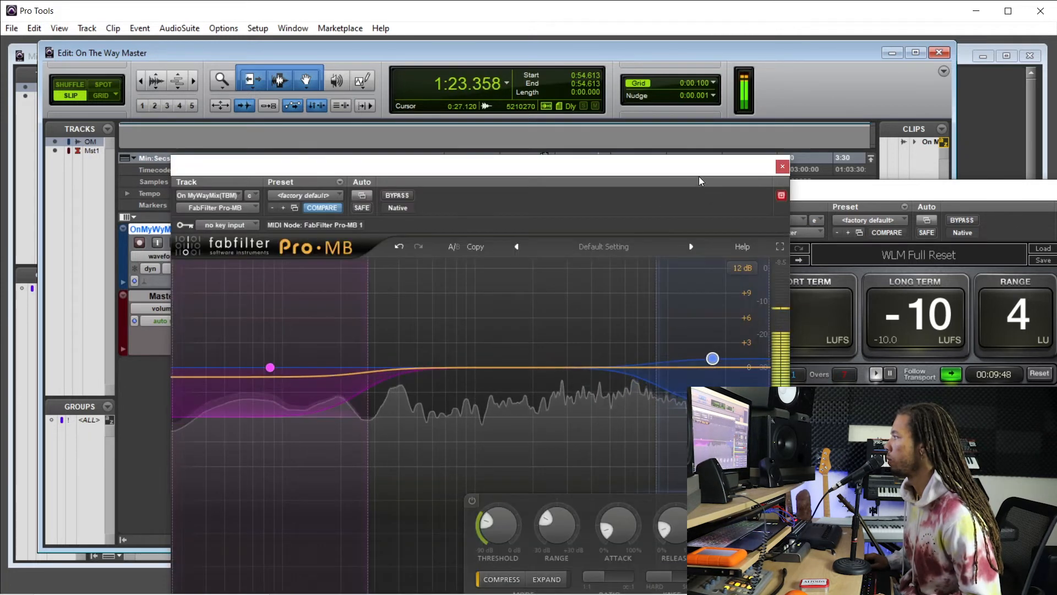
{"action": "left_click", "coordinate": [782, 166]}
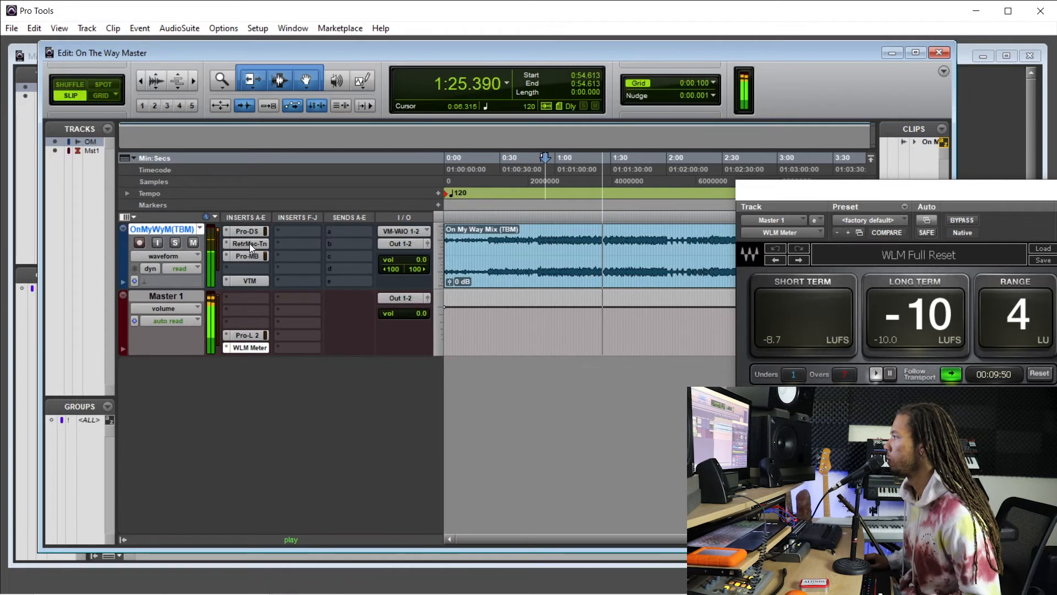
{"action": "key", "text": "space"}
Play the mix from about 0:52 and adjust the Music-Tone Equalizer's 12500 Hz band to about -0.2 dB by ear.
{"action": "left_click", "coordinate": [538, 242]}
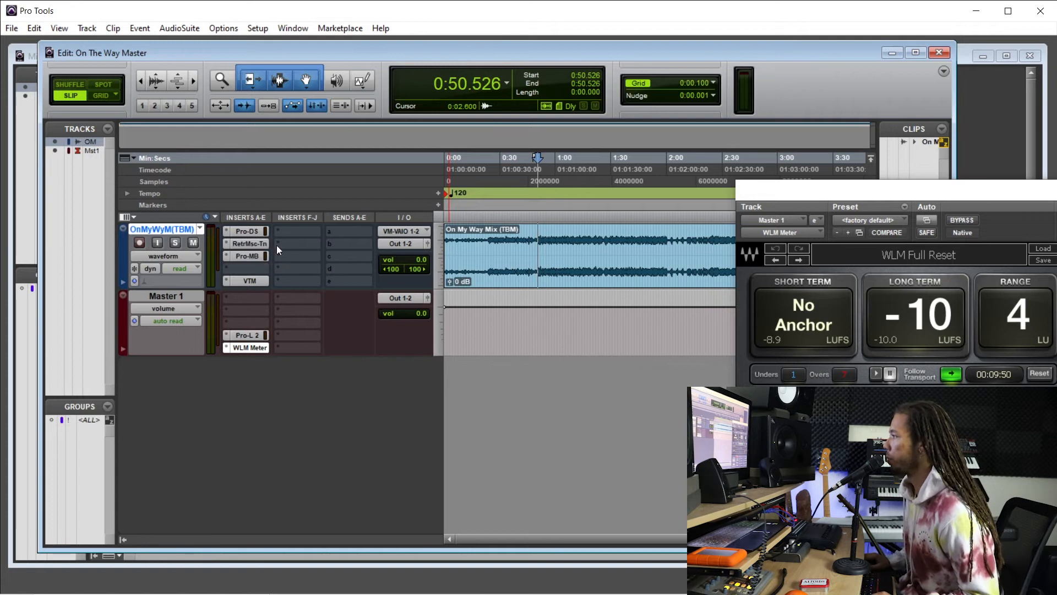
{"action": "left_click", "coordinate": [539, 238]}
{"action": "left_click", "coordinate": [540, 238]}
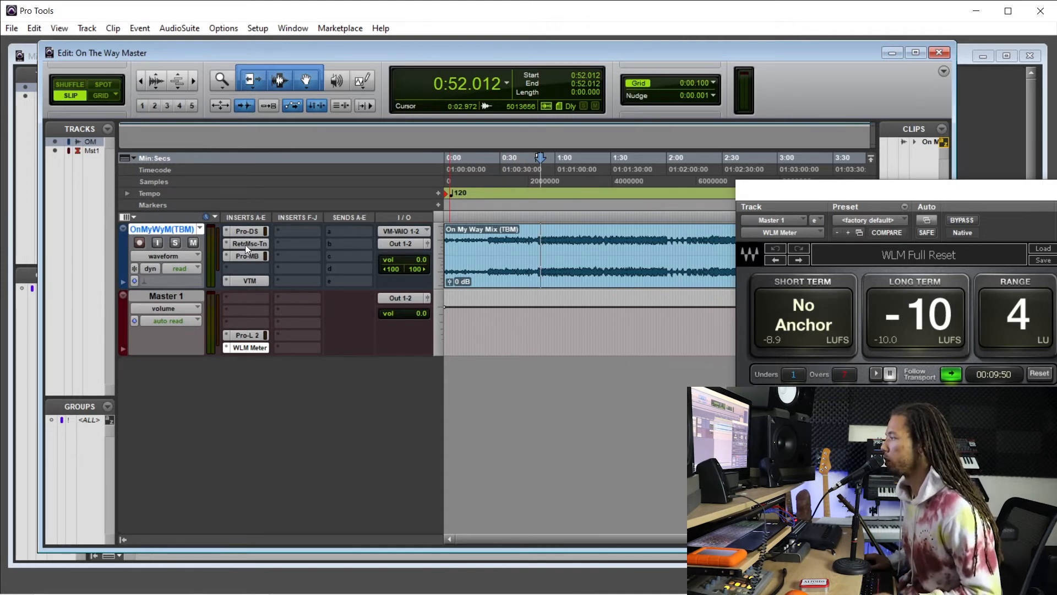
{"action": "key", "text": "space"}
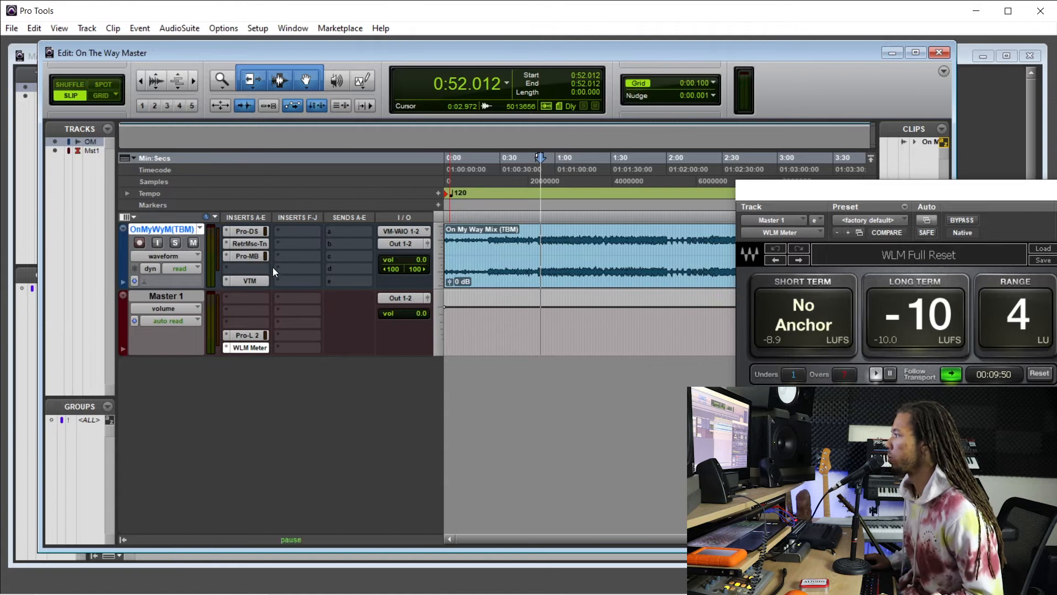
{"action": "left_click", "coordinate": [252, 243]}
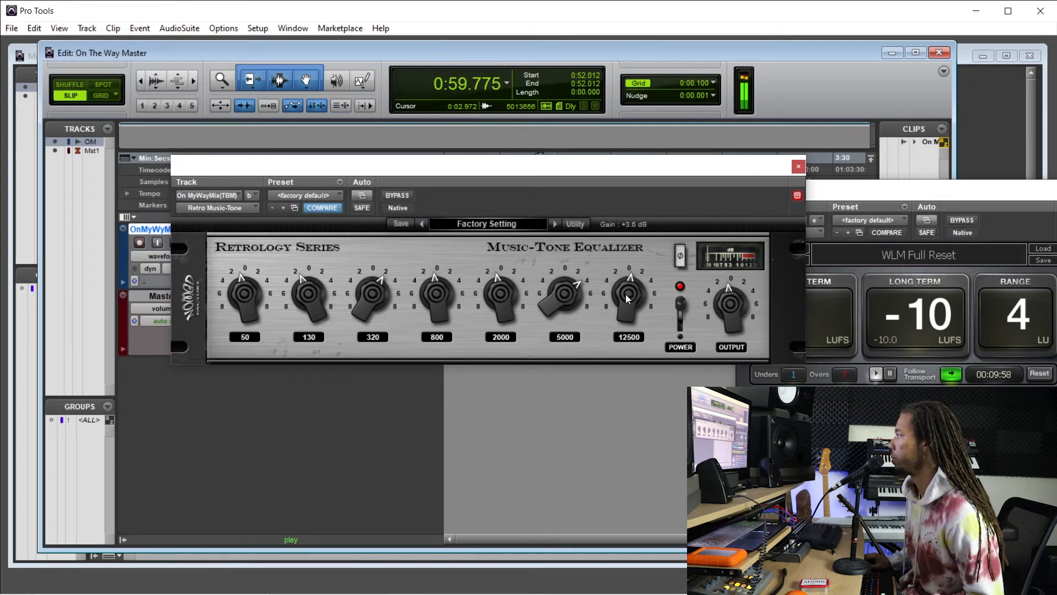
{"action": "left_click_drag", "start_coordinate": [626, 294], "coordinate": [614, 443]}
{"action": "left_click_drag", "start_coordinate": [635, 282], "coordinate": [644, 246]}
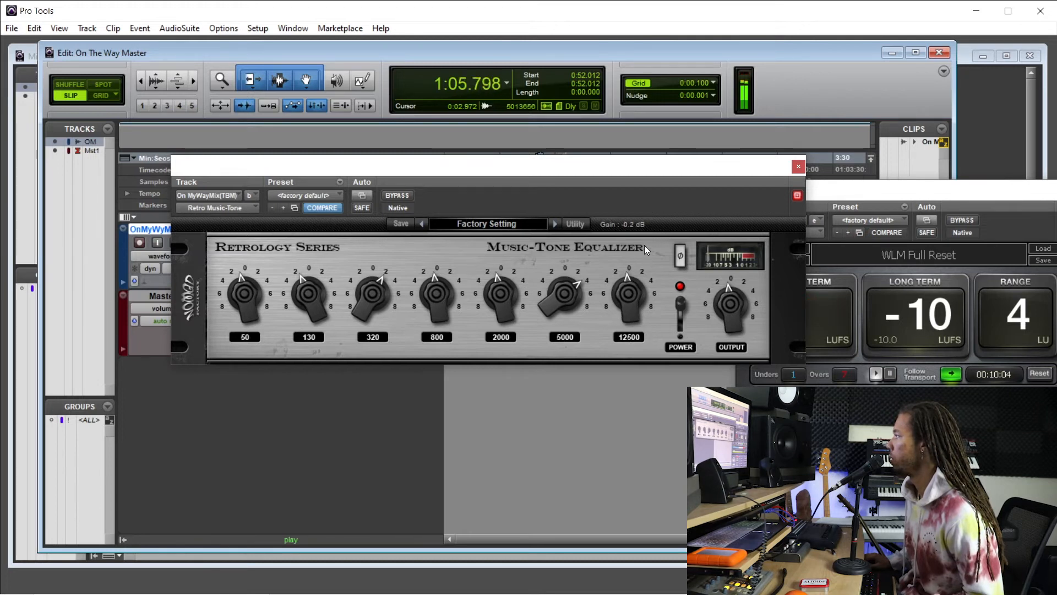
Check the equalizer's 5000 Hz band, fine-tune the 12500 Hz band to 0.0 dB, stop playback and close the plug-in.
{"action": "left_click", "coordinate": [547, 306]}
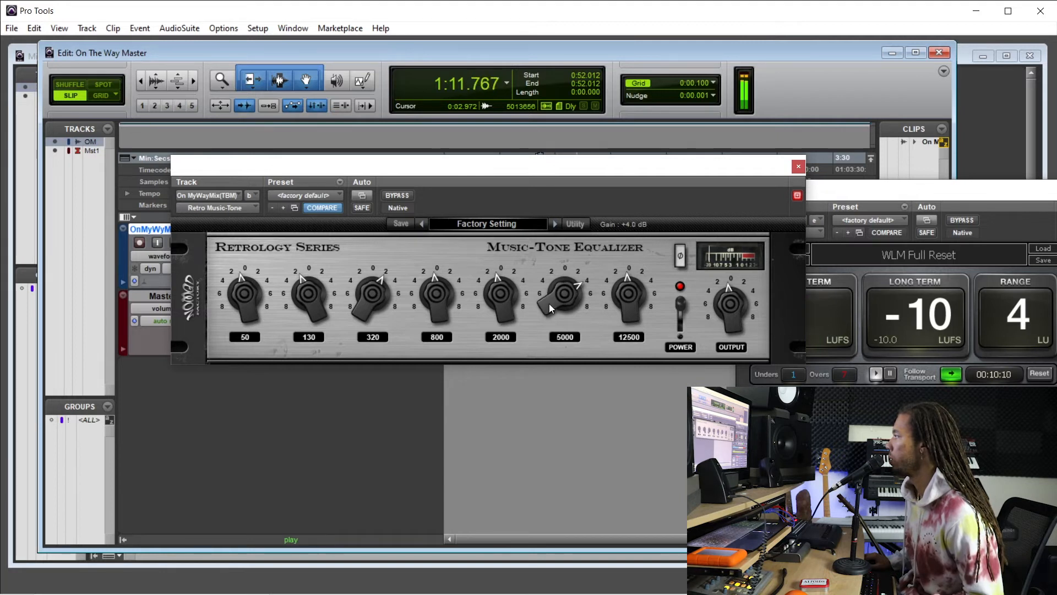
{"action": "left_click", "coordinate": [629, 310]}
{"action": "mouse_move", "coordinate": [628, 304]}
{"action": "left_mouse_down"}
{"action": "mouse_move", "coordinate": [625, 352]}
{"action": "mouse_move", "coordinate": [630, 293]}
{"action": "left_mouse_up"}
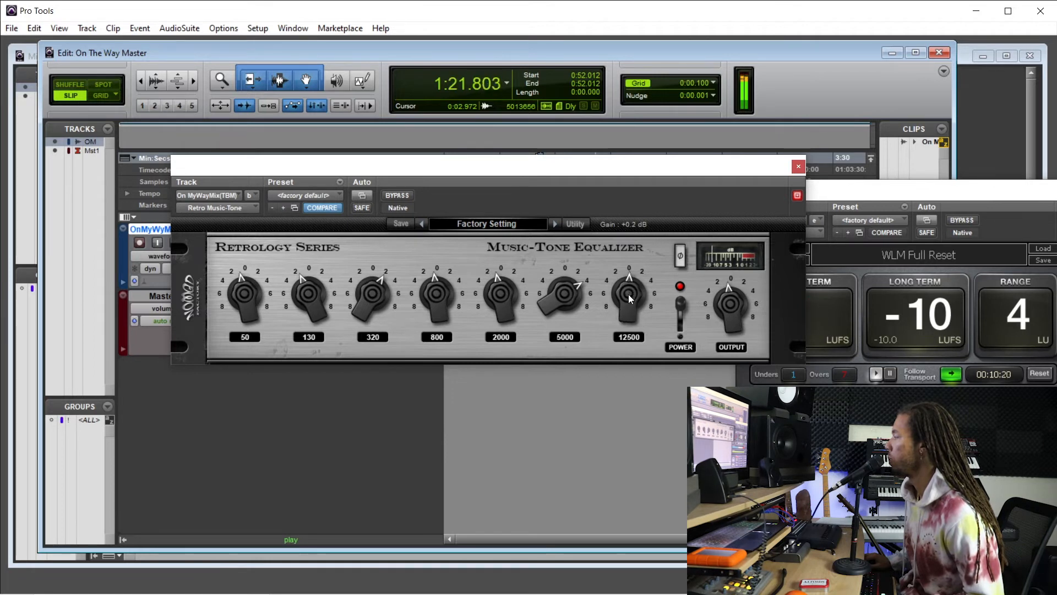
{"action": "left_click_drag", "start_coordinate": [629, 296], "coordinate": [629, 297]}
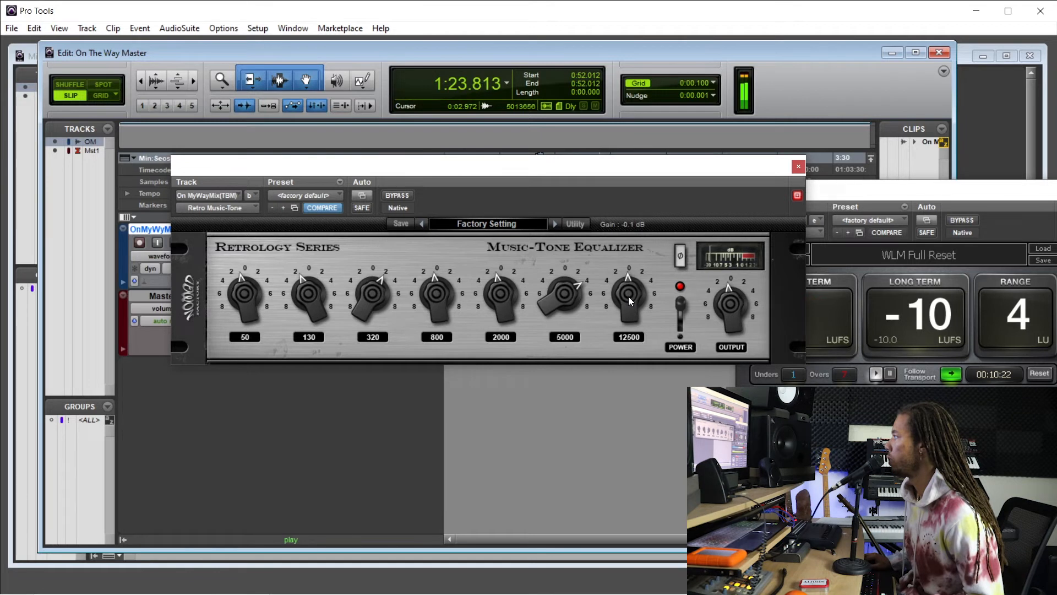
{"action": "left_click_drag", "start_coordinate": [629, 296], "coordinate": [629, 296]}
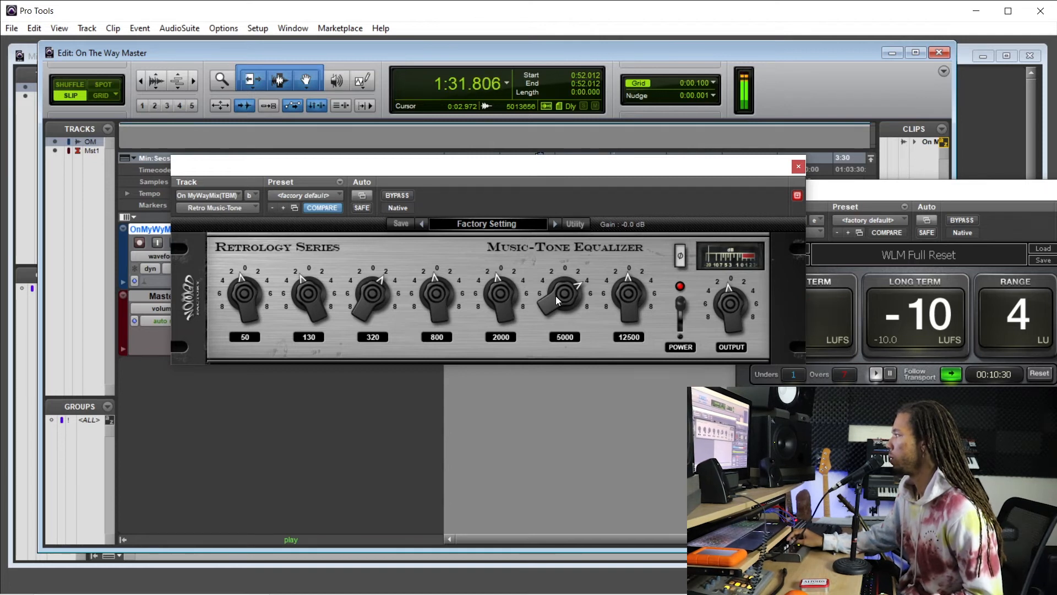
{"action": "key", "text": "space"}
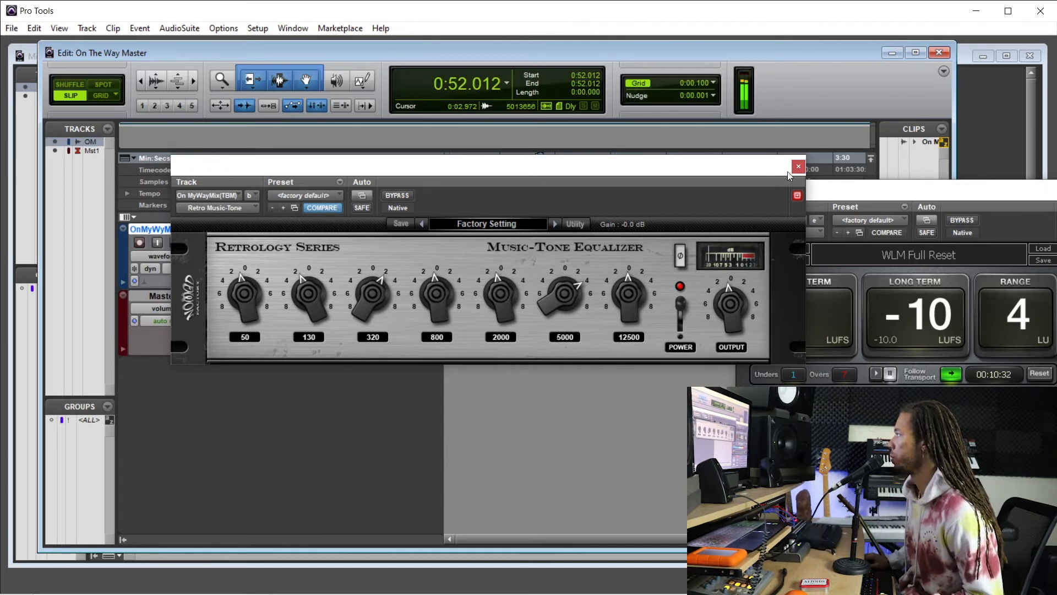
{"action": "left_click", "coordinate": [798, 165]}
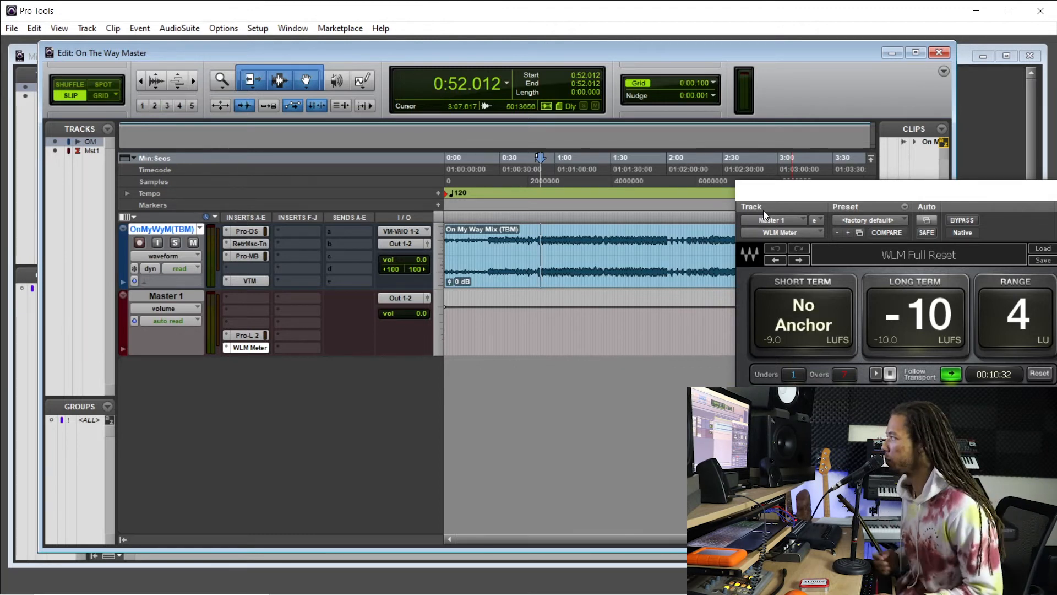
Move the playback start to about 0:50.9 on the mix clip and play the mix to hear the processing.
{"action": "left_click", "coordinate": [550, 202]}
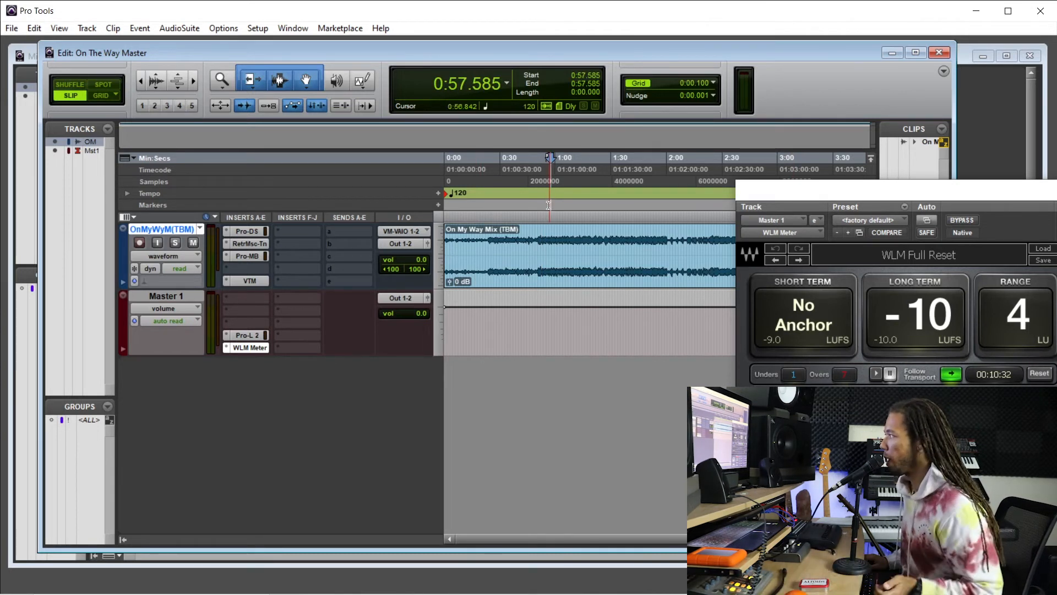
{"action": "left_click", "coordinate": [548, 236]}
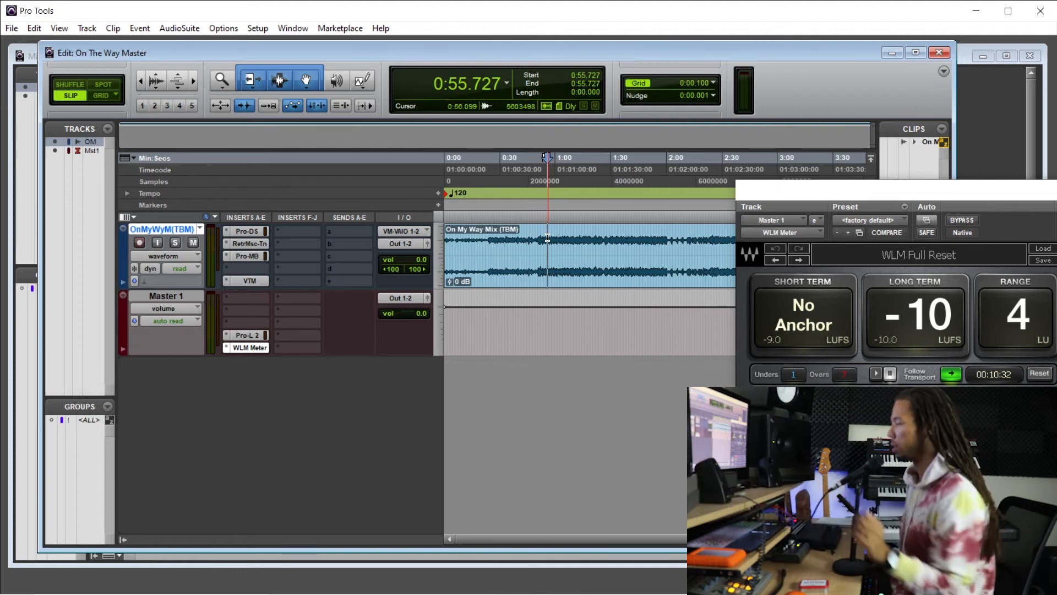
{"action": "left_click", "coordinate": [540, 240]}
{"action": "left_click", "coordinate": [543, 239]}
{"action": "left_click", "coordinate": [539, 238]}
{"action": "key", "text": "space"}
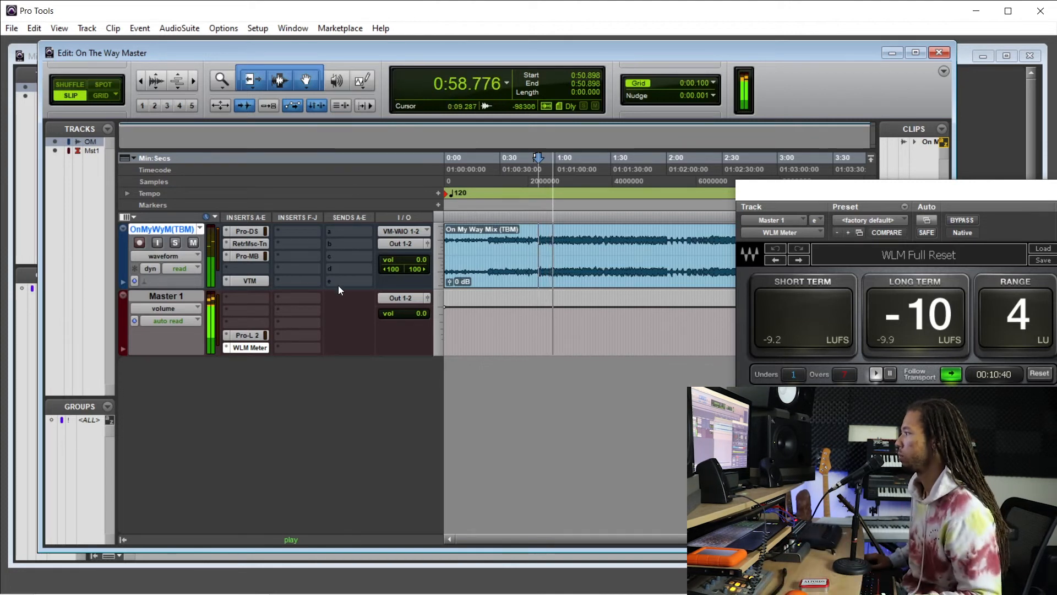
Select Pro-MB's low band during playback, nudge its output control slightly and close the plug-in.
{"action": "left_click", "coordinate": [245, 257]}
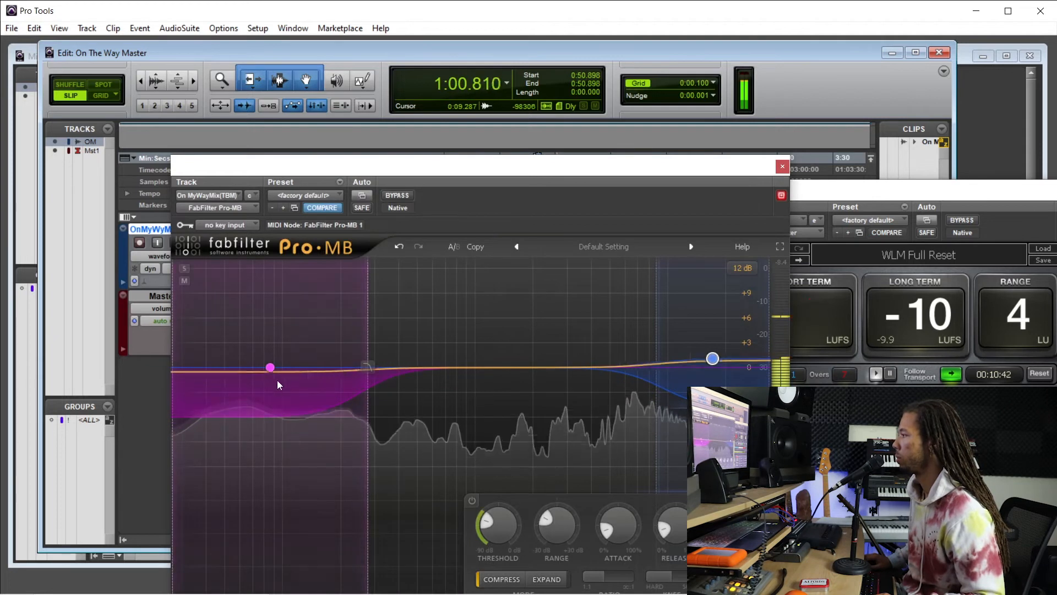
{"action": "left_click", "coordinate": [270, 367]}
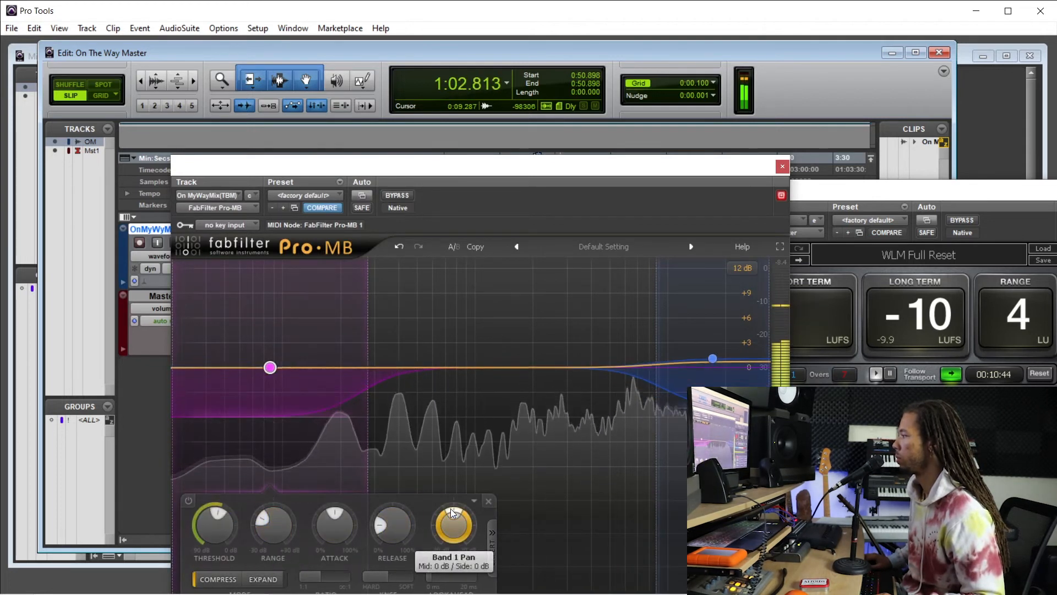
{"action": "left_click_drag", "start_coordinate": [451, 508], "coordinate": [446, 509]}
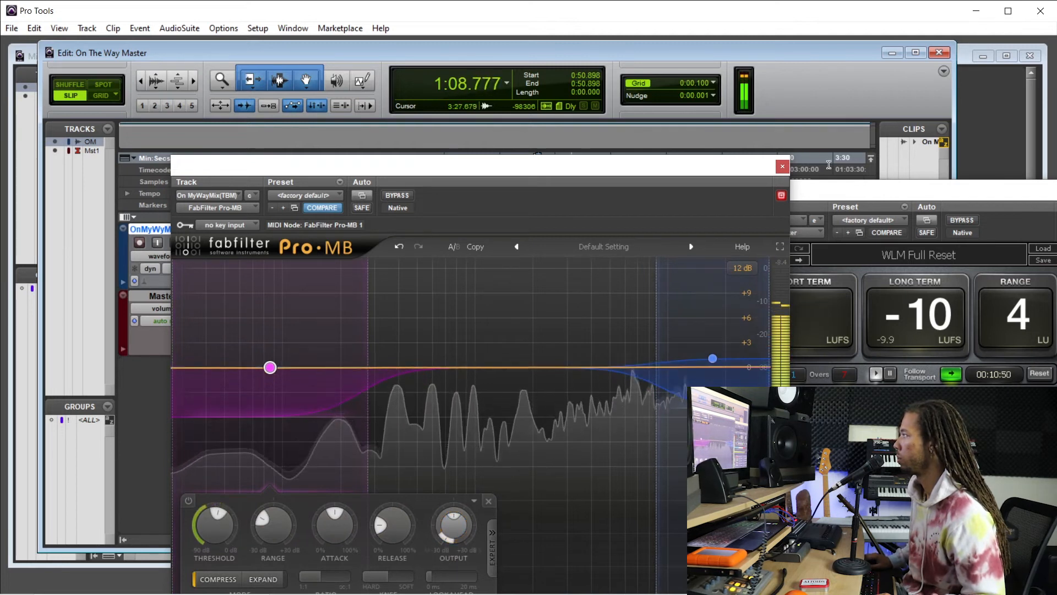
{"action": "left_click", "coordinate": [783, 166]}
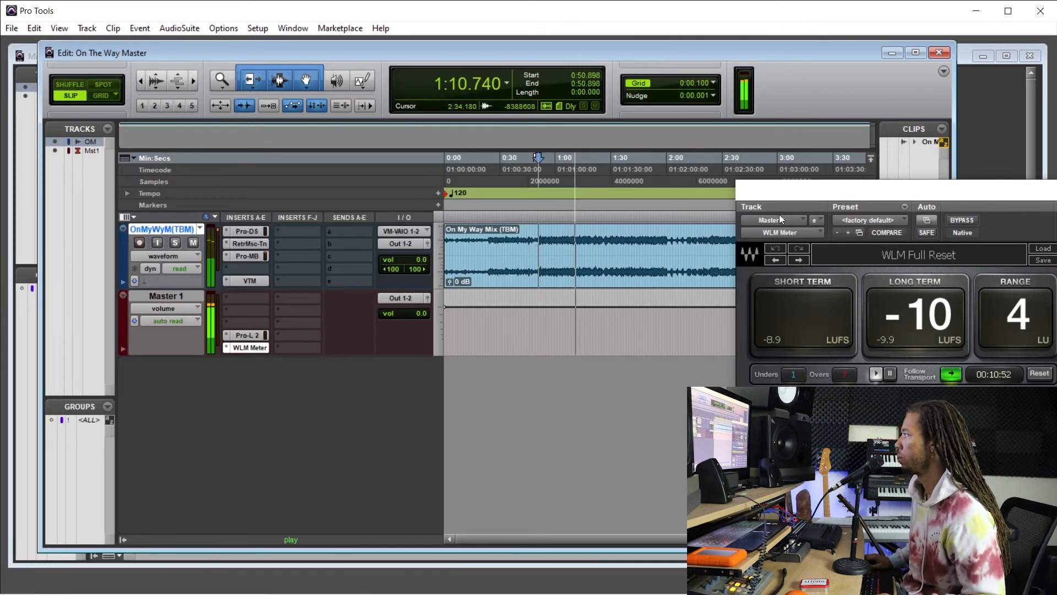
Bypass all of the mix track's inserts during playback and re-enable them to compare the unprocessed and processed sound.
{"action": "left_click_drag", "start_coordinate": [782, 190], "coordinate": [722, 212]}
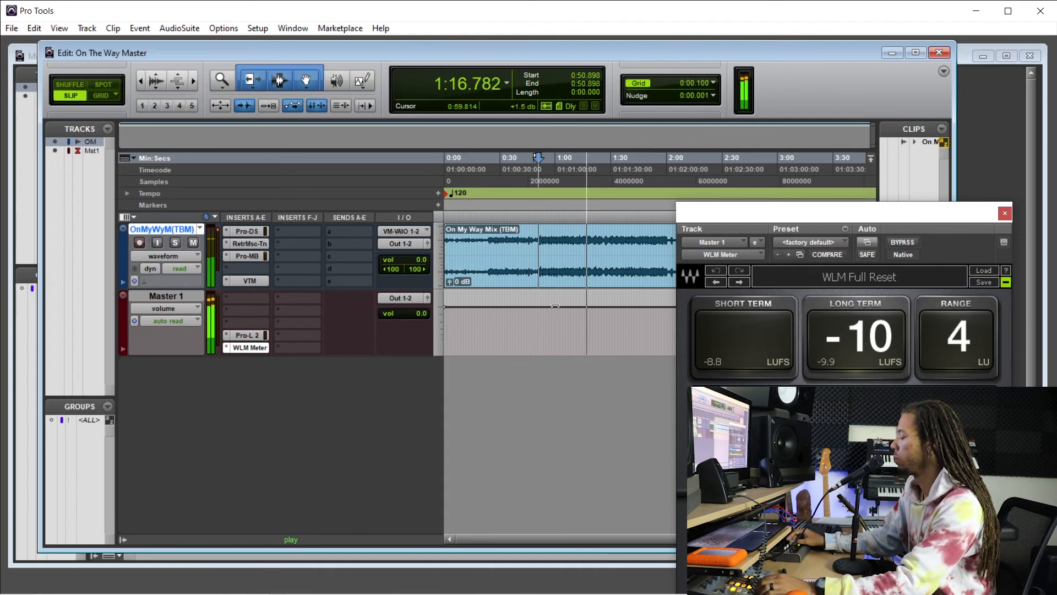
{"action": "left_click_drag", "start_coordinate": [253, 233], "coordinate": [255, 282]}
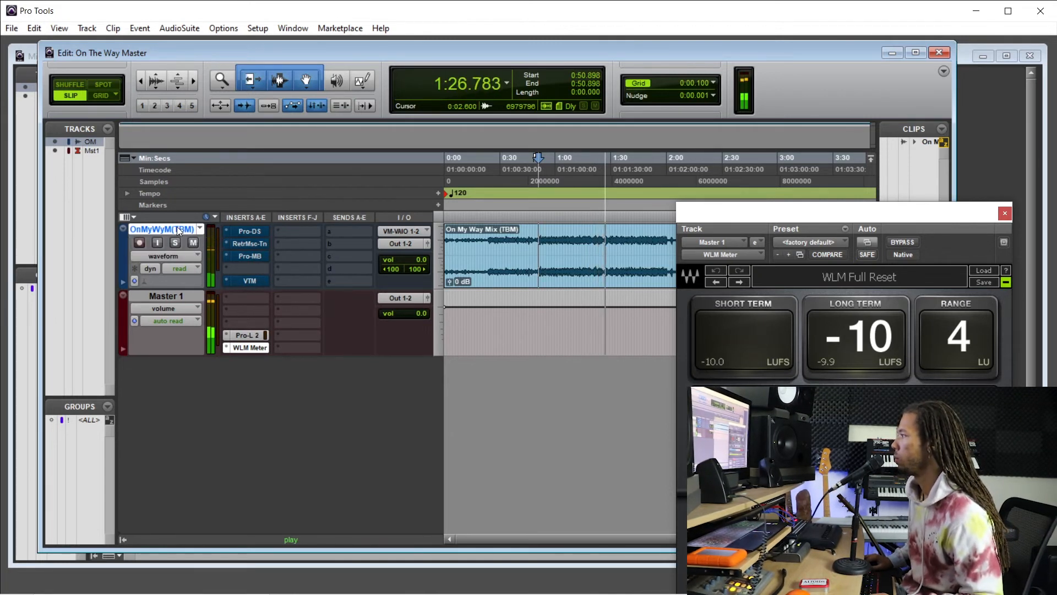
{"action": "key", "text": "shift+a"}
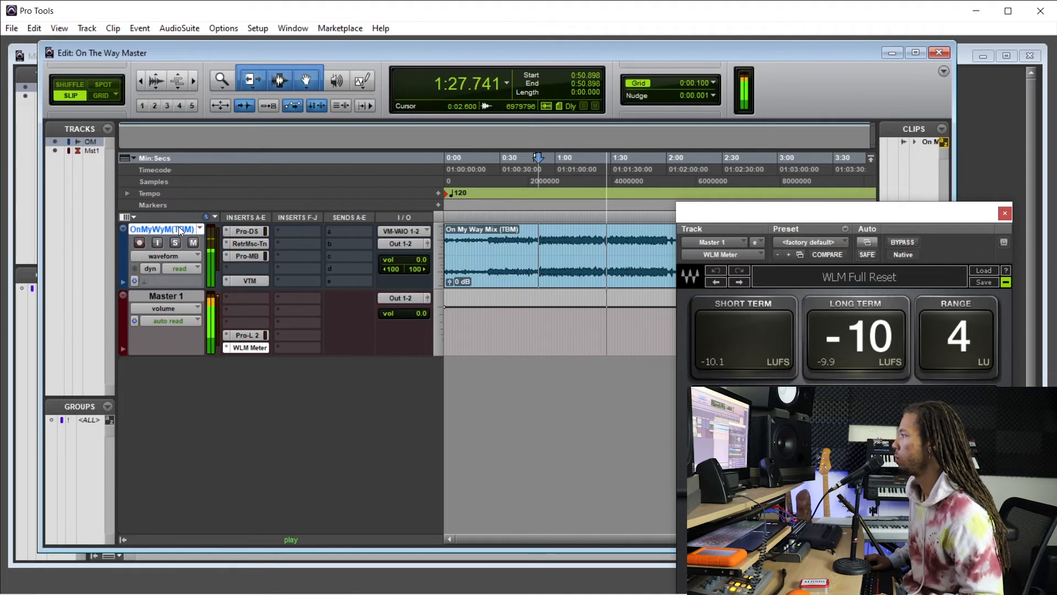
Open the mix track's Music-Tone equalizer, reposition its window clear of the insert list and stop playback.
{"action": "left_click", "coordinate": [251, 244]}
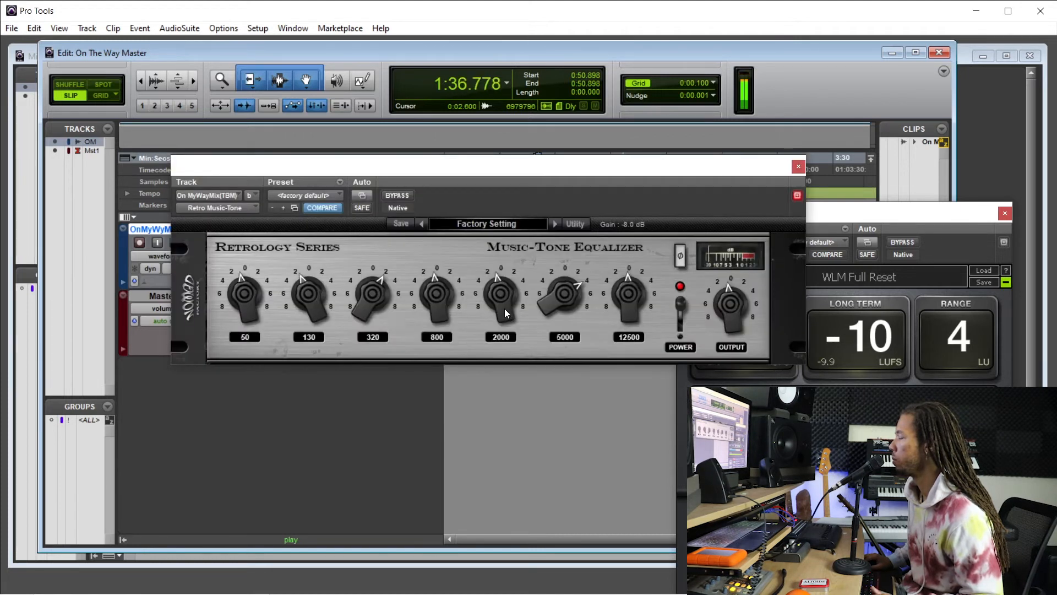
{"action": "left_click_drag", "start_coordinate": [477, 170], "coordinate": [478, 291]}
{"action": "key", "text": "space"}
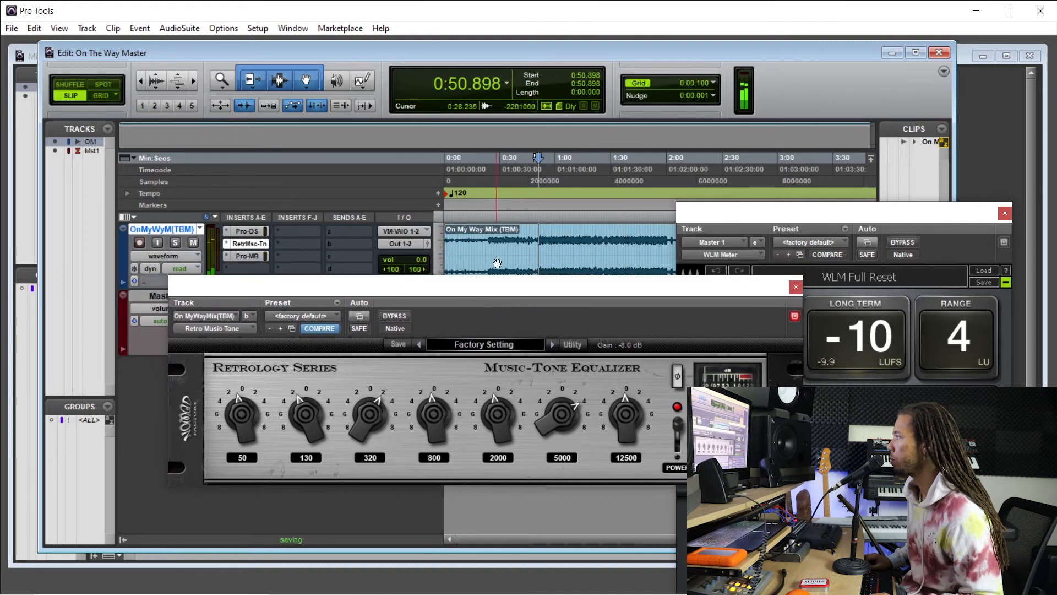
Move the playback start to about 1:14.7 on the timeline and play the mix.
{"action": "left_click", "coordinate": [532, 239]}
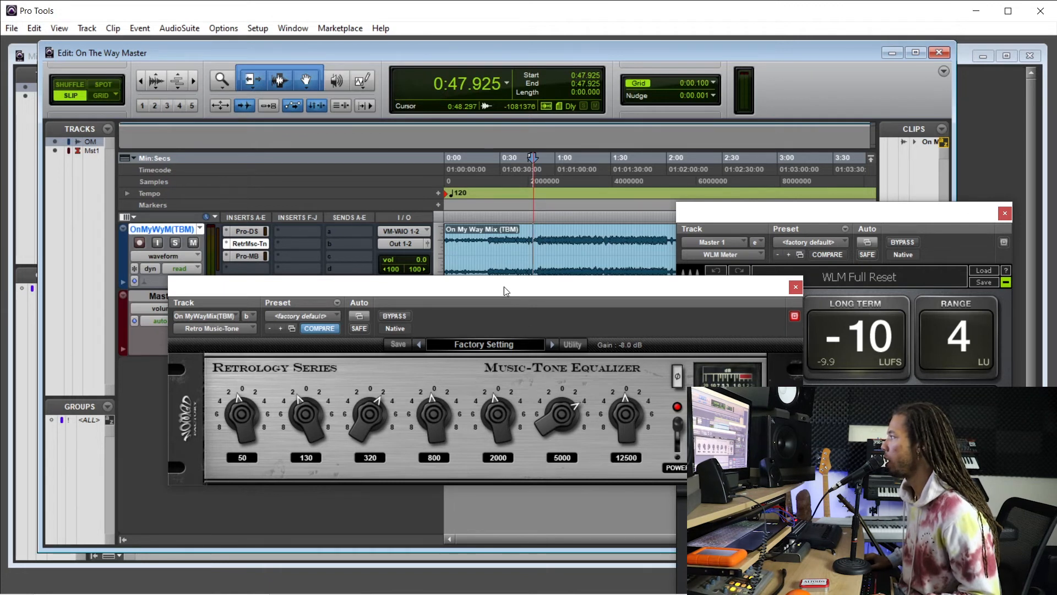
{"action": "left_click_drag", "start_coordinate": [506, 291], "coordinate": [505, 306]}
{"action": "left_click", "coordinate": [537, 198]}
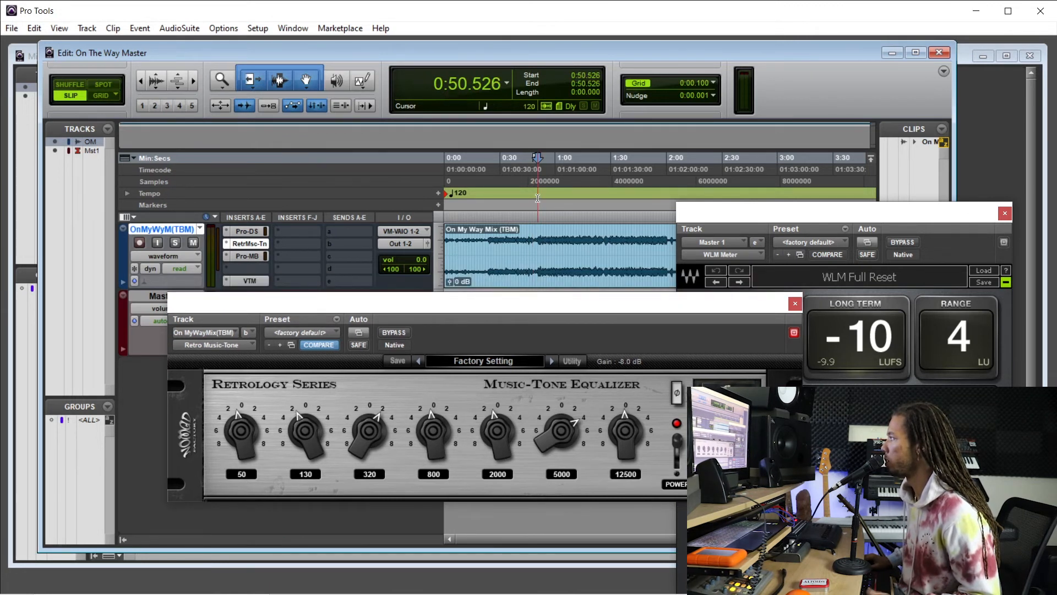
{"action": "left_click", "coordinate": [539, 188]}
{"action": "left_click", "coordinate": [540, 188]}
{"action": "left_click", "coordinate": [584, 184]}
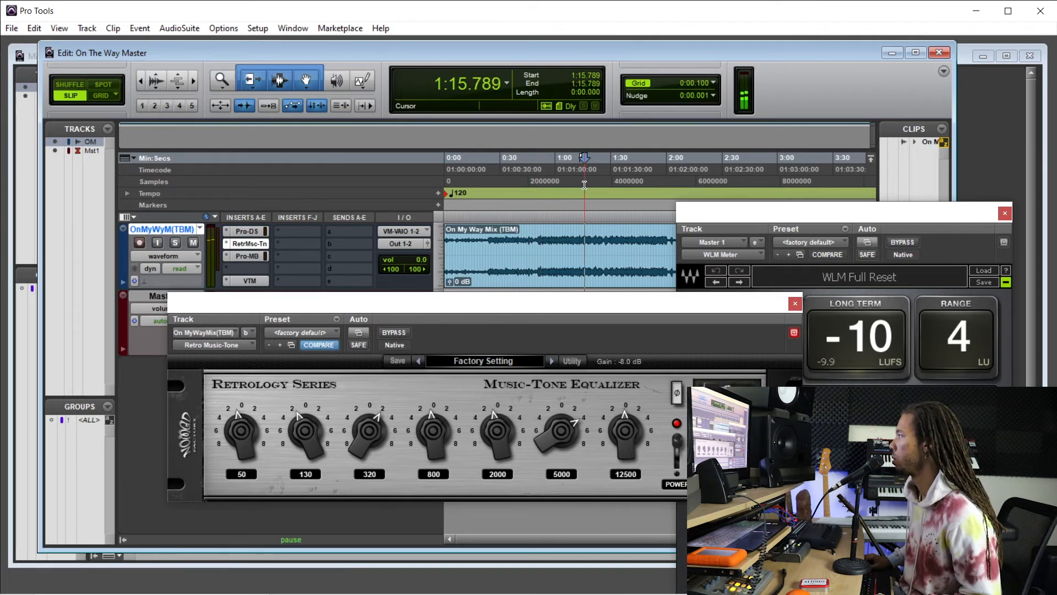
{"action": "left_click", "coordinate": [583, 189]}
{"action": "key", "text": "space"}
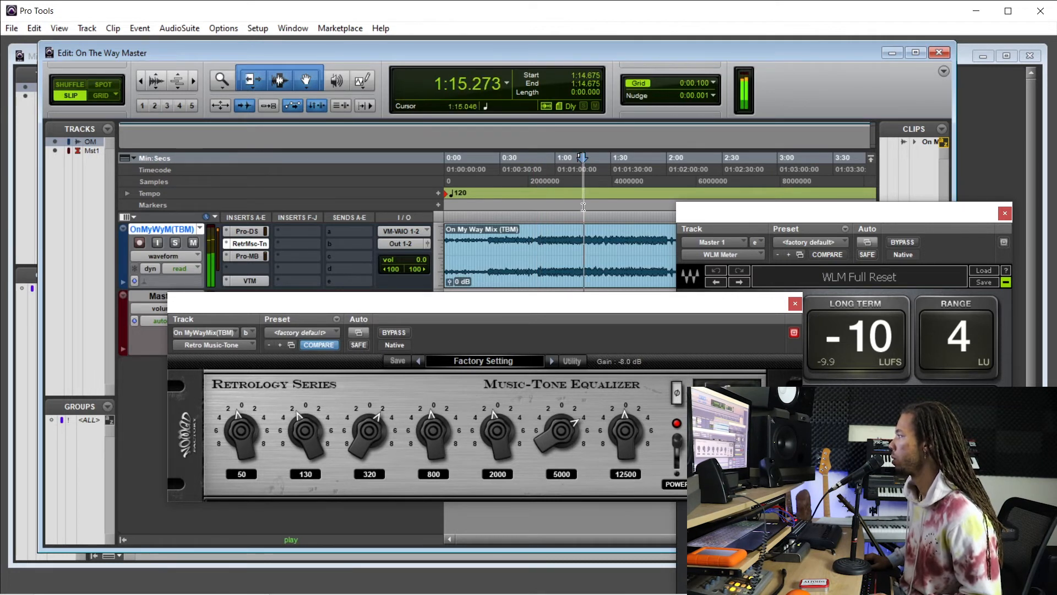
Fine-tune the equalizer's 800 Hz band to -0.0 dB during playback and close the plug-in.
{"action": "left_click_drag", "start_coordinate": [536, 307], "coordinate": [538, 287]}
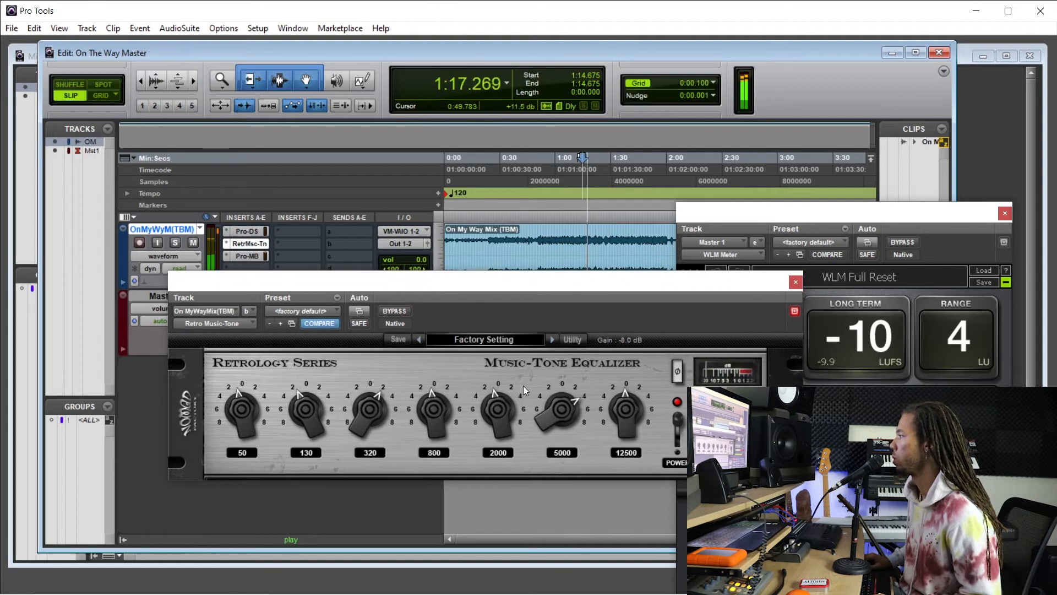
{"action": "left_click_drag", "start_coordinate": [429, 497], "coordinate": [440, 442]}
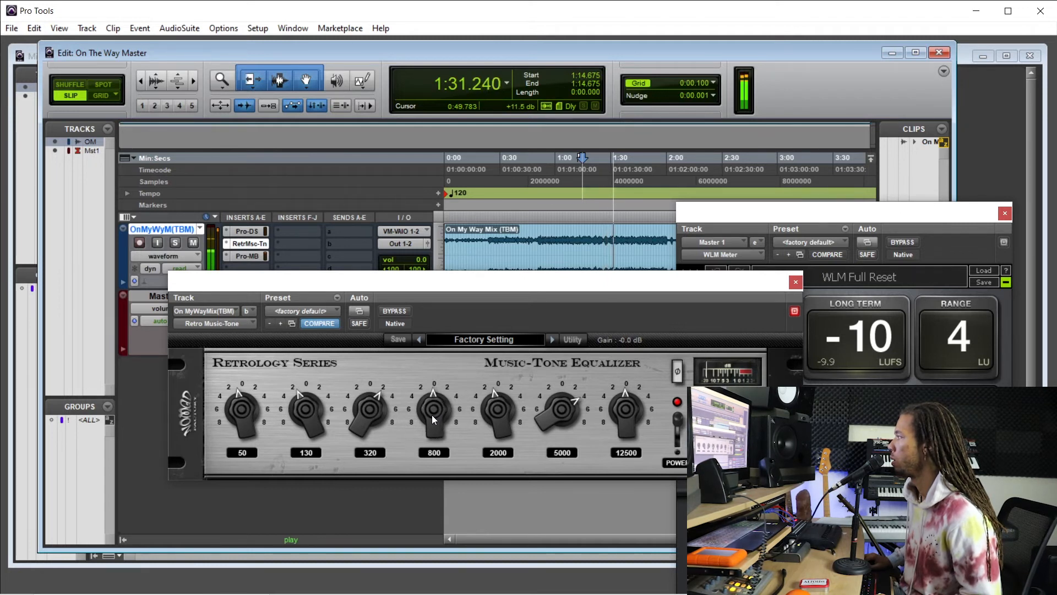
{"action": "left_click", "coordinate": [796, 282]}
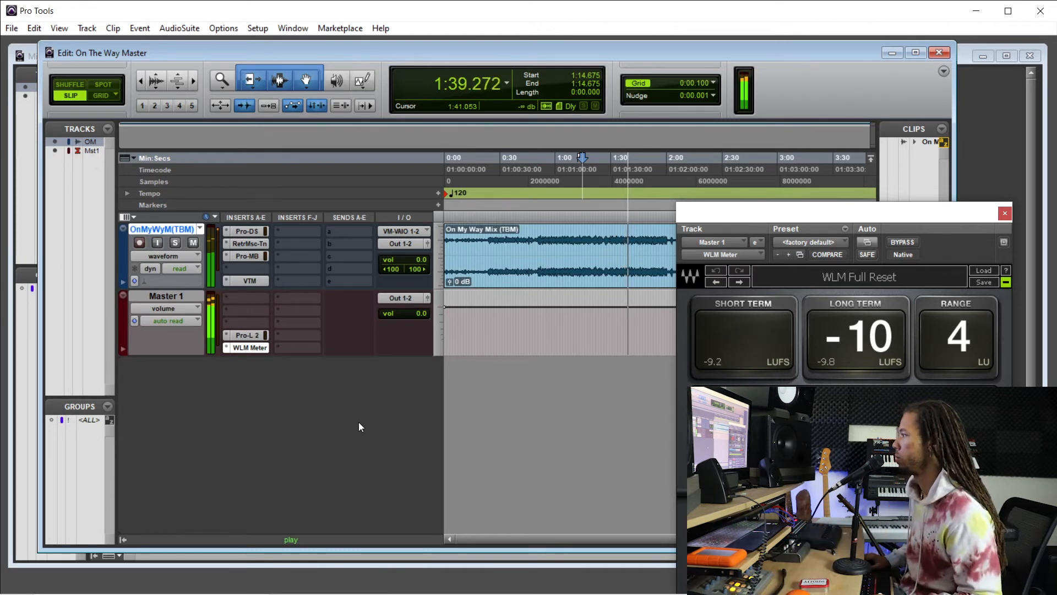
Bypass all of the mix track's inserts during playback, re-enable them to compare the sound and stop playback.
{"action": "key", "text": "shift+a"}
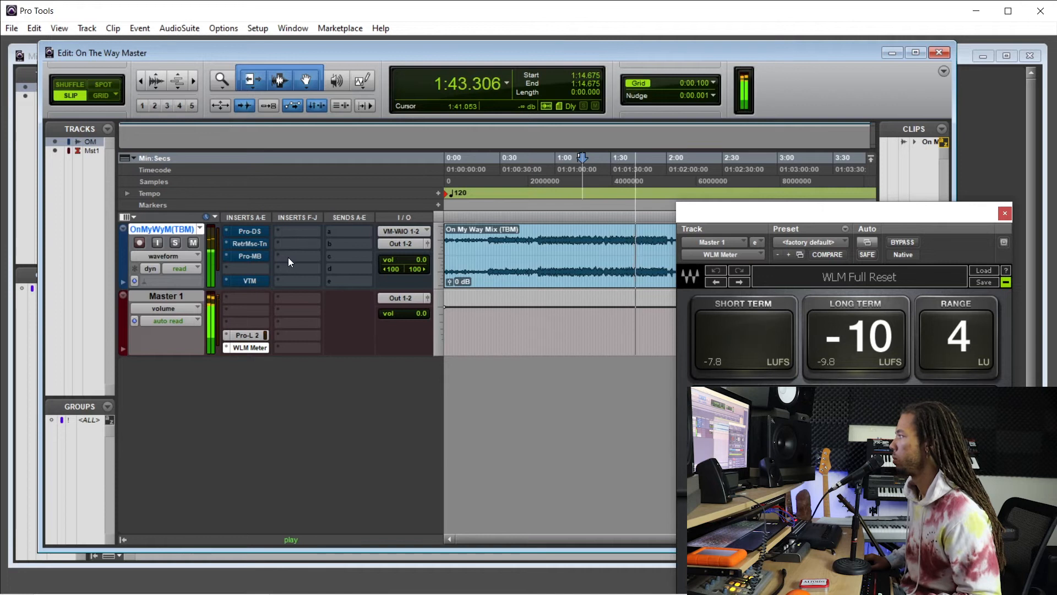
{"action": "key", "text": "shift+a"}
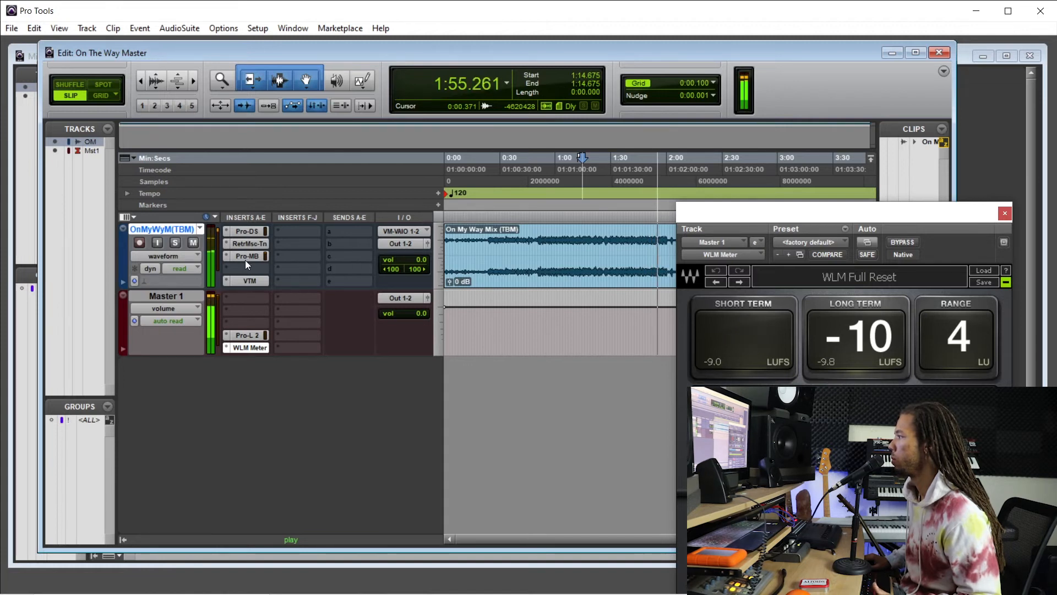
{"action": "key", "text": "space"}
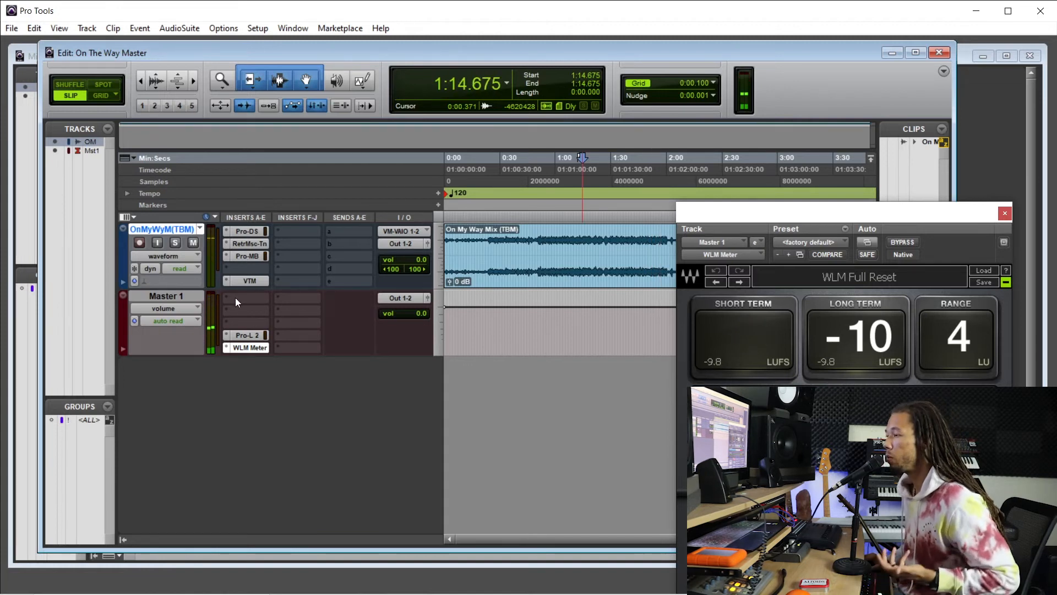
Insert the stereo LinEQ Broadband plug-in in Master 1's first insert slot and reposition its window.
{"action": "left_click", "coordinate": [236, 298]}
{"action": "mouse_move", "coordinate": [330, 318]}
{"action": "mouse_move", "coordinate": [399, 319]}
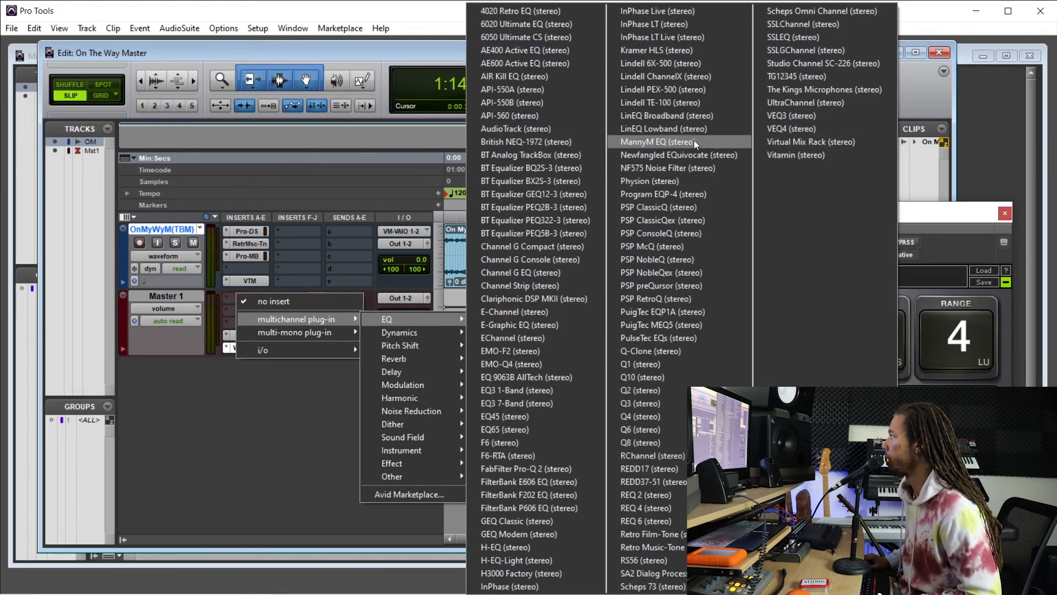
{"action": "left_click", "coordinate": [699, 116]}
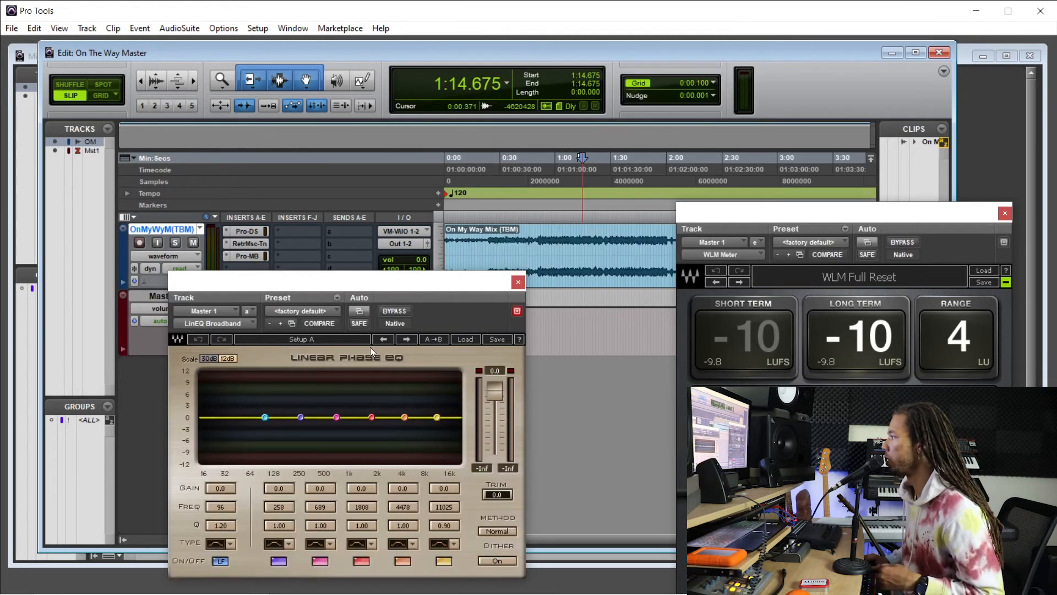
{"action": "left_click_drag", "start_coordinate": [313, 277], "coordinate": [362, 218]}
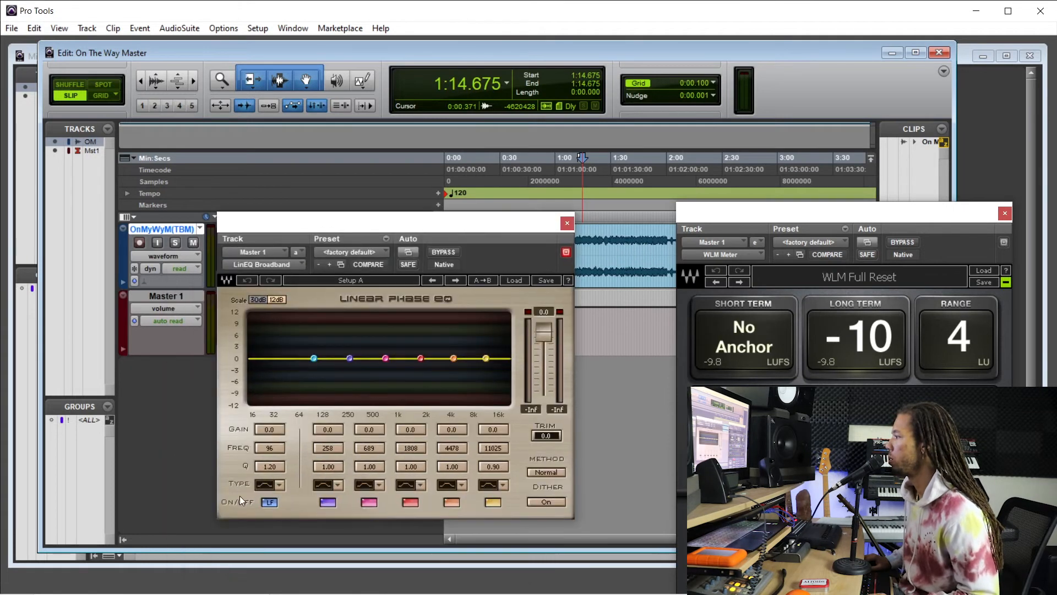
Set the linear phase EQ's LF band to Hi-Pass and lower its frequency to 22 Hz.
{"action": "left_click", "coordinate": [279, 484]}
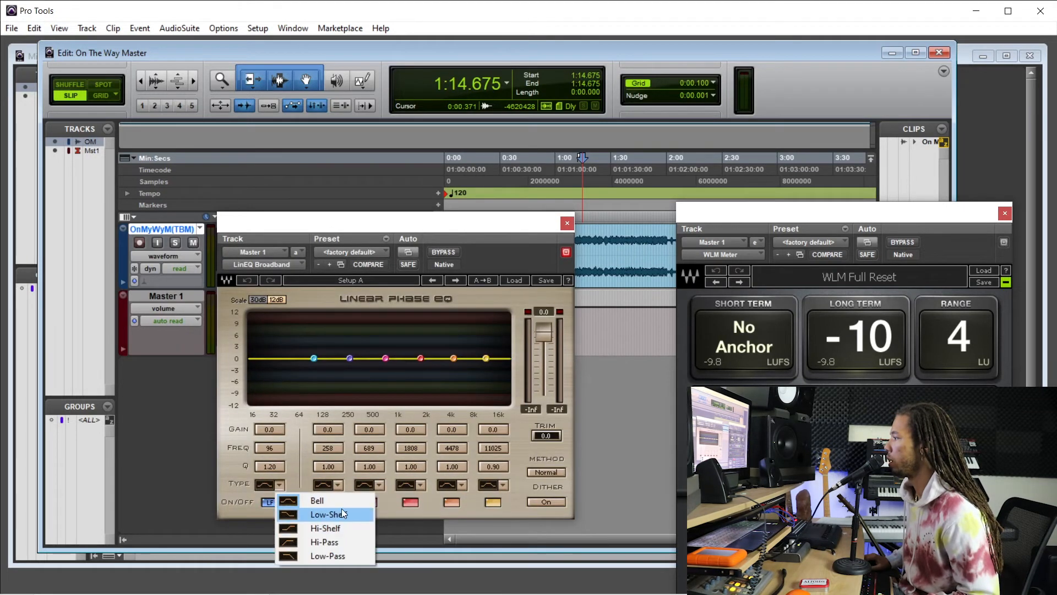
{"action": "left_click", "coordinate": [346, 542]}
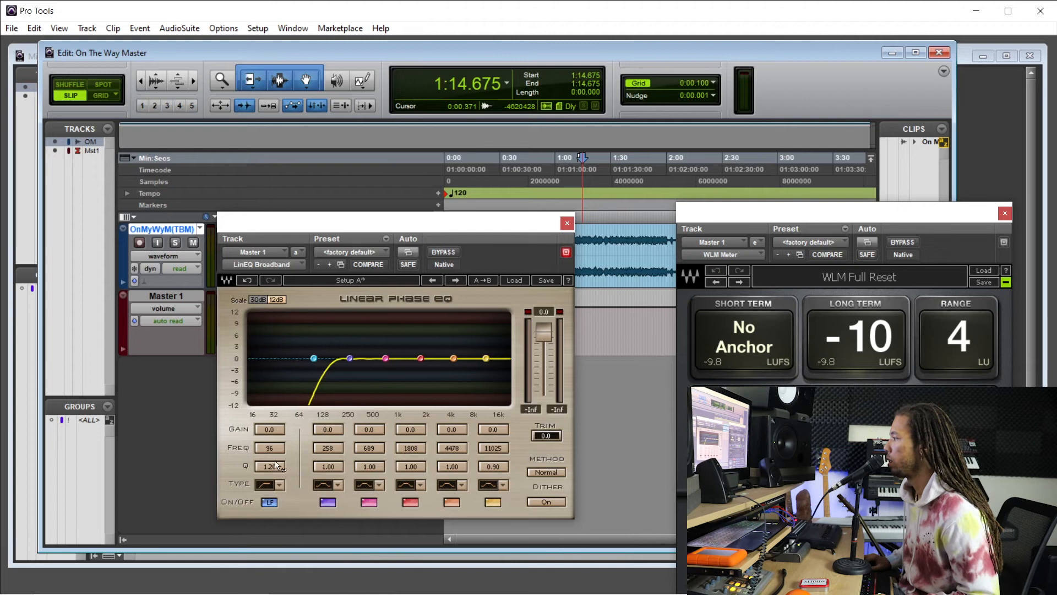
{"action": "left_click_drag", "start_coordinate": [269, 448], "coordinate": [286, 484]}
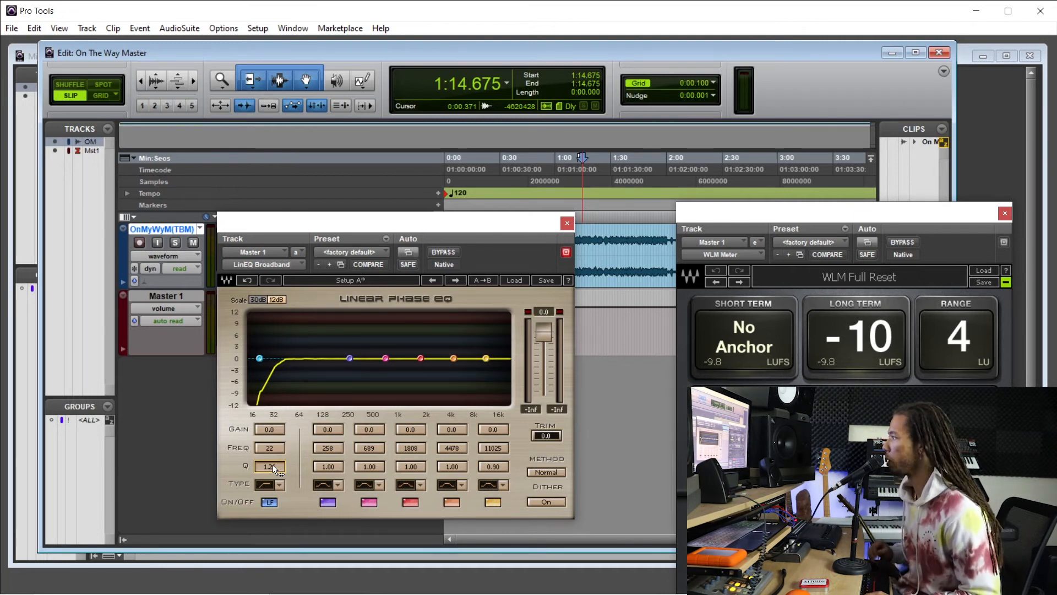
Play the mix from about 0:52.8, sweep the Hi-Pass frequency up, settle it on 37 Hz and stop playback.
{"action": "left_click_drag", "start_coordinate": [338, 221], "coordinate": [316, 265]}
{"action": "left_click", "coordinate": [542, 237]}
{"action": "key", "text": "space"}
{"action": "left_click_drag", "start_coordinate": [439, 263], "coordinate": [433, 224]}
{"action": "left_click_drag", "start_coordinate": [233, 447], "coordinate": [233, 428]}
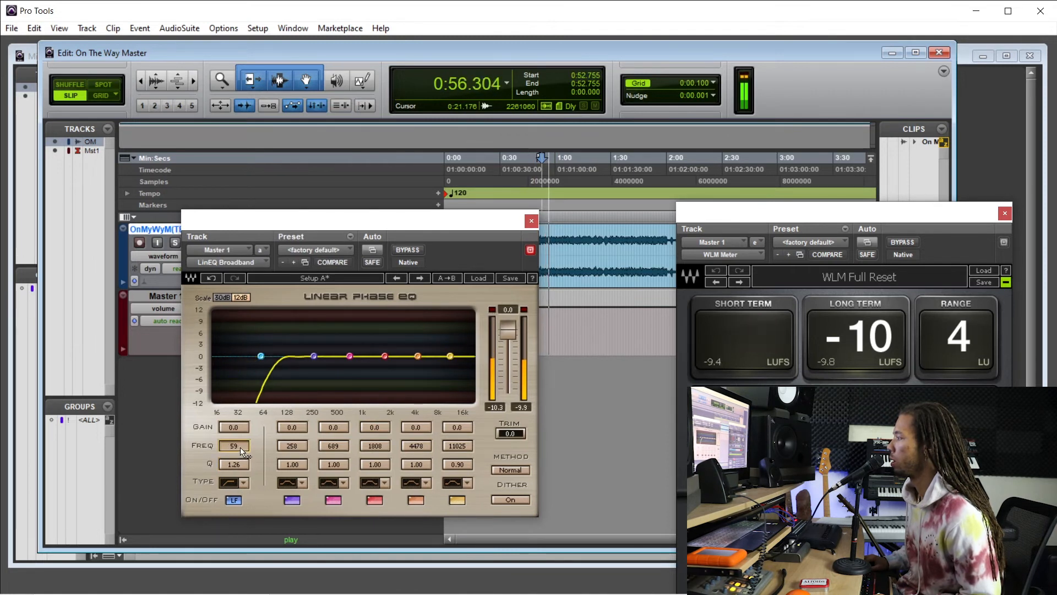
{"action": "left_click_drag", "start_coordinate": [235, 445], "coordinate": [235, 449]}
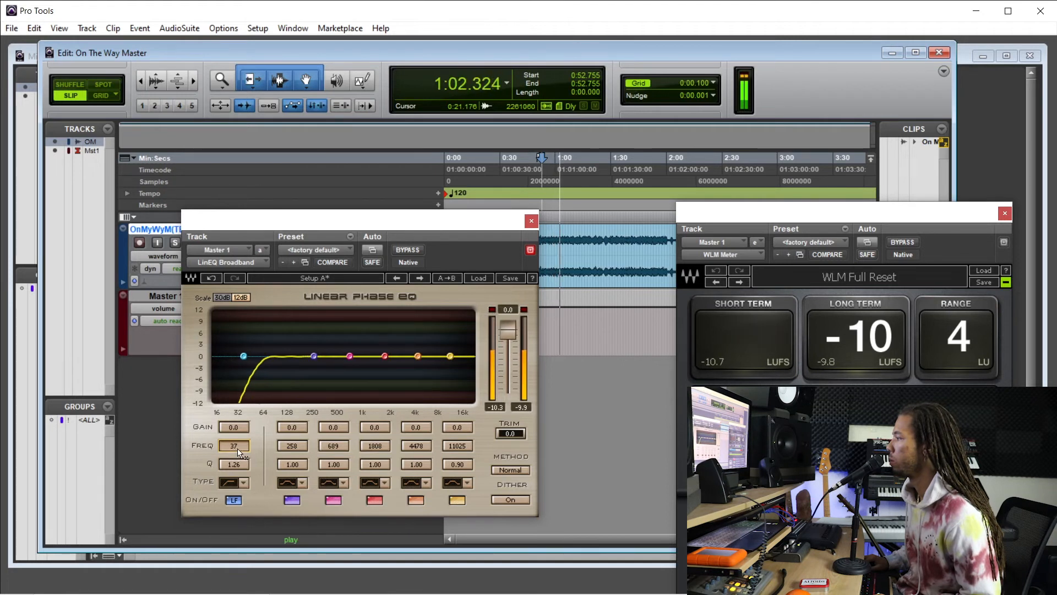
{"action": "key", "text": "space"}
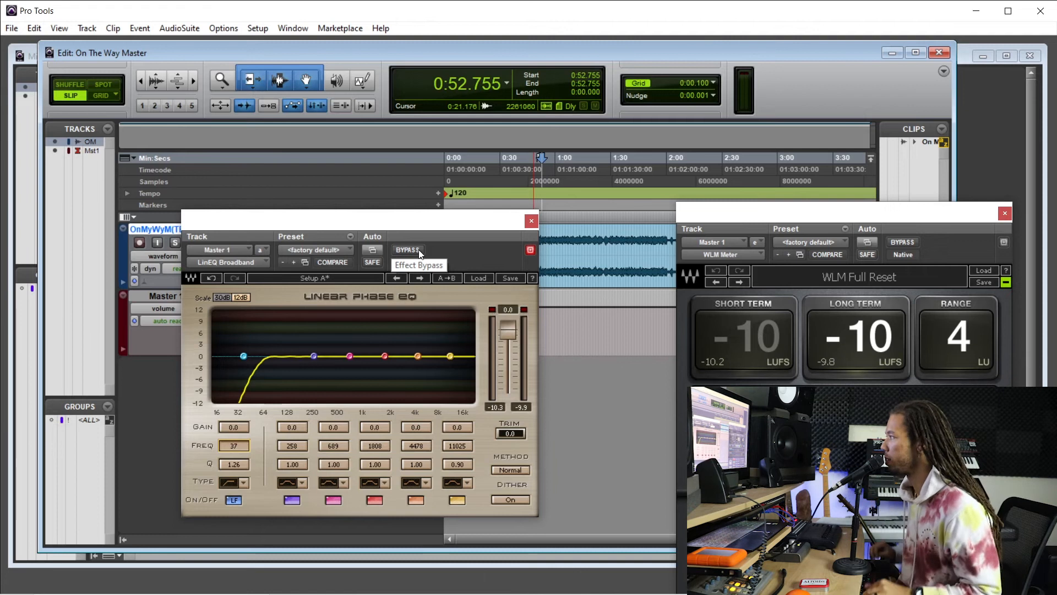
Play the mix from about 0:49.8 with the linear phase EQ active and set the LF band's Q to 1.49.
{"action": "left_click_drag", "start_coordinate": [444, 222], "coordinate": [412, 230]}
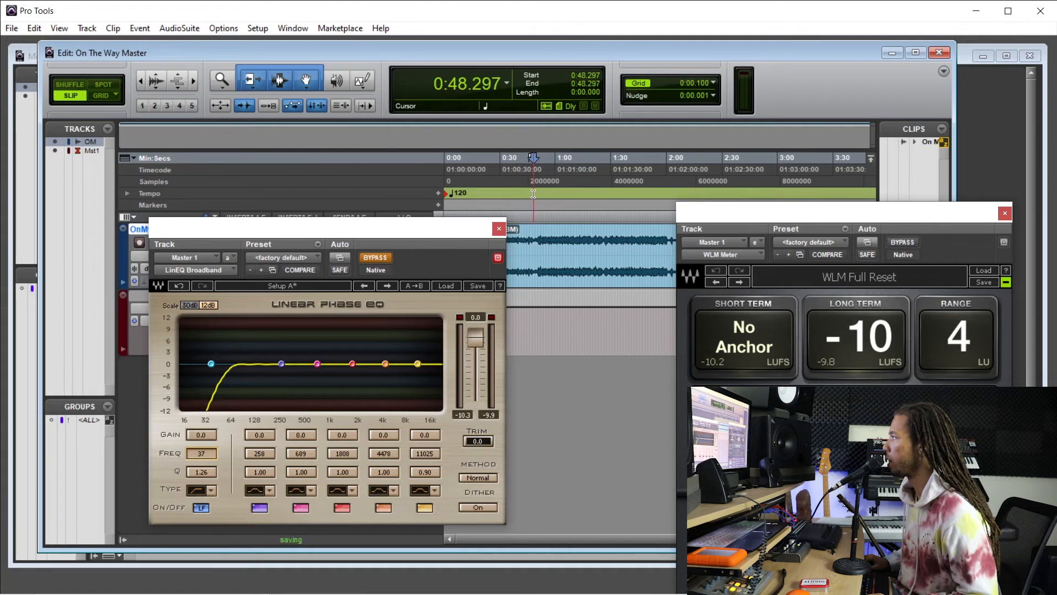
{"action": "key", "text": "space"}
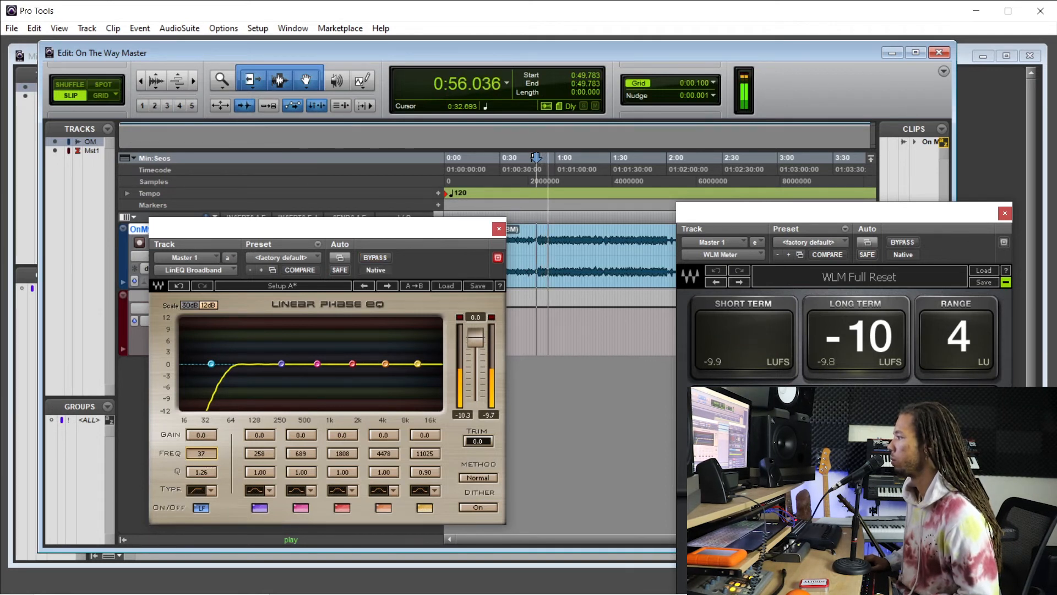
{"action": "left_click_drag", "start_coordinate": [203, 472], "coordinate": [204, 473]}
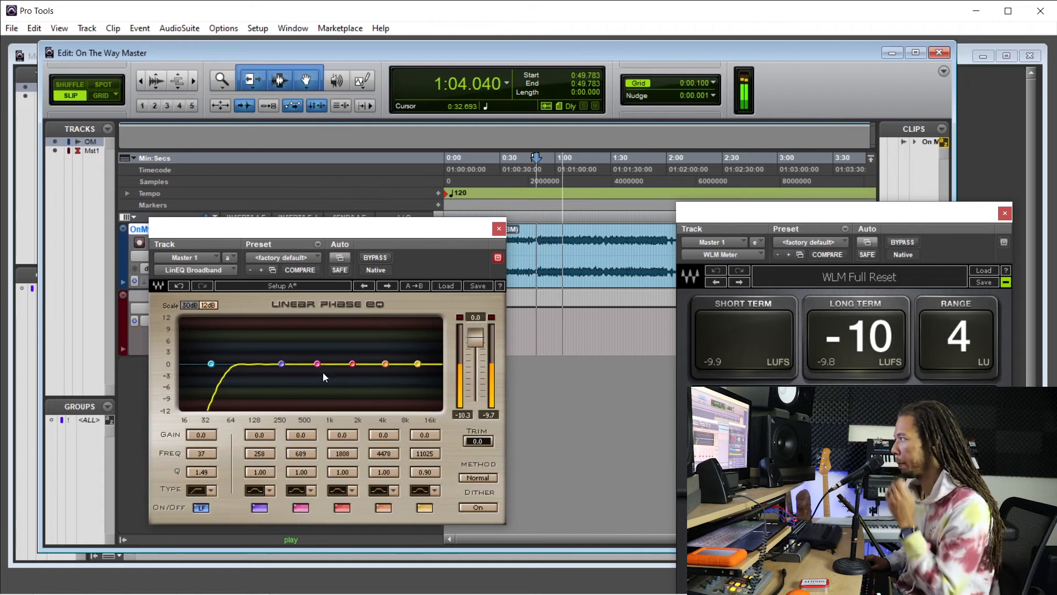
Toggle the linear phase EQ's bypass on and off during playback to compare the low end.
{"action": "left_click", "coordinate": [379, 256]}
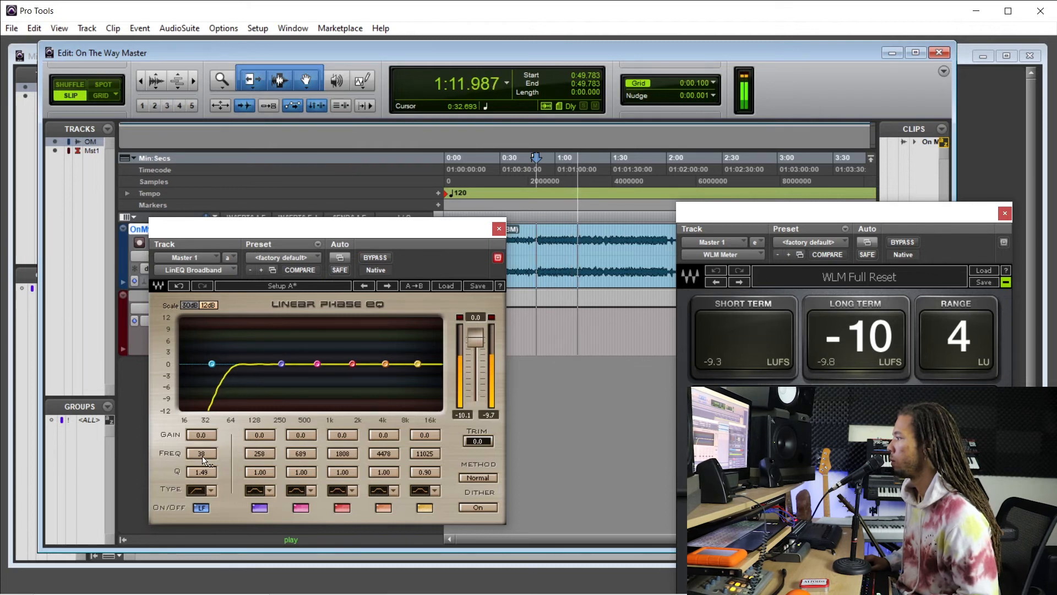
{"action": "left_click", "coordinate": [378, 261]}
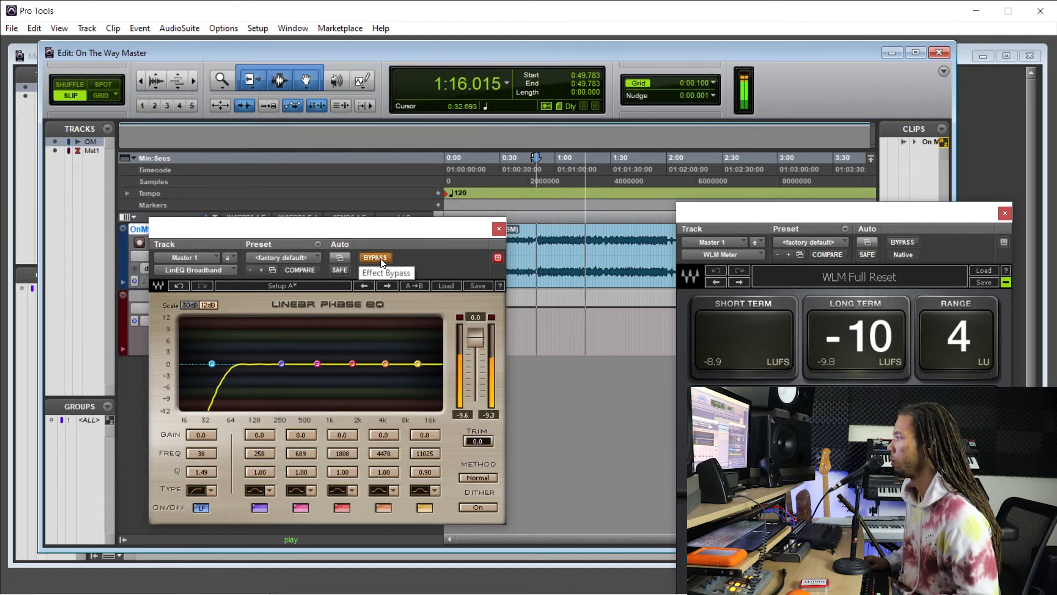
{"action": "left_click", "coordinate": [381, 259]}
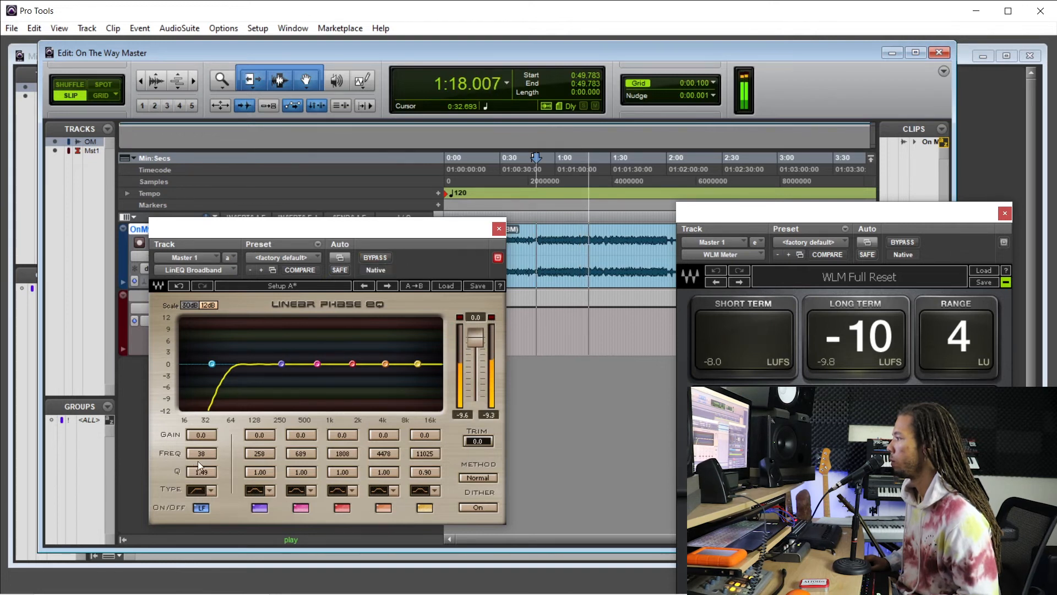
Set the LF band's Hi-Pass frequency to 36 Hz, close the linear phase EQ and stop playback.
{"action": "left_click_drag", "start_coordinate": [204, 456], "coordinate": [207, 456]}
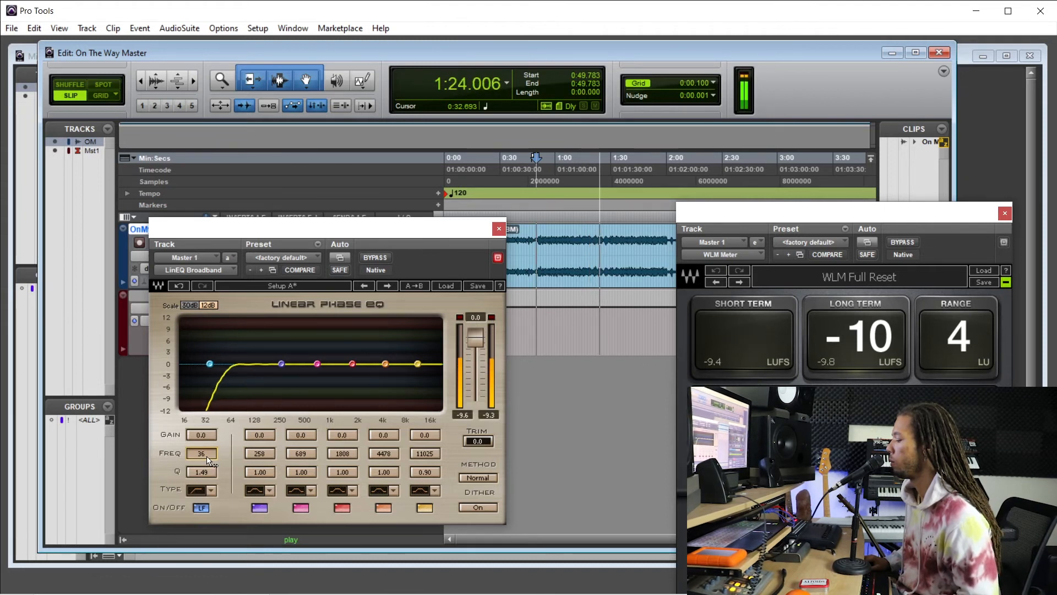
{"action": "left_click", "coordinate": [498, 230]}
{"action": "key", "text": "space"}
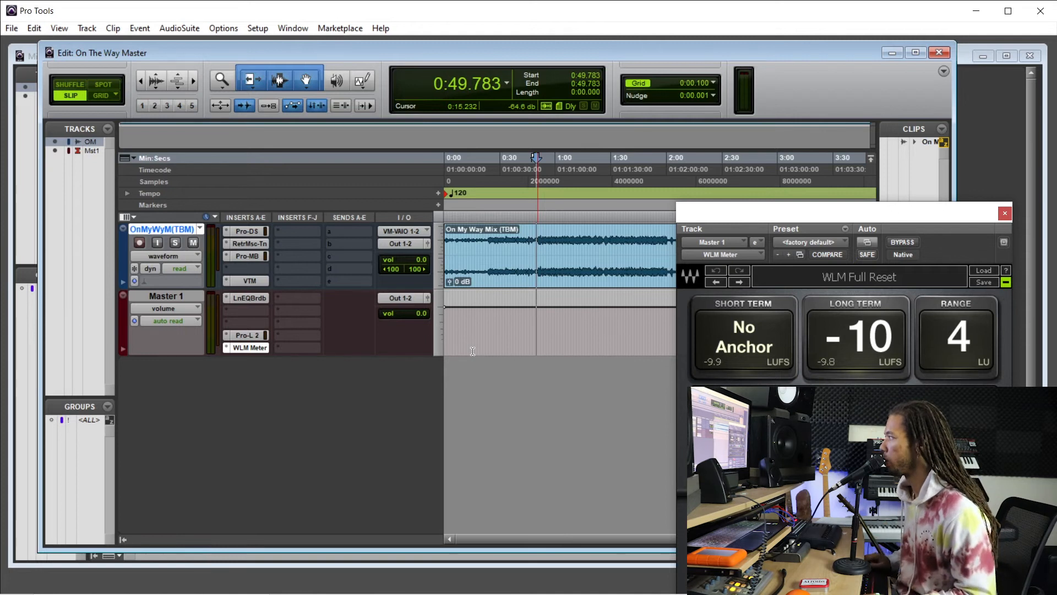
Play the later part of the mix from about 2:09.7 to check the master, then stop playback.
{"action": "left_click", "coordinate": [585, 209]}
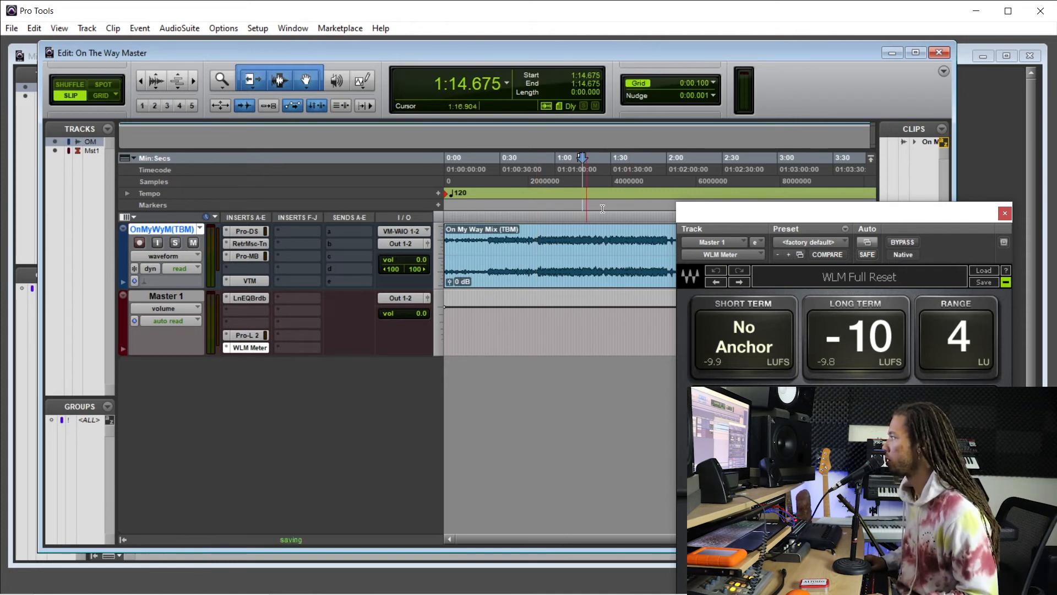
{"action": "scroll", "coordinate": [617, 209], "scroll_direction": "right", "scroll_amount": 5}
{"action": "left_click", "coordinate": [489, 207]}
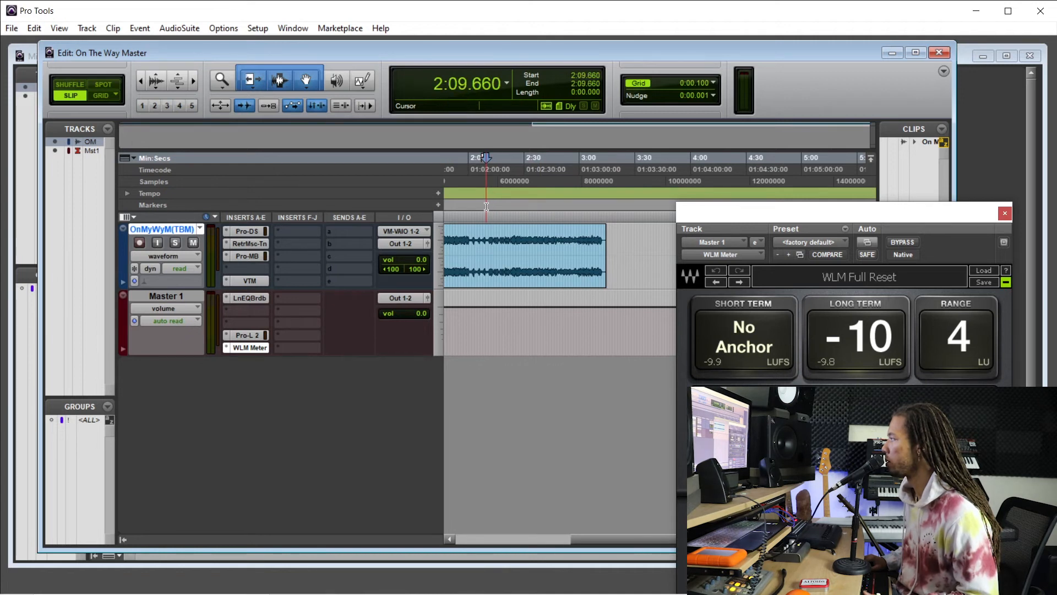
{"action": "key", "text": "space"}
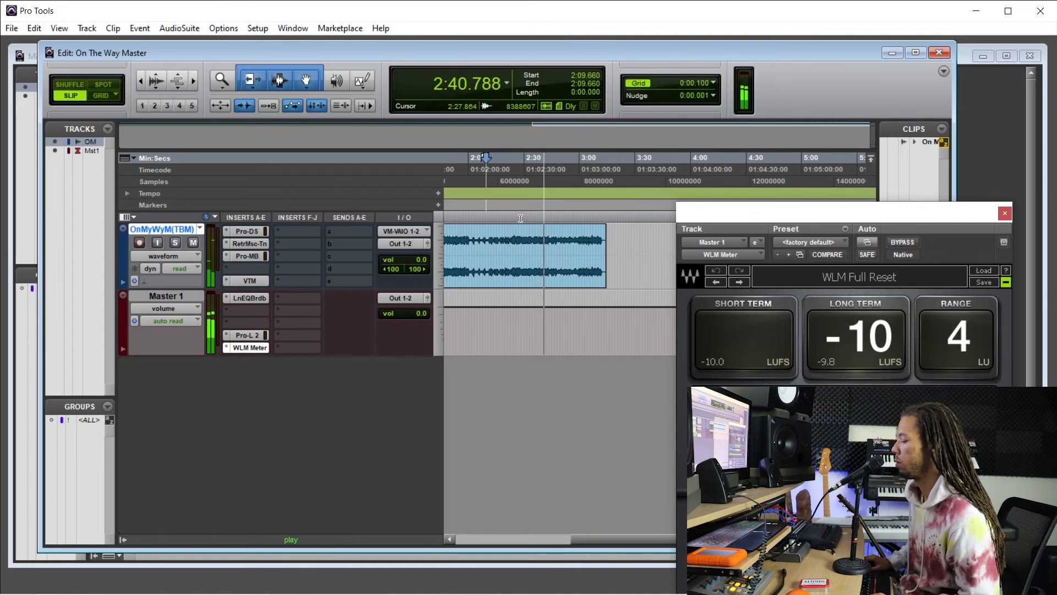
{"action": "key", "text": "space"}
Return to the song's first half, play the mix from about 0:55.4 to check it and stop playback.
{"action": "scroll", "coordinate": [536, 215], "scroll_direction": "left", "scroll_amount": 5}
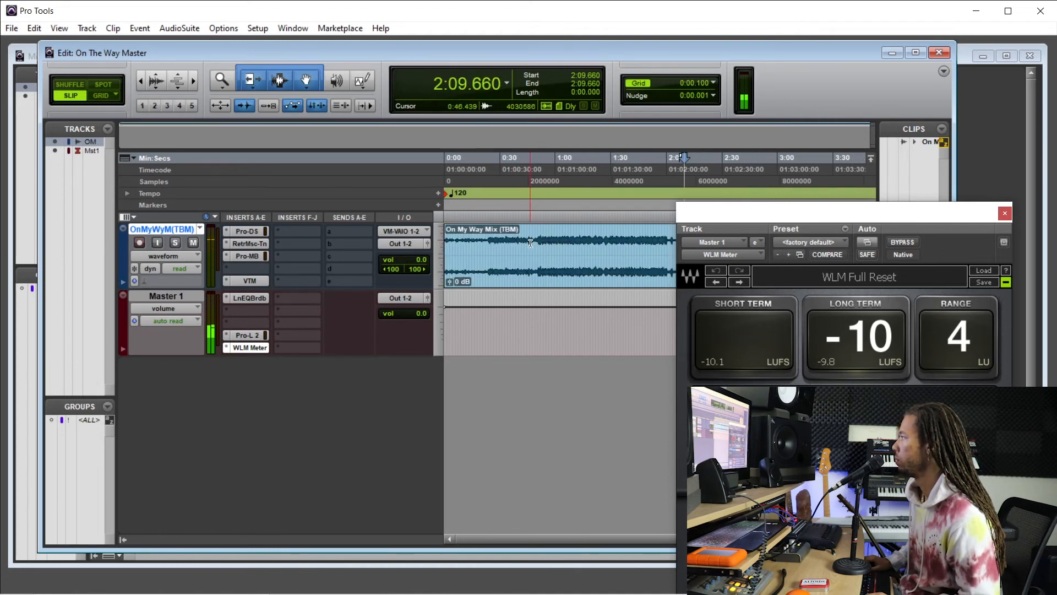
{"action": "left_click", "coordinate": [546, 208]}
{"action": "key", "text": "space"}
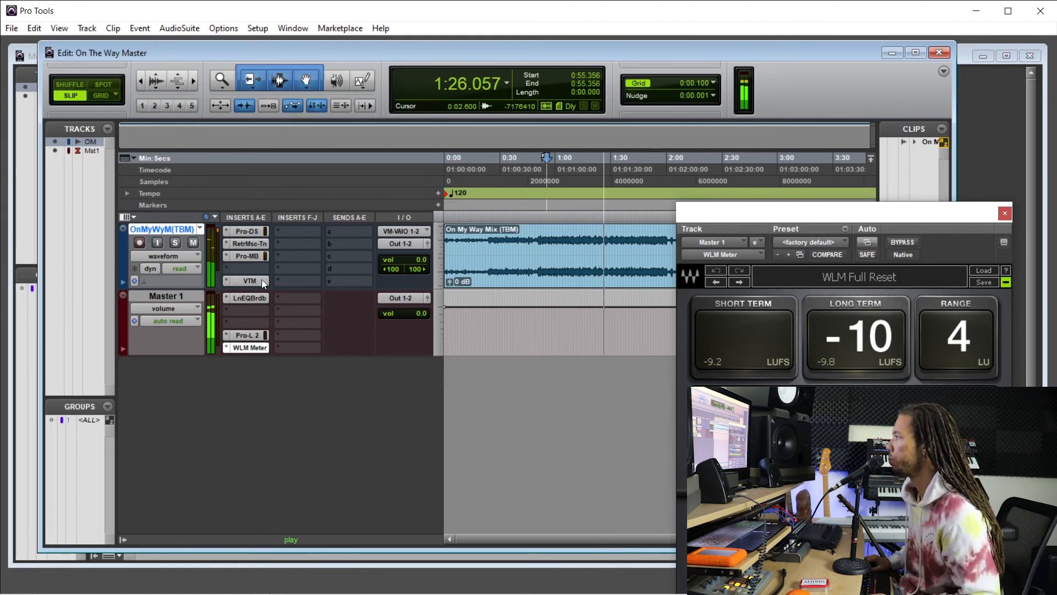
{"action": "key", "text": "space"}
Move the VTM insert on the On My Way mix track over to the F-J insert bank.
{"action": "left_click", "coordinate": [285, 232]}
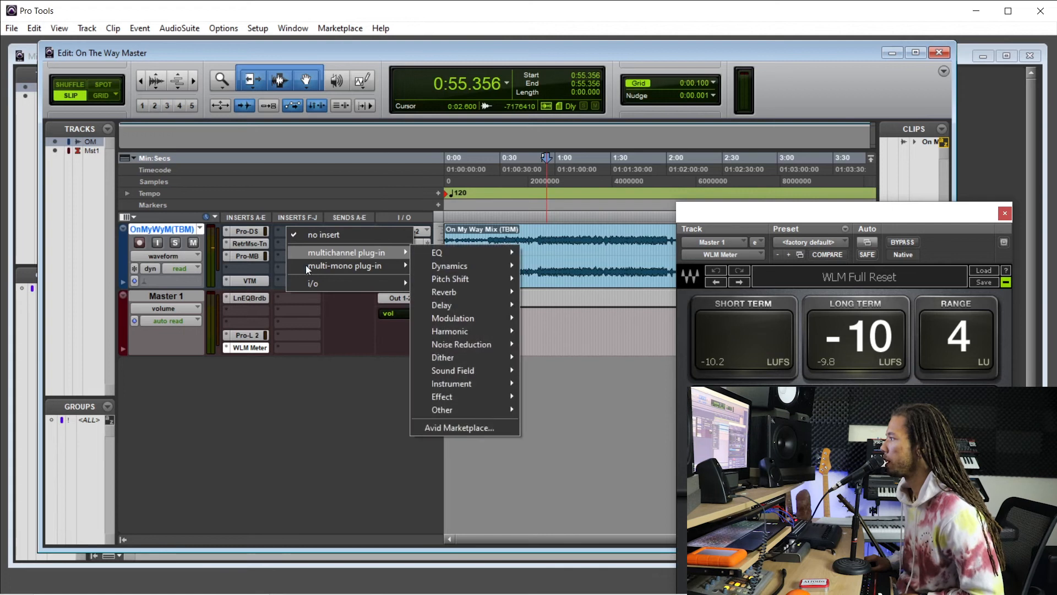
{"action": "left_click", "coordinate": [260, 280]}
{"action": "left_click_drag", "start_coordinate": [260, 279], "coordinate": [300, 280]}
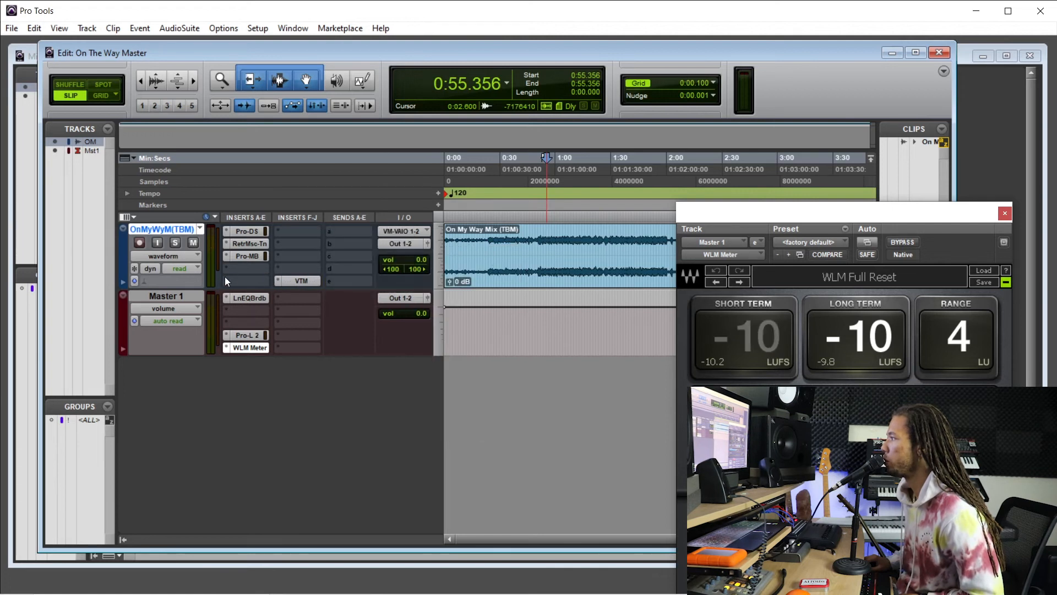
Insert the multichannel dynamics plug-in soothe2 (stereo) in the mix track's freed insert slot.
{"action": "left_click", "coordinate": [234, 278]}
{"action": "mouse_move", "coordinate": [274, 295]}
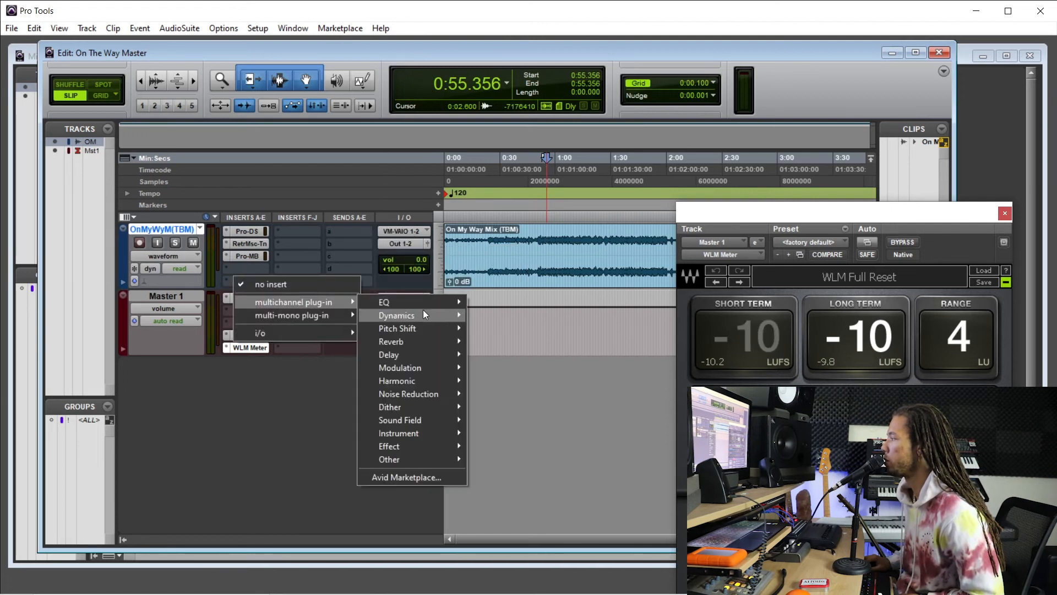
{"action": "mouse_move", "coordinate": [424, 309]}
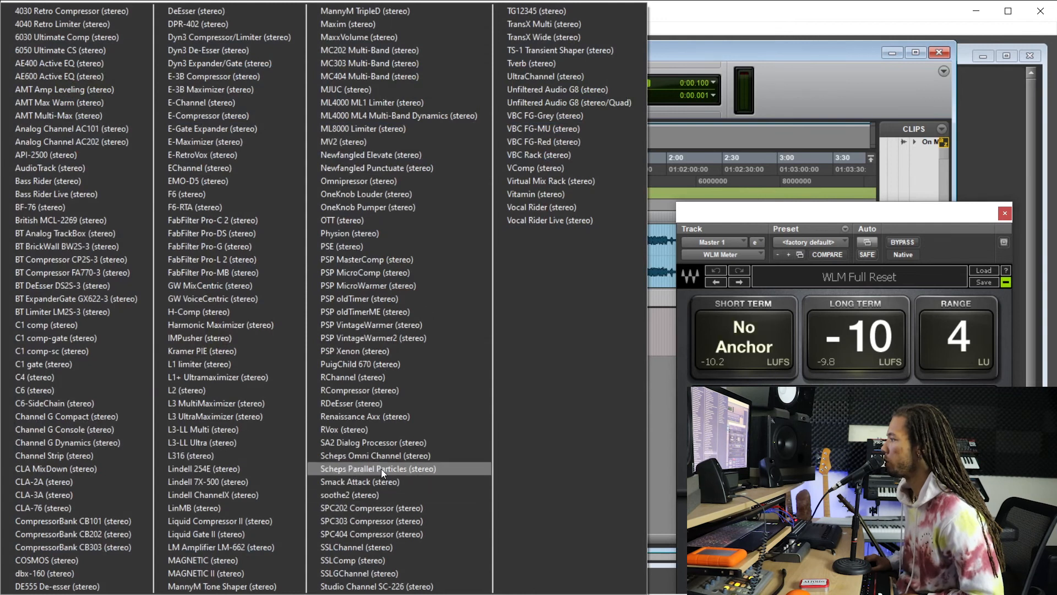
{"action": "left_click", "coordinate": [400, 495]}
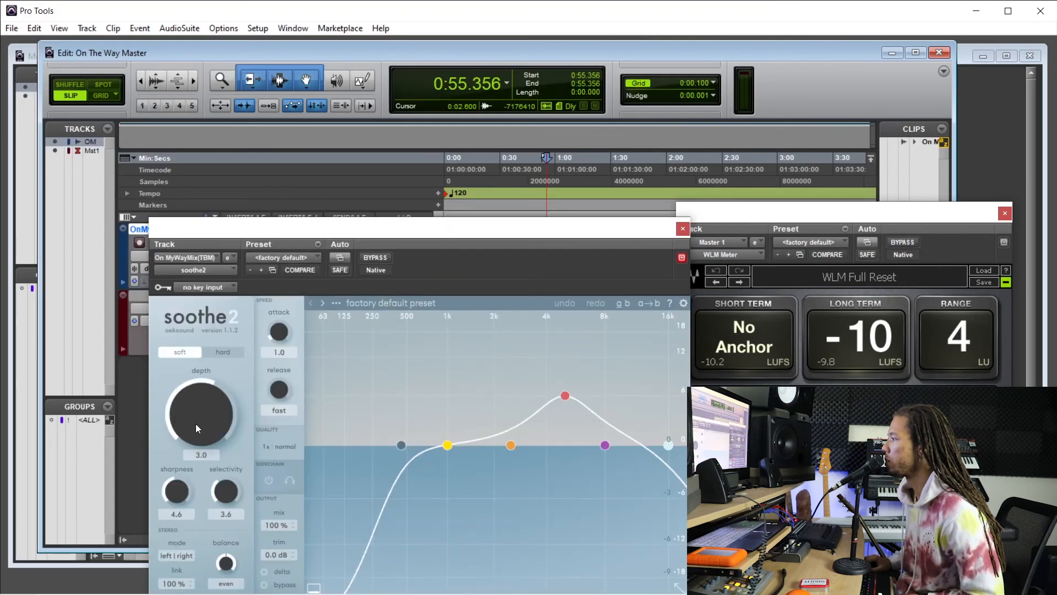
Turn soothe2's depth down to -18.0.
{"action": "left_click_drag", "start_coordinate": [374, 228], "coordinate": [362, 217]}
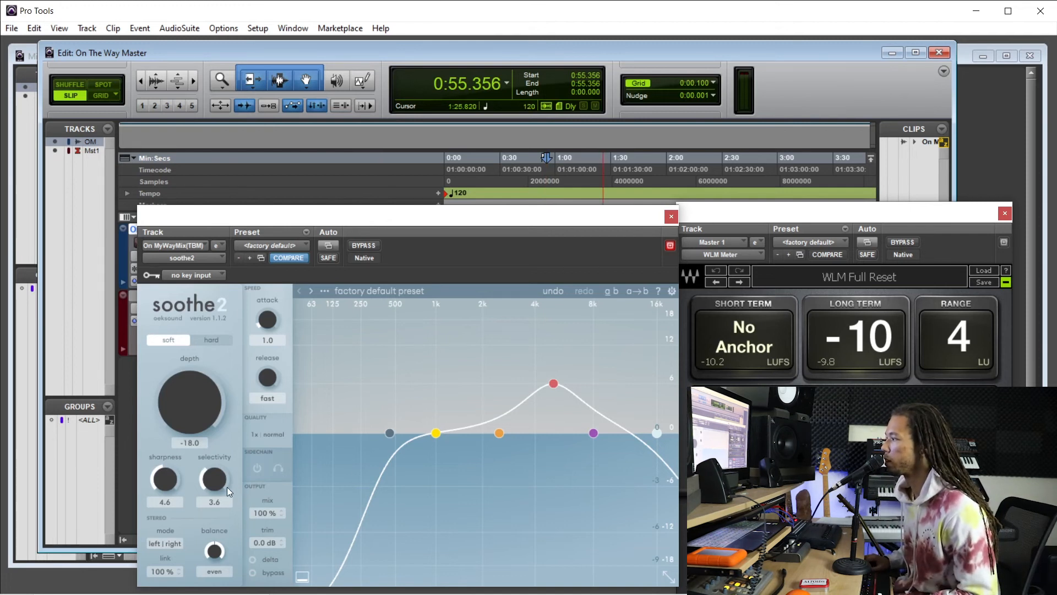
{"action": "left_click_drag", "start_coordinate": [196, 428], "coordinate": [199, 388]}
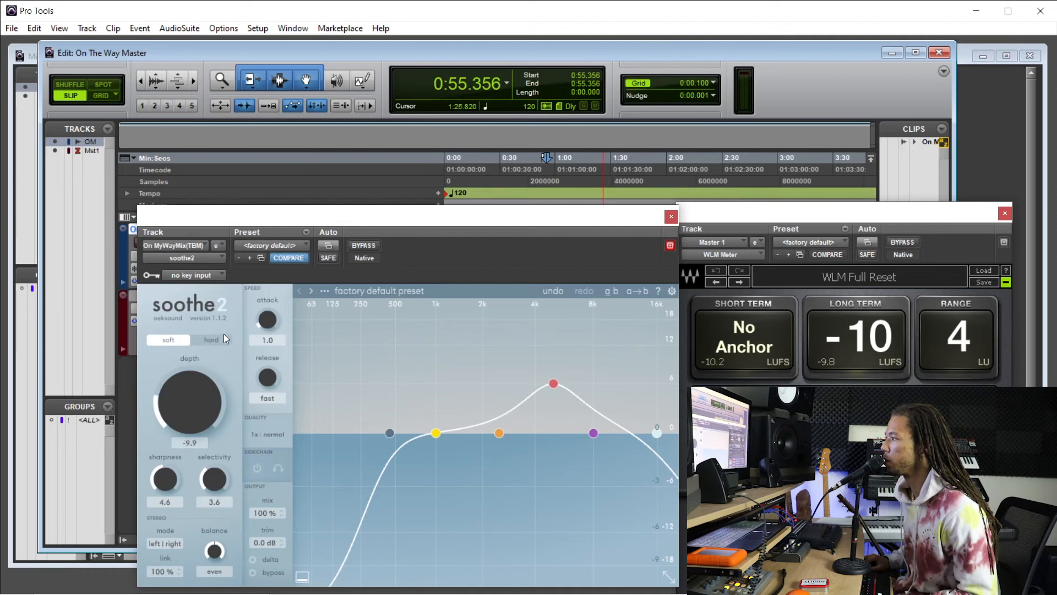
{"action": "left_click_drag", "start_coordinate": [237, 330], "coordinate": [227, 497]}
Play the mix from about 0:50.5 with the soothe2 window placed so all its controls are in view.
{"action": "left_click_drag", "start_coordinate": [570, 220], "coordinate": [576, 293]}
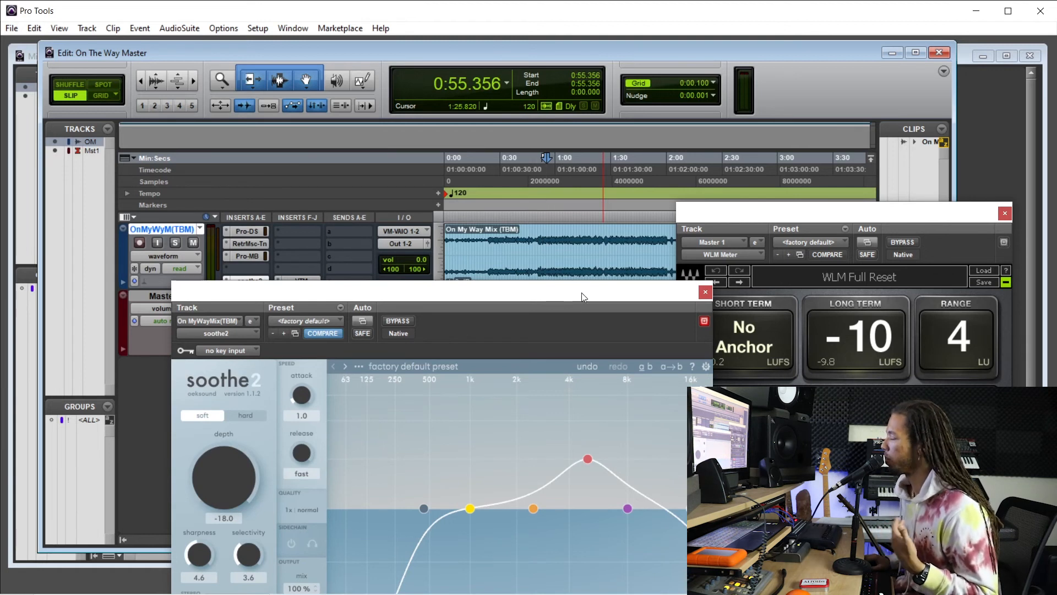
{"action": "left_click_drag", "start_coordinate": [585, 293], "coordinate": [590, 295]}
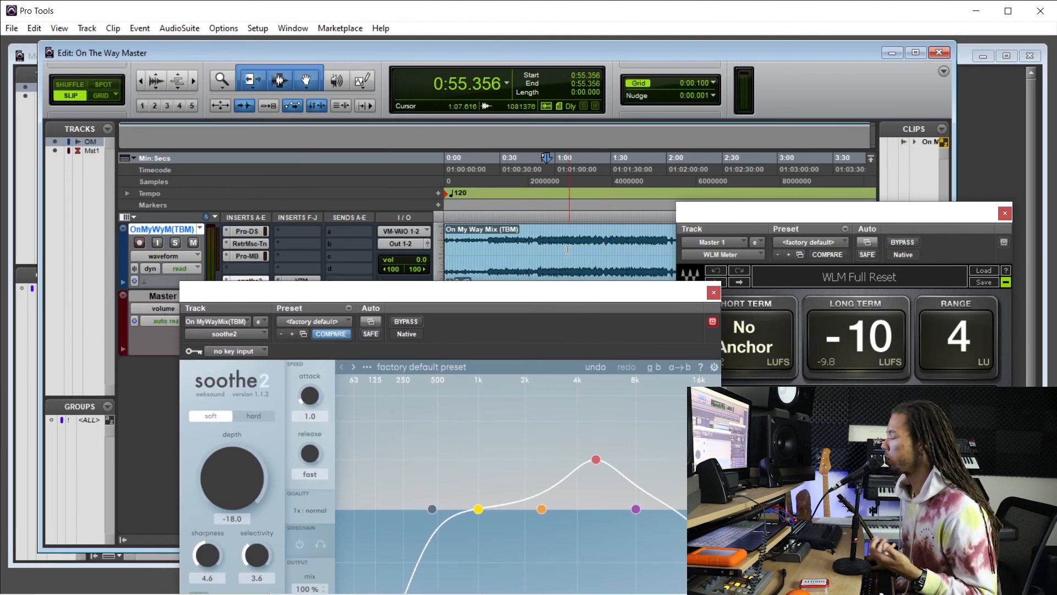
{"action": "left_click", "coordinate": [543, 197]}
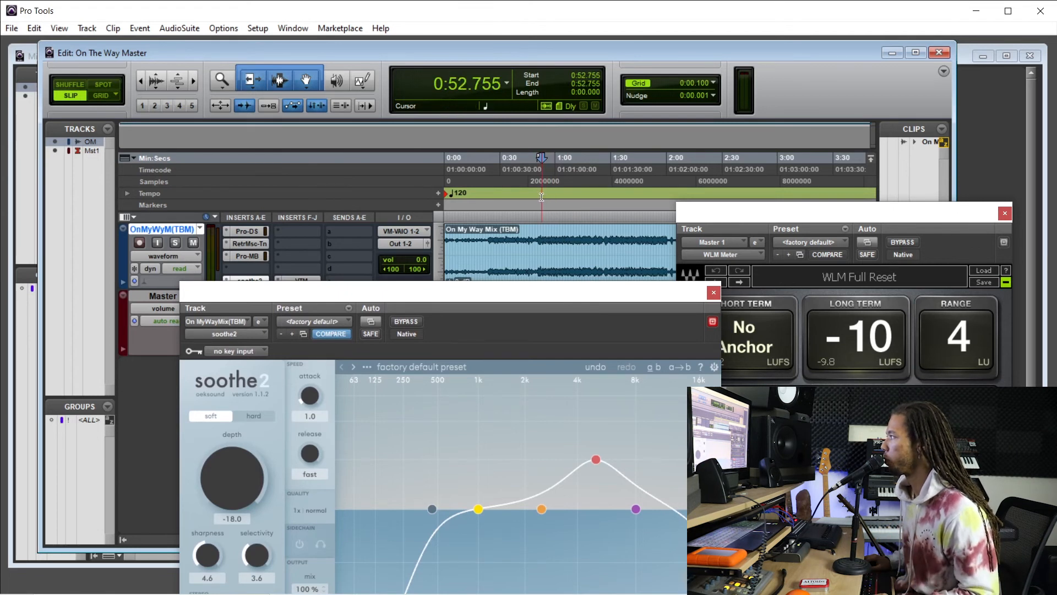
{"action": "left_click", "coordinate": [538, 199]}
{"action": "key", "text": "space"}
{"action": "left_click_drag", "start_coordinate": [427, 297], "coordinate": [433, 236]}
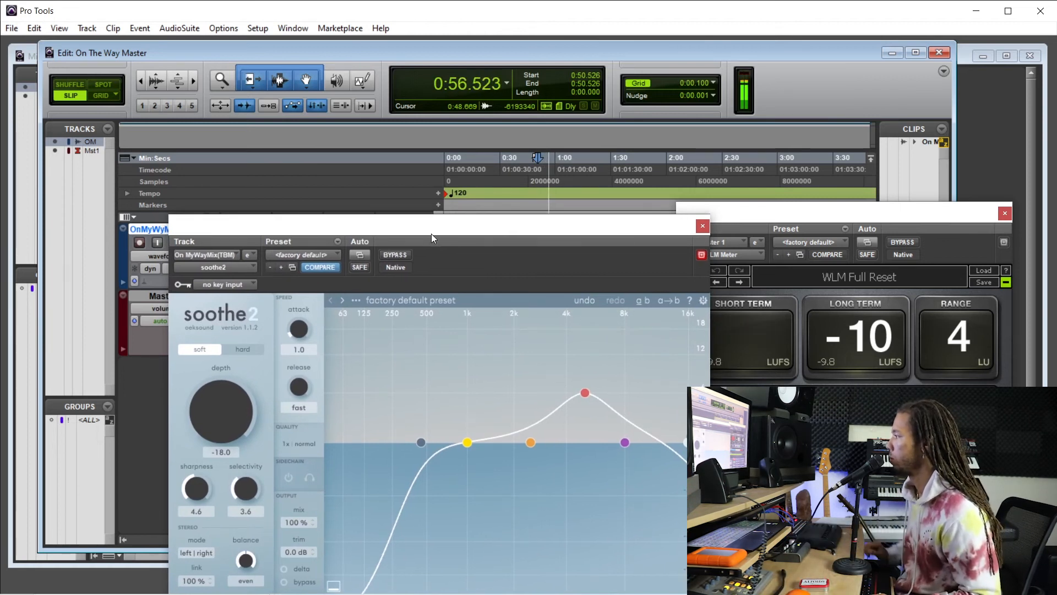
{"action": "left_click_drag", "start_coordinate": [449, 236], "coordinate": [467, 165]}
Raise soothe2's depth to 4.6 and set its sharpness to 6.9 during playback.
{"action": "left_click_drag", "start_coordinate": [250, 351], "coordinate": [253, 286]}
{"action": "left_click_drag", "start_coordinate": [597, 325], "coordinate": [591, 328]}
{"action": "left_click_drag", "start_coordinate": [232, 324], "coordinate": [235, 304]}
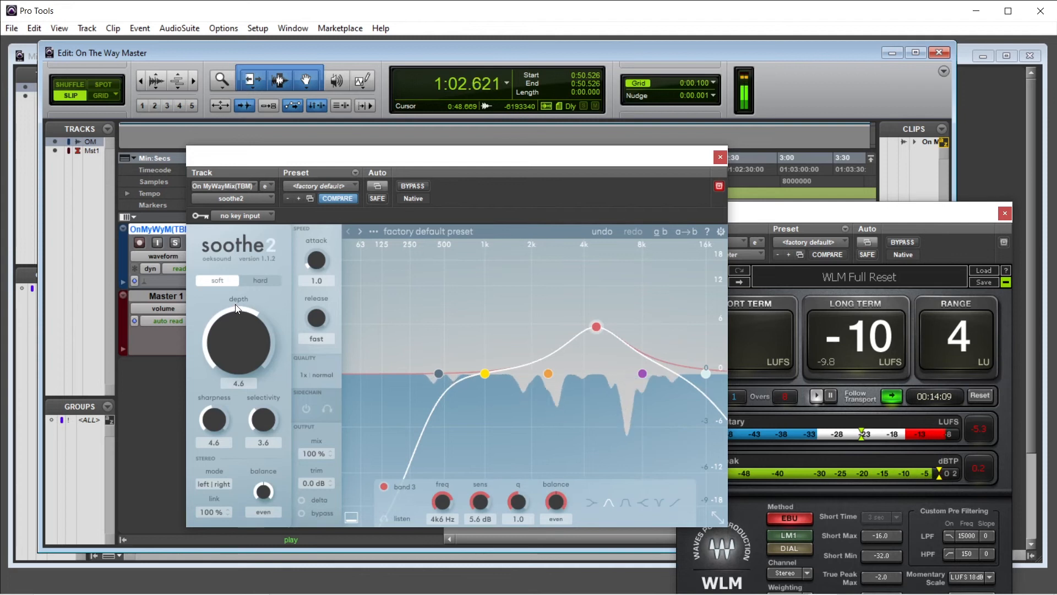
{"action": "left_click_drag", "start_coordinate": [218, 408], "coordinate": [240, 531]}
{"action": "left_click_drag", "start_coordinate": [232, 484], "coordinate": [217, 414]}
Set soothe2's depth to 0.6 and, after trying selectivity at 10.0, set it to 3.7.
{"action": "left_click_drag", "start_coordinate": [250, 330], "coordinate": [261, 518]}
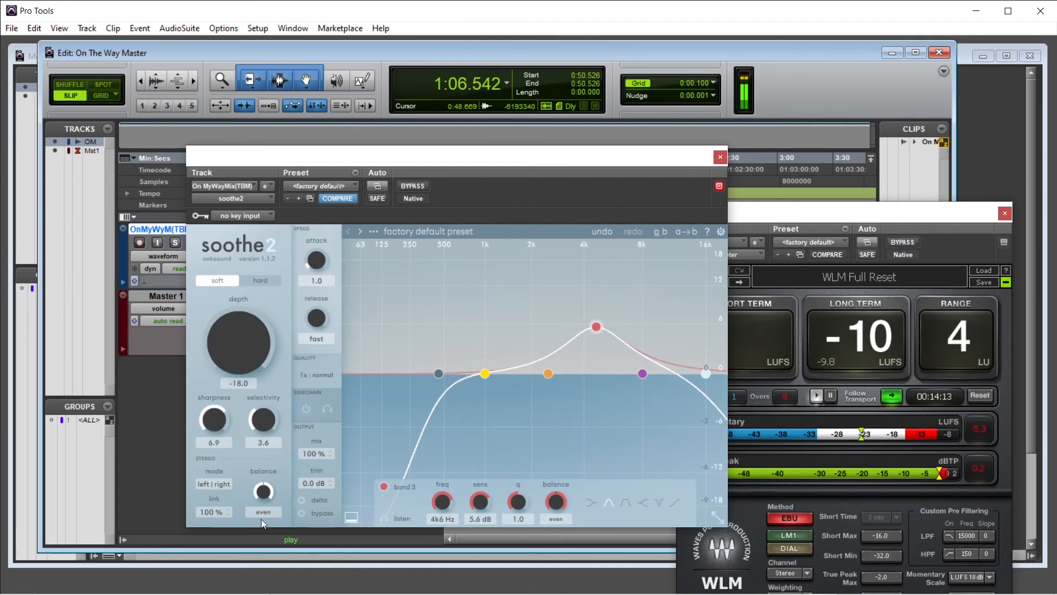
{"action": "left_click_drag", "start_coordinate": [249, 306], "coordinate": [251, 270]}
{"action": "left_click_drag", "start_coordinate": [266, 424], "coordinate": [296, 289]}
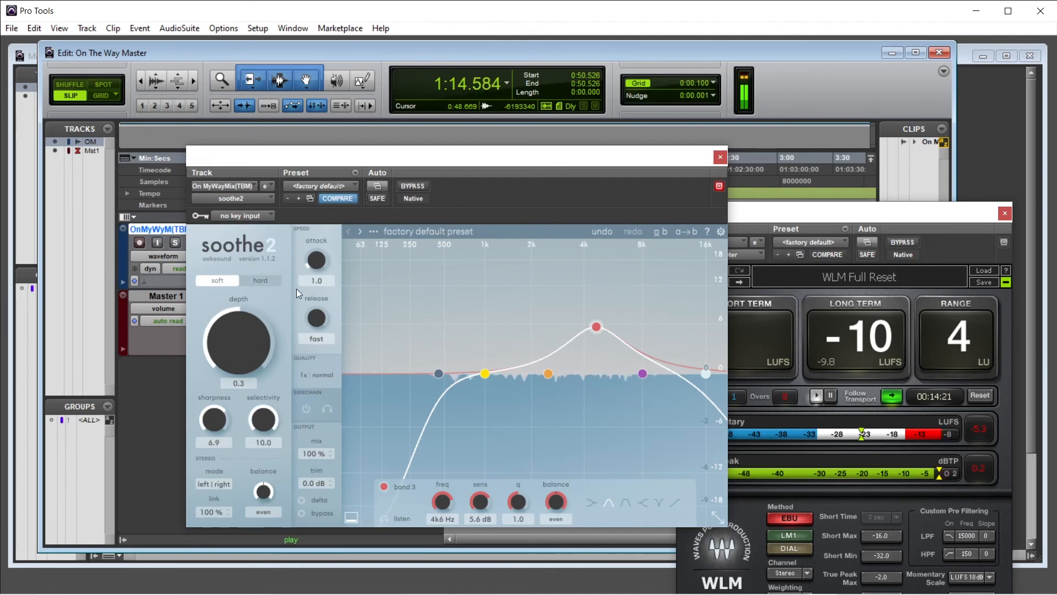
{"action": "left_click_drag", "start_coordinate": [264, 421], "coordinate": [272, 526]}
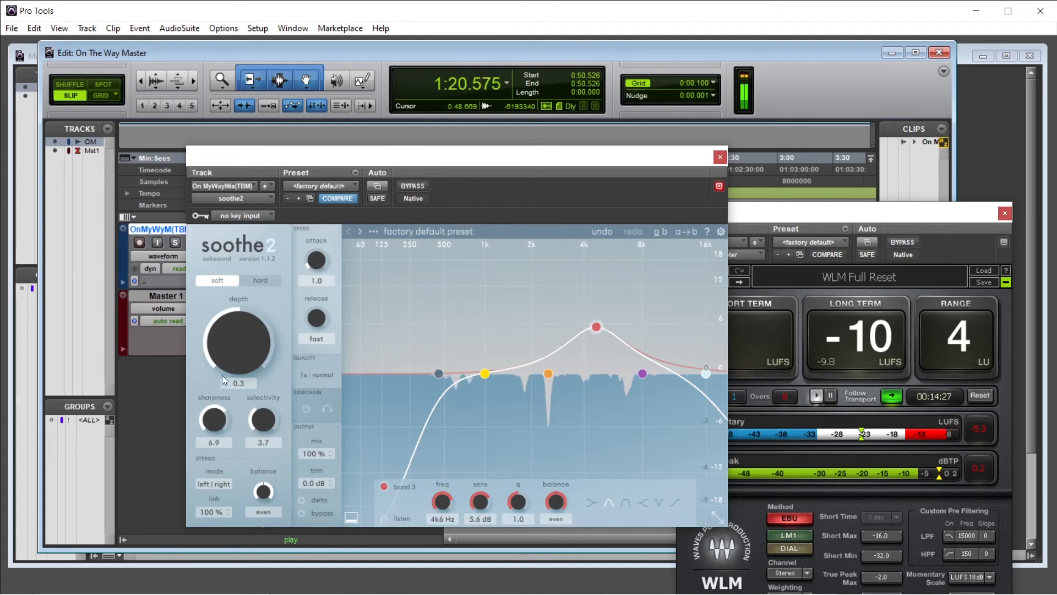
{"action": "left_click_drag", "start_coordinate": [226, 359], "coordinate": [227, 356]}
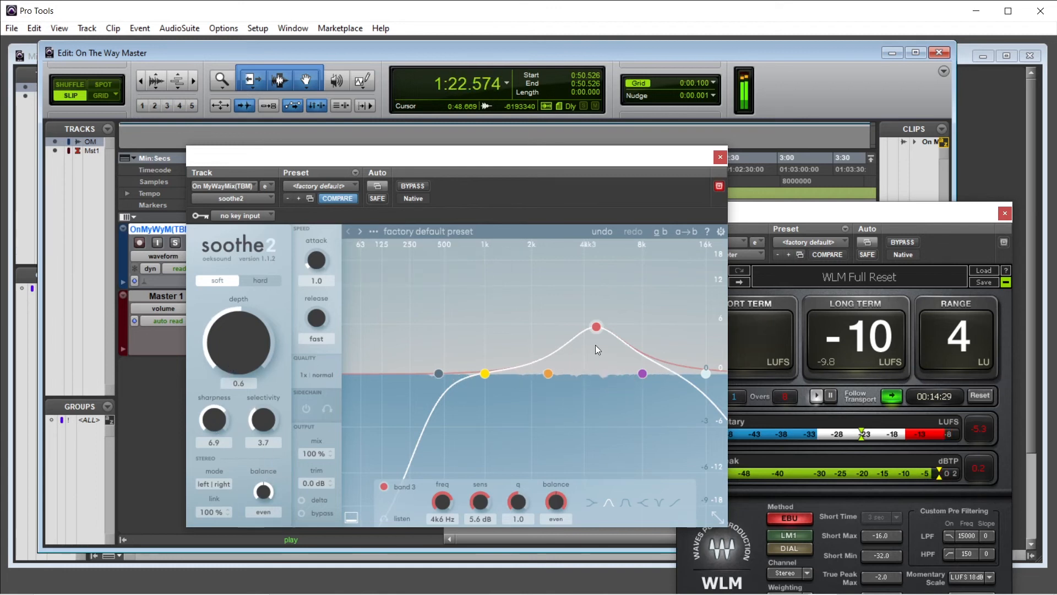
Audition soothe2's band 3 with its listen option and set the band to 4k3 Hz with 7.5 dB sensitivity.
{"action": "right_click", "coordinate": [599, 324]}
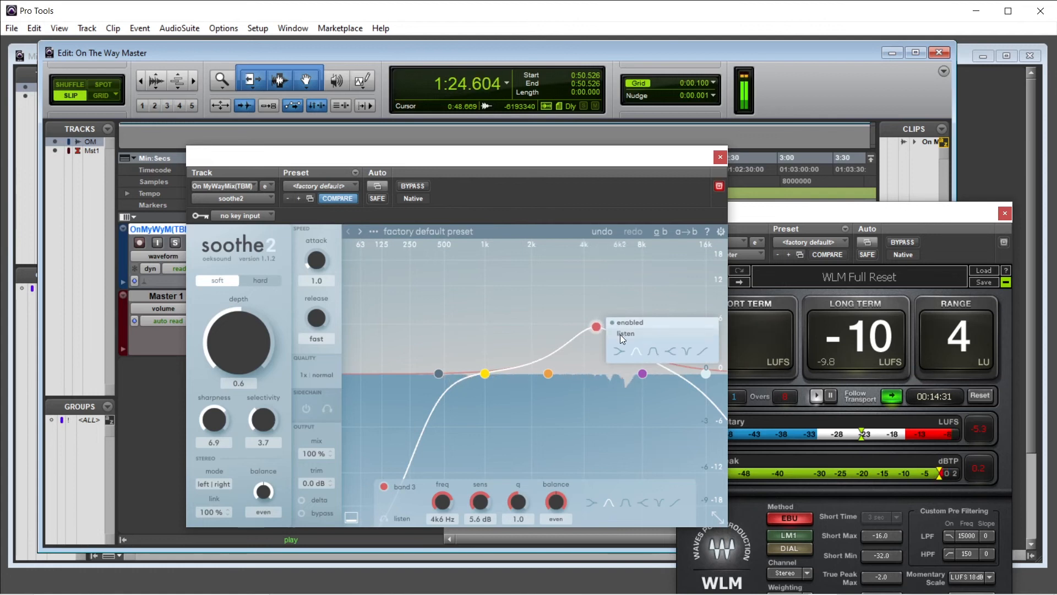
{"action": "left_click", "coordinate": [621, 336]}
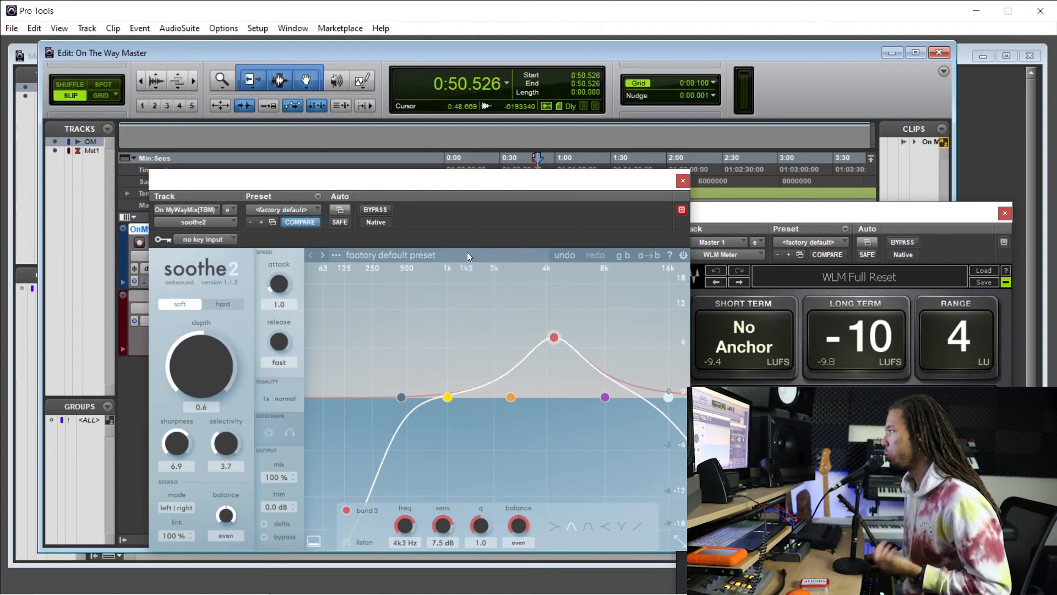
Play the mix from about 0:53.1 with soothe2 bypassed, and again with it active, to compare.
{"action": "left_click_drag", "start_coordinate": [925, 214], "coordinate": [984, 217]}
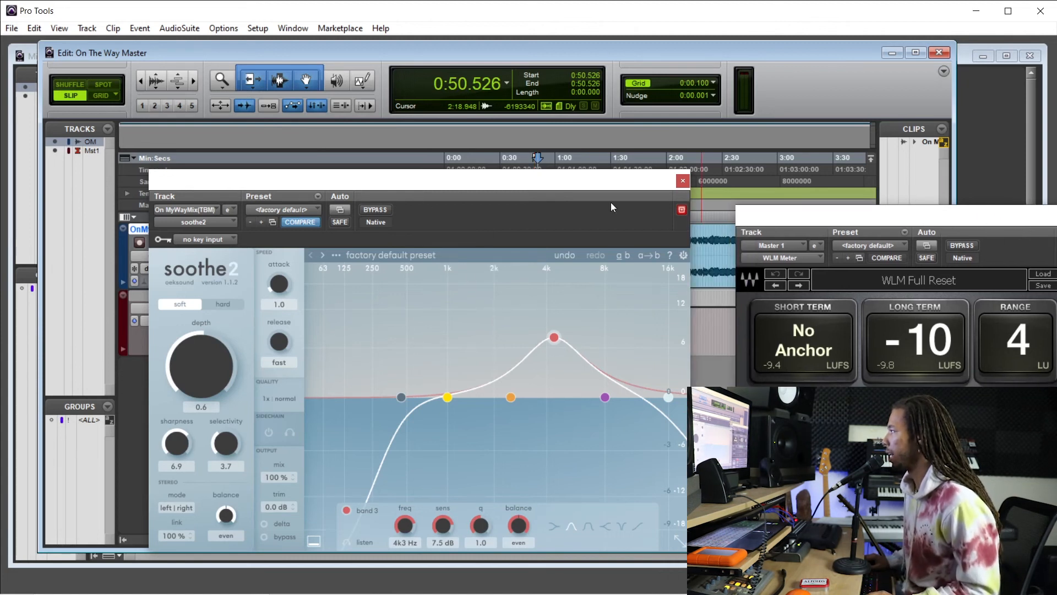
{"action": "left_click_drag", "start_coordinate": [450, 182], "coordinate": [495, 301]}
{"action": "left_click", "coordinate": [543, 190]}
{"action": "left_click", "coordinate": [414, 328]}
{"action": "key", "text": "space"}
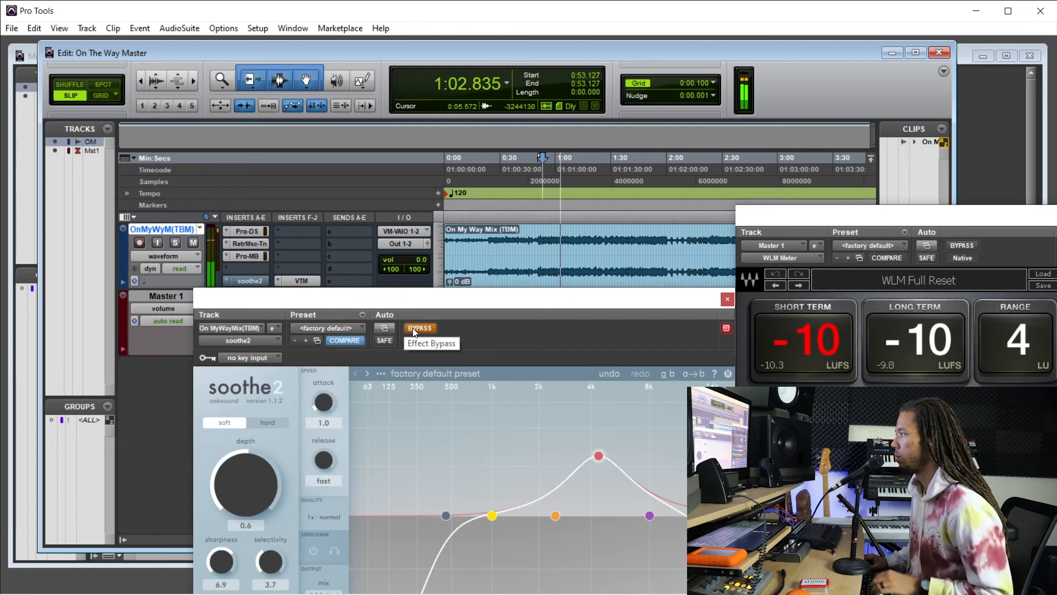
{"action": "key", "text": "space"}
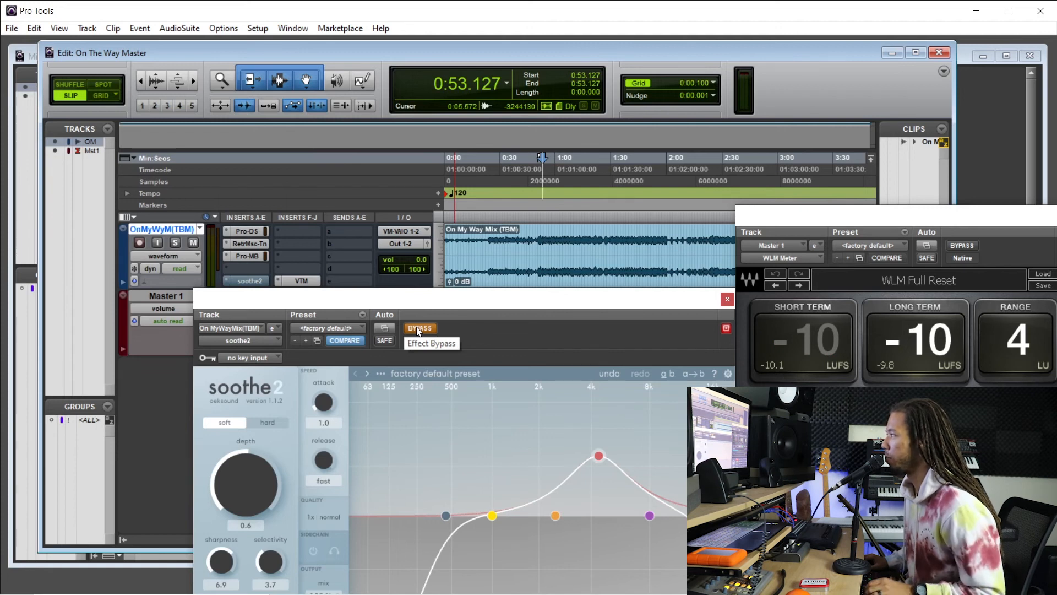
{"action": "left_click", "coordinate": [419, 329]}
{"action": "key", "text": "space"}
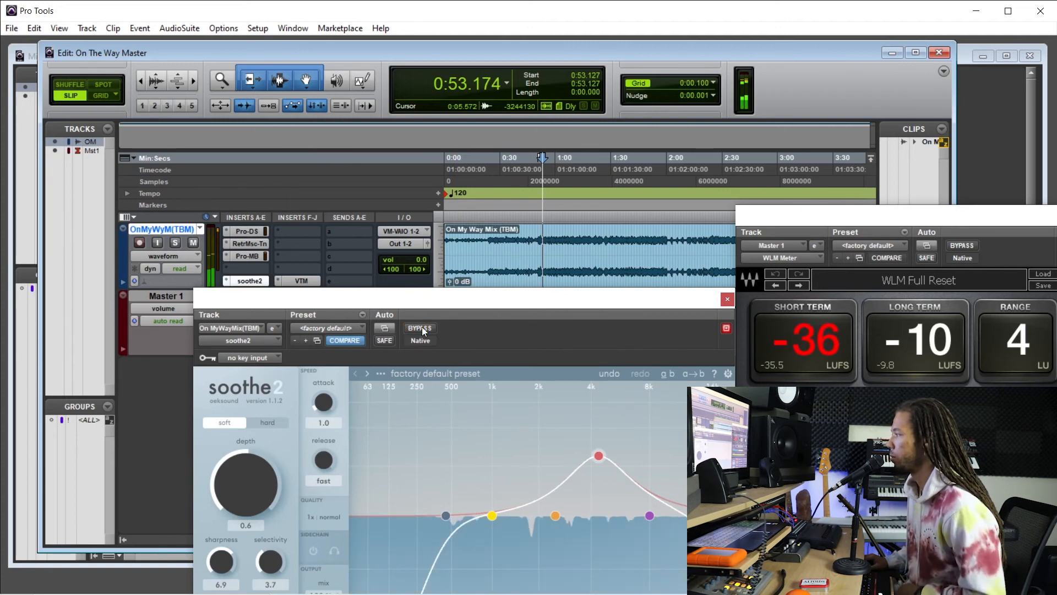
Lower soothe2's depth to 0.0, close the plug-in and stop playback.
{"action": "left_click_drag", "start_coordinate": [440, 306], "coordinate": [446, 272]}
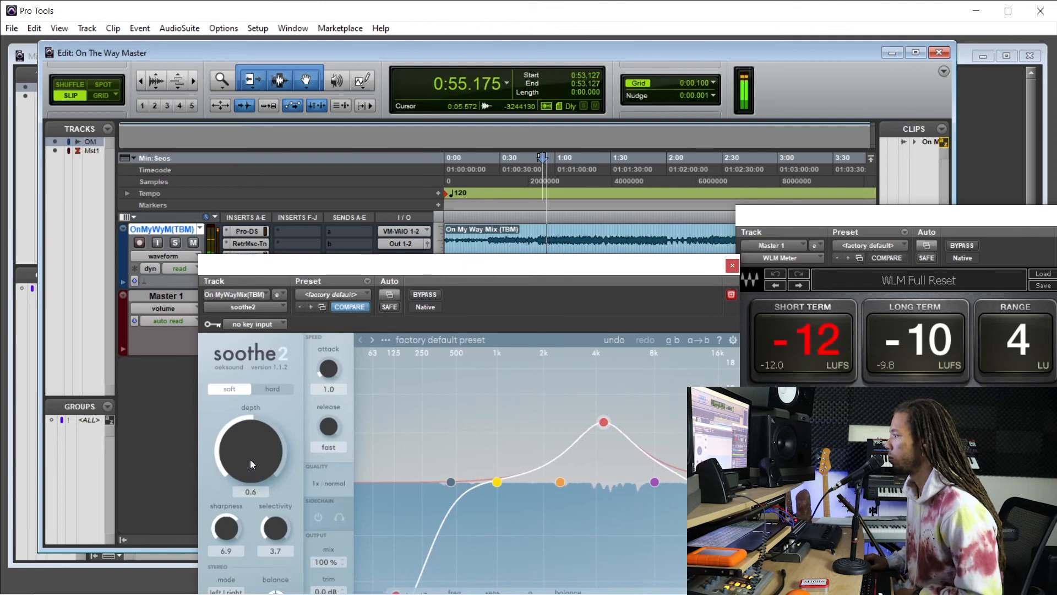
{"action": "left_click_drag", "start_coordinate": [247, 462], "coordinate": [247, 464]}
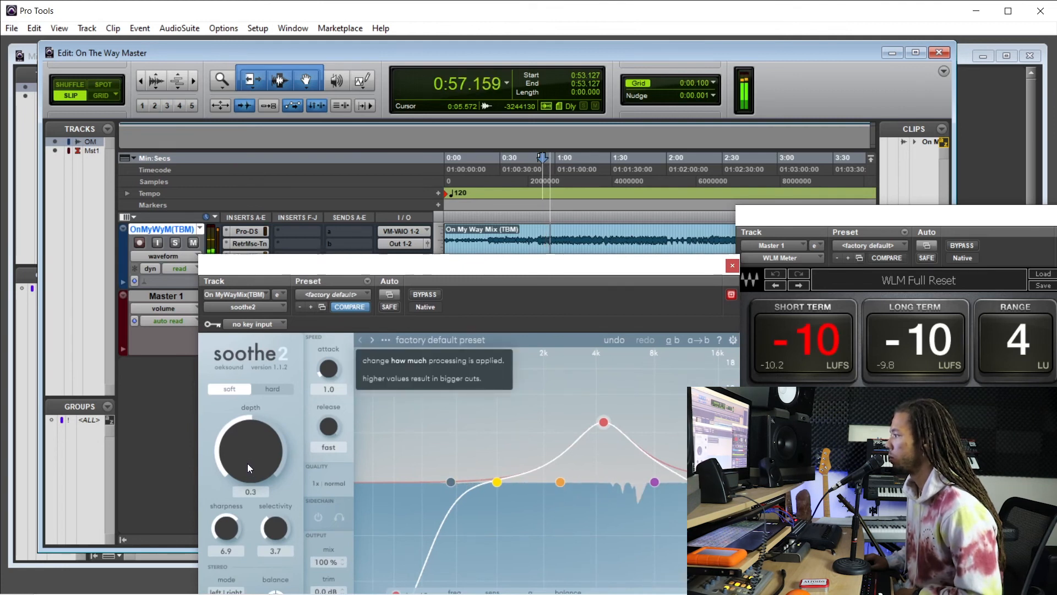
{"action": "left_click_drag", "start_coordinate": [247, 463], "coordinate": [247, 471]}
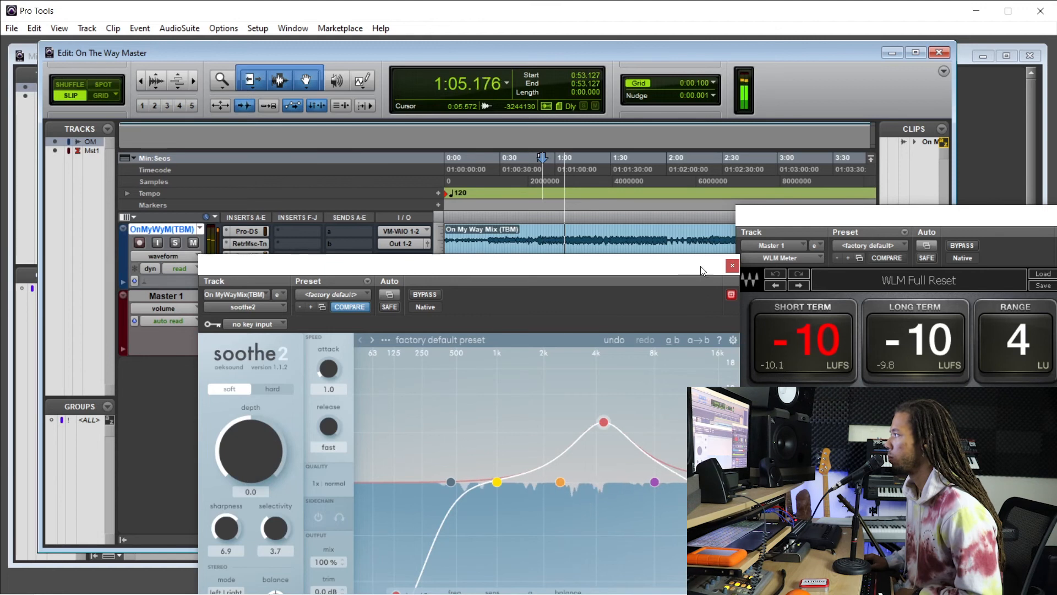
{"action": "left_click", "coordinate": [733, 266]}
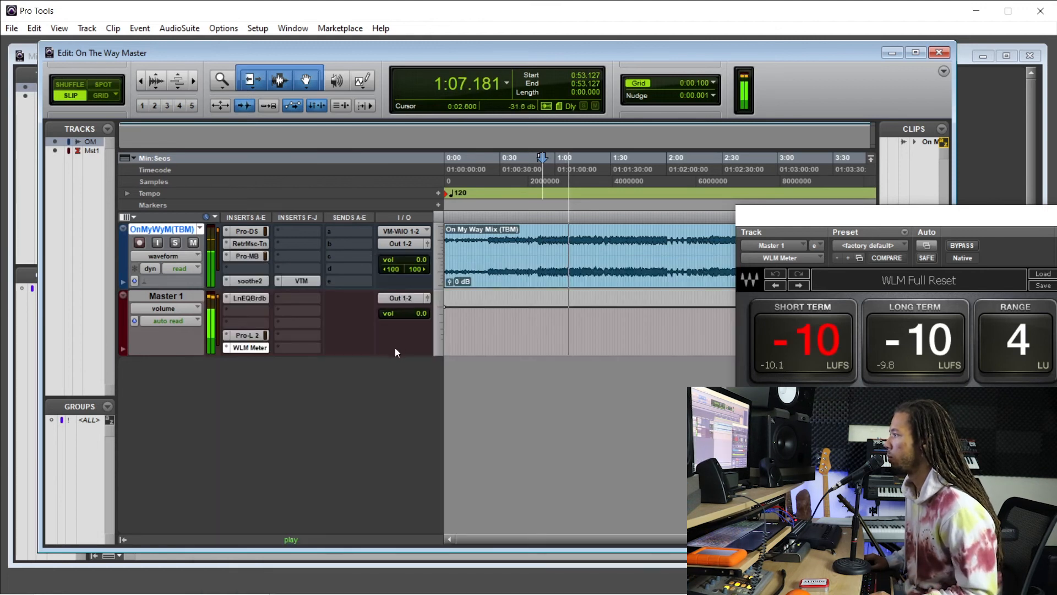
{"action": "key", "text": "space"}
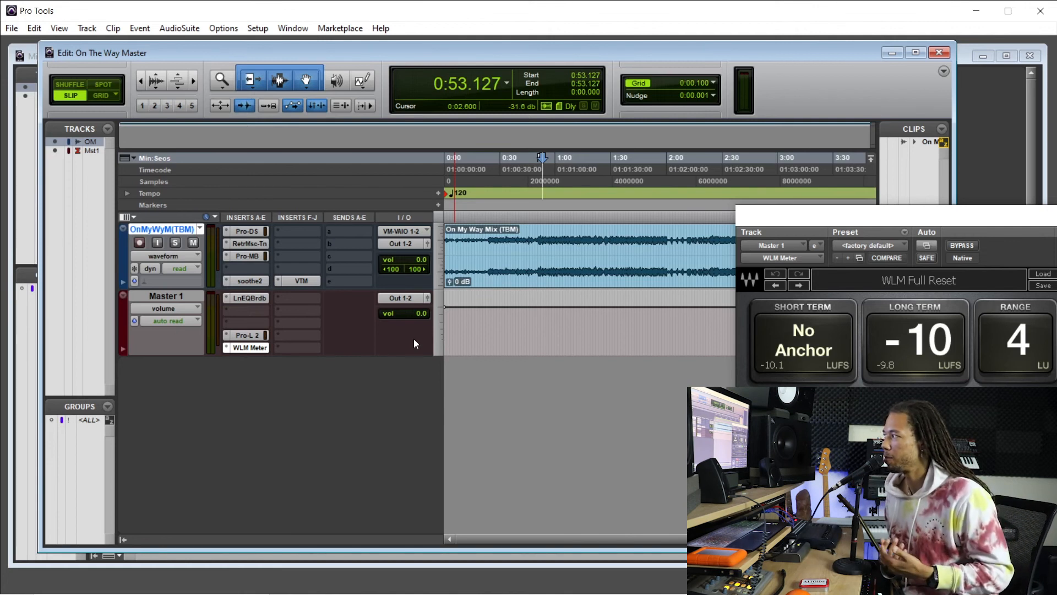
Play the mix from about 1:06.1 and open the mix track's FabFilter Pro-MB with its band controls in view.
{"action": "left_click", "coordinate": [567, 195]}
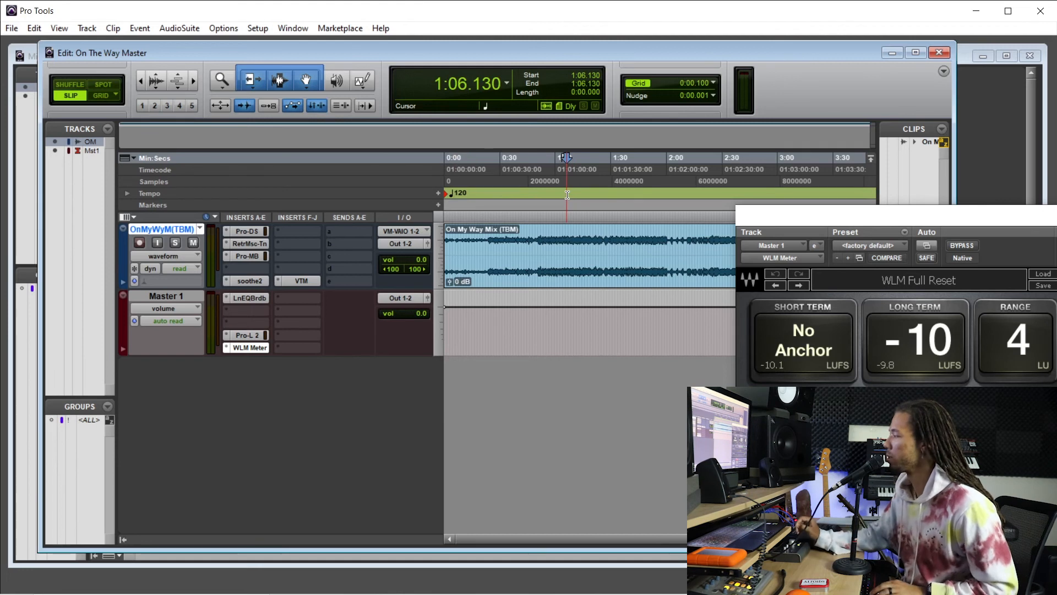
{"action": "key", "text": "space"}
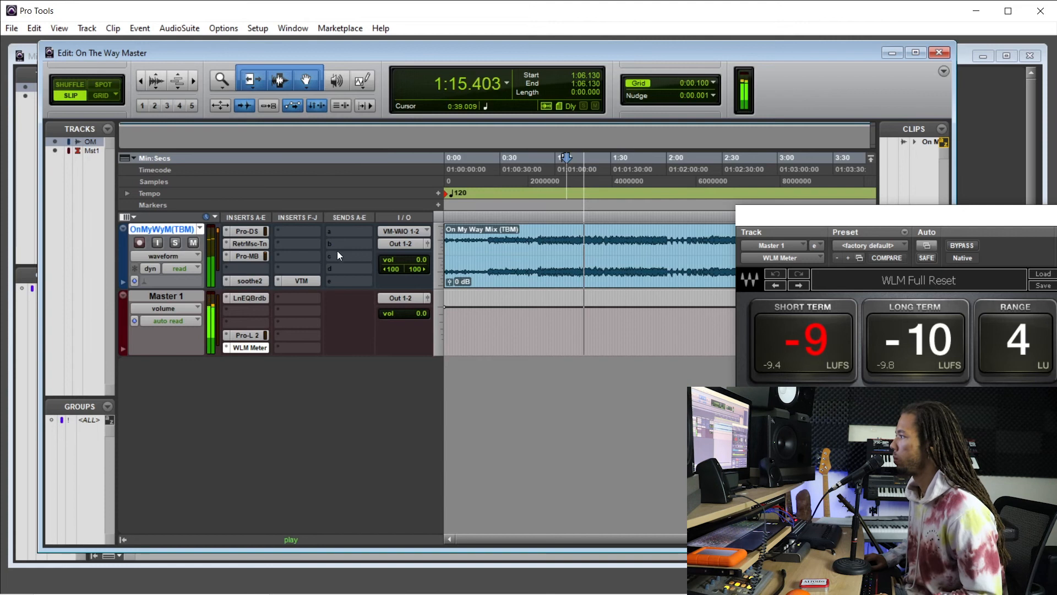
{"action": "left_click", "coordinate": [263, 256]}
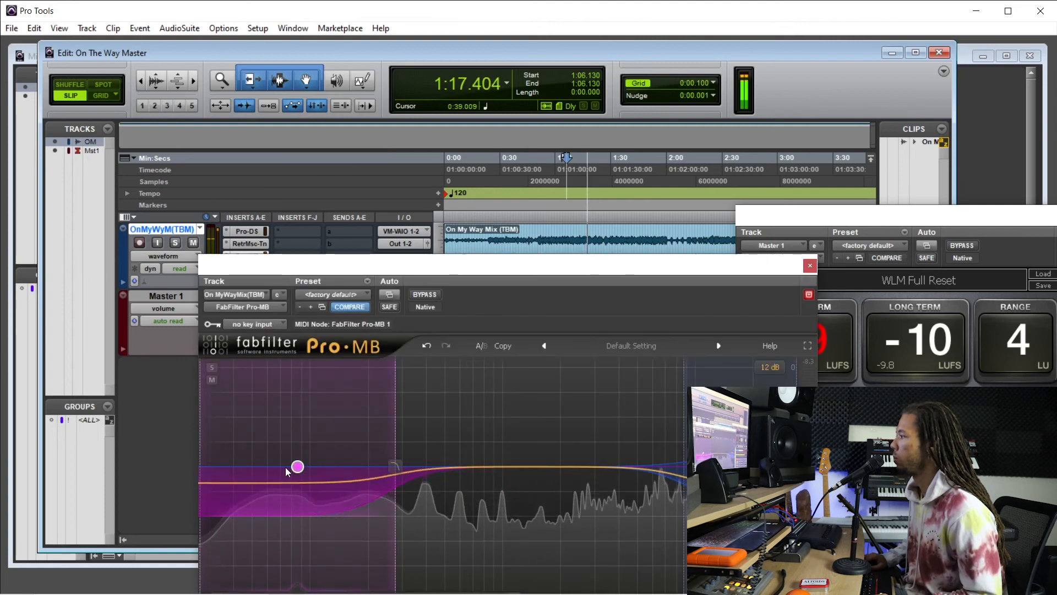
{"action": "left_click_drag", "start_coordinate": [432, 266], "coordinate": [429, 123]}
Adjust Pro-MB's band 1 release to 31.4% while the mix plays.
{"action": "scroll", "coordinate": [417, 488], "scroll_direction": "up", "scroll_amount": 5}
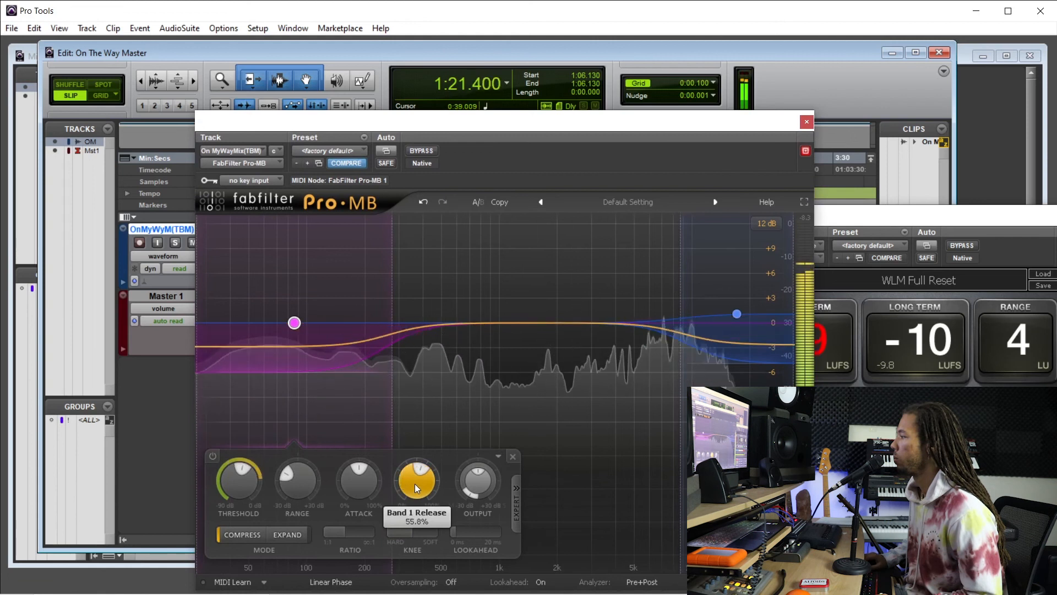
{"action": "scroll", "coordinate": [417, 489], "scroll_direction": "down", "scroll_amount": 1}
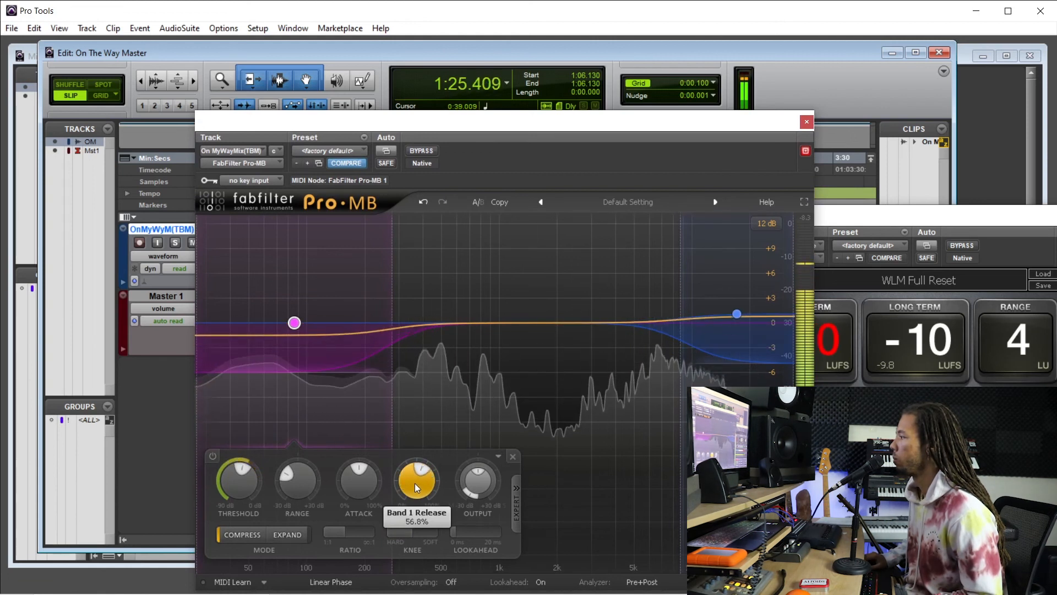
{"action": "scroll", "coordinate": [417, 489], "scroll_direction": "down", "scroll_amount": 5}
{"action": "scroll", "coordinate": [417, 489], "scroll_direction": "up", "scroll_amount": 3}
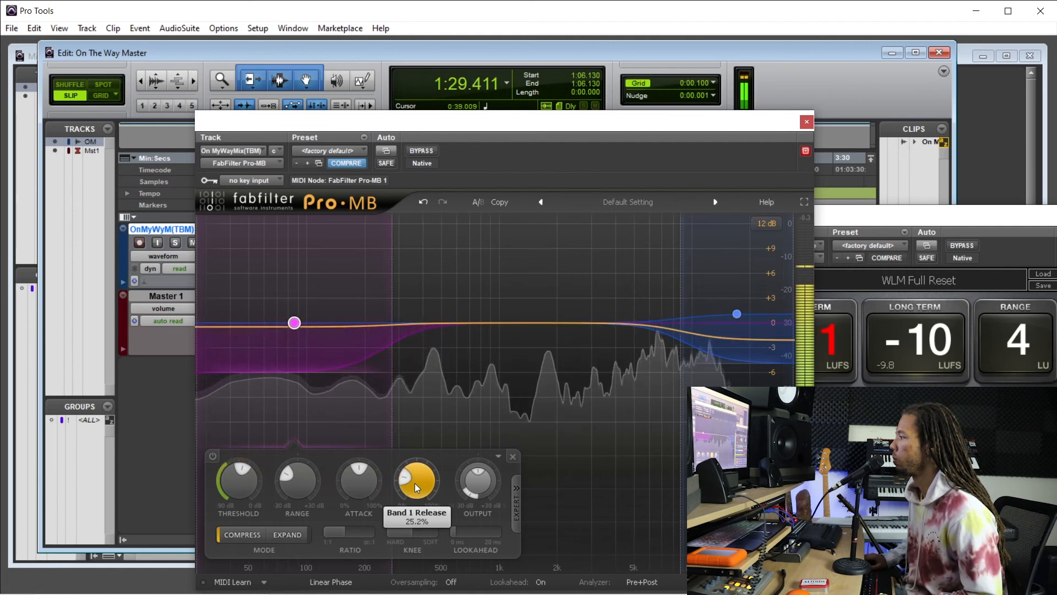
{"action": "scroll", "coordinate": [417, 488], "scroll_direction": "up", "scroll_amount": 1}
{"action": "scroll", "coordinate": [417, 488], "scroll_direction": "up", "scroll_amount": 1}
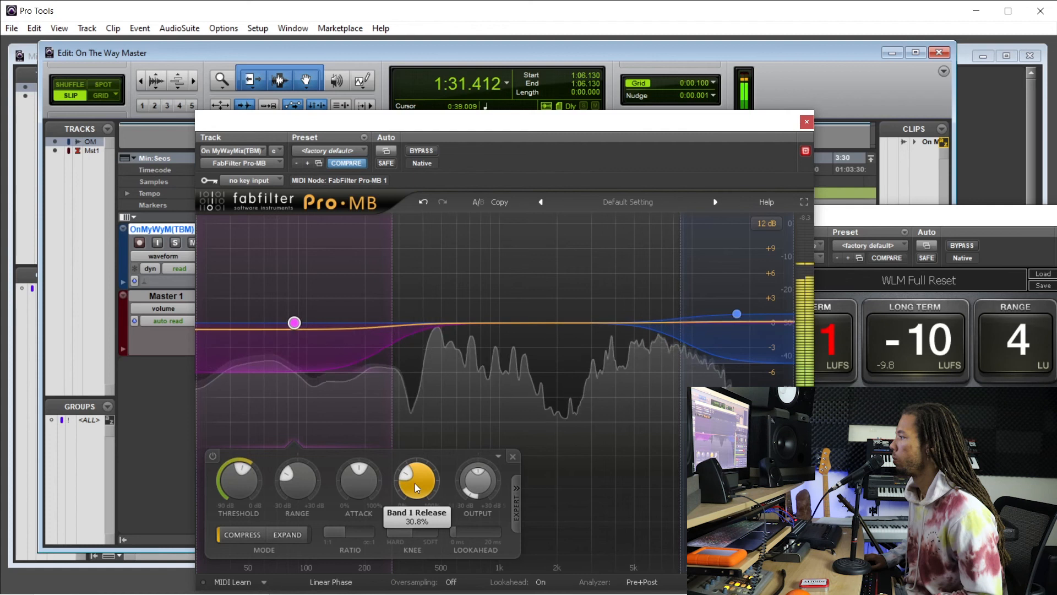
{"action": "scroll", "coordinate": [417, 488], "scroll_direction": "up", "scroll_amount": 1}
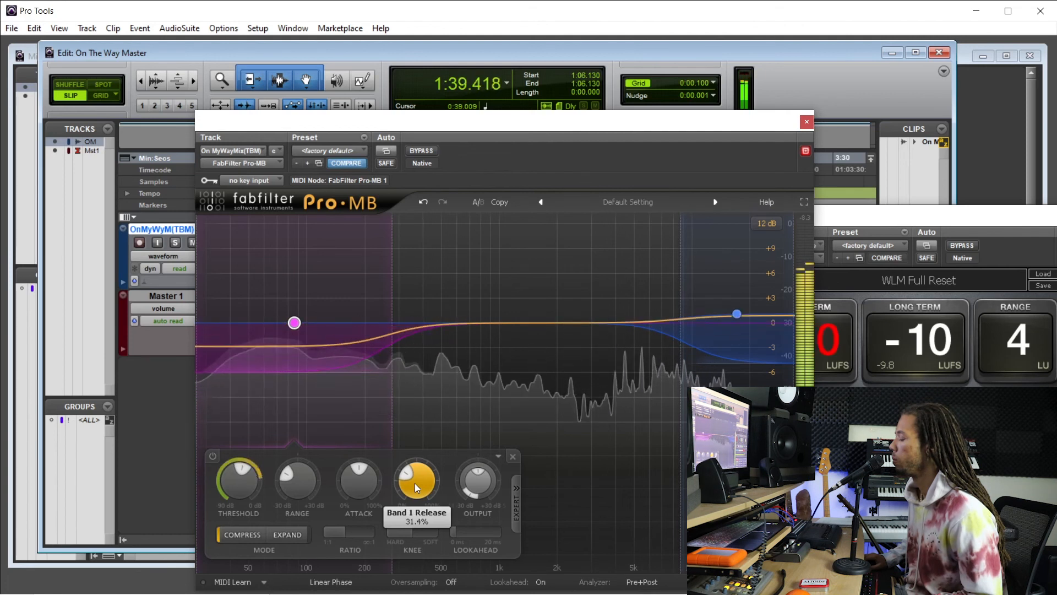
Close Pro-MB, stop playback and bypass all the plug-ins on the mix track.
{"action": "left_click", "coordinate": [807, 121]}
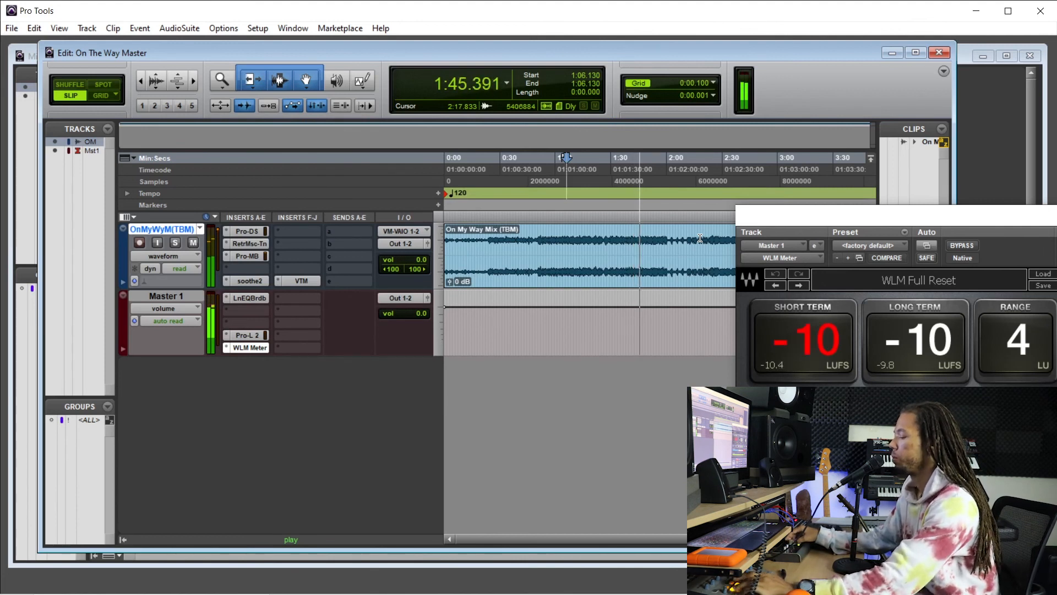
{"action": "key", "text": "space"}
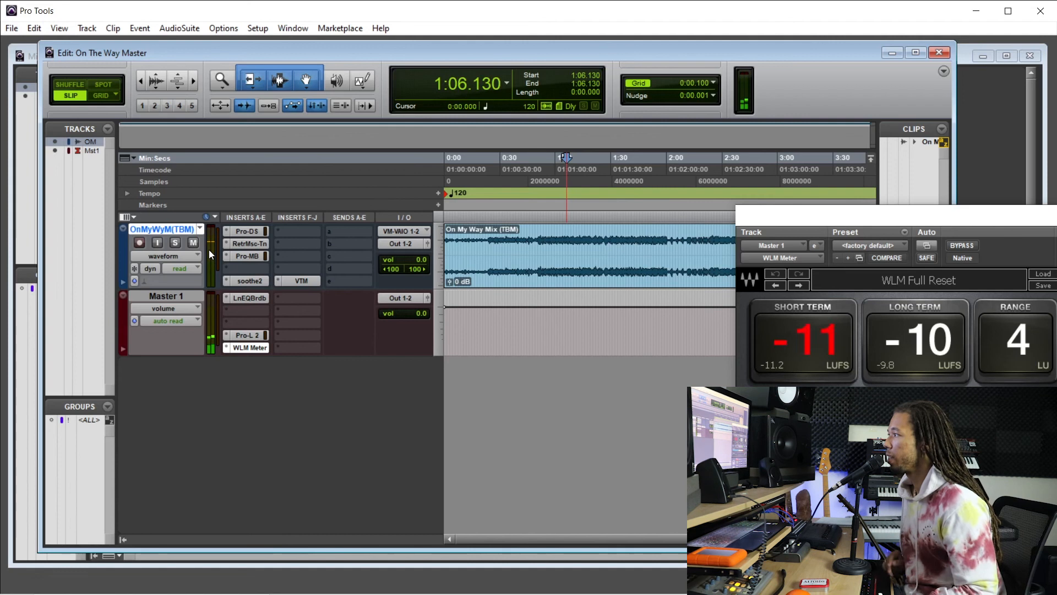
{"action": "key", "text": "shift+a"}
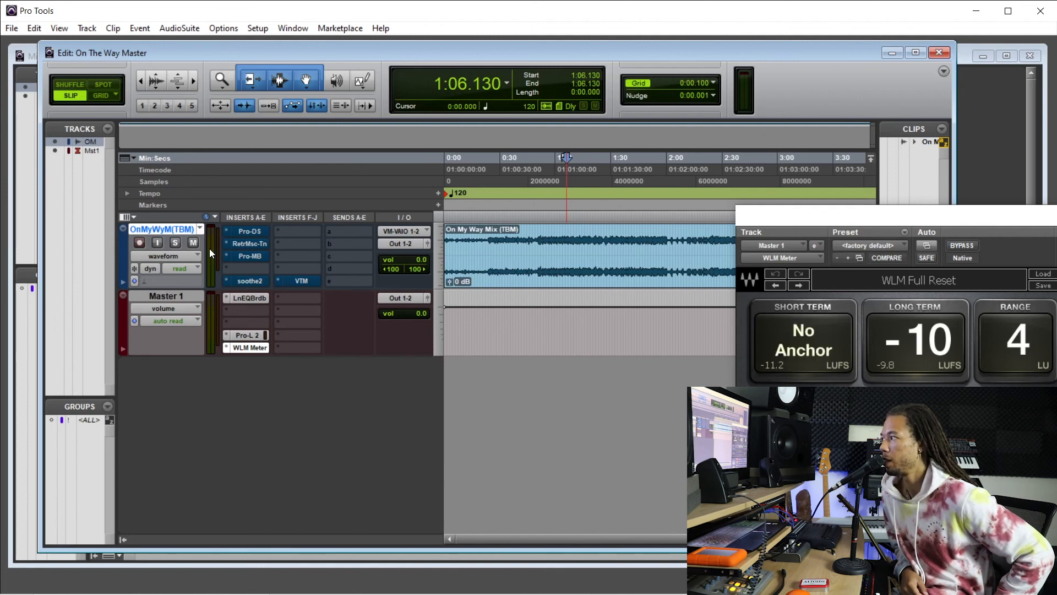
Check the Pro-L 2 limiter on Master 1, close it and shift the WLM Meter window slightly aside.
{"action": "left_click", "coordinate": [263, 336]}
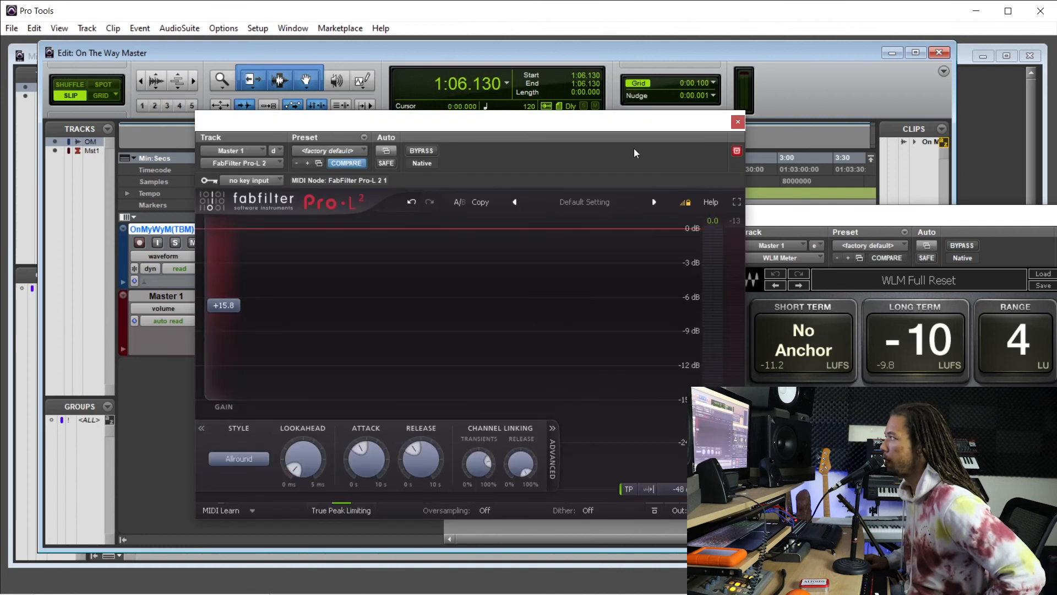
{"action": "left_click", "coordinate": [738, 122]}
{"action": "left_click_drag", "start_coordinate": [808, 226], "coordinate": [834, 228]}
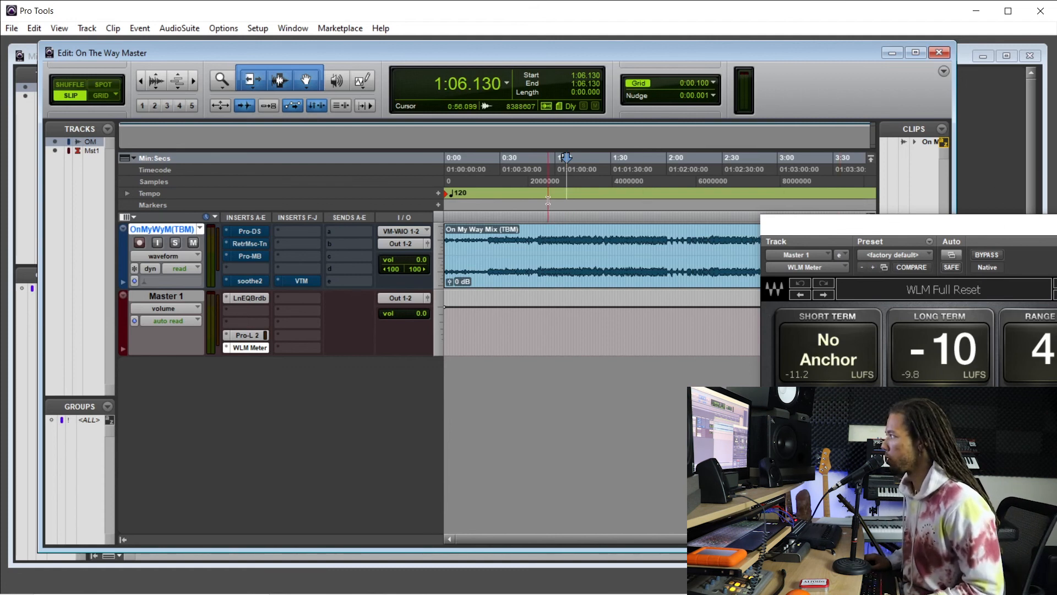
Play the mix from about 1:27.7 with the mix track's plug-ins bypassed, and again with them active, to compare.
{"action": "left_click", "coordinate": [609, 193]}
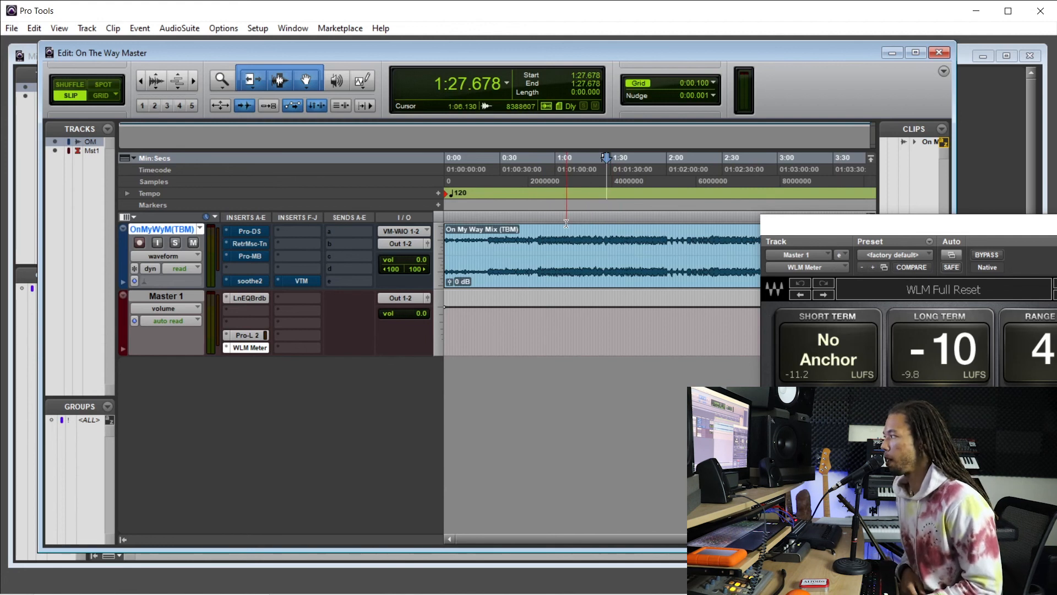
{"action": "key", "text": "space"}
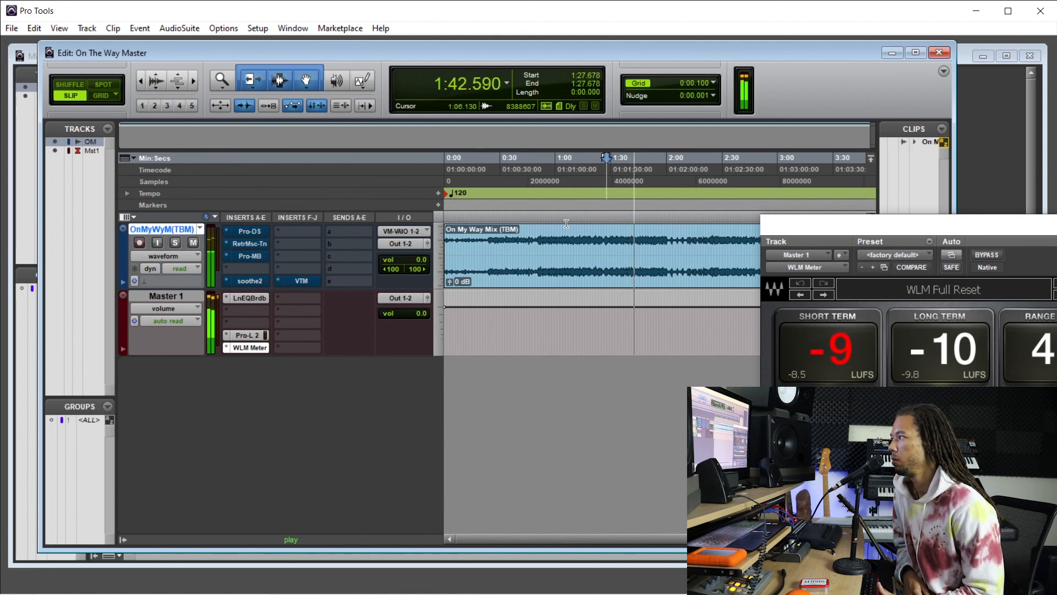
{"action": "key", "text": "space"}
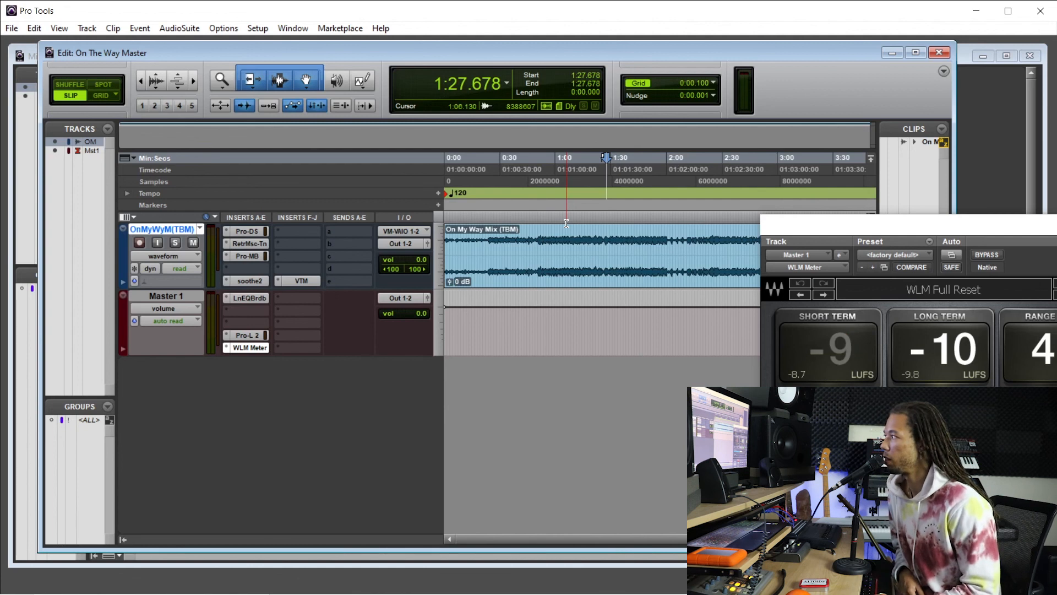
{"action": "key", "text": "space"}
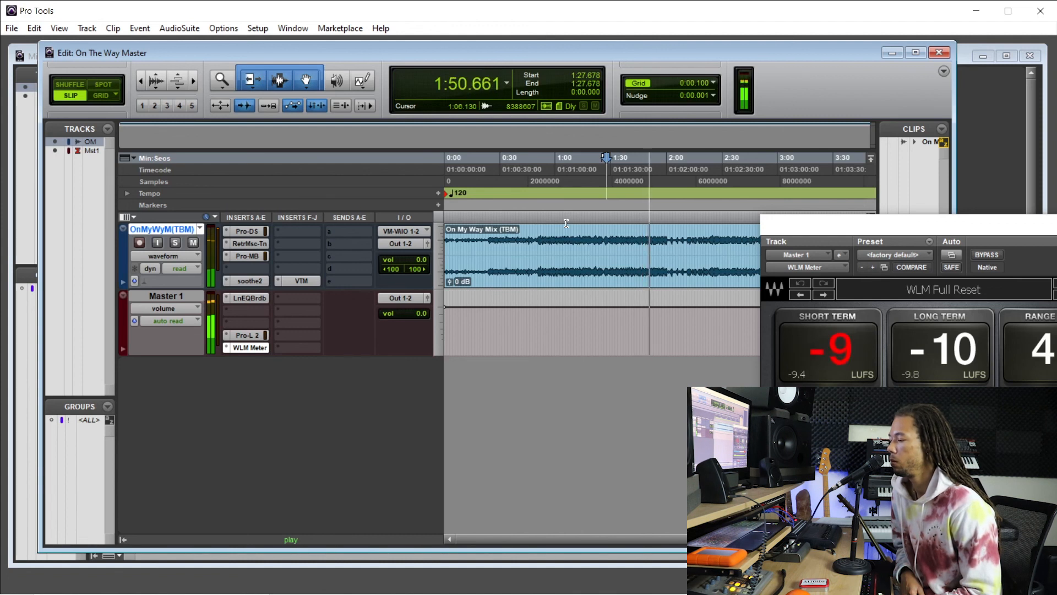
{"action": "key", "text": "space"}
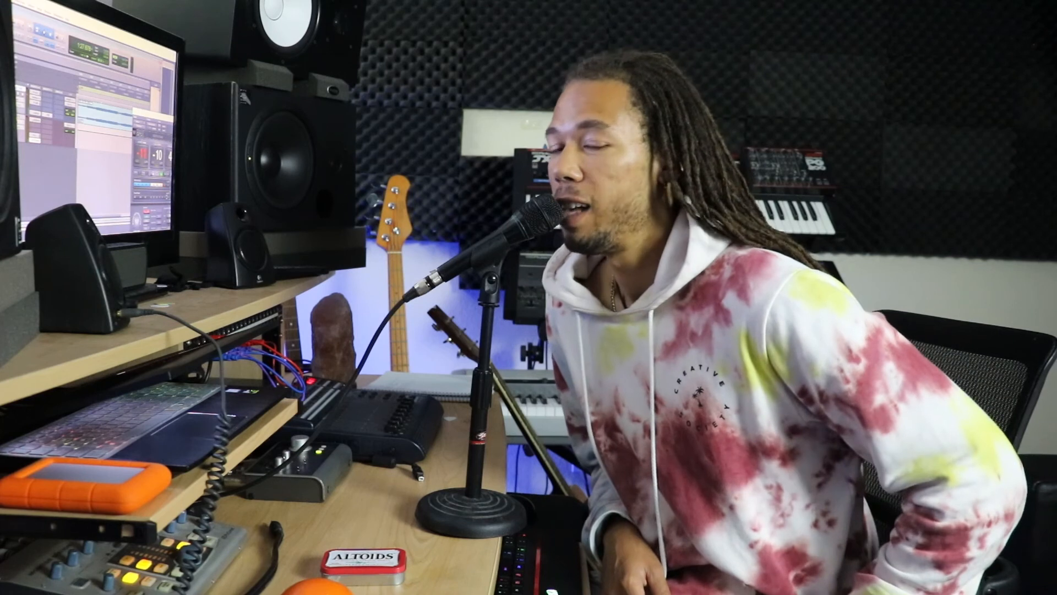